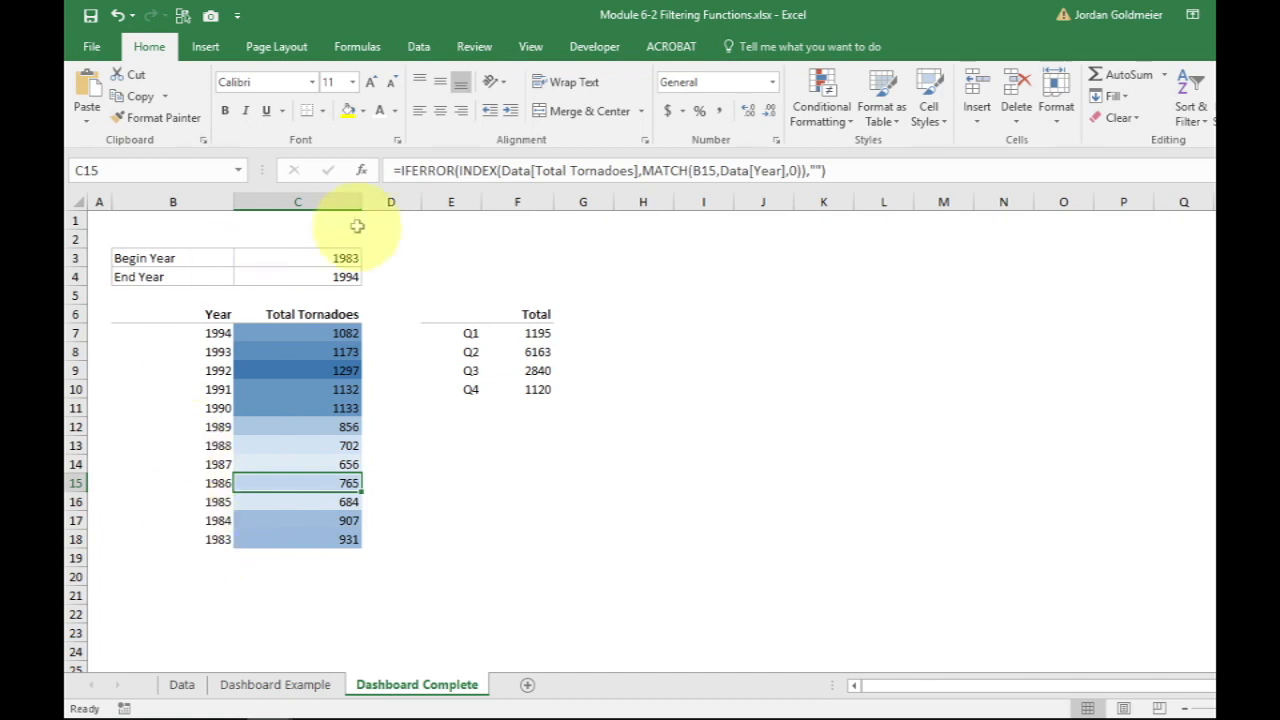
Step: Set the End Year on the Dashboard Complete sheet to 1990
click(336, 277)
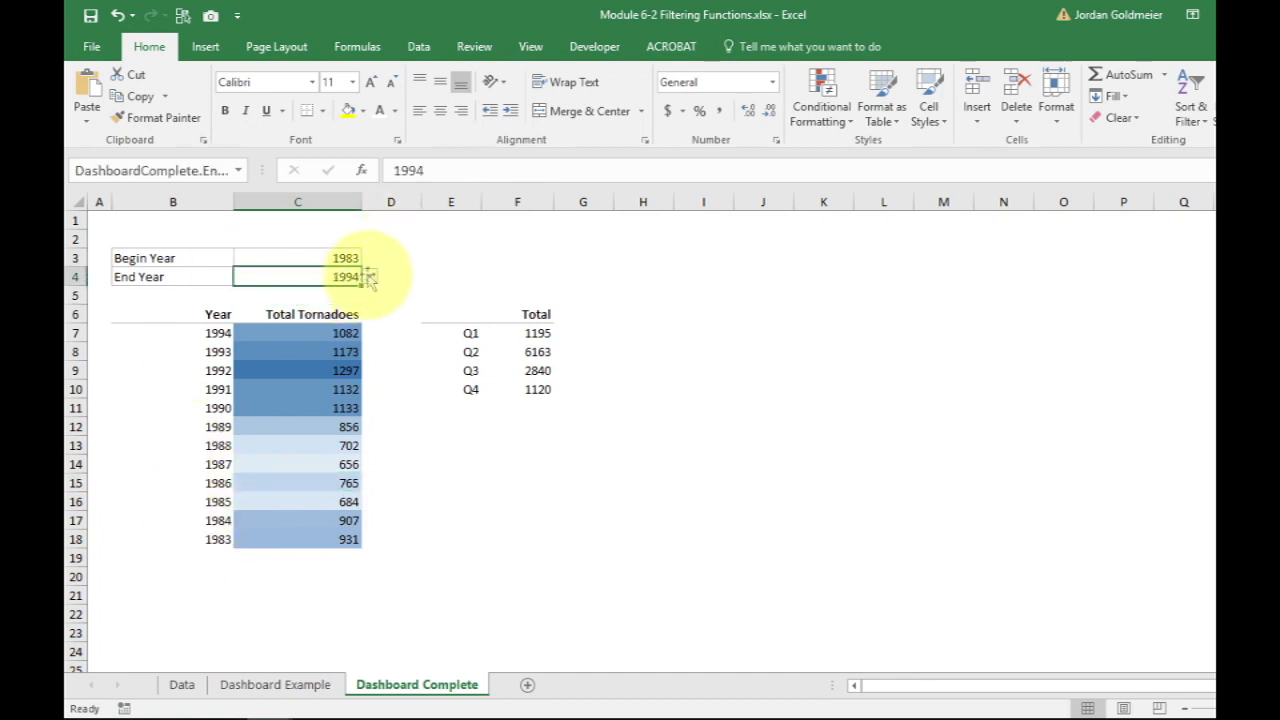
click(369, 277)
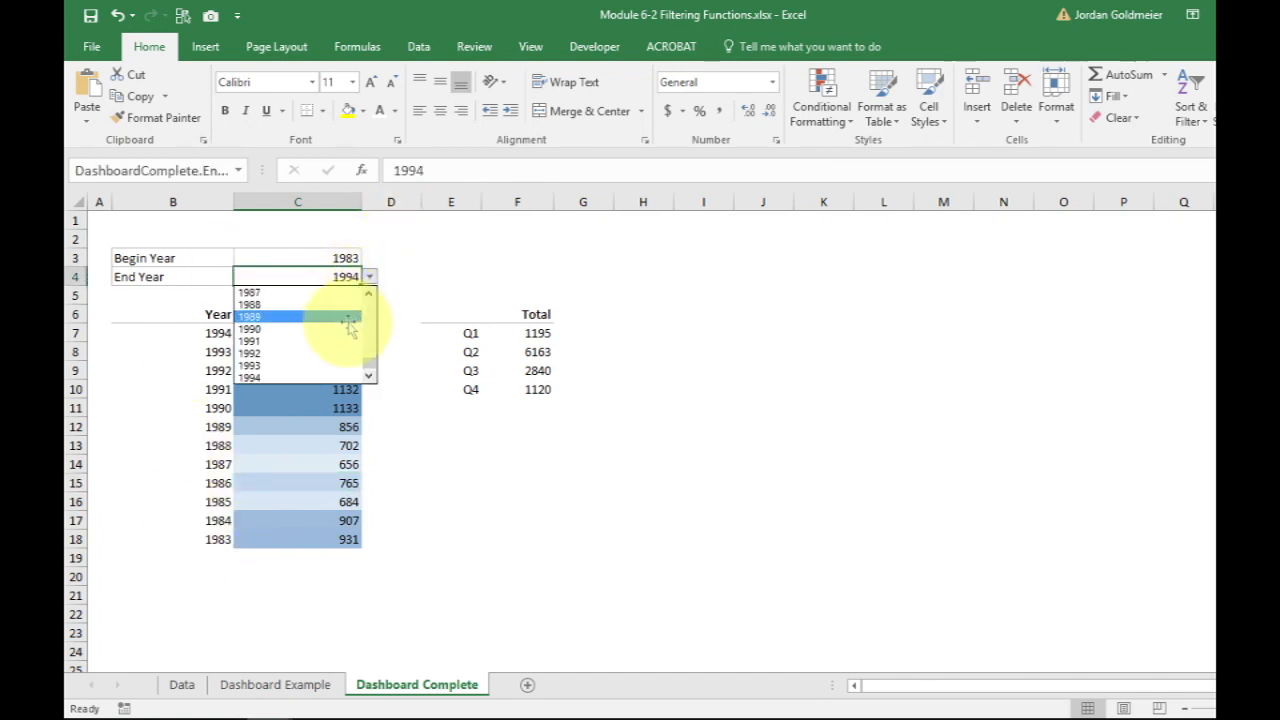
click(353, 329)
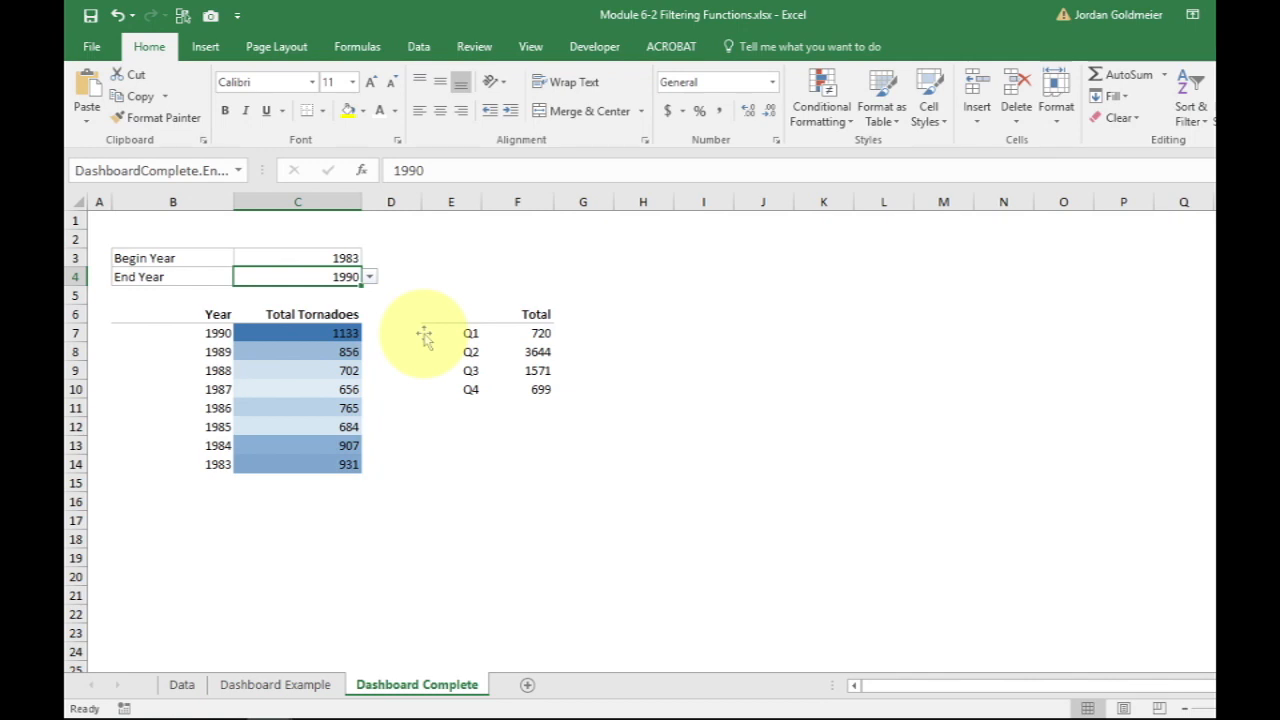
Step: On the Dashboard Example sheet, enter the labels "Begin Year" in B3 and "End Year" in B4, and widen columns B and C
click(257, 686)
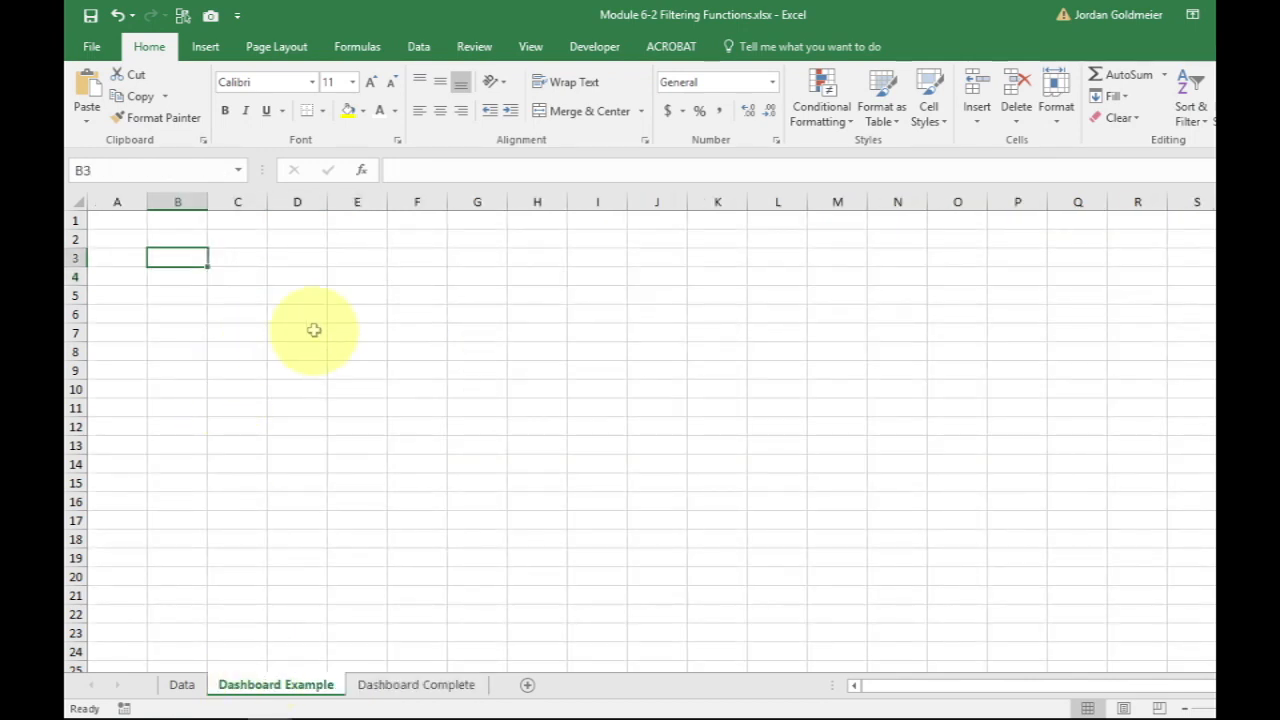
text(Befo)
key(BackSpace)
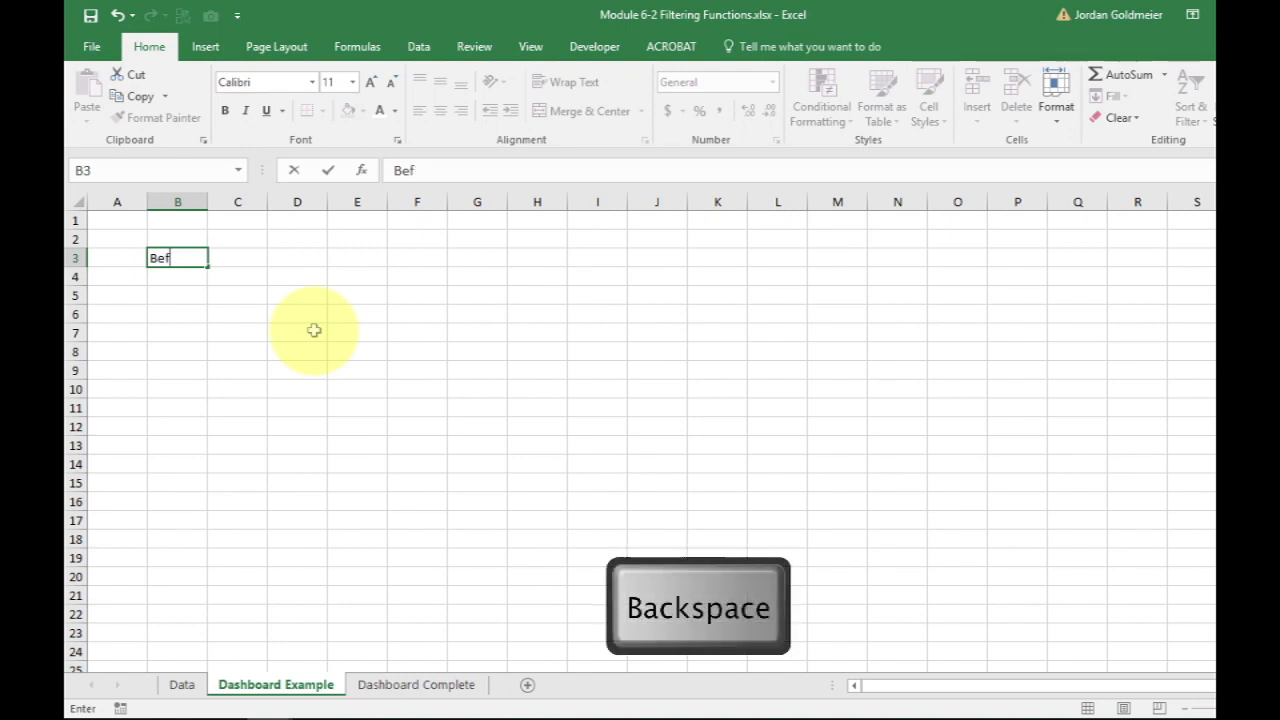
text(gin Year)
key(Return)
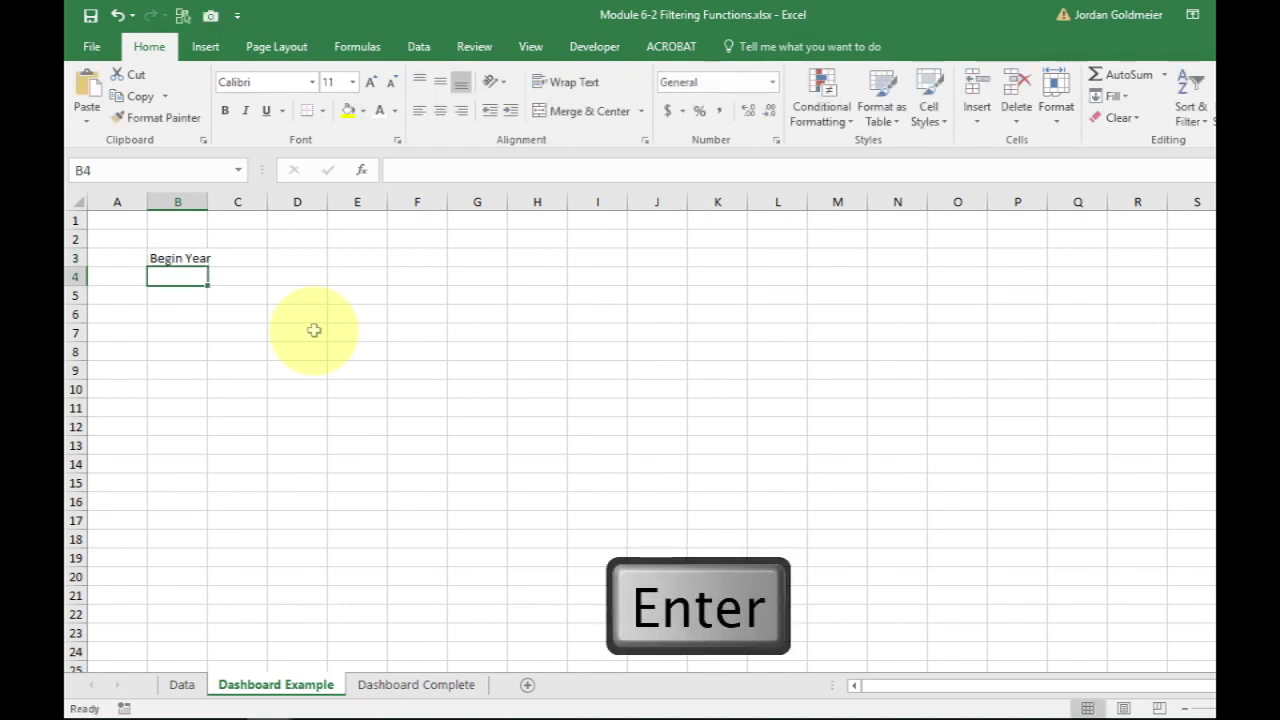
text(End Year)
key(Return)
key(Up)
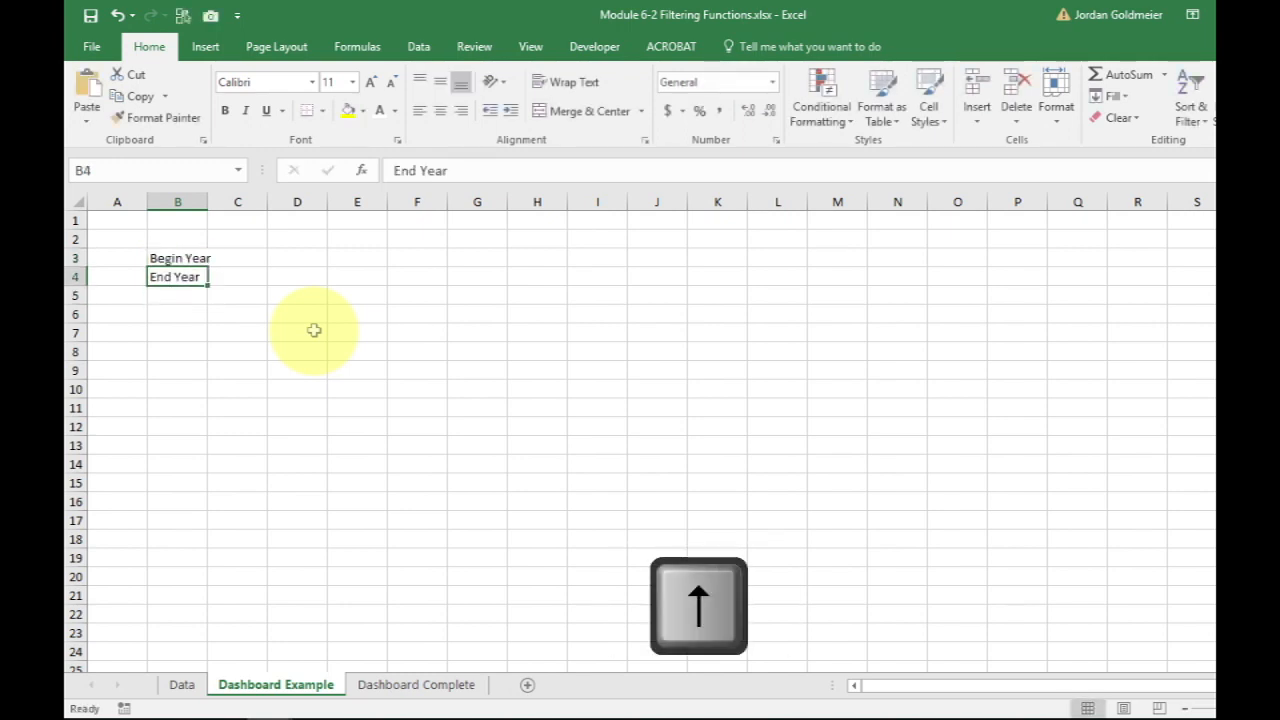
drag(208, 202, 356, 198)
Step: Add List data validation to C3 with source =Data!$B$2:$B$46, and choose 1953 as the begin year
click(306, 259)
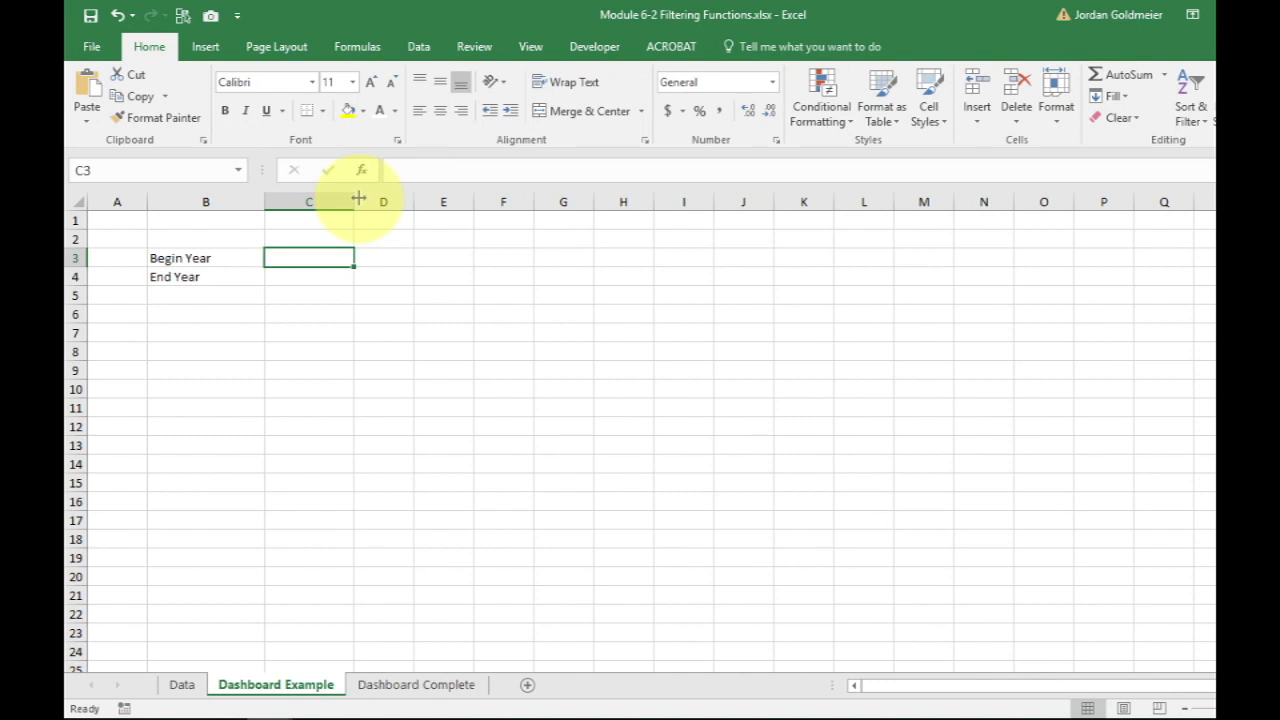
click(420, 50)
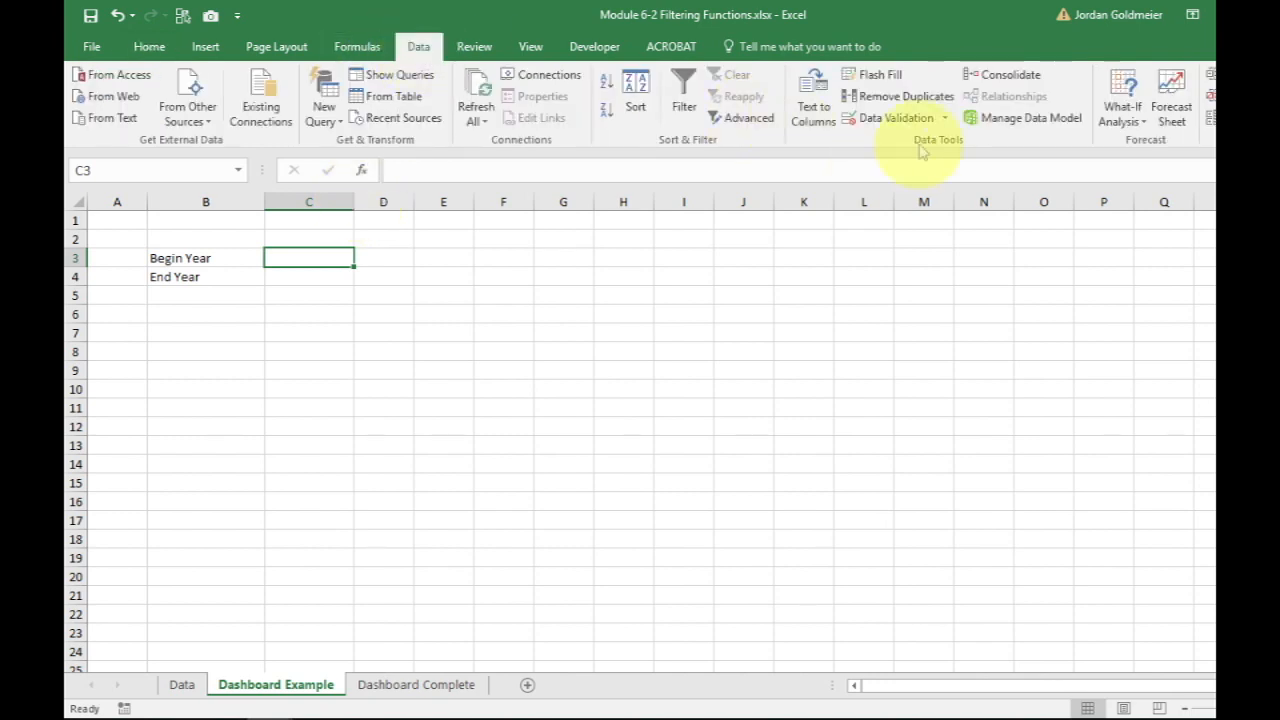
click(943, 118)
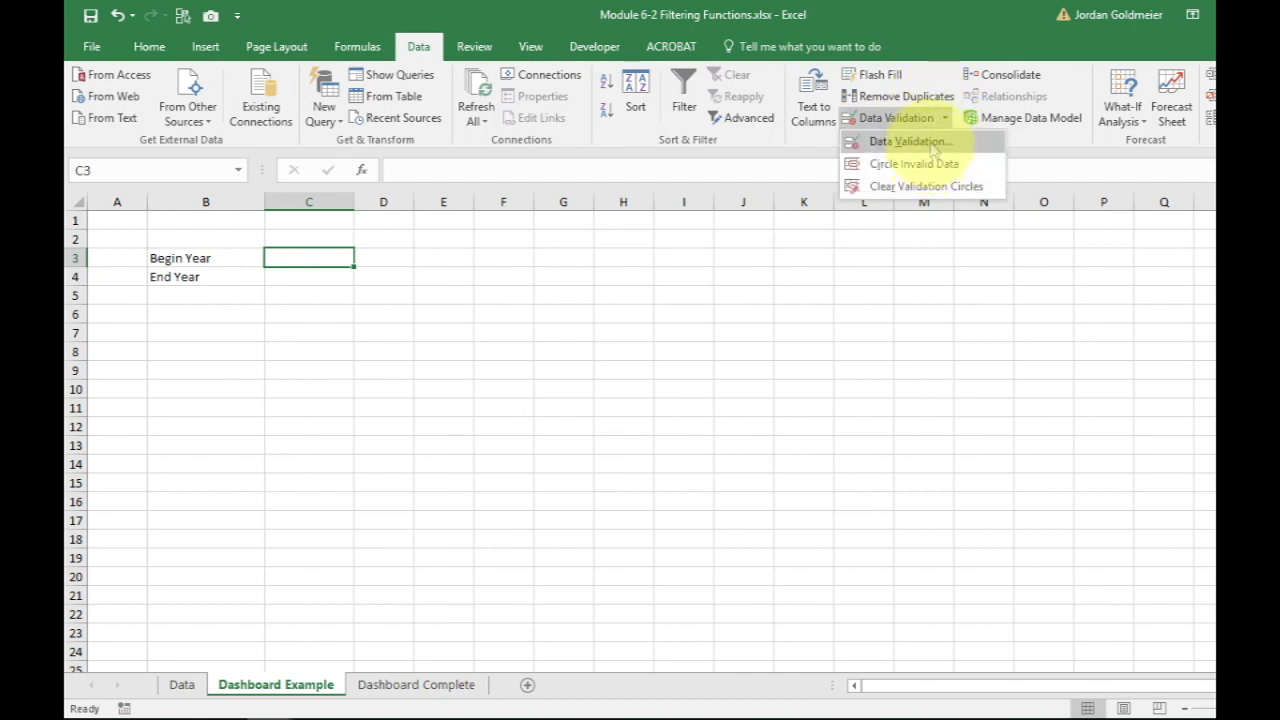
click(932, 143)
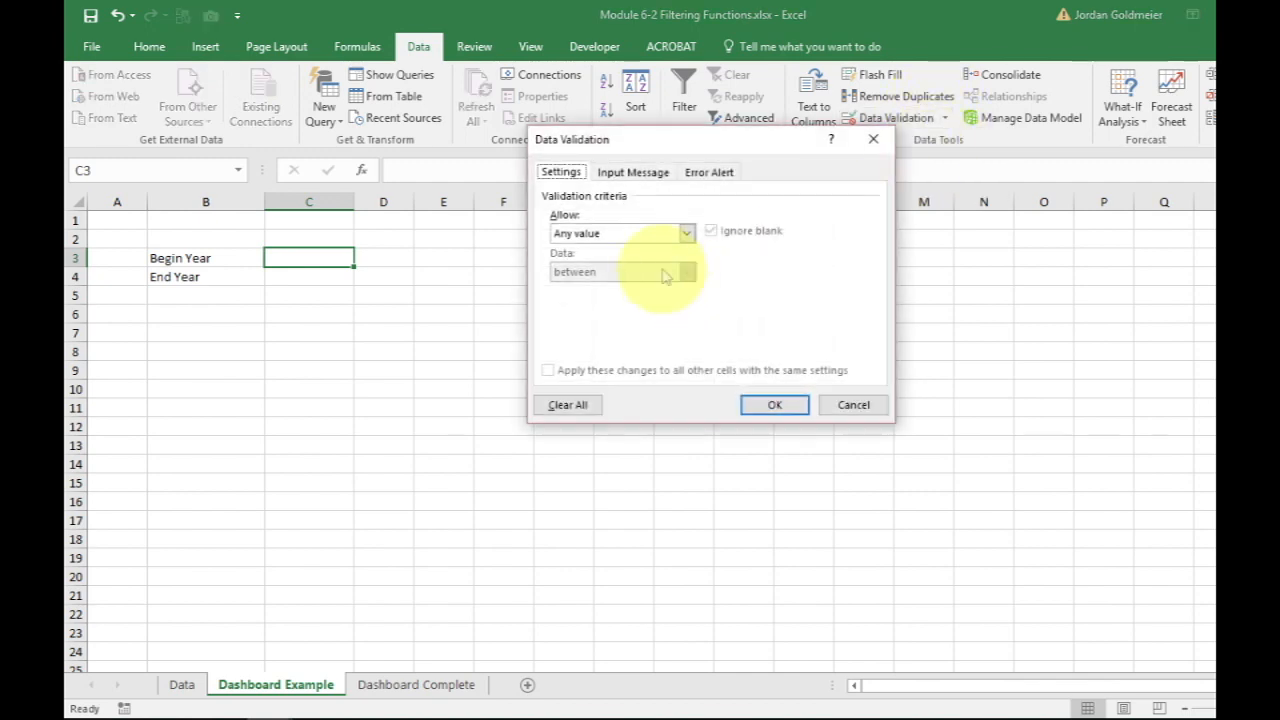
click(609, 235)
click(570, 287)
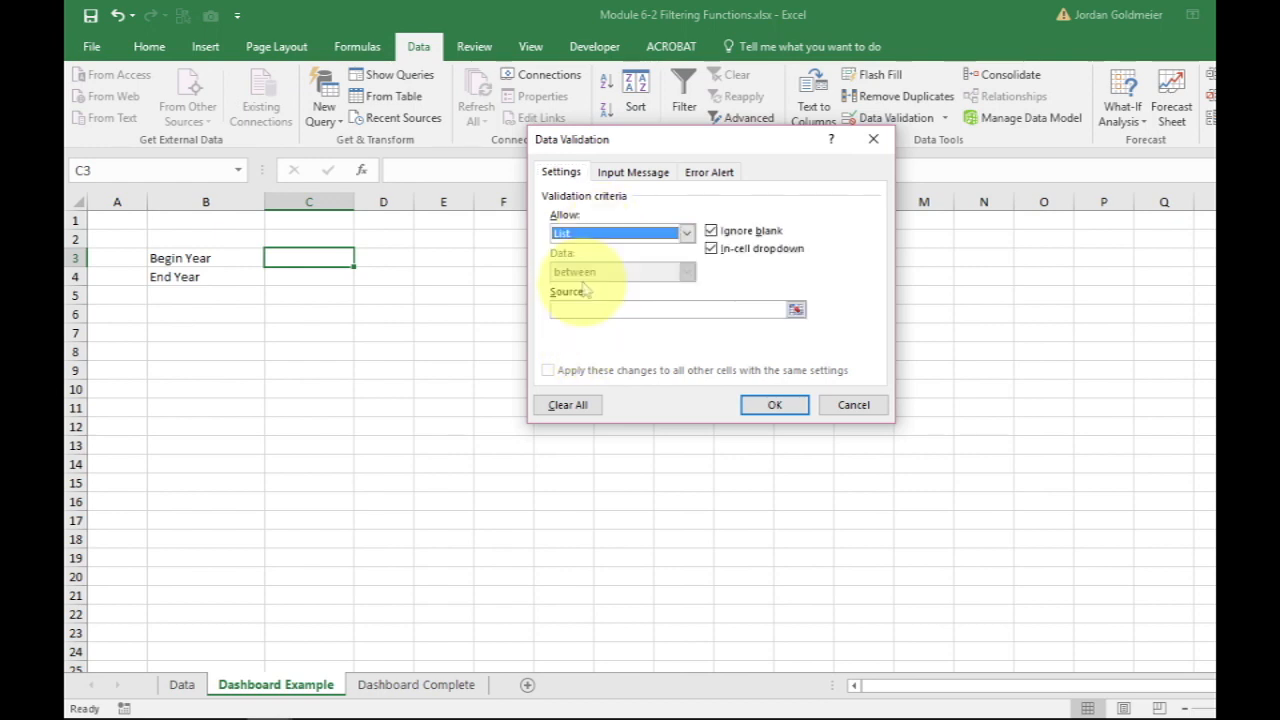
click(584, 309)
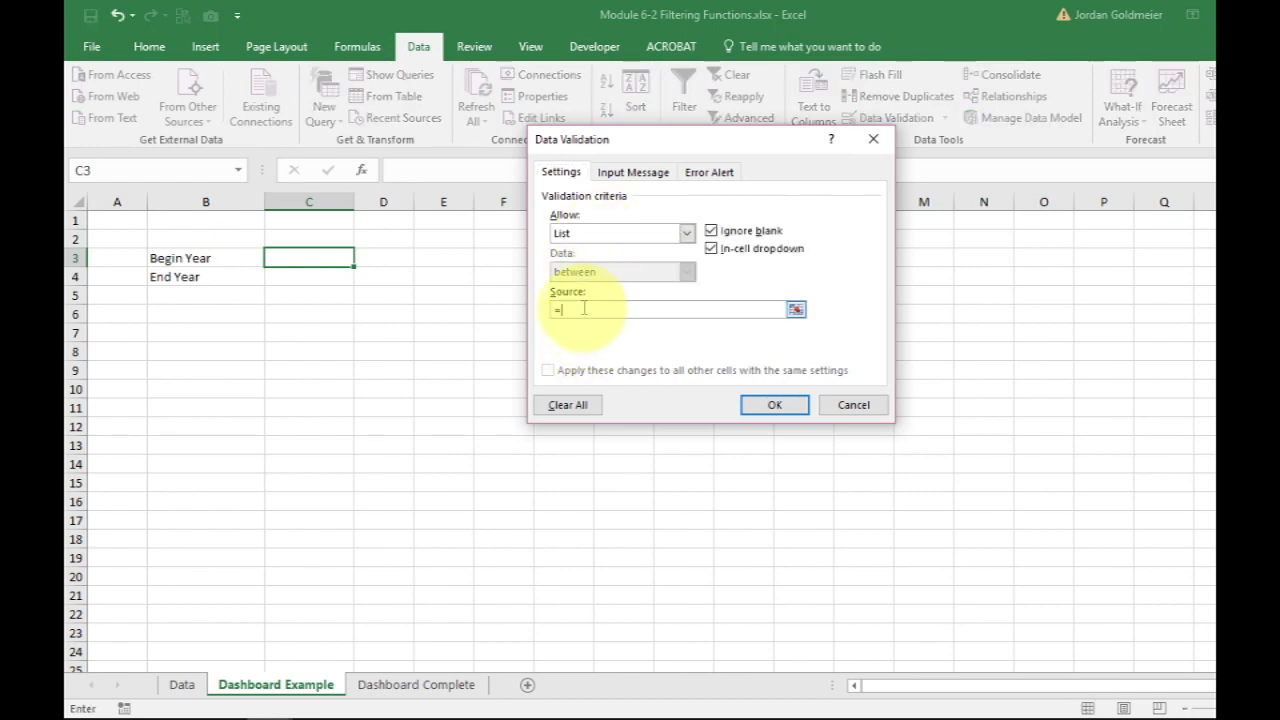
click(181, 684)
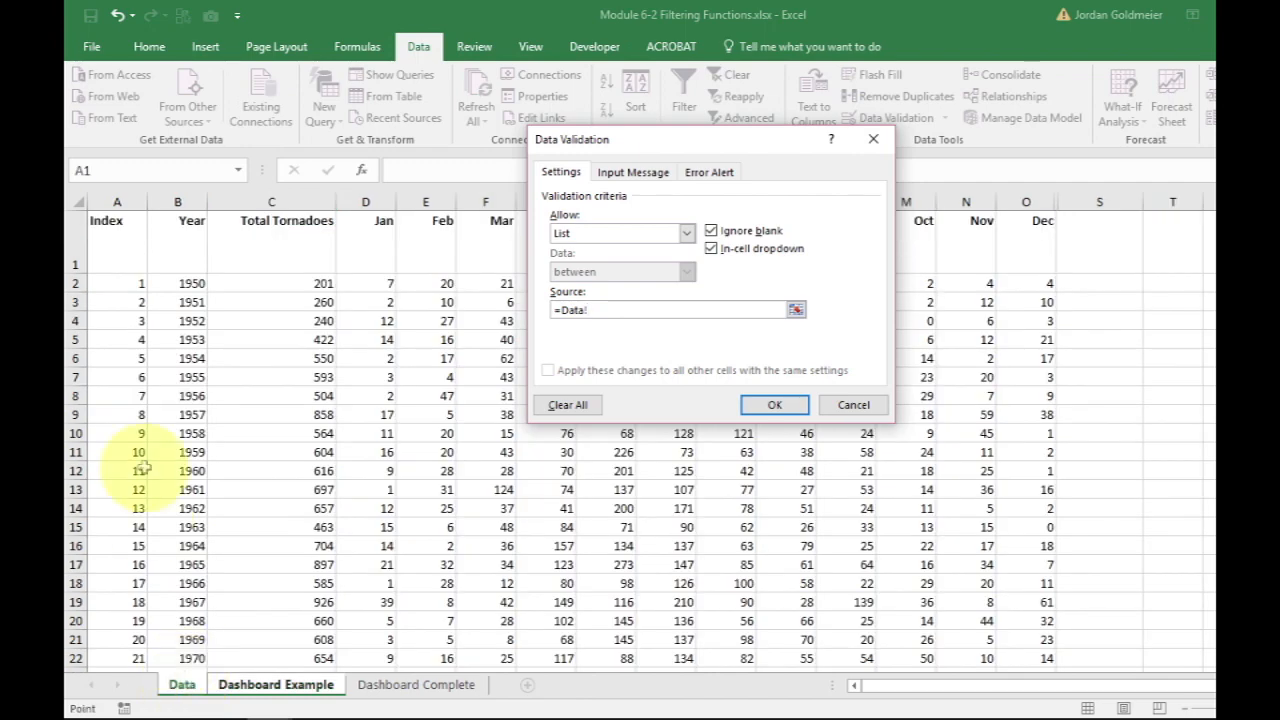
drag(183, 284, 185, 603)
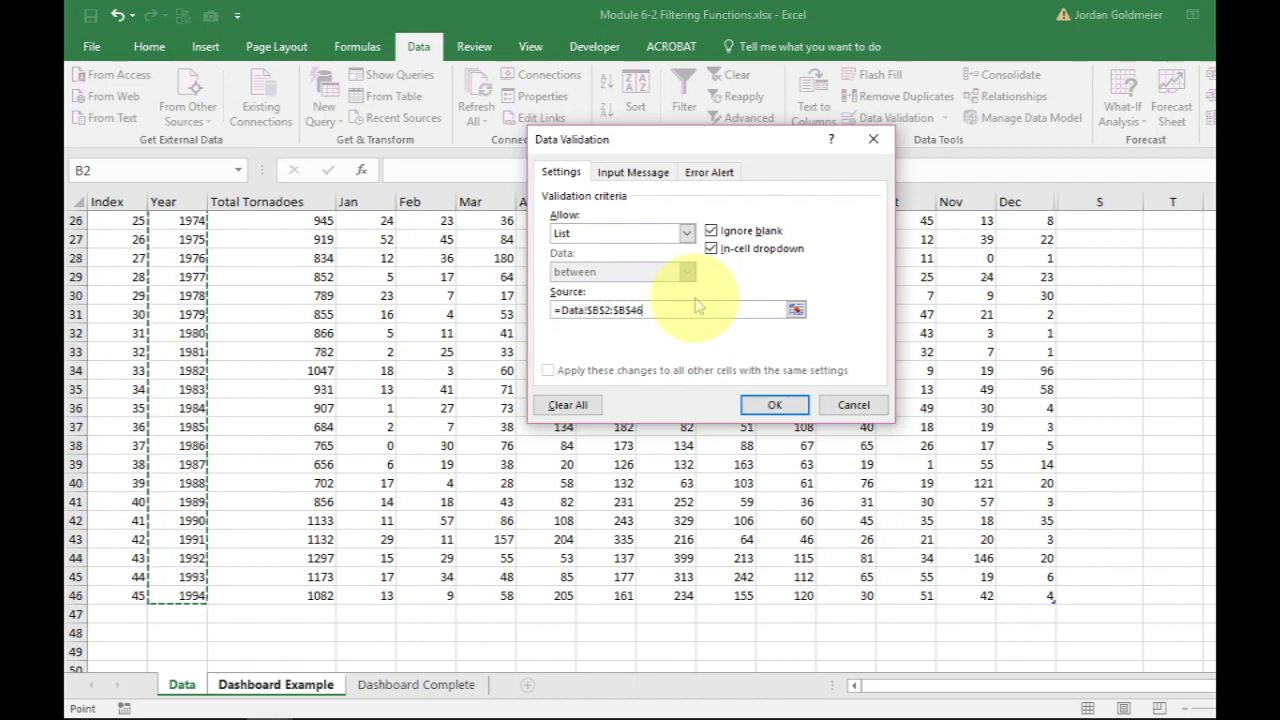
click(781, 400)
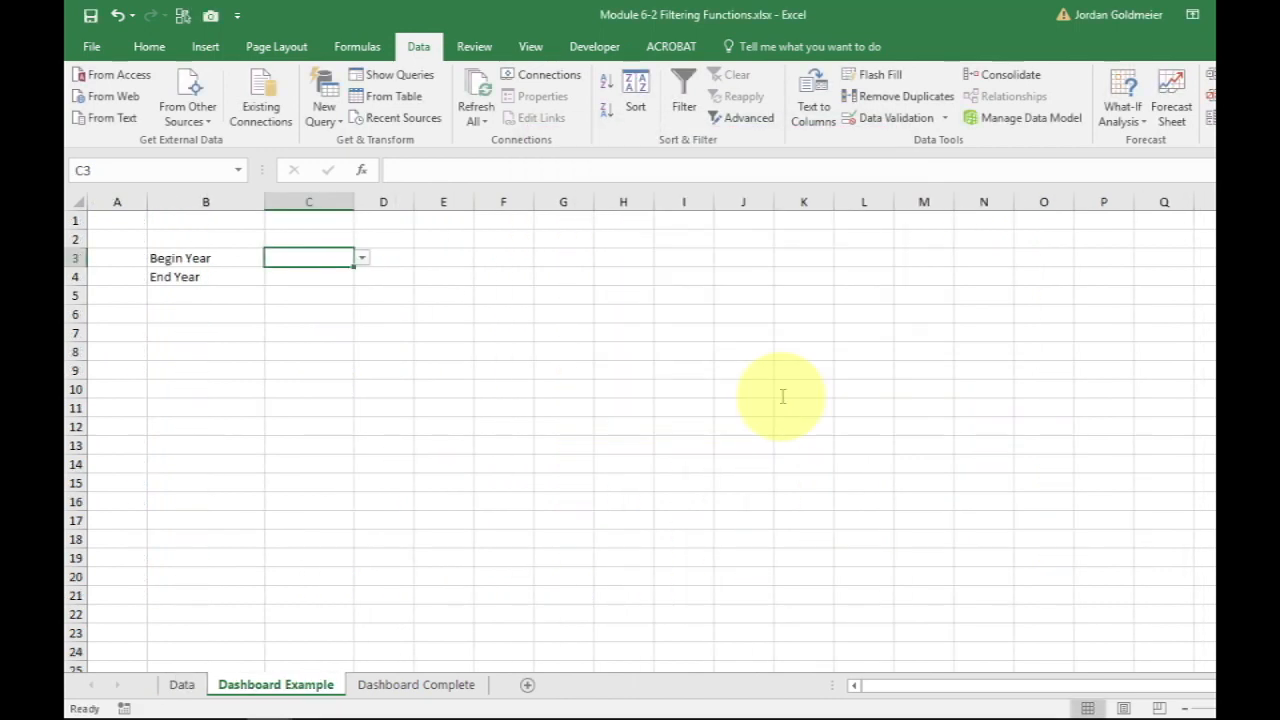
click(362, 258)
click(320, 311)
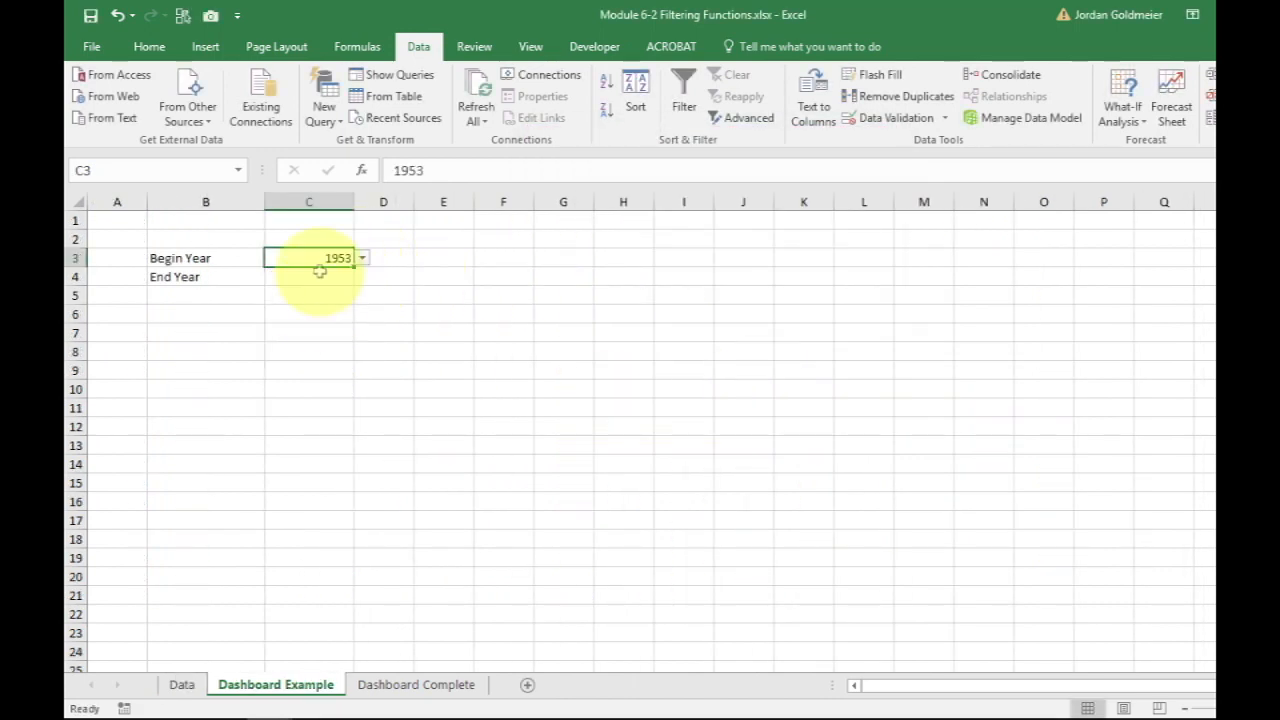
Step: Add List data validation to the End Year cell C4 with source =Data!$B$2:$B$46
click(318, 277)
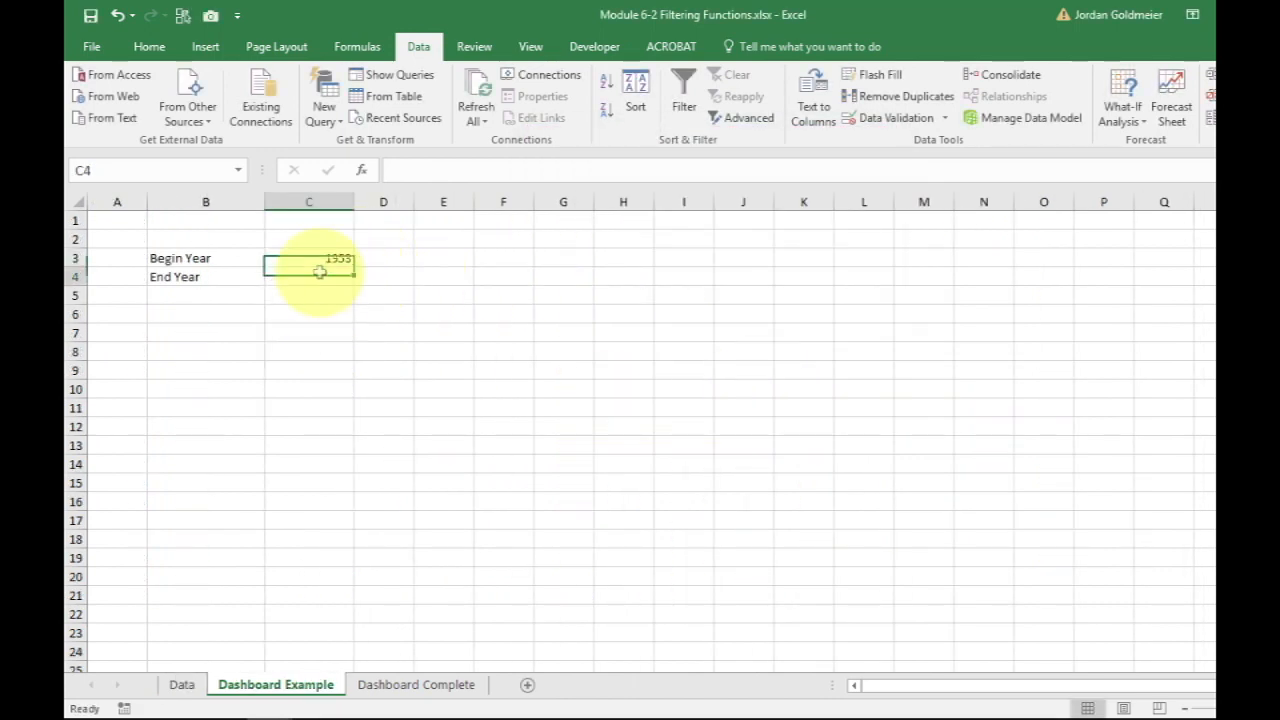
click(866, 117)
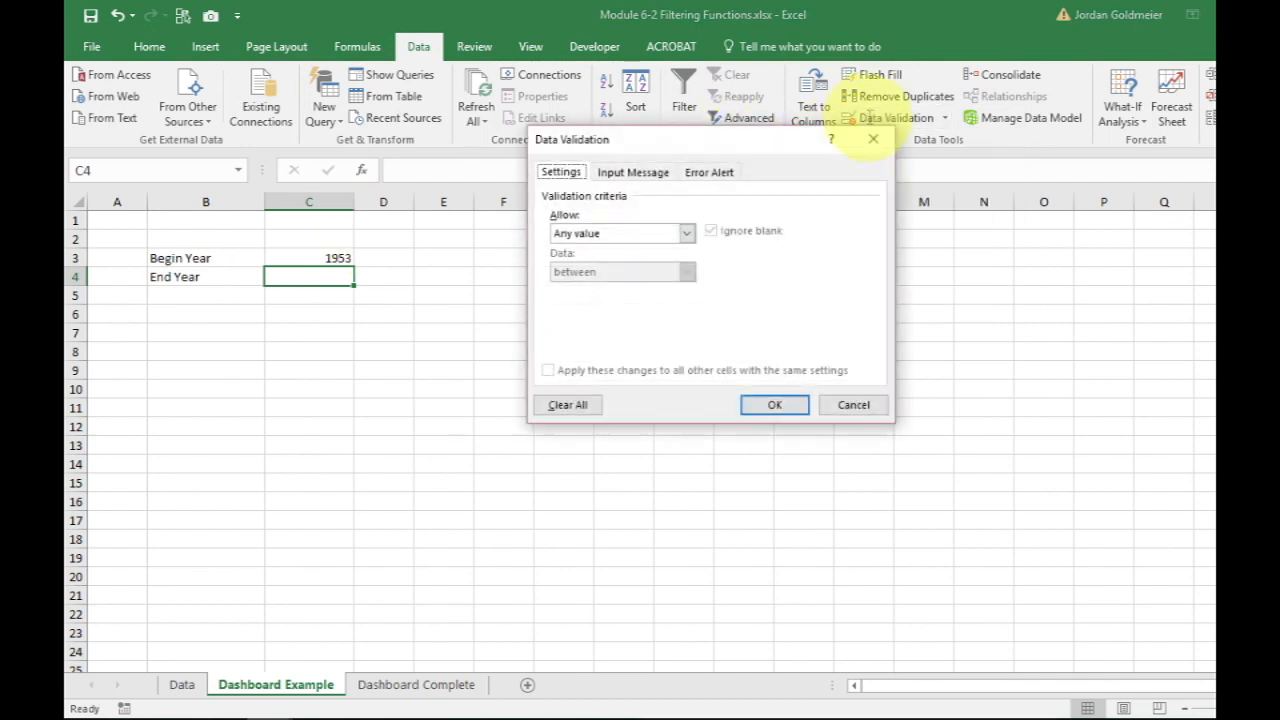
click(632, 229)
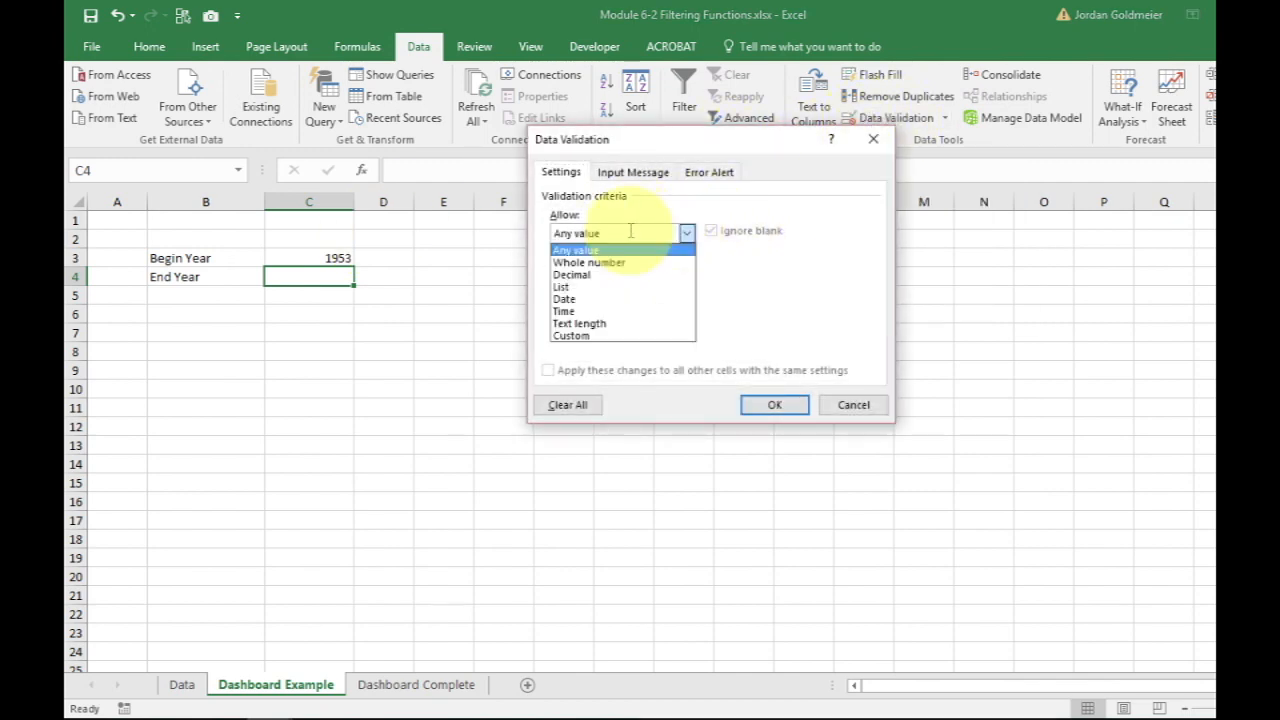
click(612, 281)
click(593, 314)
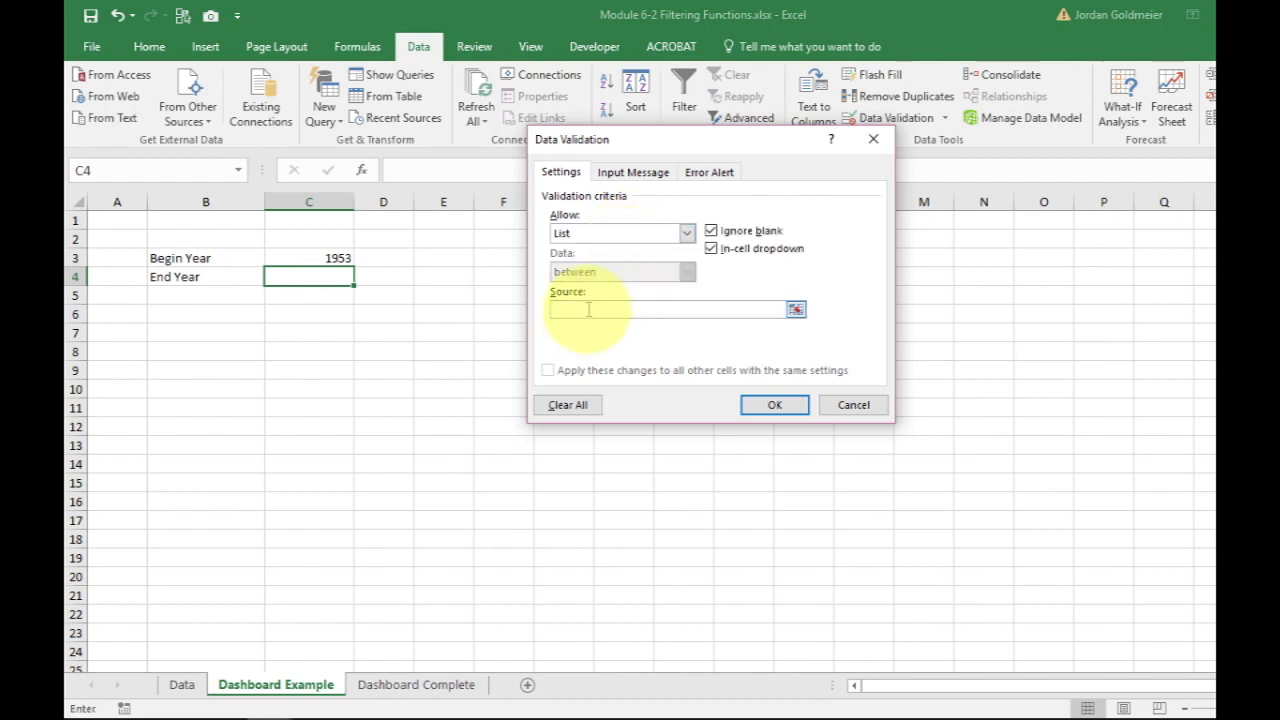
click(186, 690)
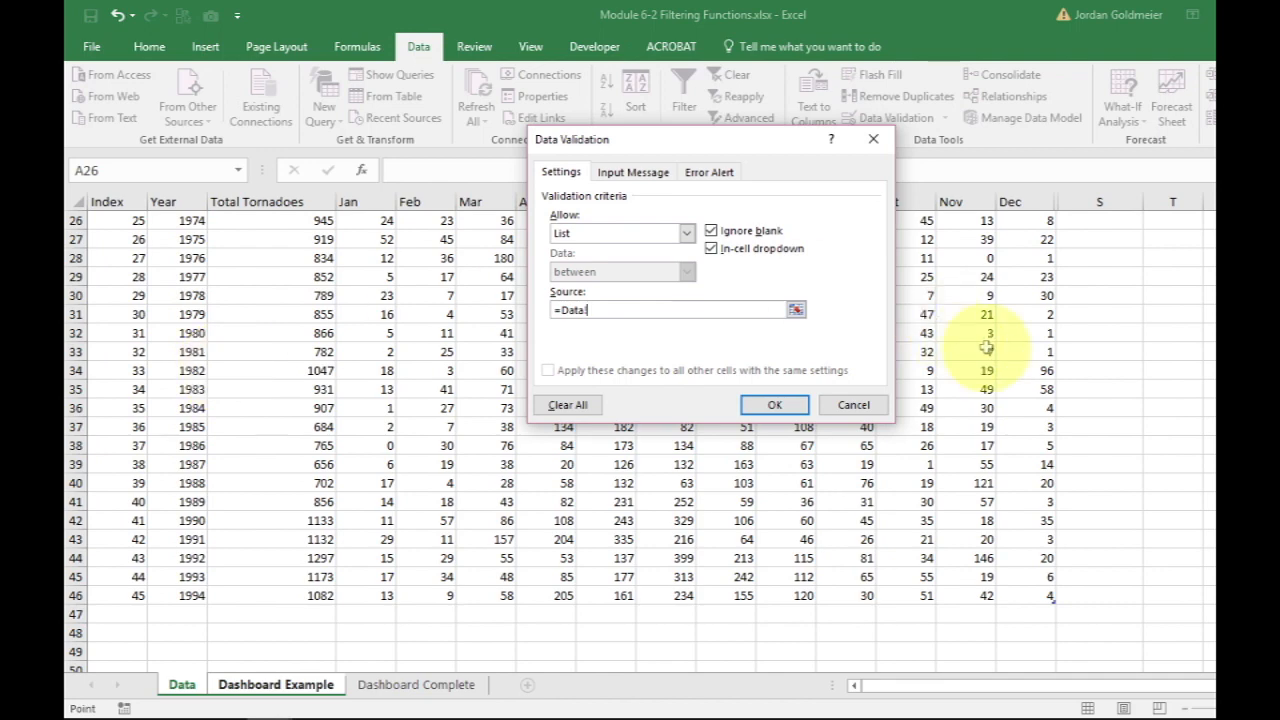
scroll(640, 450, up, 8)
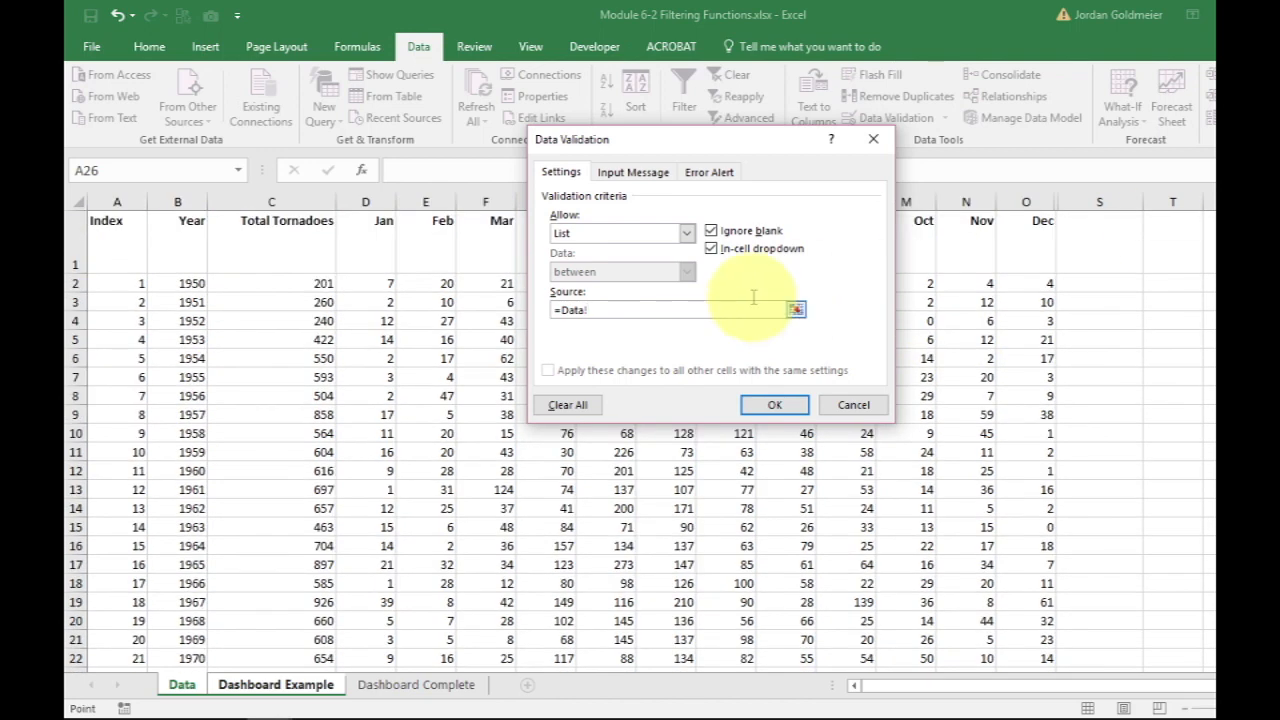
click(190, 272)
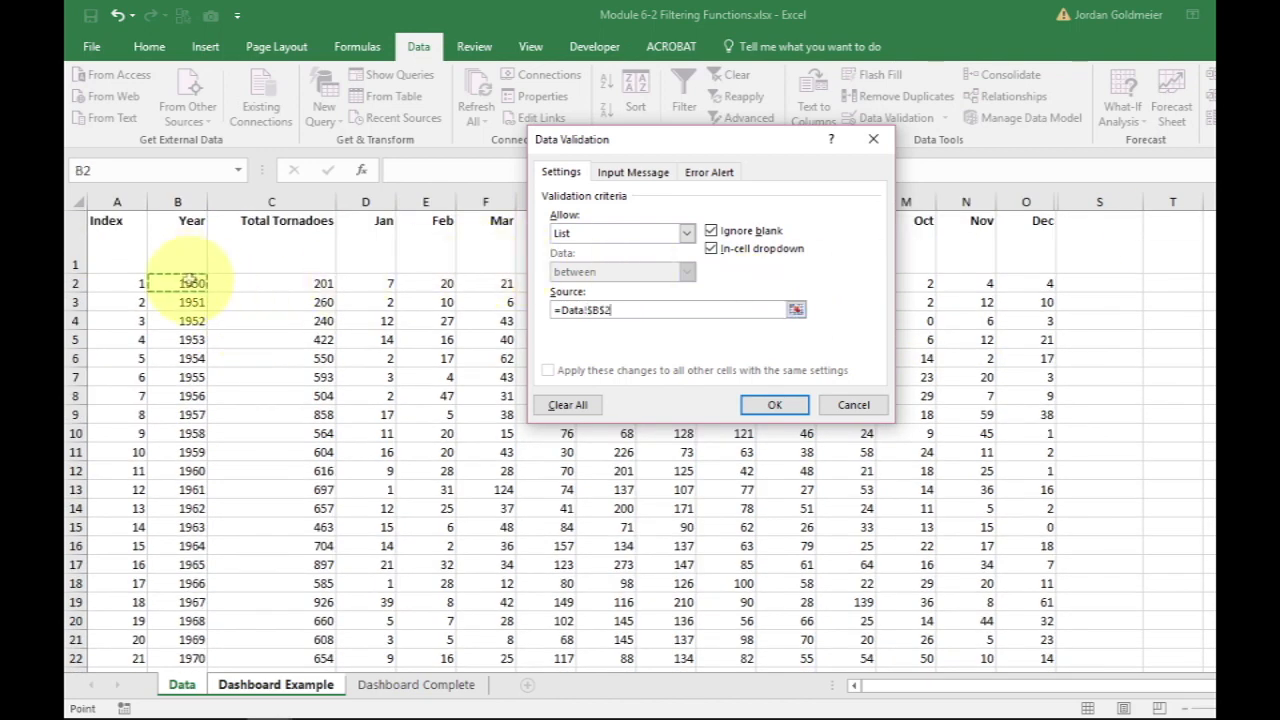
key(ctrl+shift+Down)
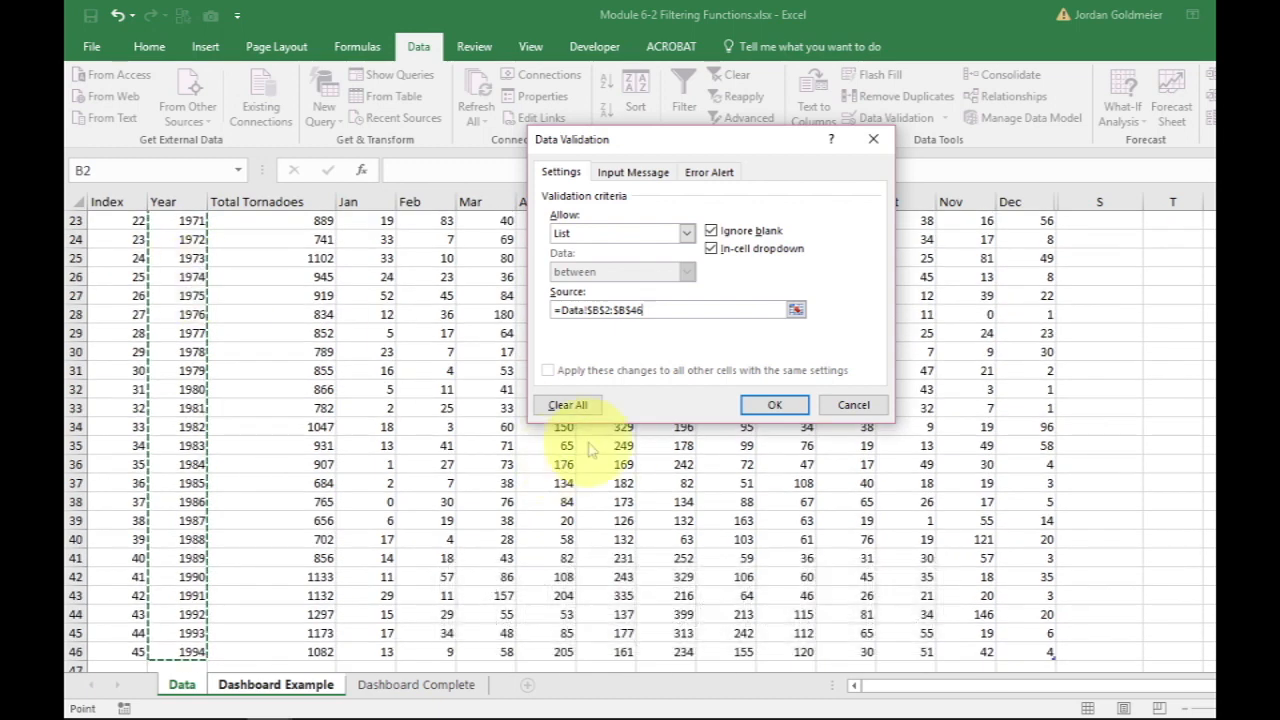
click(753, 409)
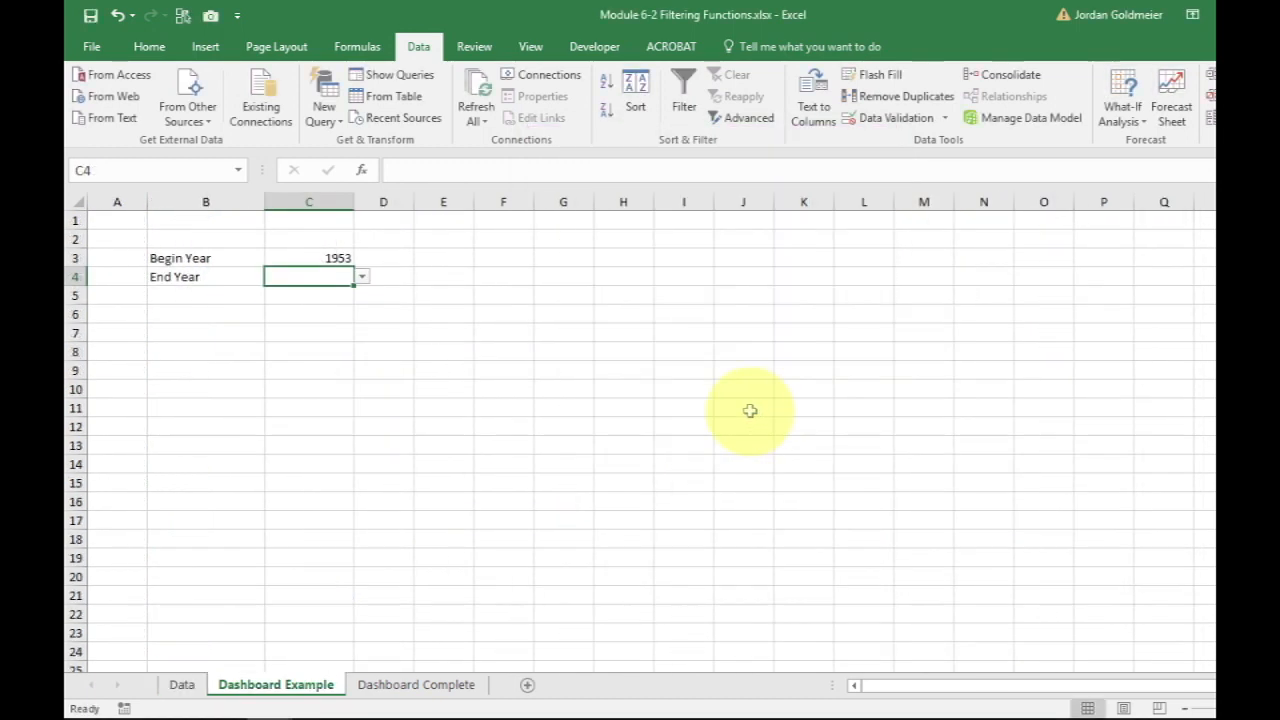
Step: Choose 1989 as the end year in C4 from its dropdown list
click(366, 276)
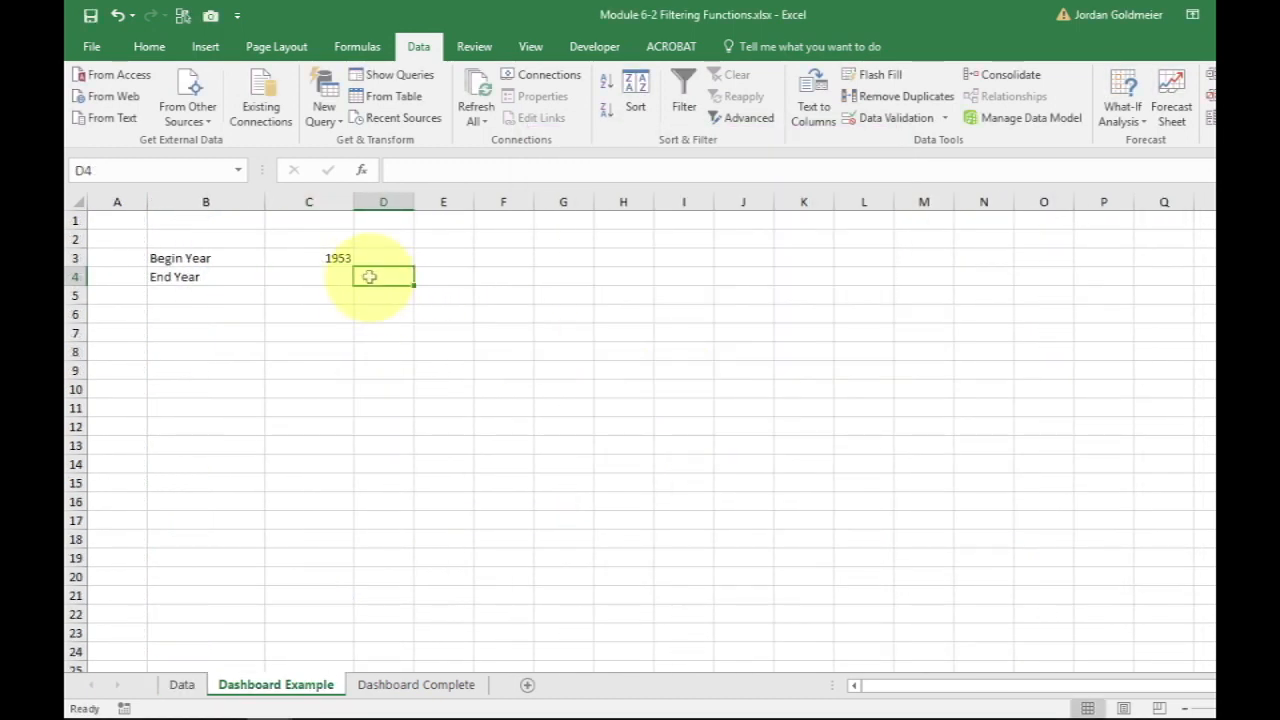
click(333, 278)
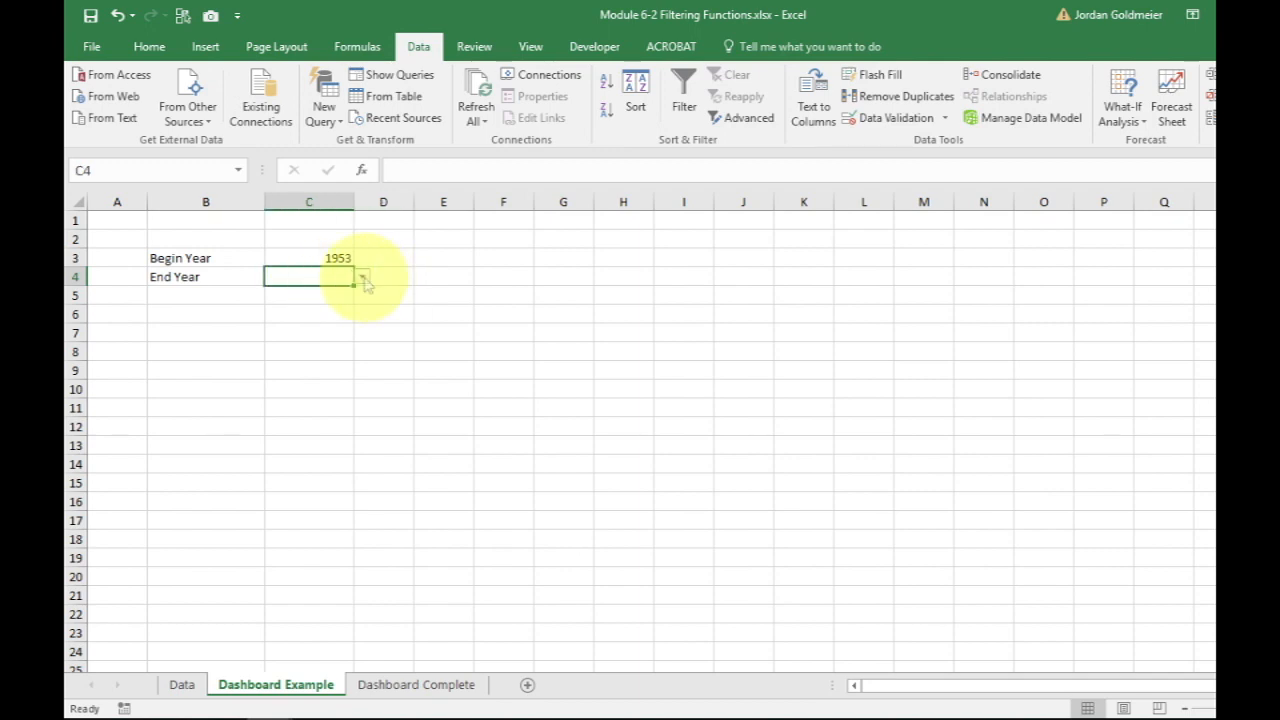
click(362, 277)
drag(366, 314, 364, 378)
click(318, 317)
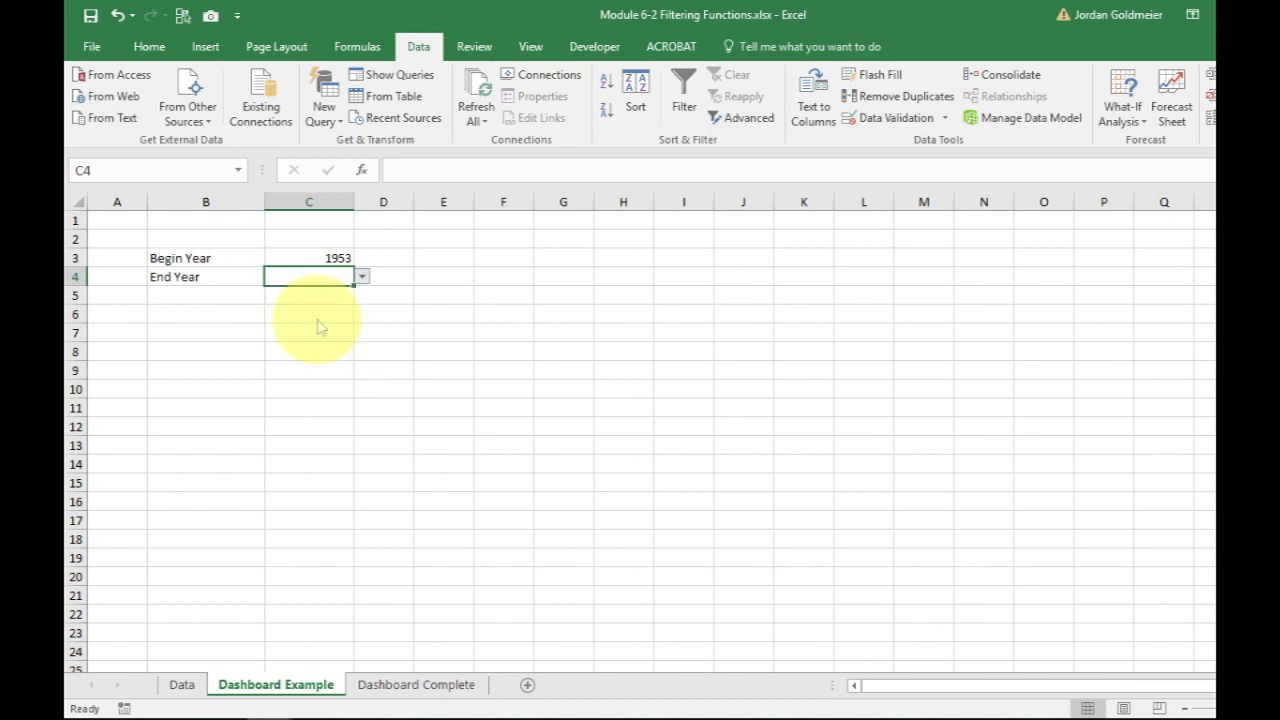
Step: Name the begin year cell C3 Dashboard.BegYear, and select the end year cell C4
click(288, 256)
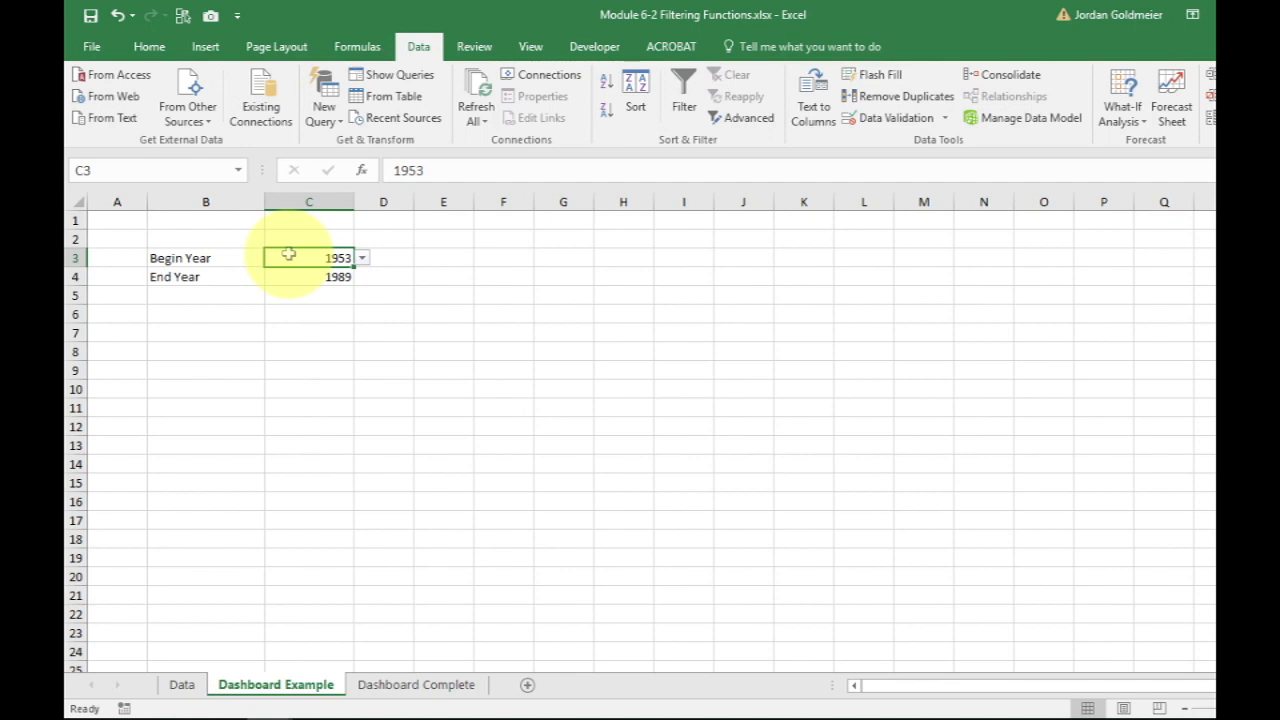
click(160, 171)
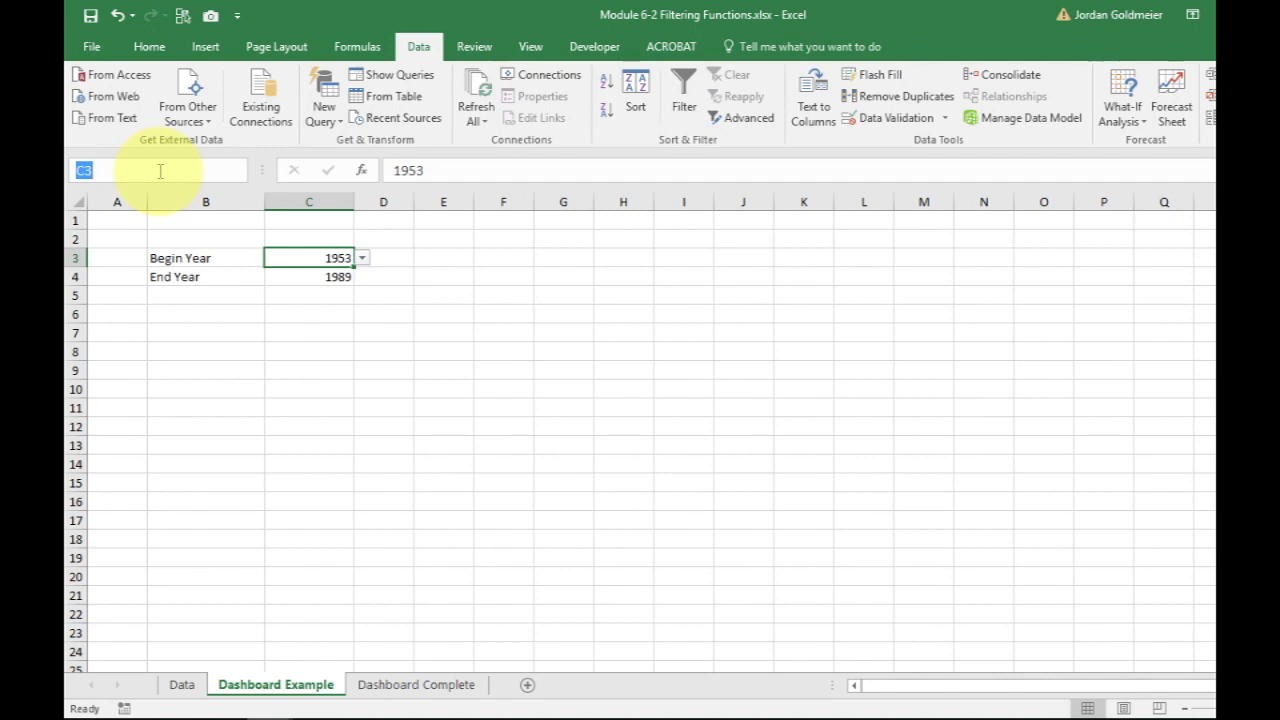
text(Dashboard.E)
key(BackSpace)
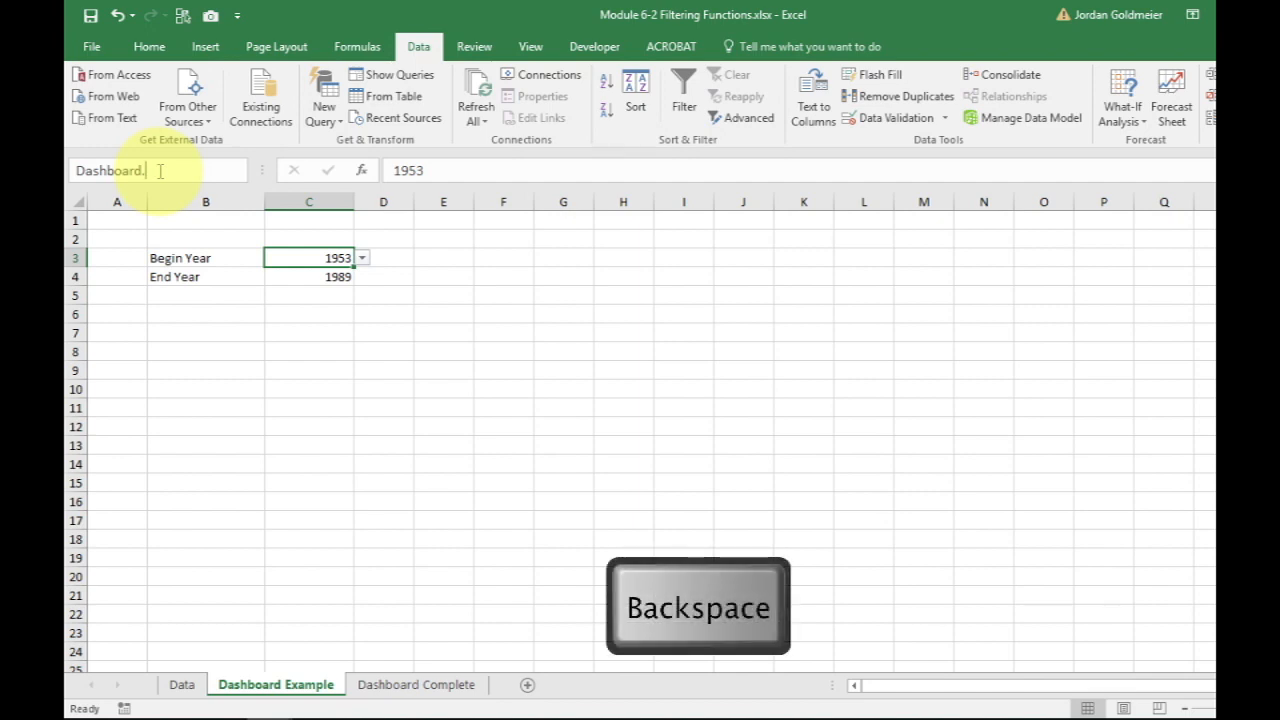
text(Begin)
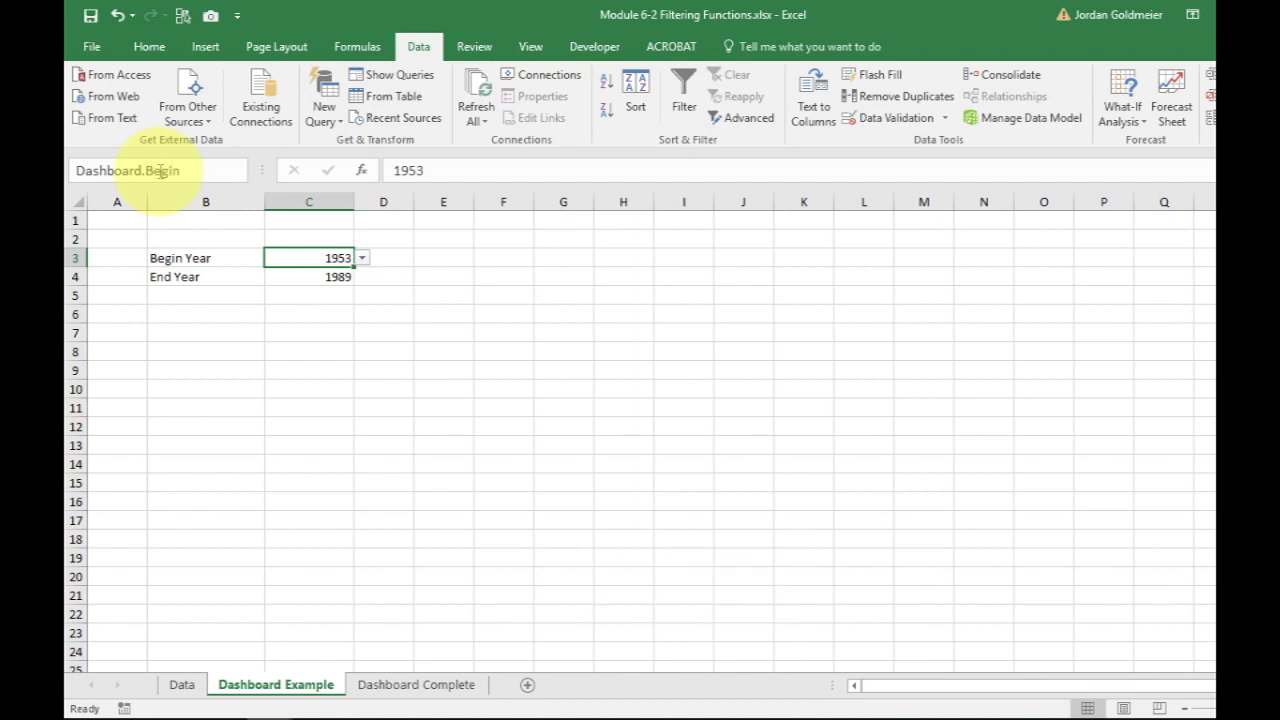
key(BackSpace)
key(BackSpace)
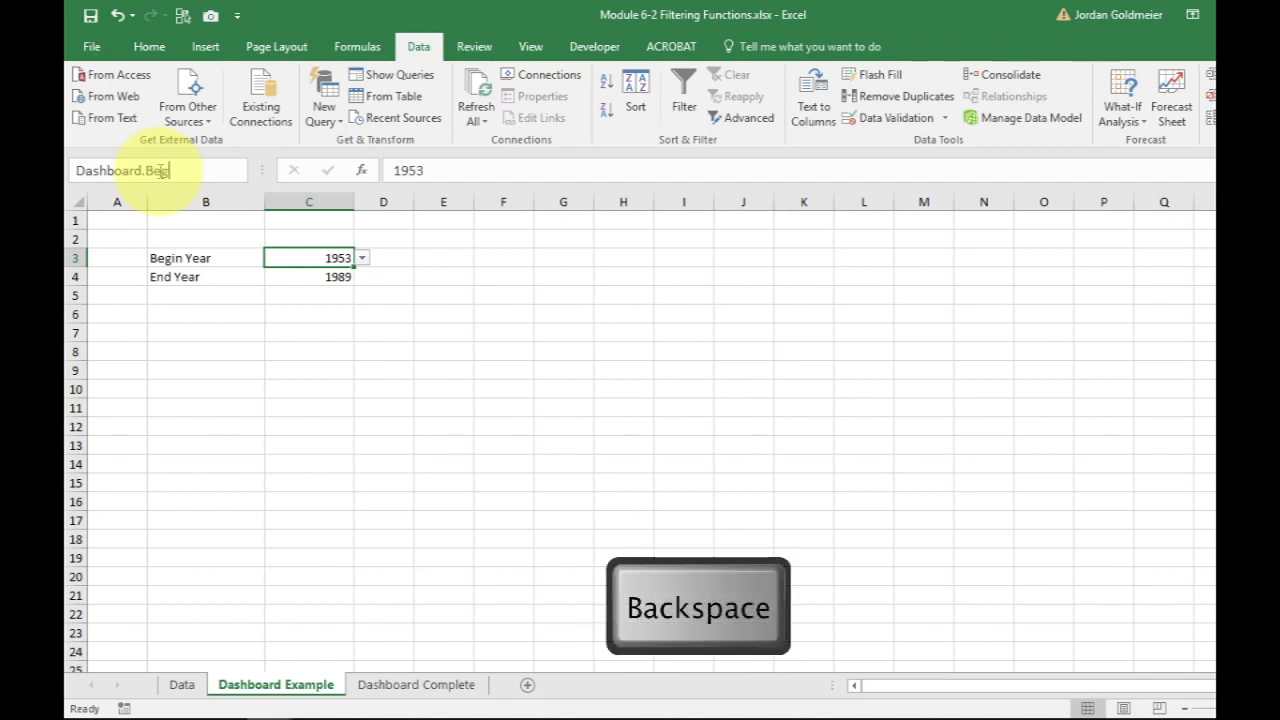
text(Yea)
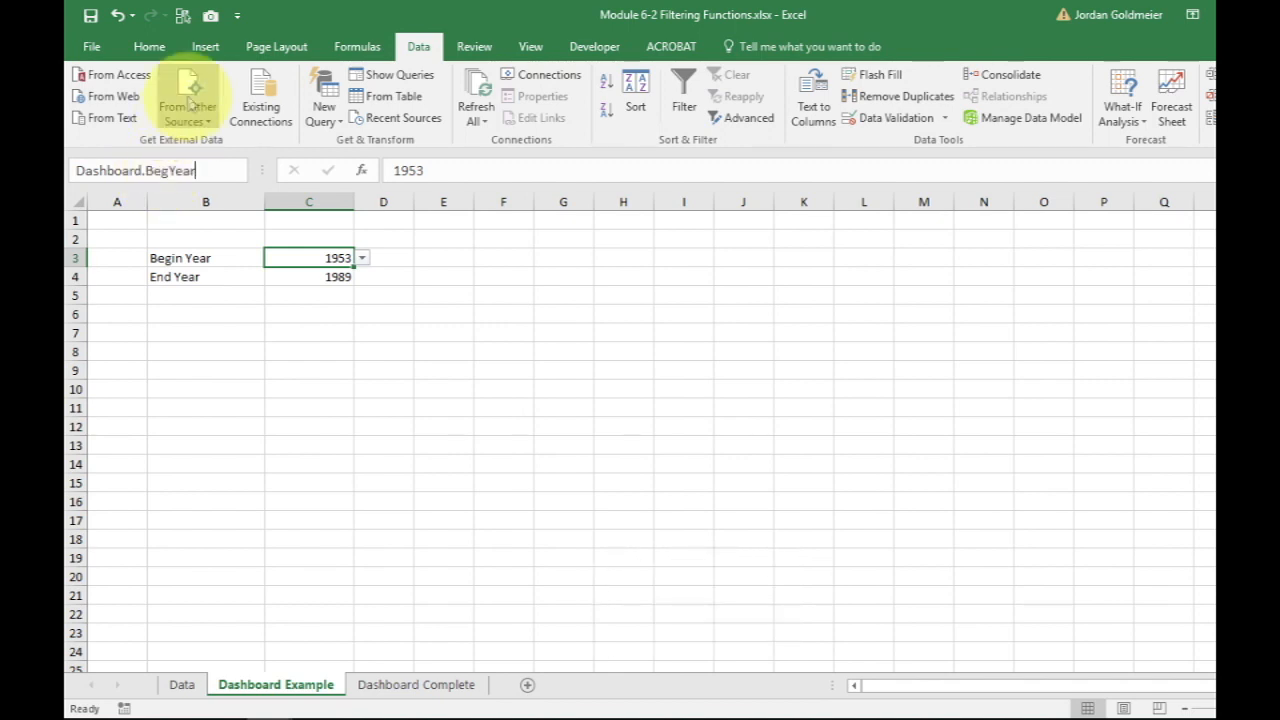
text(r)
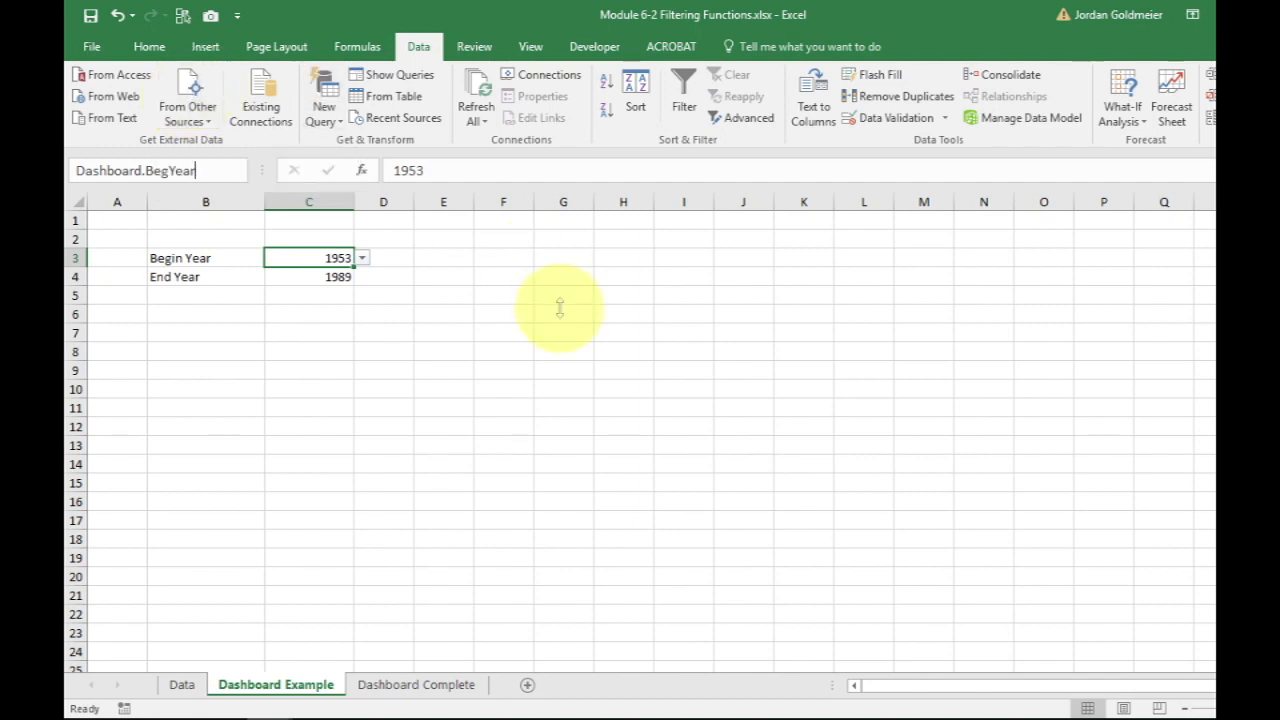
key(Return)
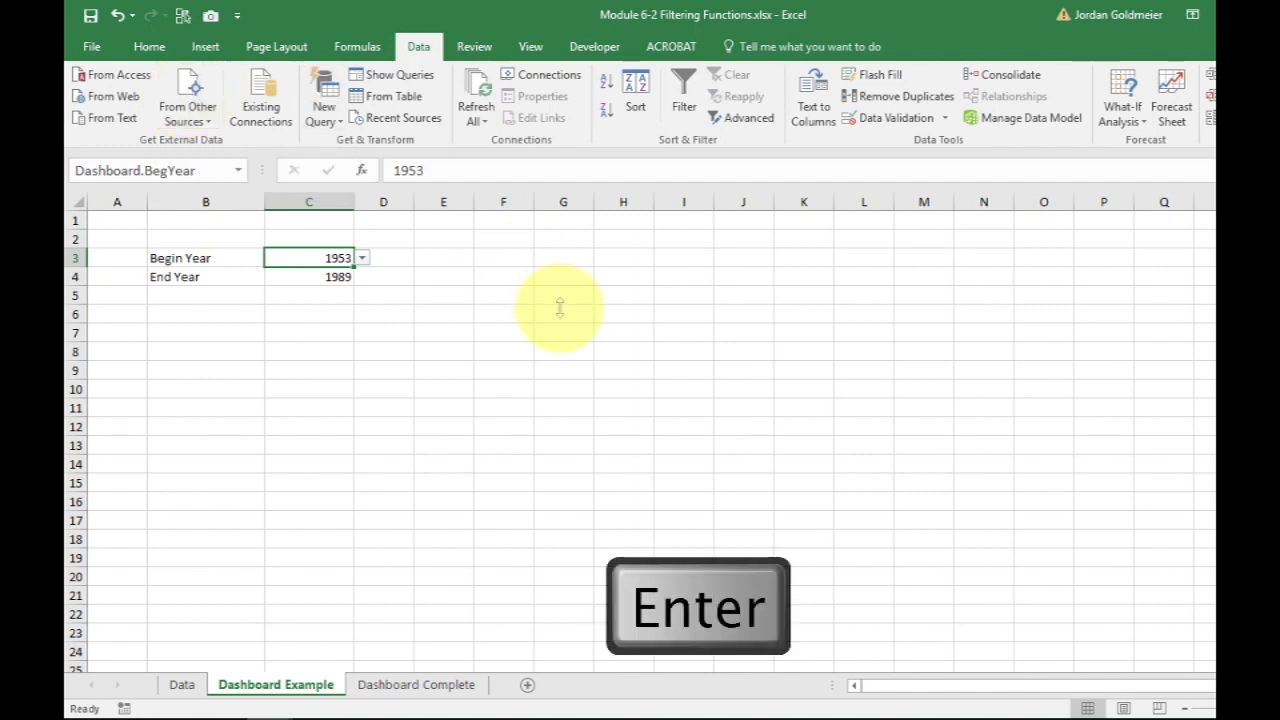
key(Down)
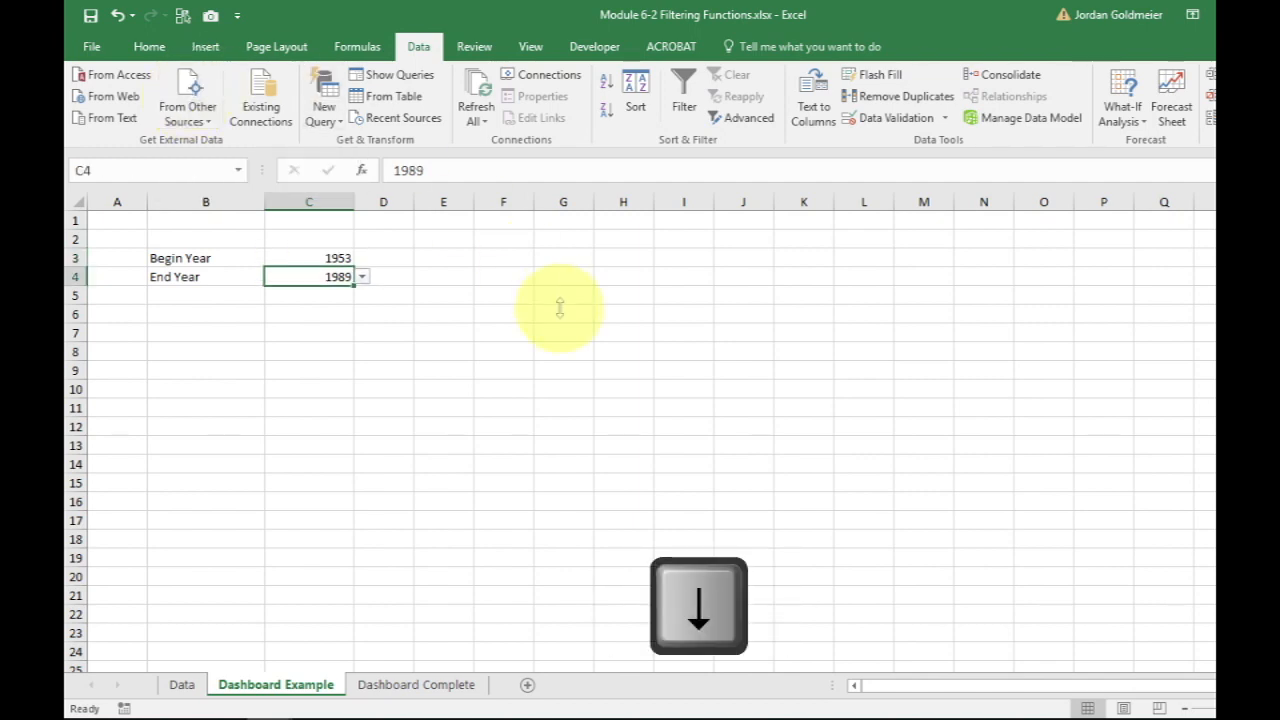
click(152, 166)
key(Return)
text(das)
key(Escape)
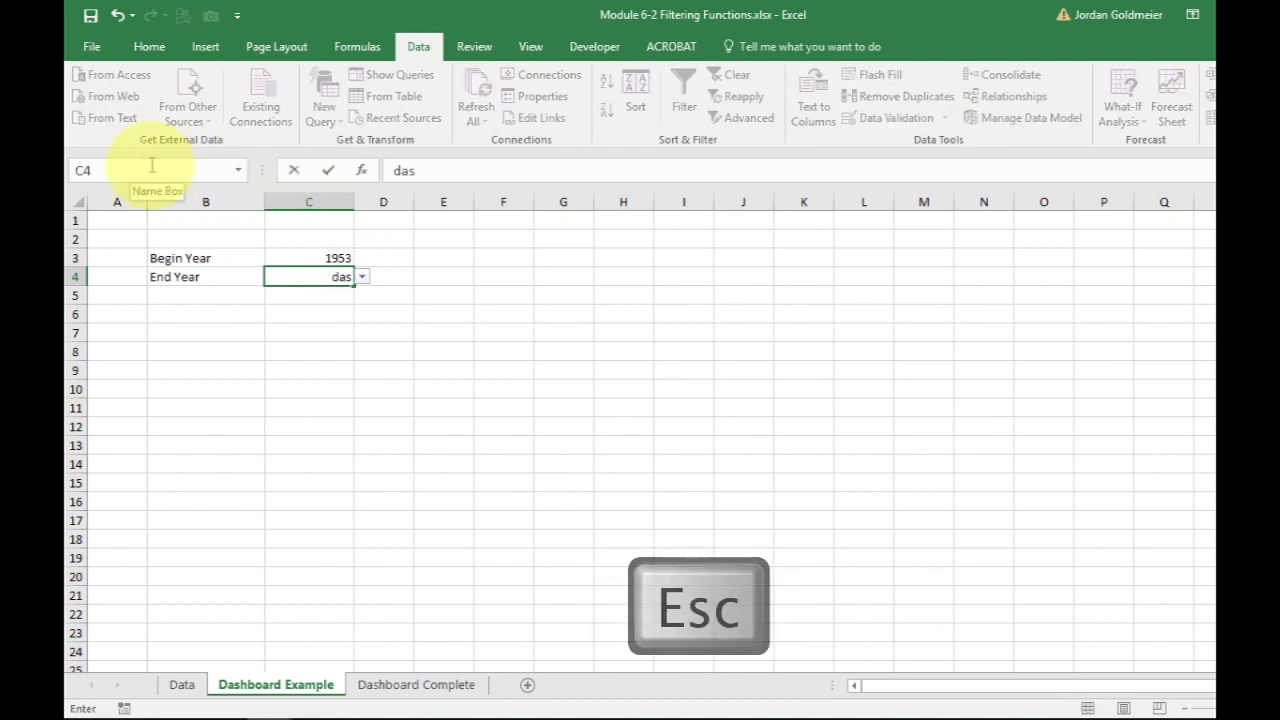
Step: Name the end year cell C4 Dashboard.EndYear
click(152, 168)
text(D)
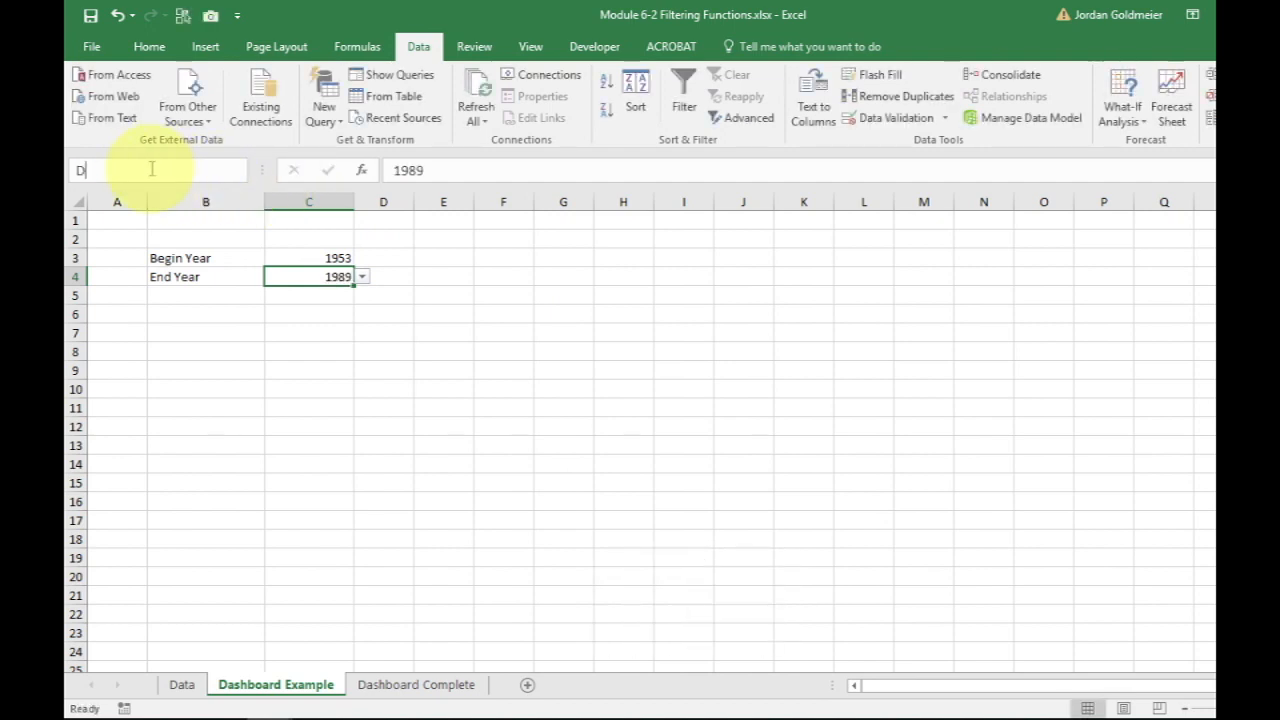
text(ashboard)
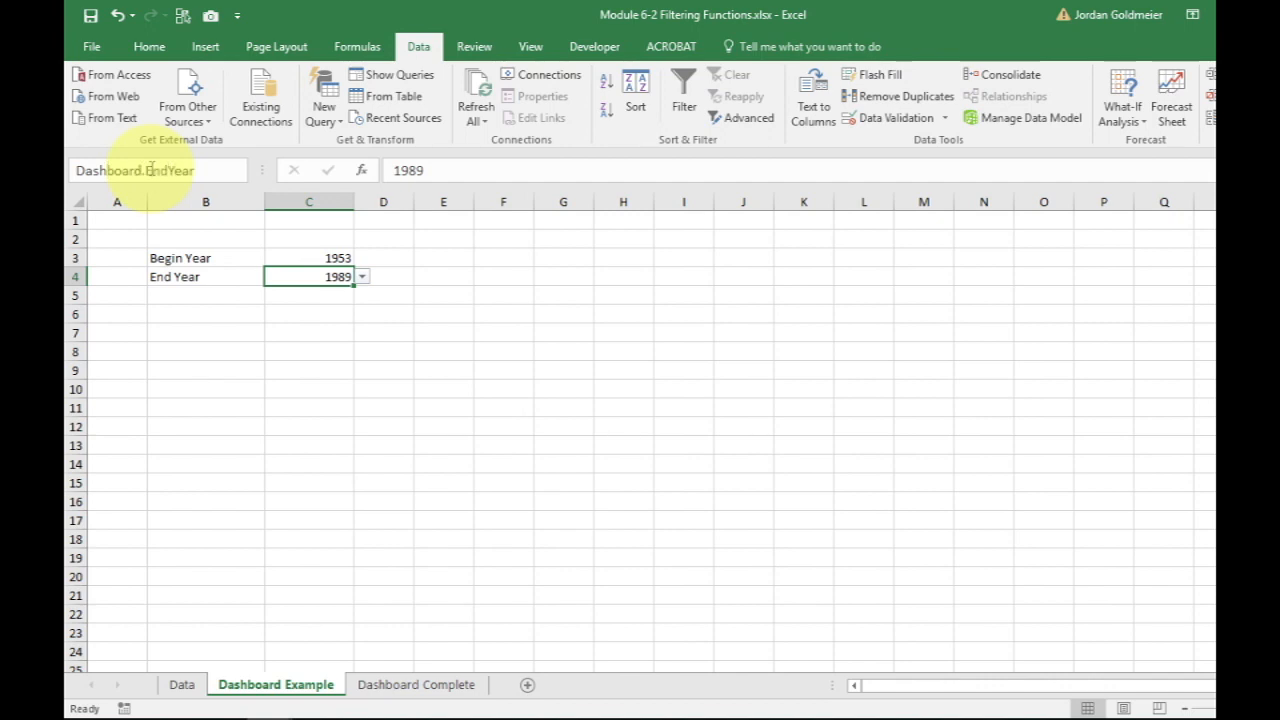
text(.EndYear)
key(Return)
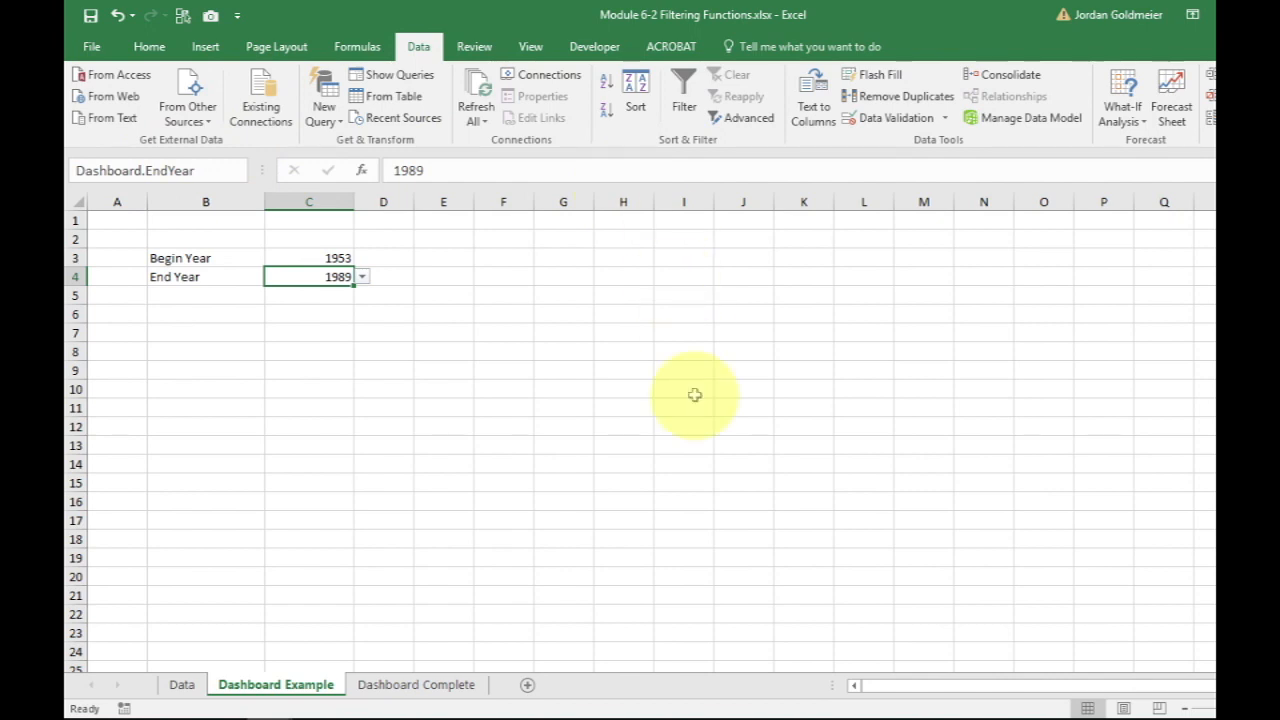
key(Return)
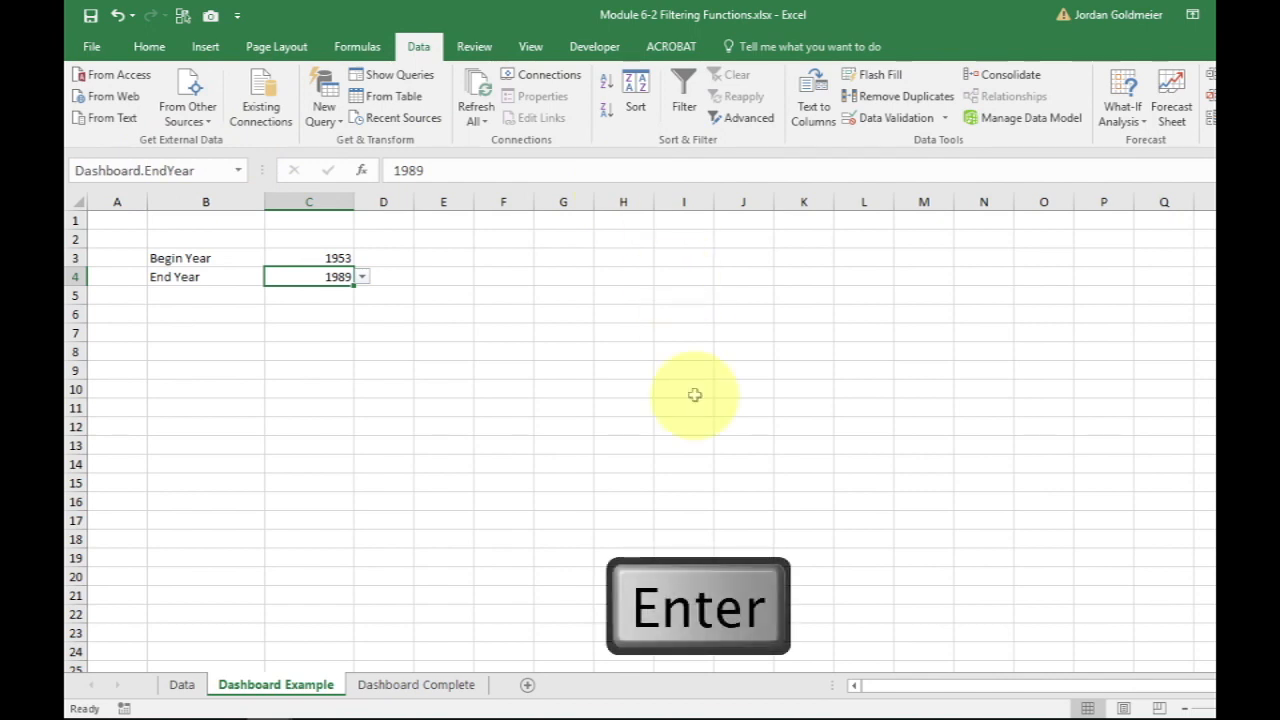
click(335, 258)
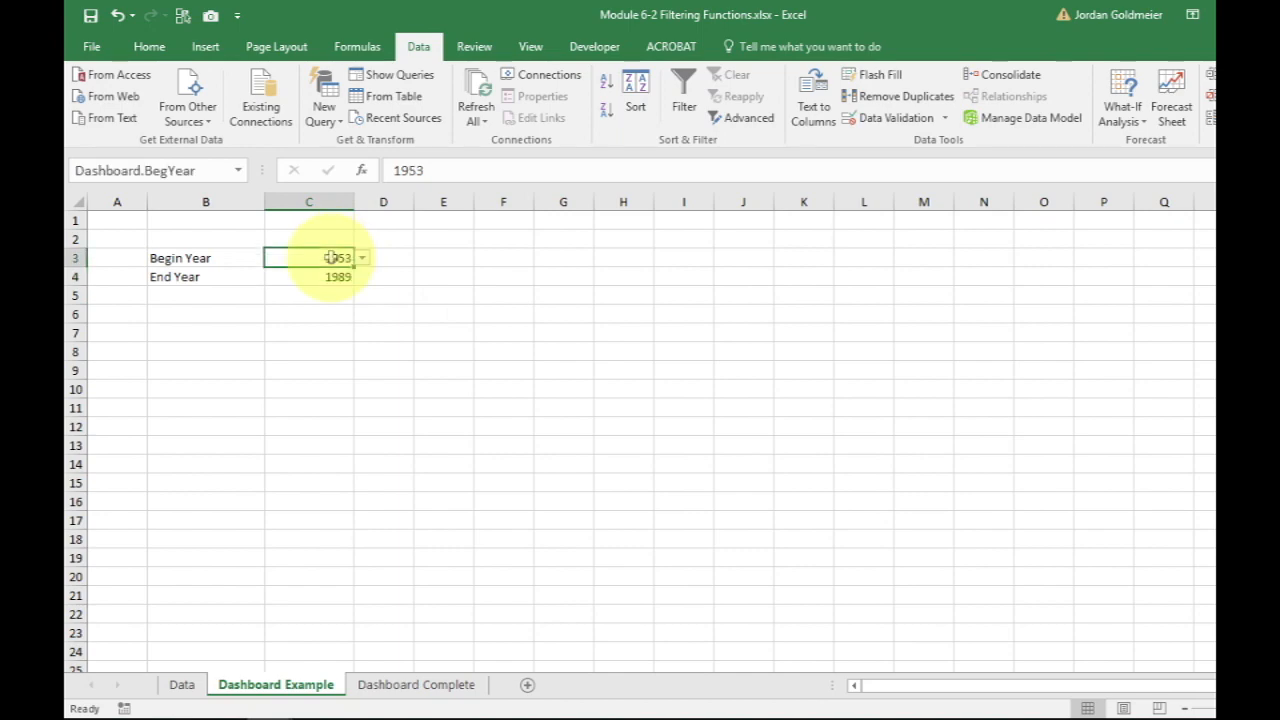
click(330, 276)
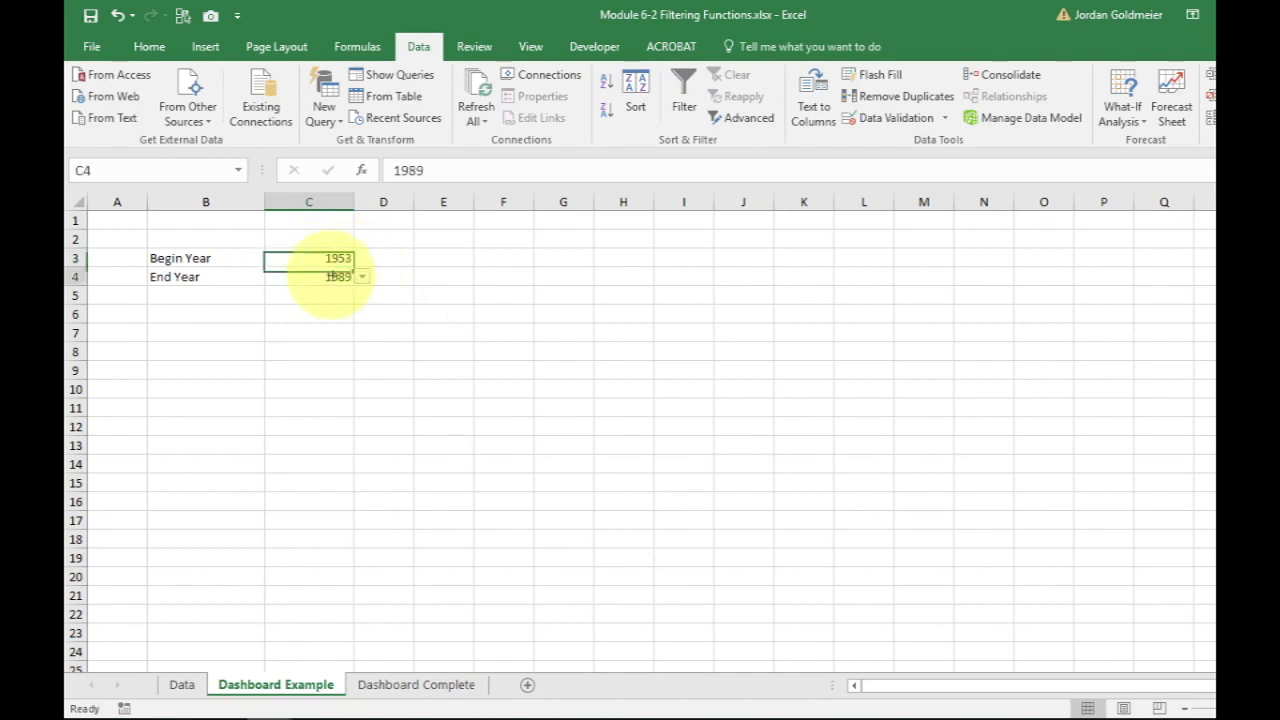
Step: On the Data sheet, add a new table column headed "Year Filtered" in S1, right after the Dec column
click(181, 684)
scroll(766, 543, down, 4)
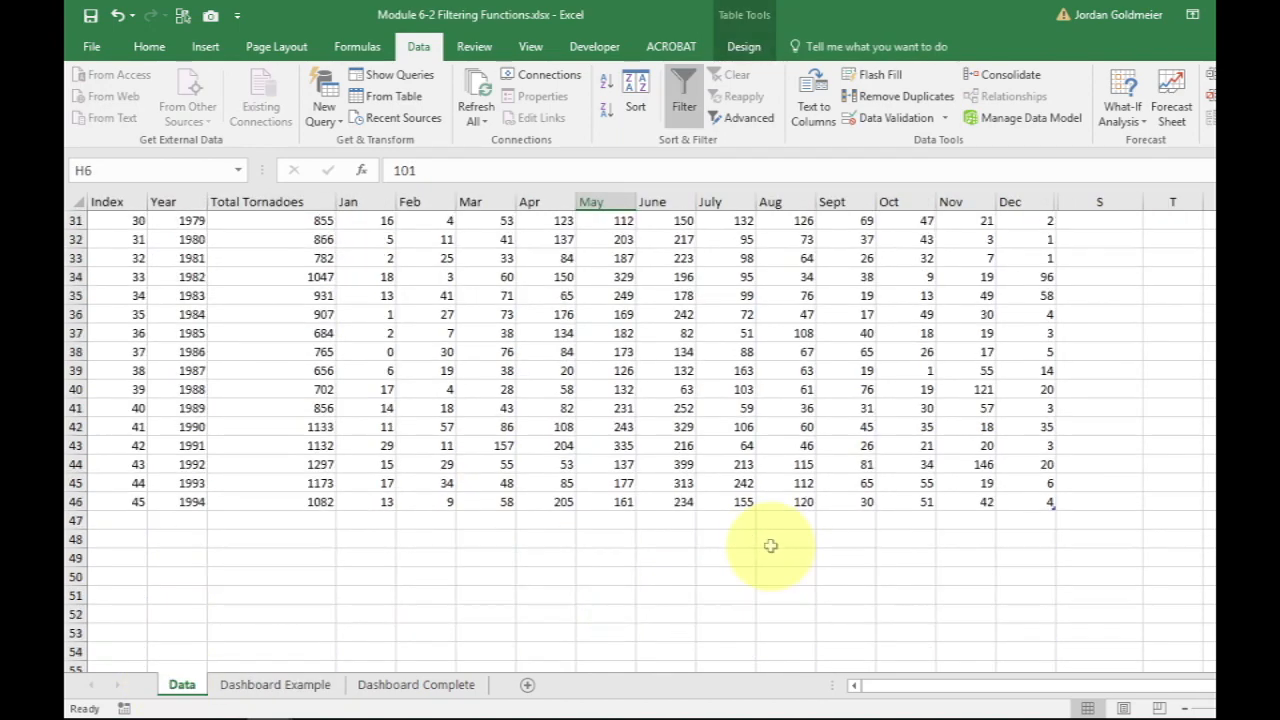
scroll(770, 546, up, 10)
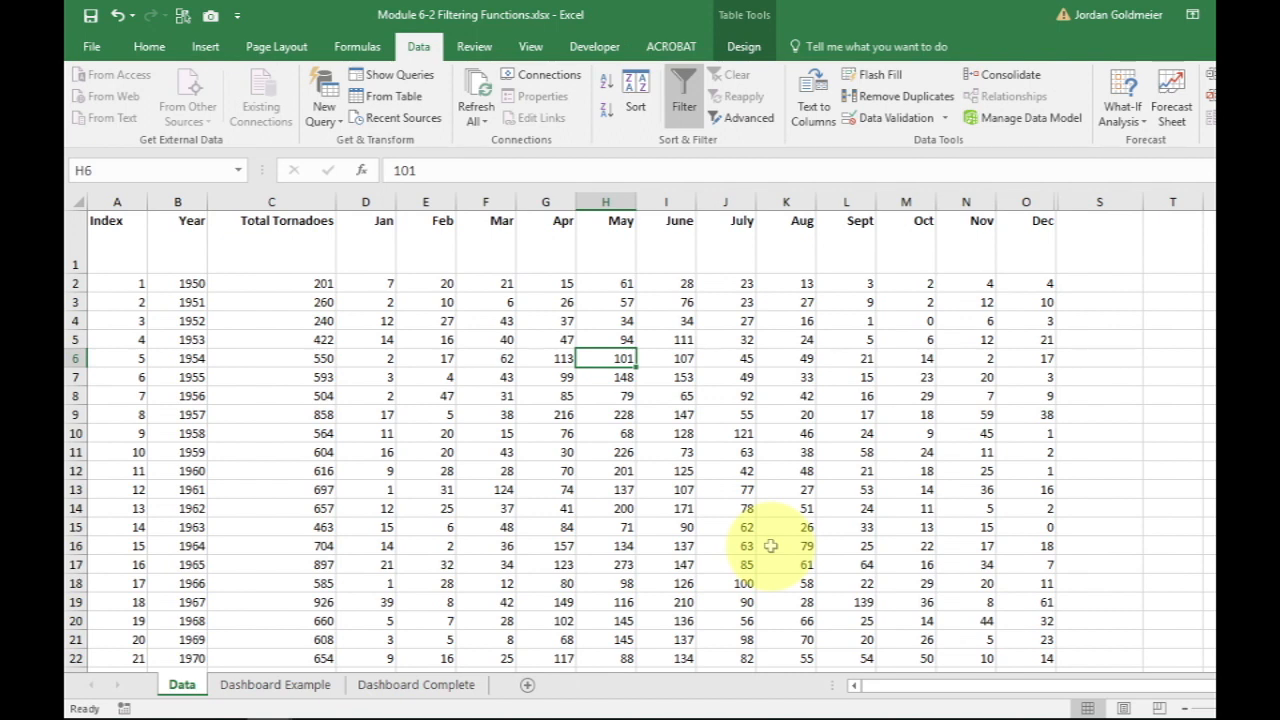
click(1075, 255)
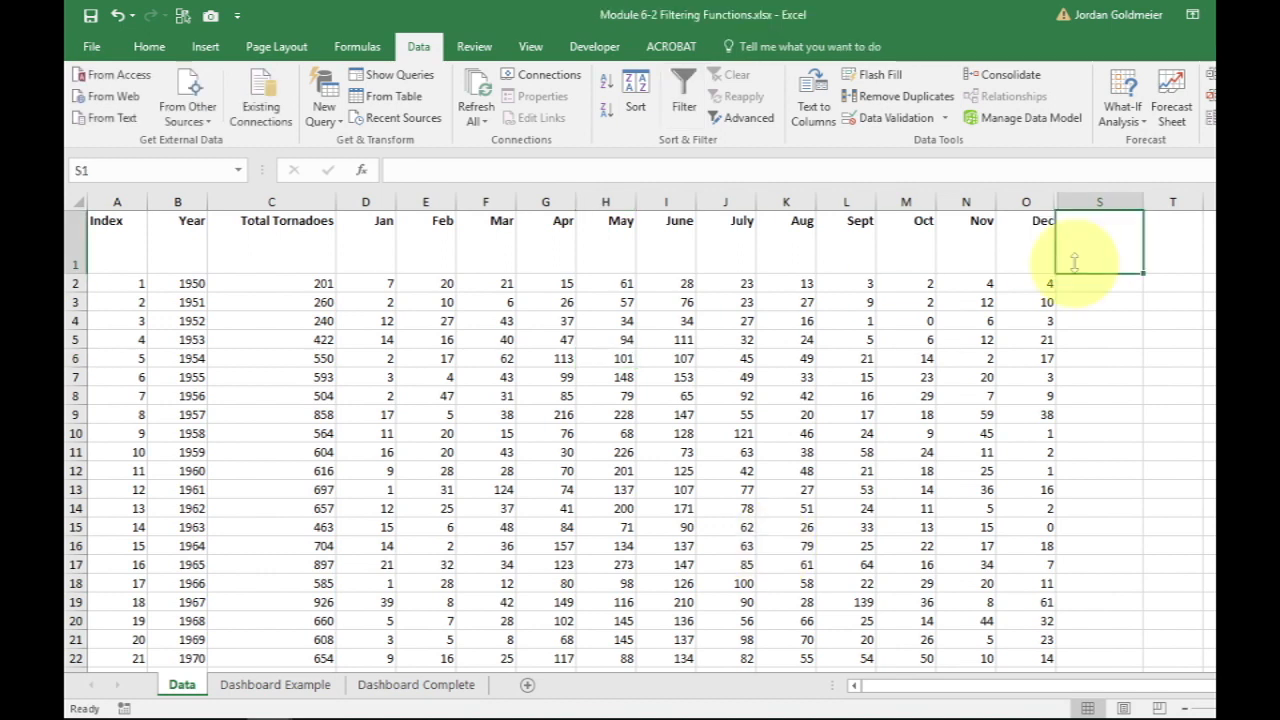
text(Year Fi)
key(BackSpace)
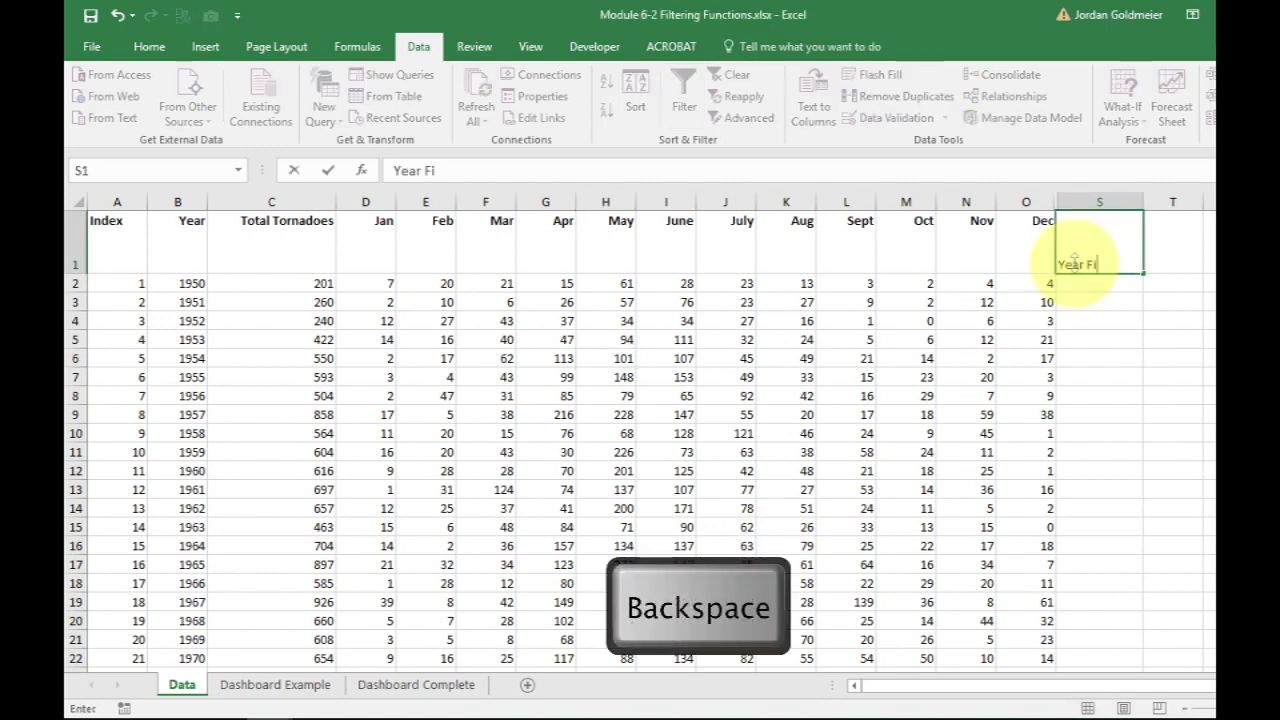
text(ltered)
key(Return)
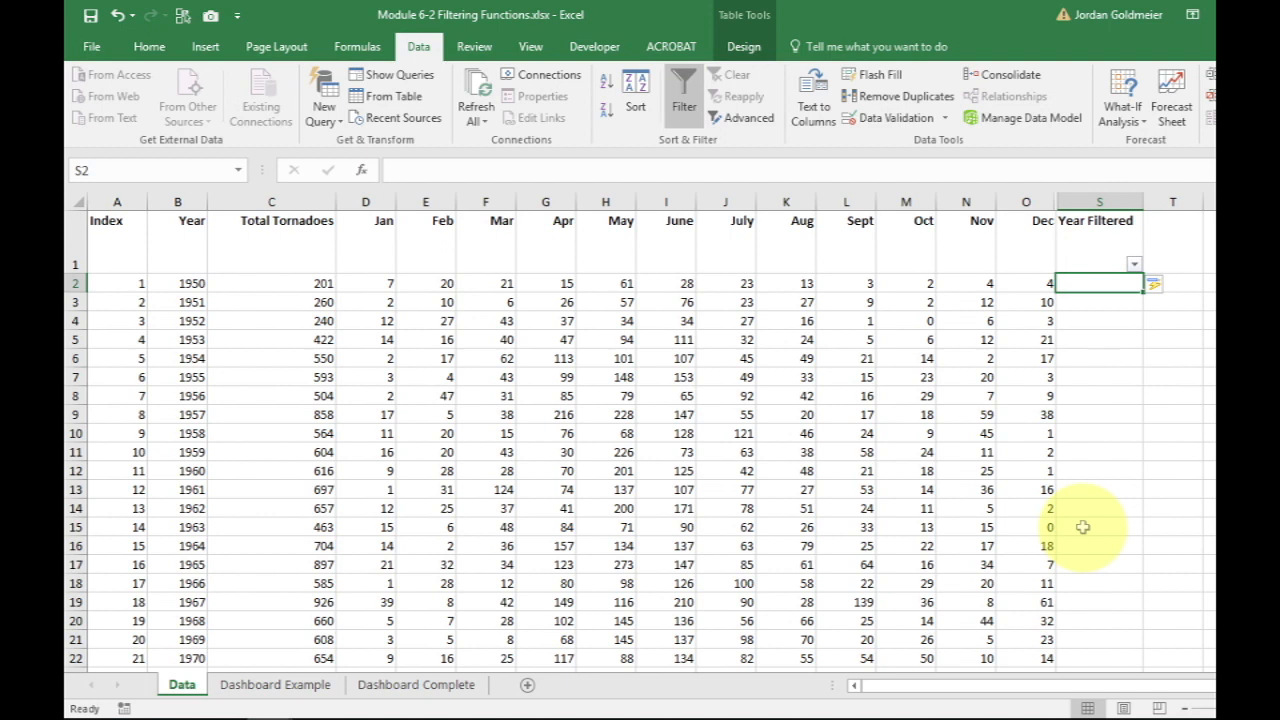
text(=)
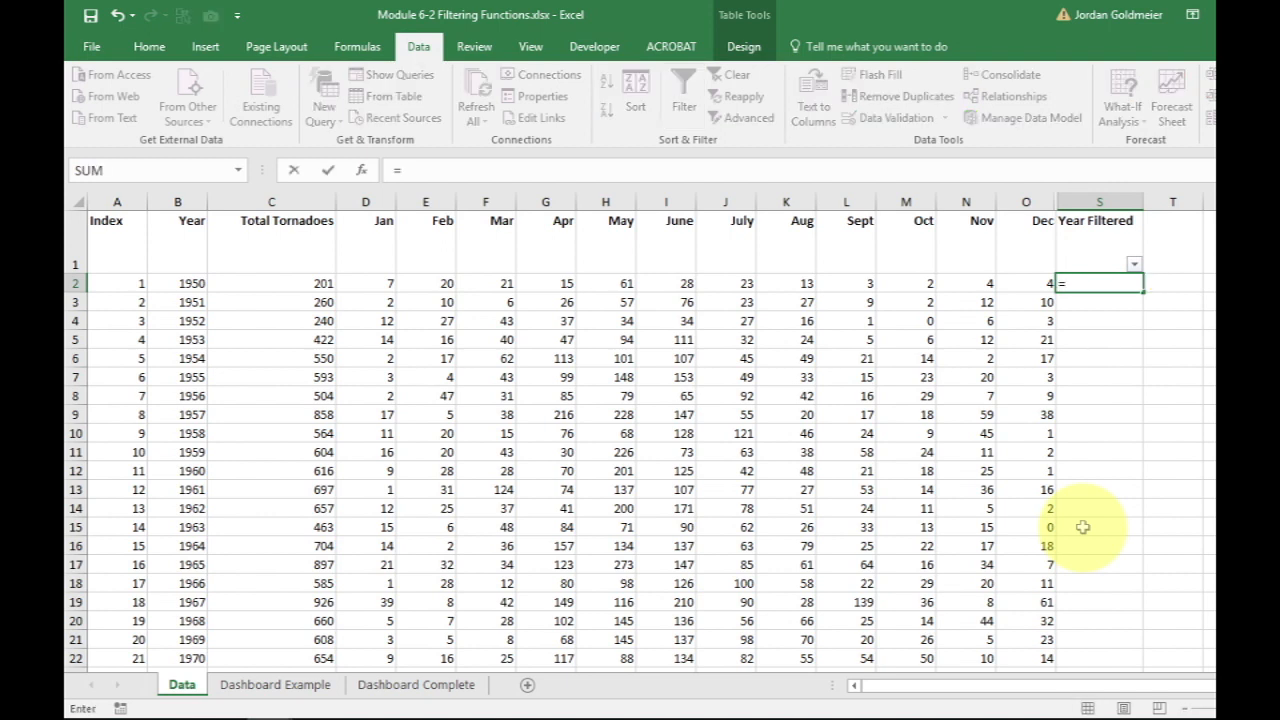
text(and)
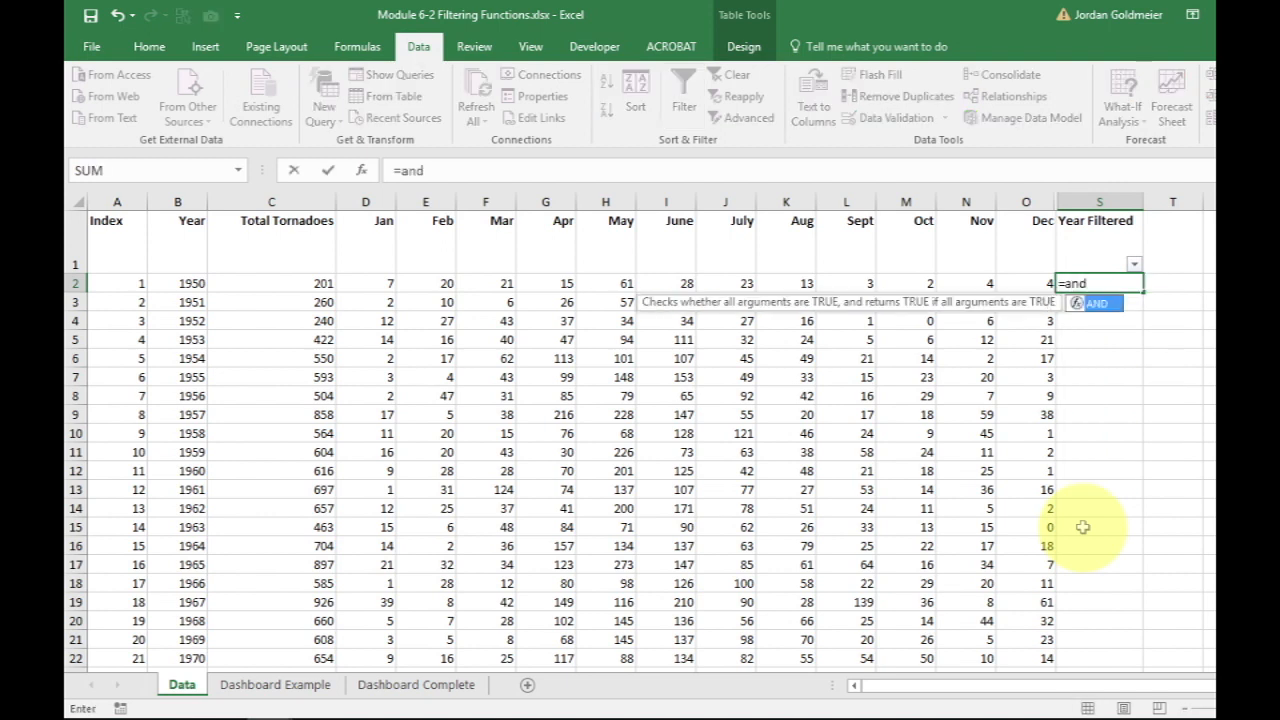
text(()
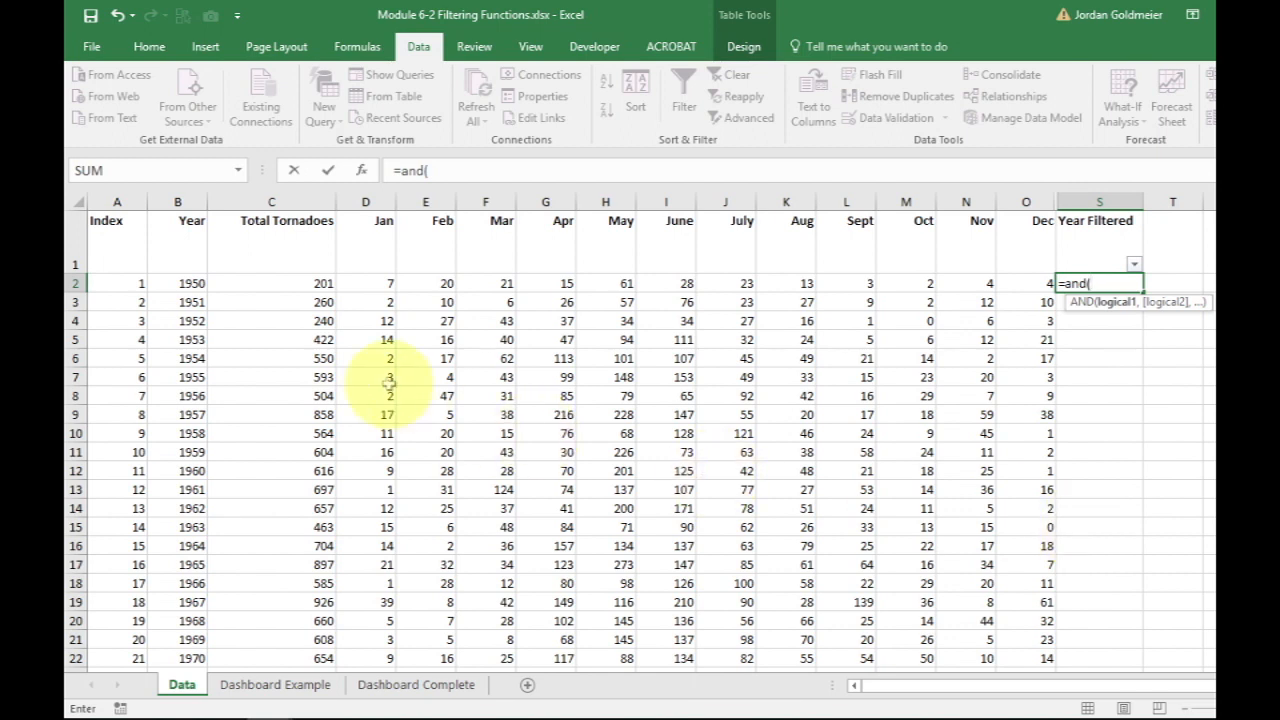
click(173, 281)
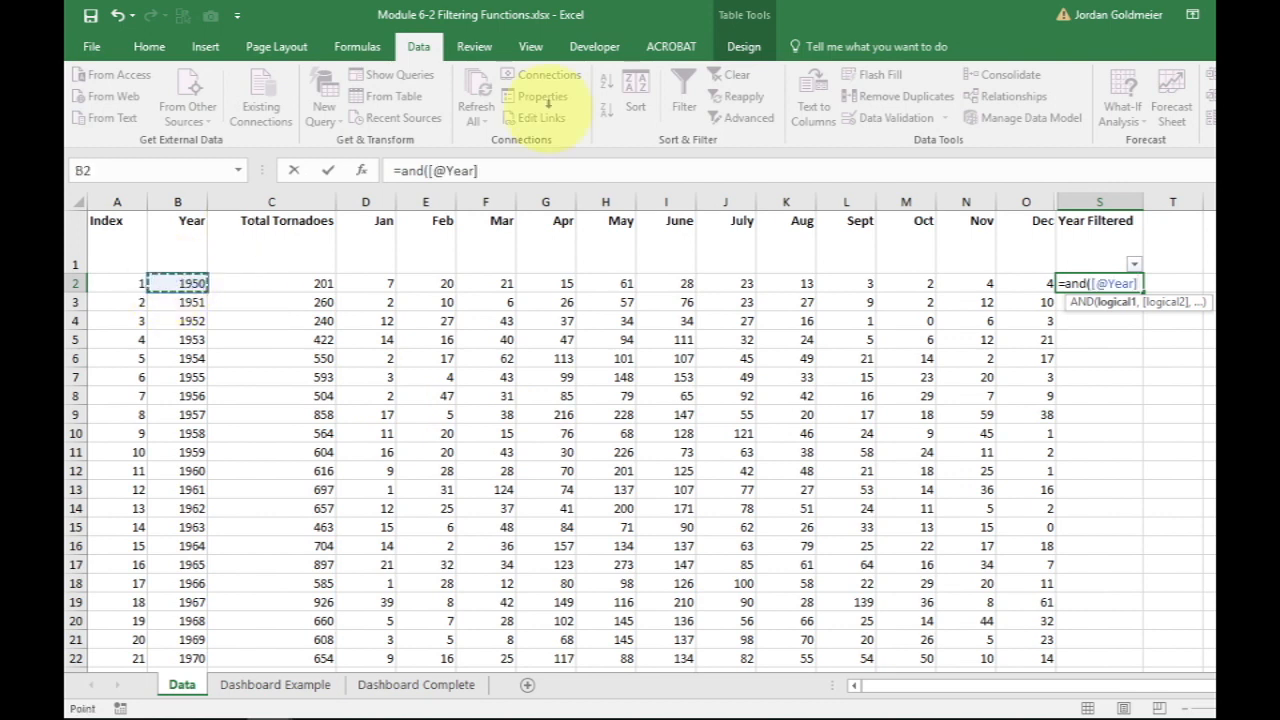
click(509, 166)
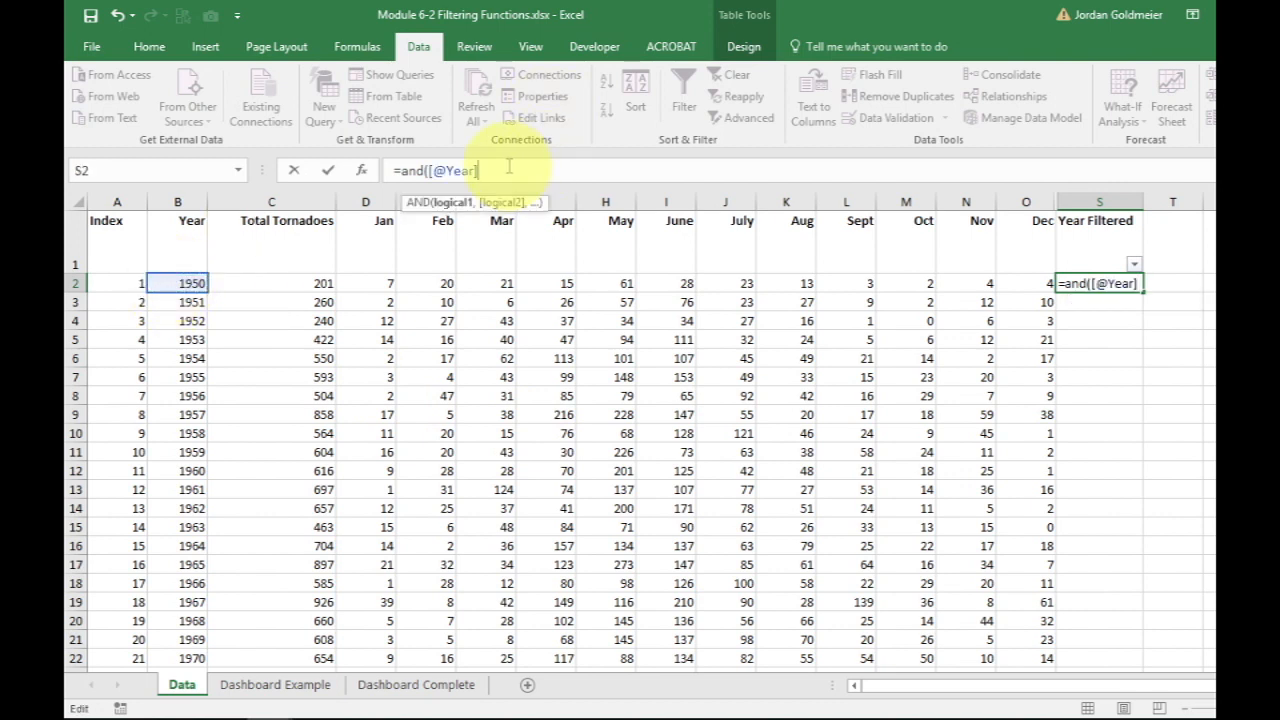
text(>=)
text(dashb)
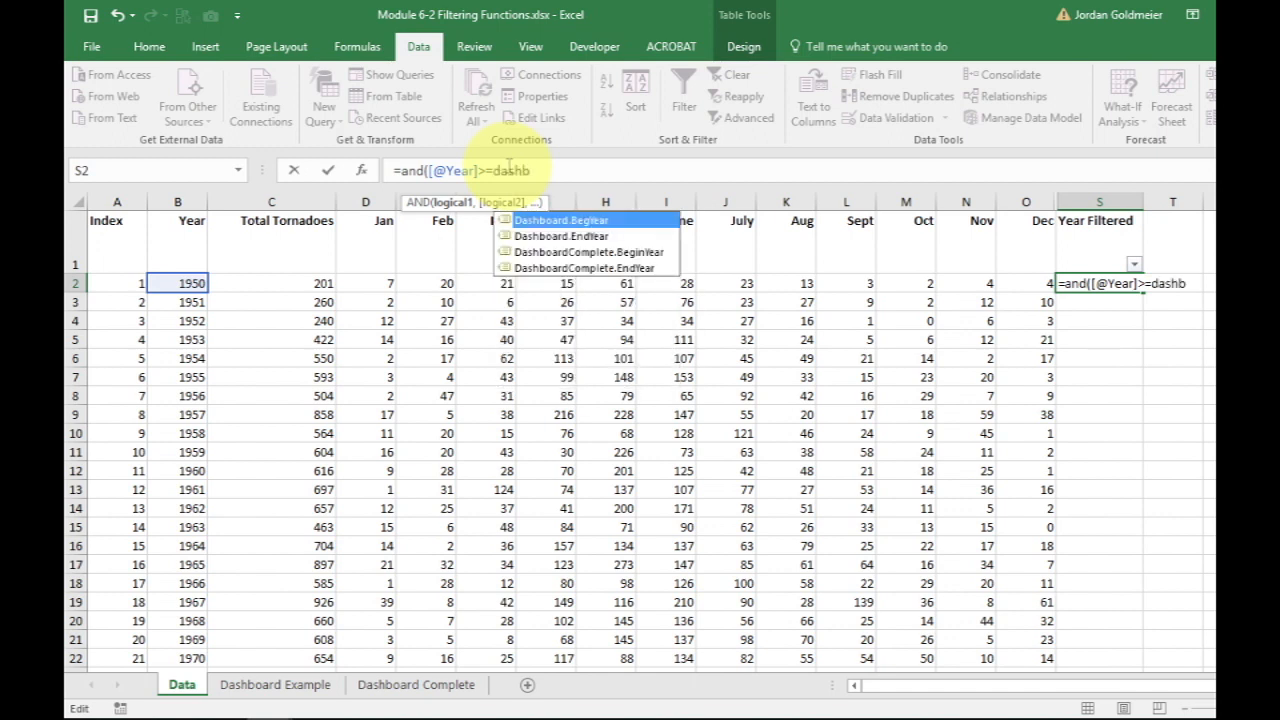
key(Tab)
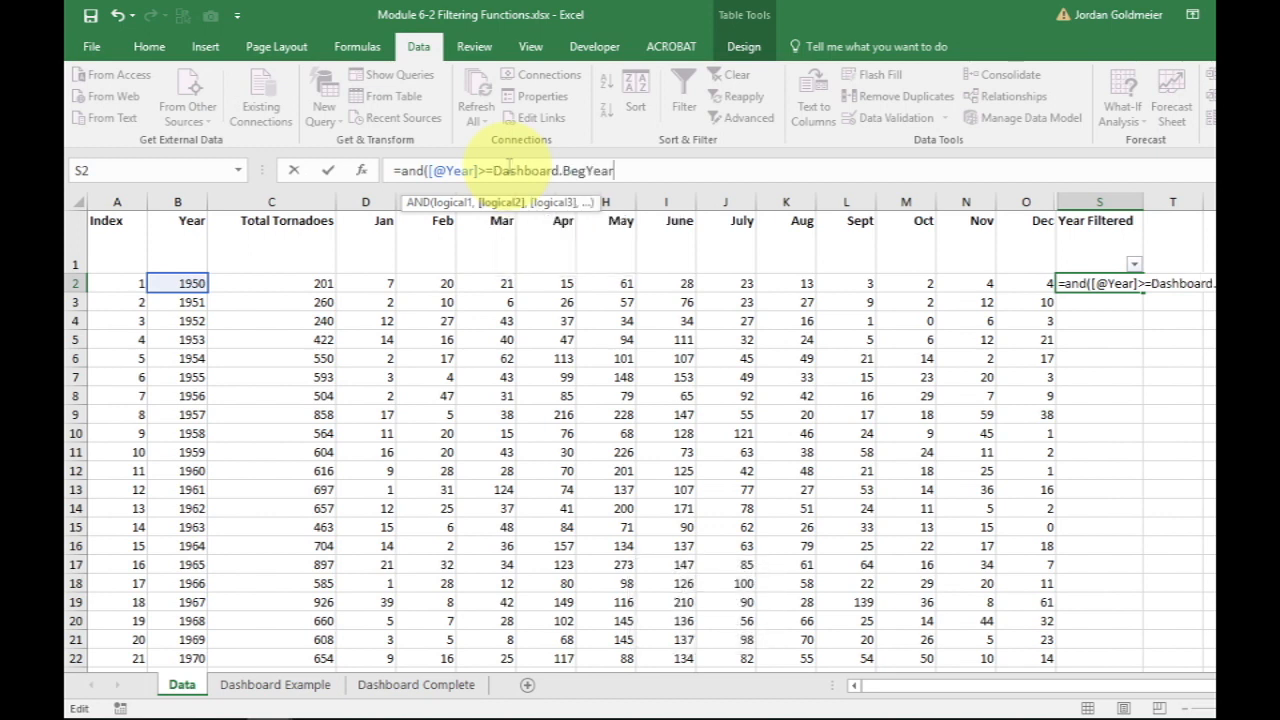
text(,[)
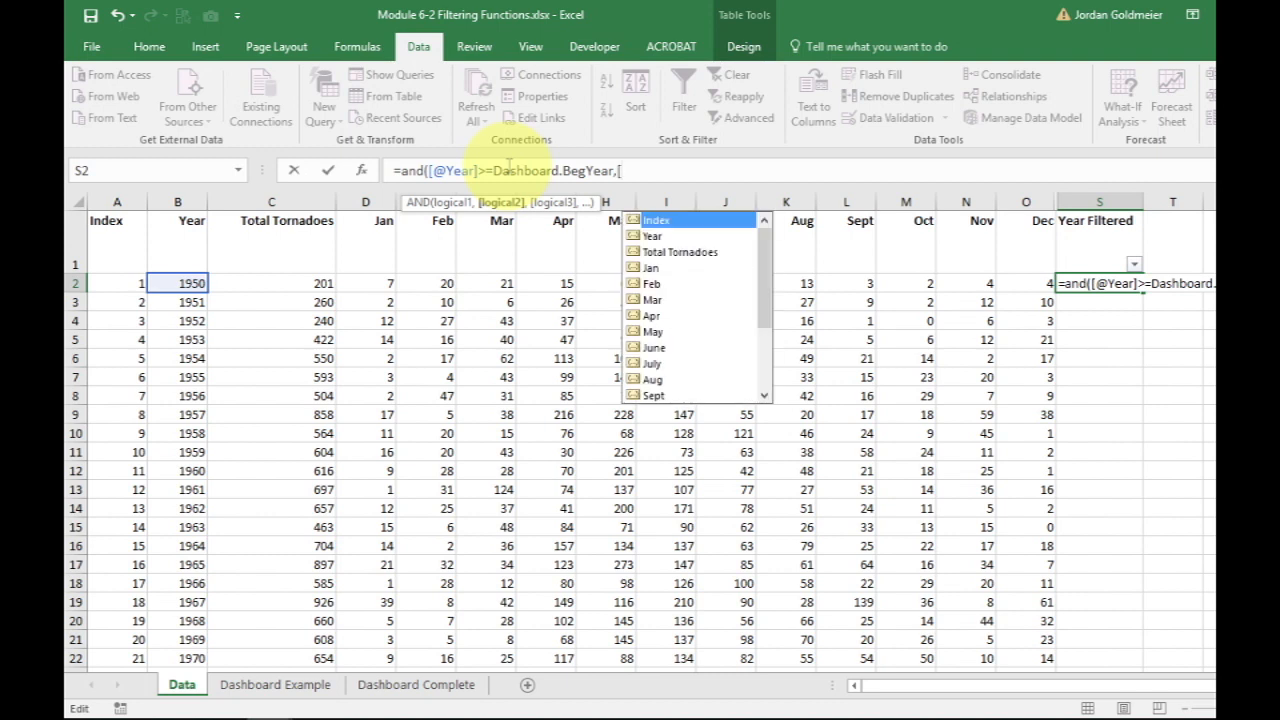
text(@)
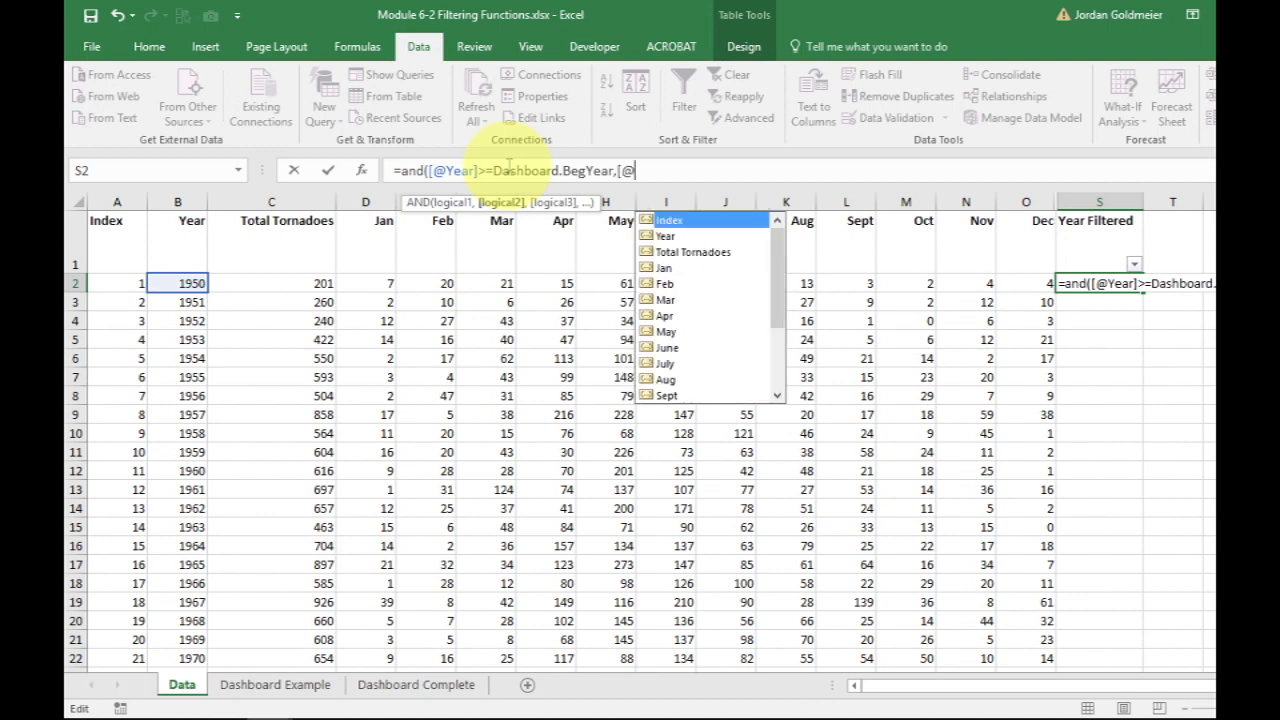
text(Y)
key(Tab)
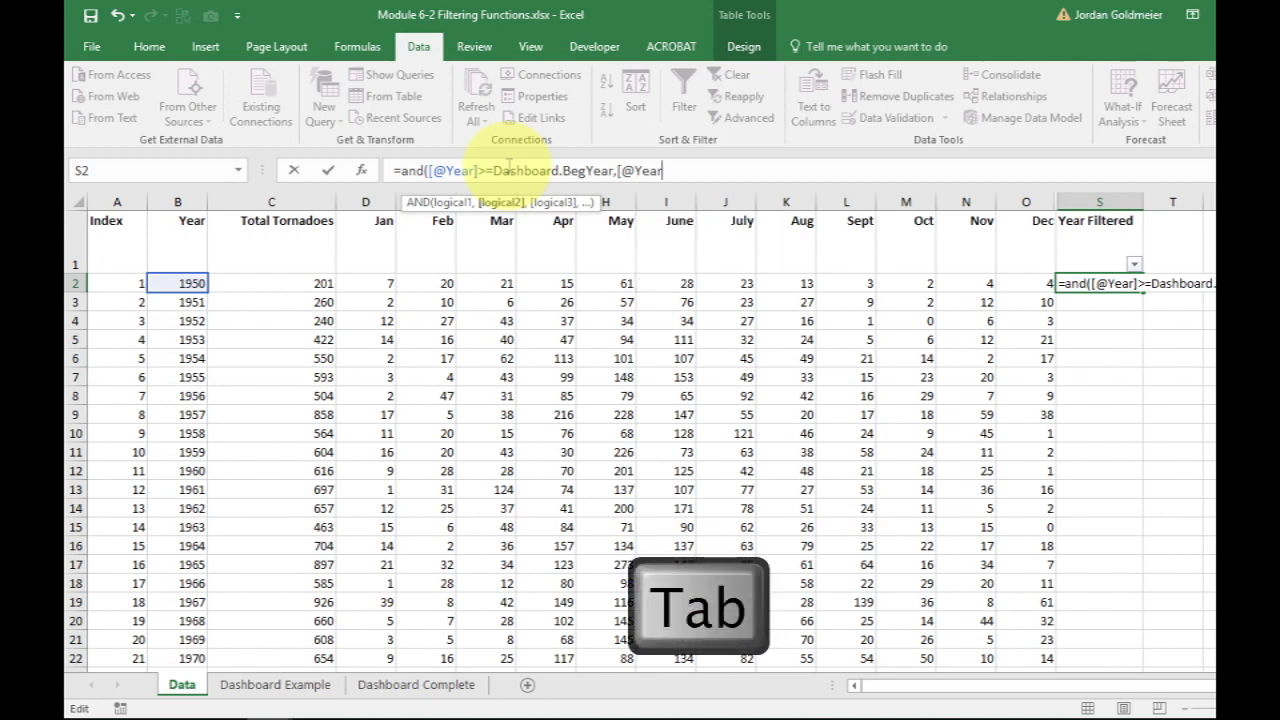
text(])
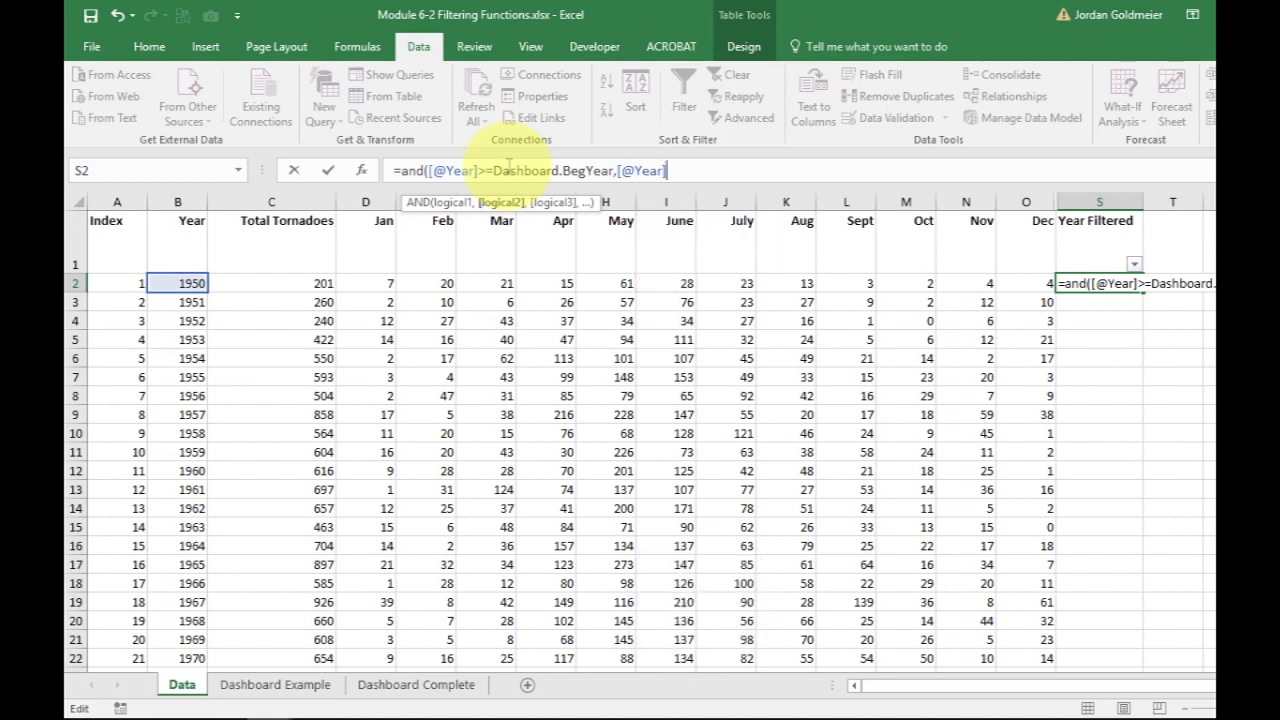
text(<=)
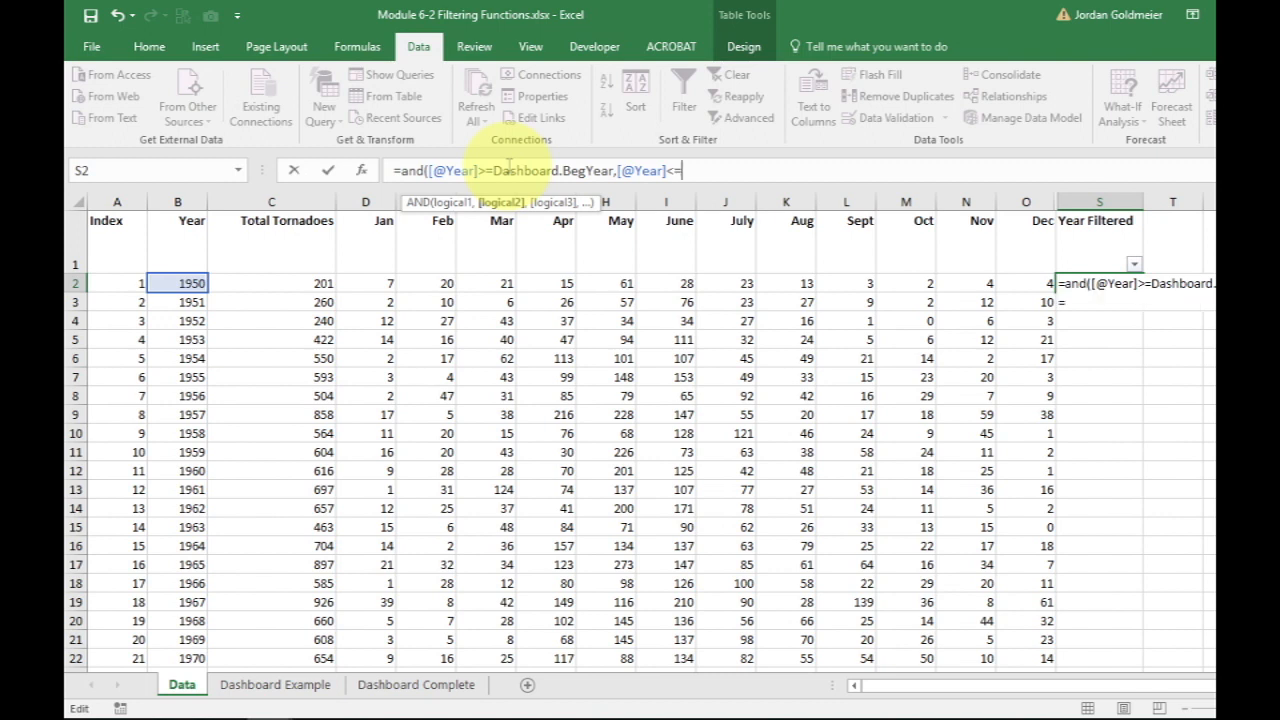
text(das)
key(Tab)
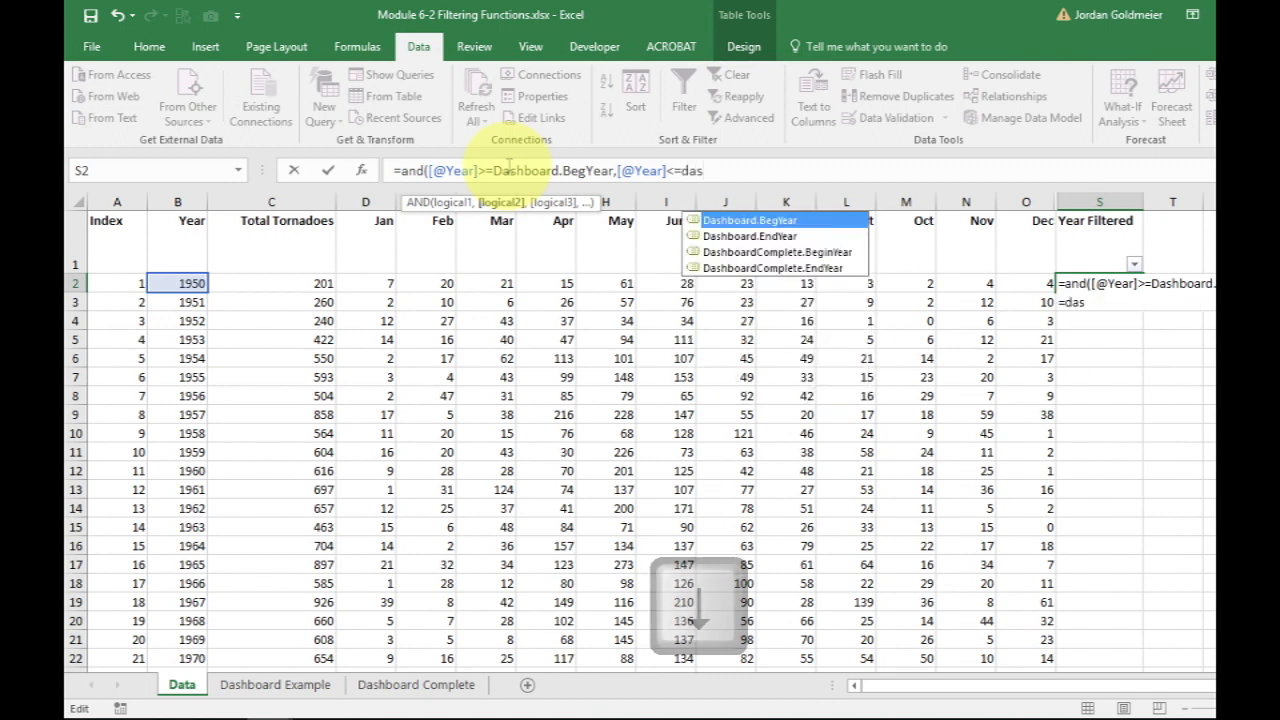
text())
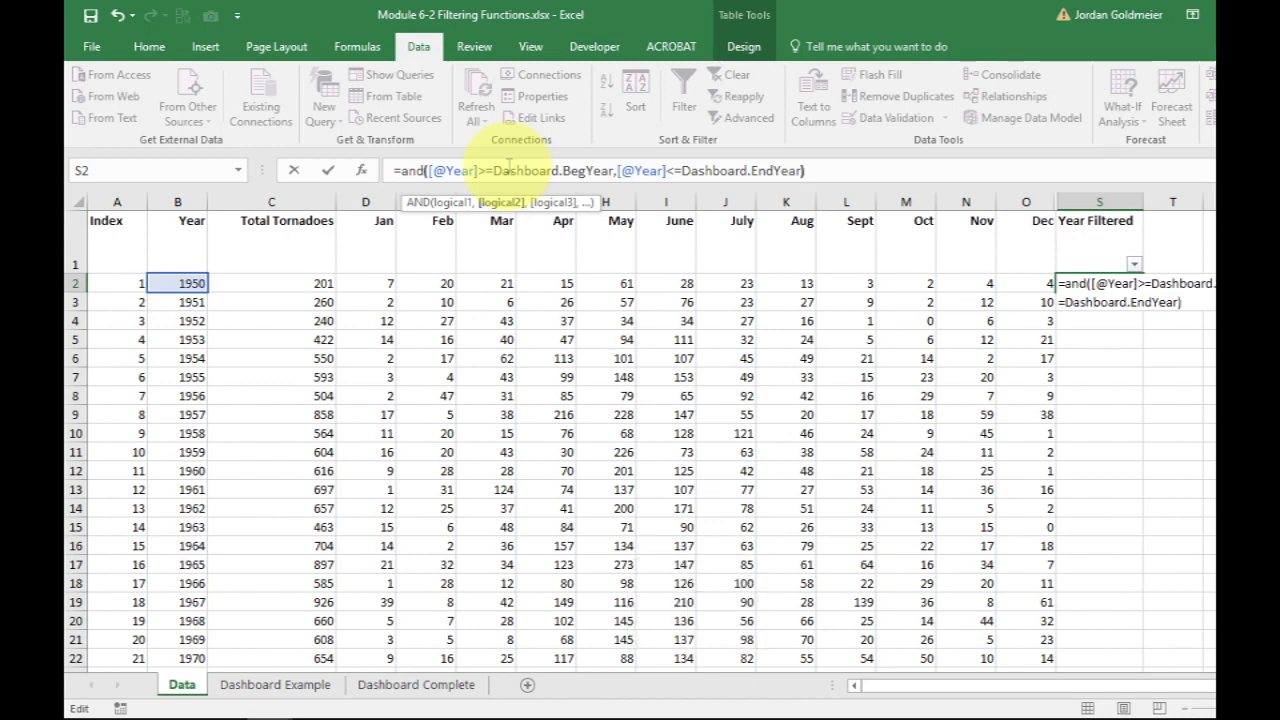
key(Return)
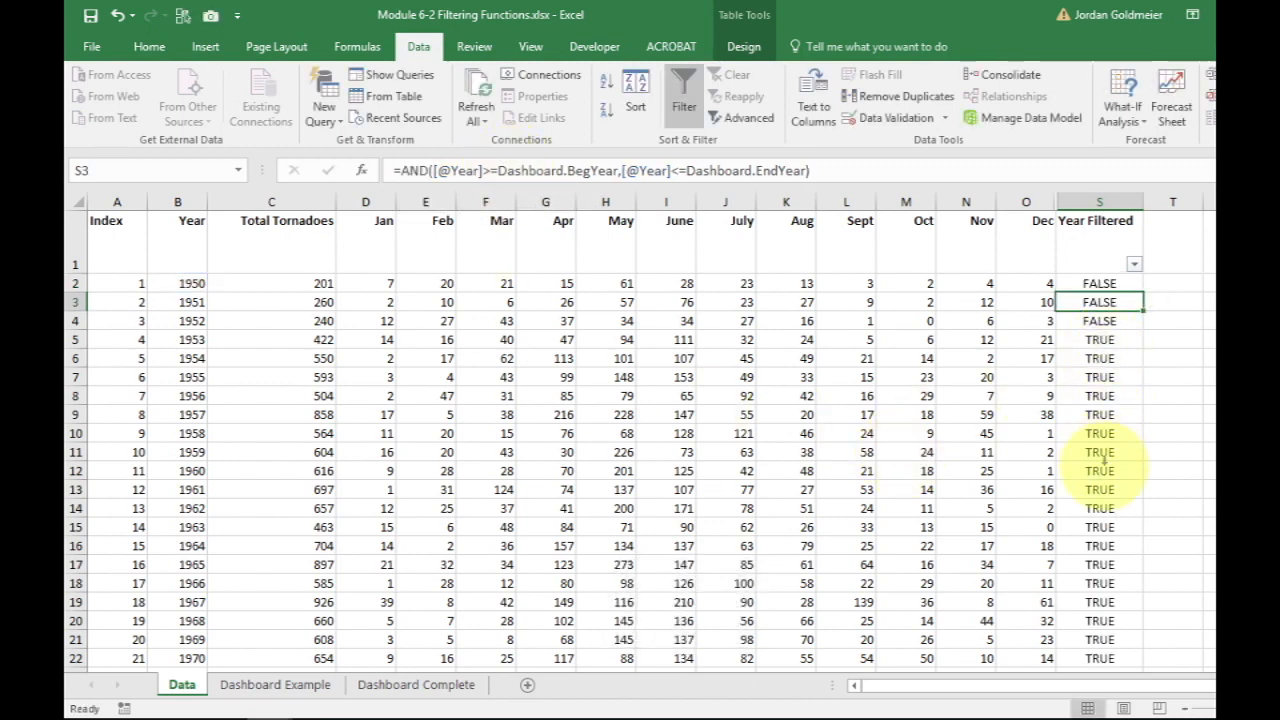
Step: Check the TRUE and FALSE flags down the Year Filtered column against the chosen year range
scroll(1103, 462, down, 5)
scroll(1103, 462, down, 4)
scroll(1100, 430, up, 10)
click(1100, 340)
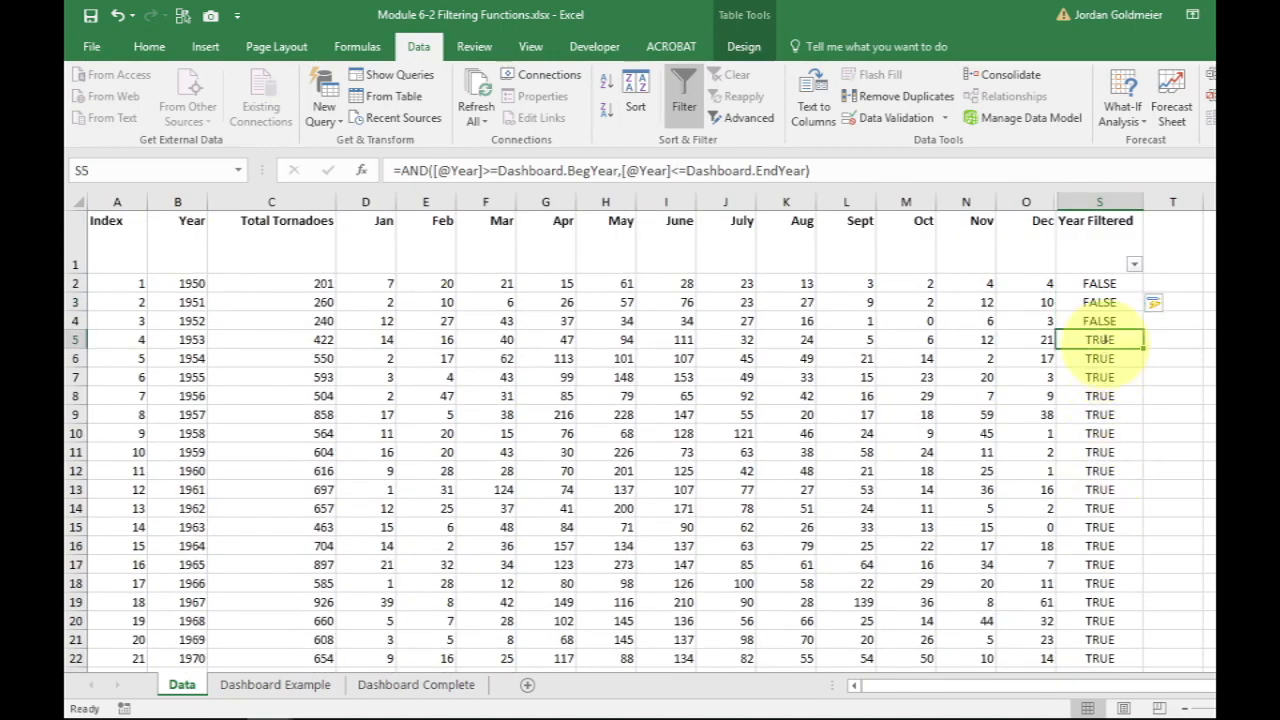
scroll(1082, 528, down, 6)
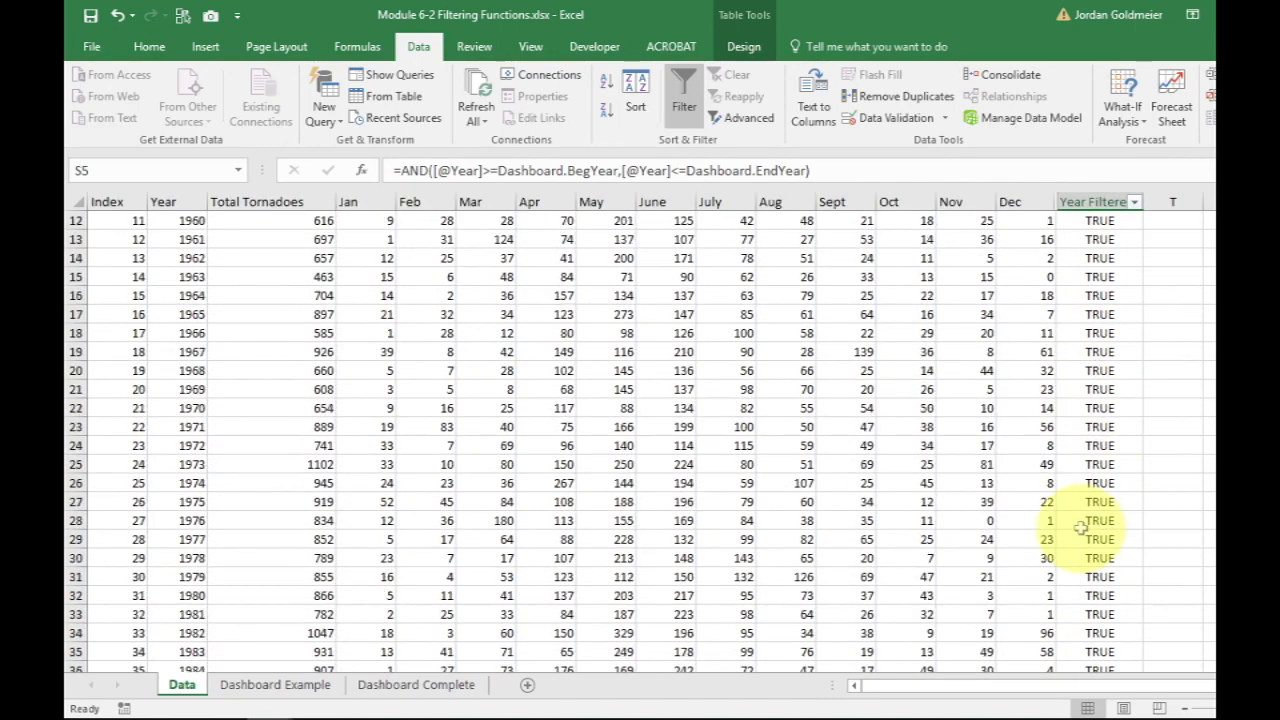
scroll(1081, 528, down, 2)
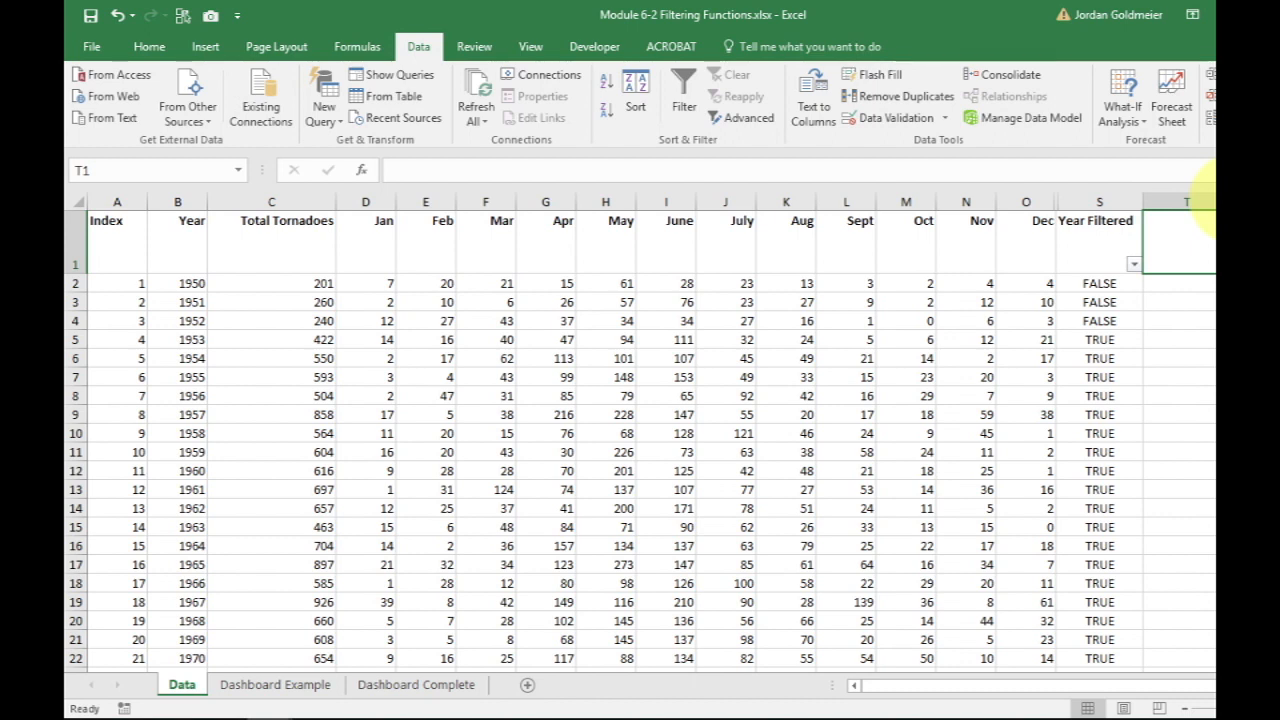
Step: Add a table column headed "Year Filtered Returned" in T1, right after the Year Filtered column
text(Year)
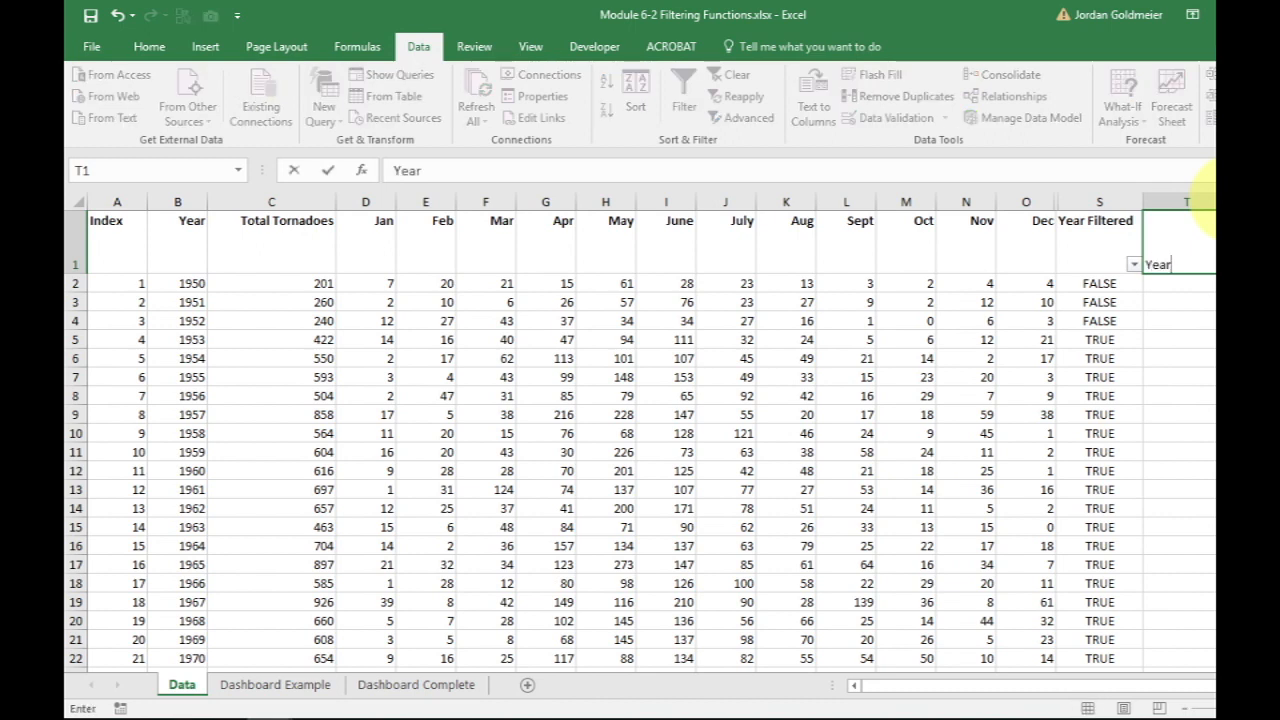
text( Filtered Rer)
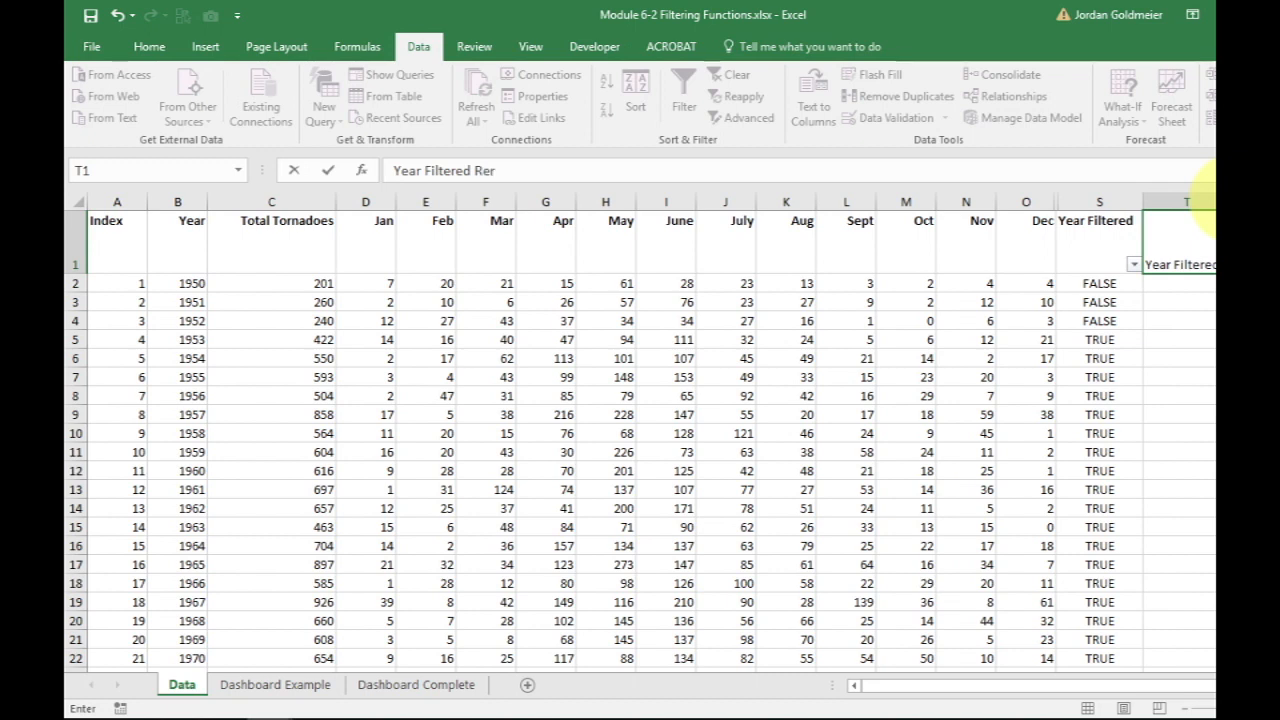
key(BackSpace)
text(t)
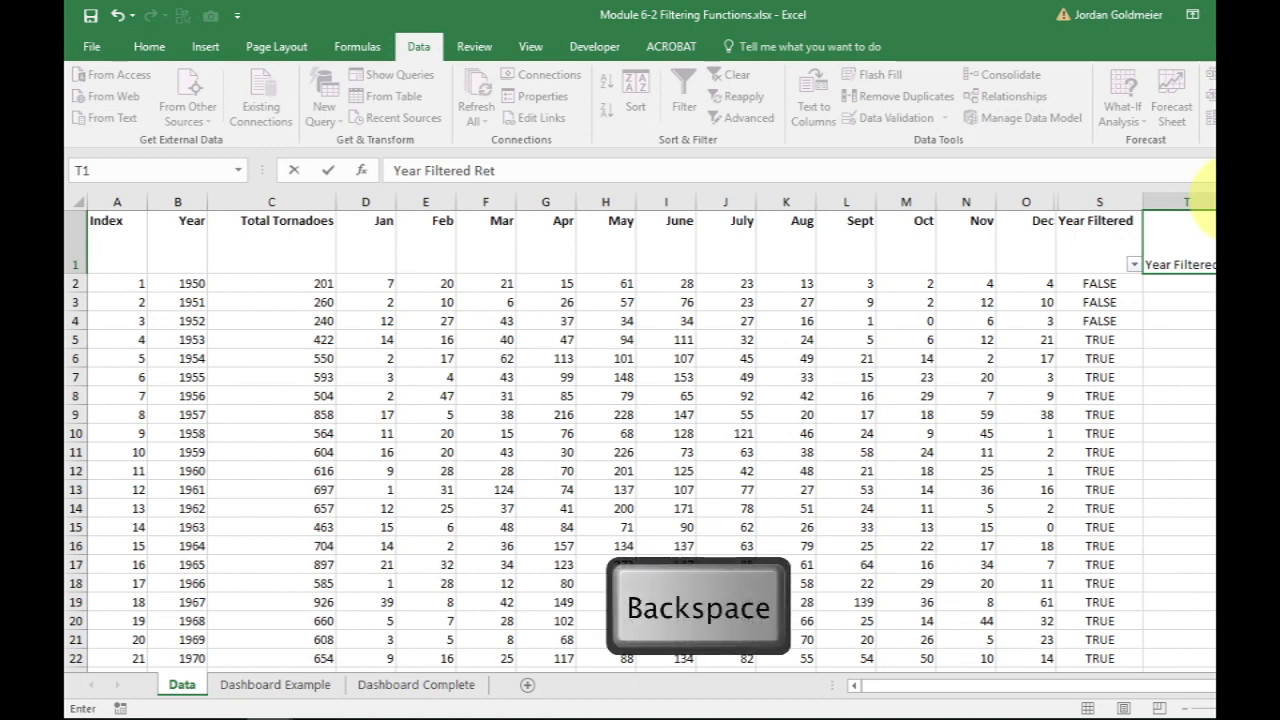
text(urned)
key(Return)
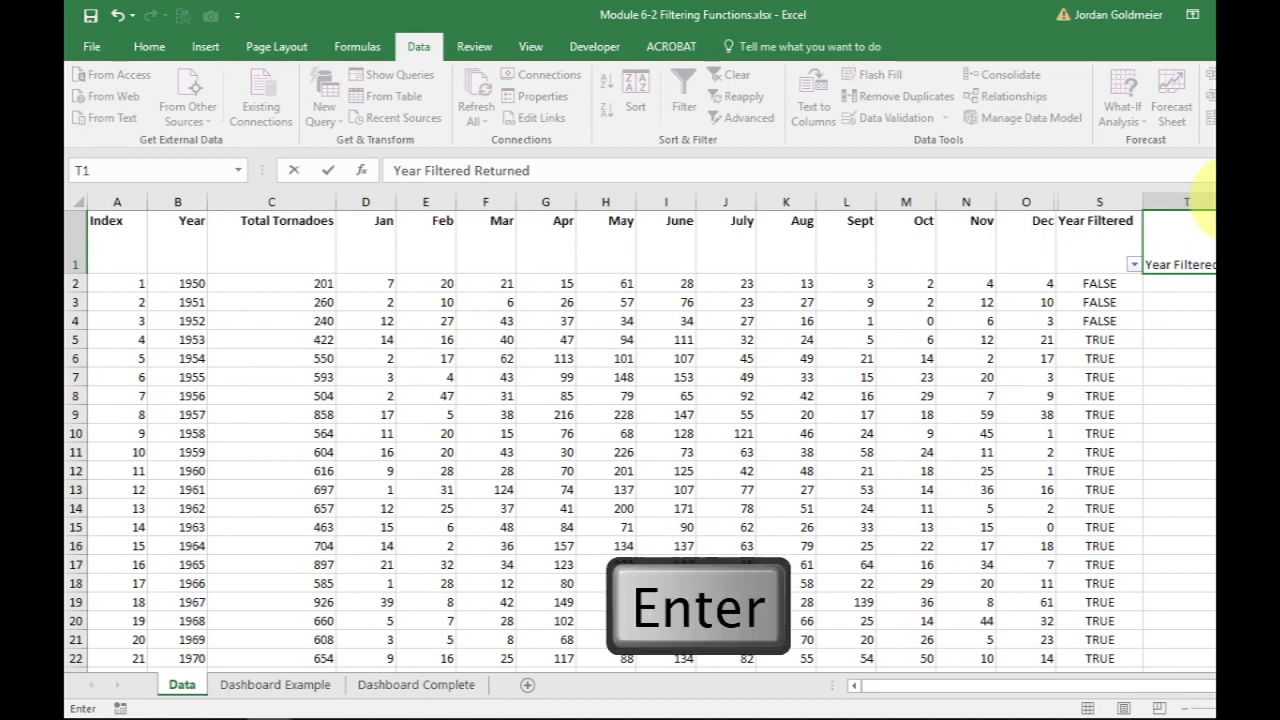
Step: Wrap the text of the T1 header and align it right
key(Up)
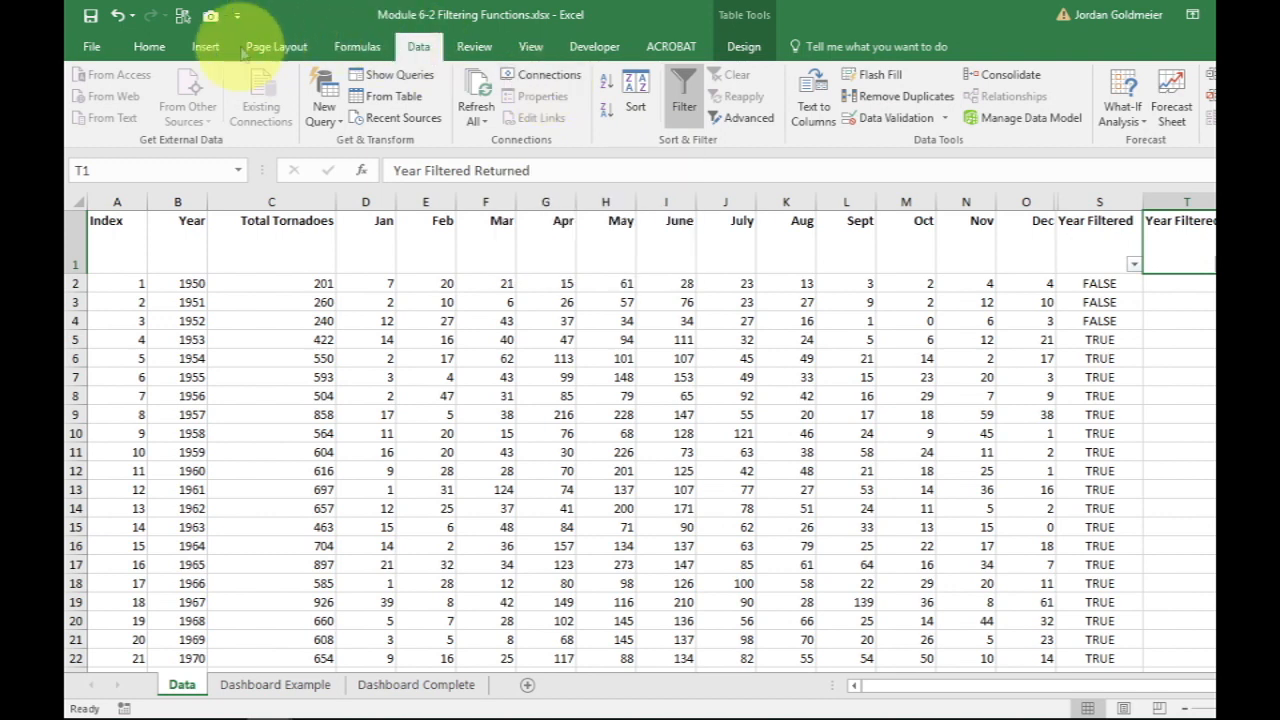
click(149, 46)
click(556, 82)
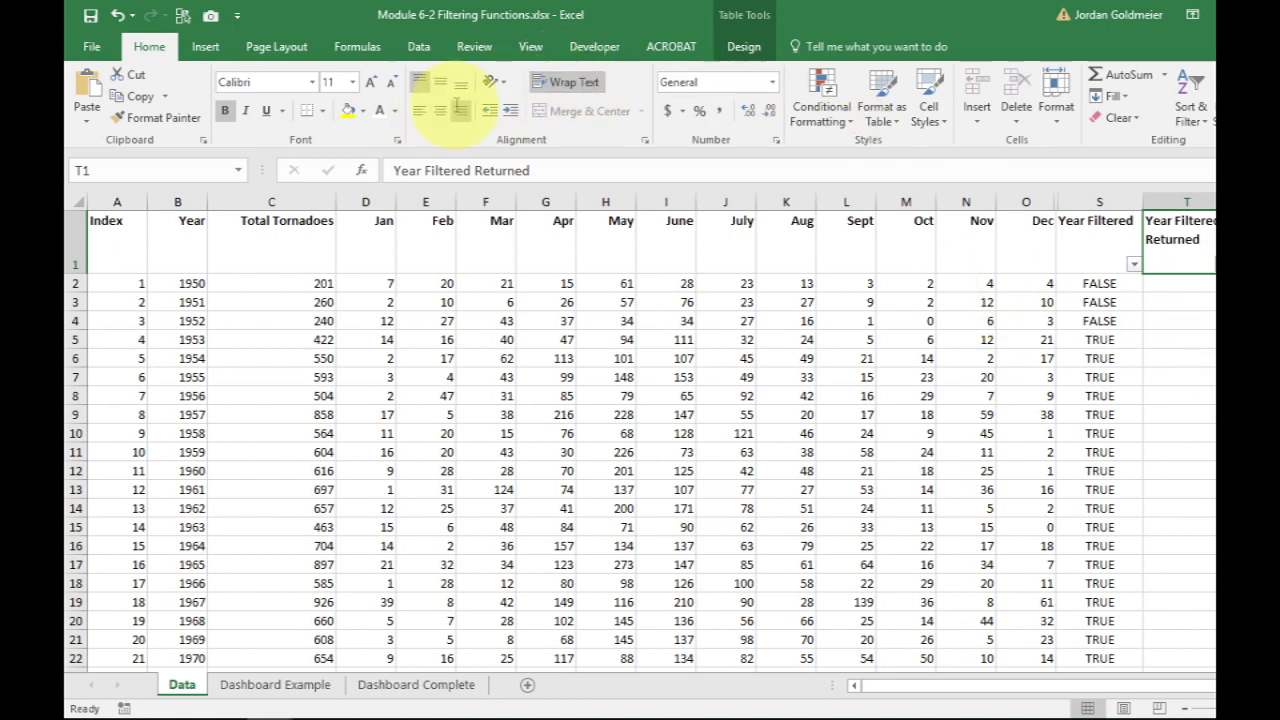
click(459, 108)
click(1180, 283)
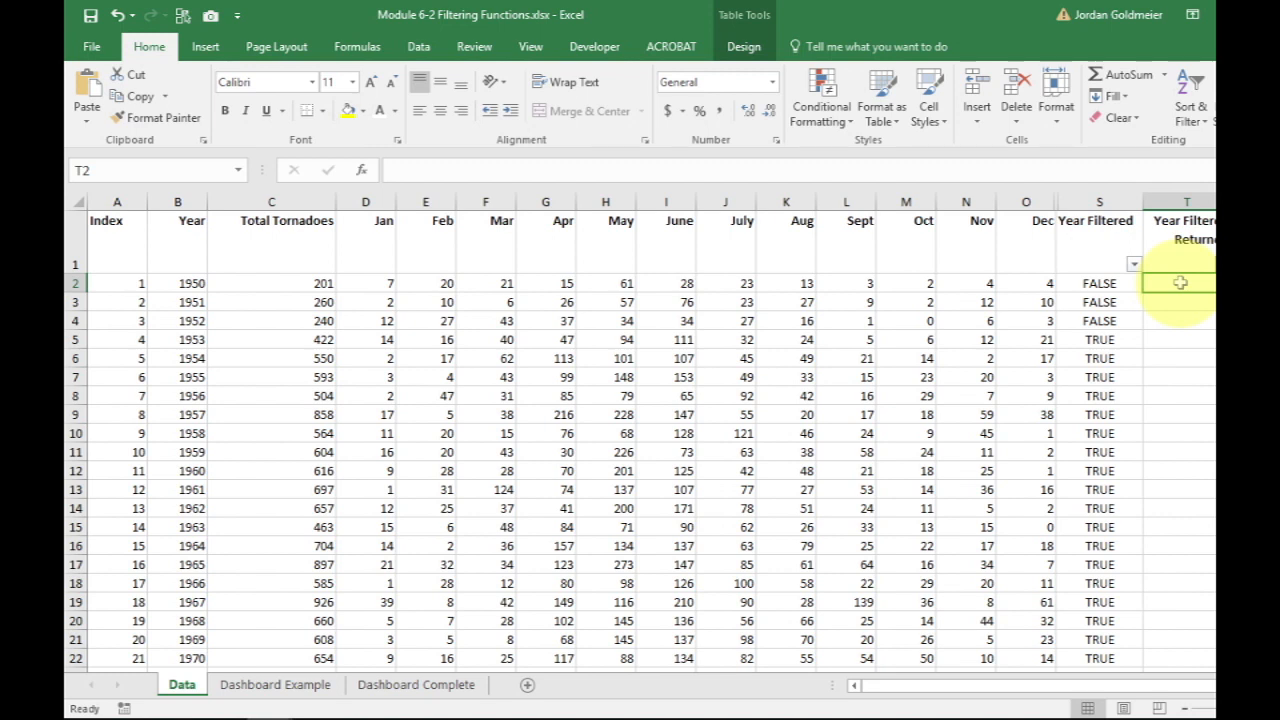
text(=)
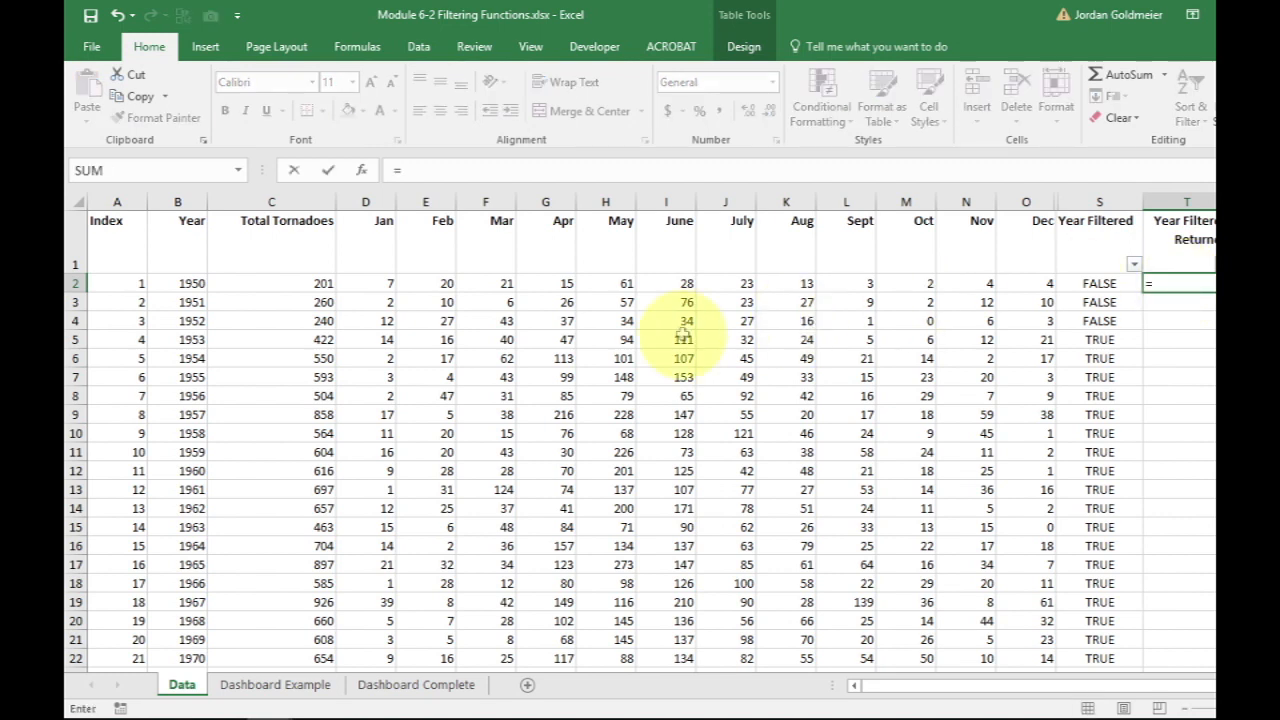
click(172, 281)
text(*)
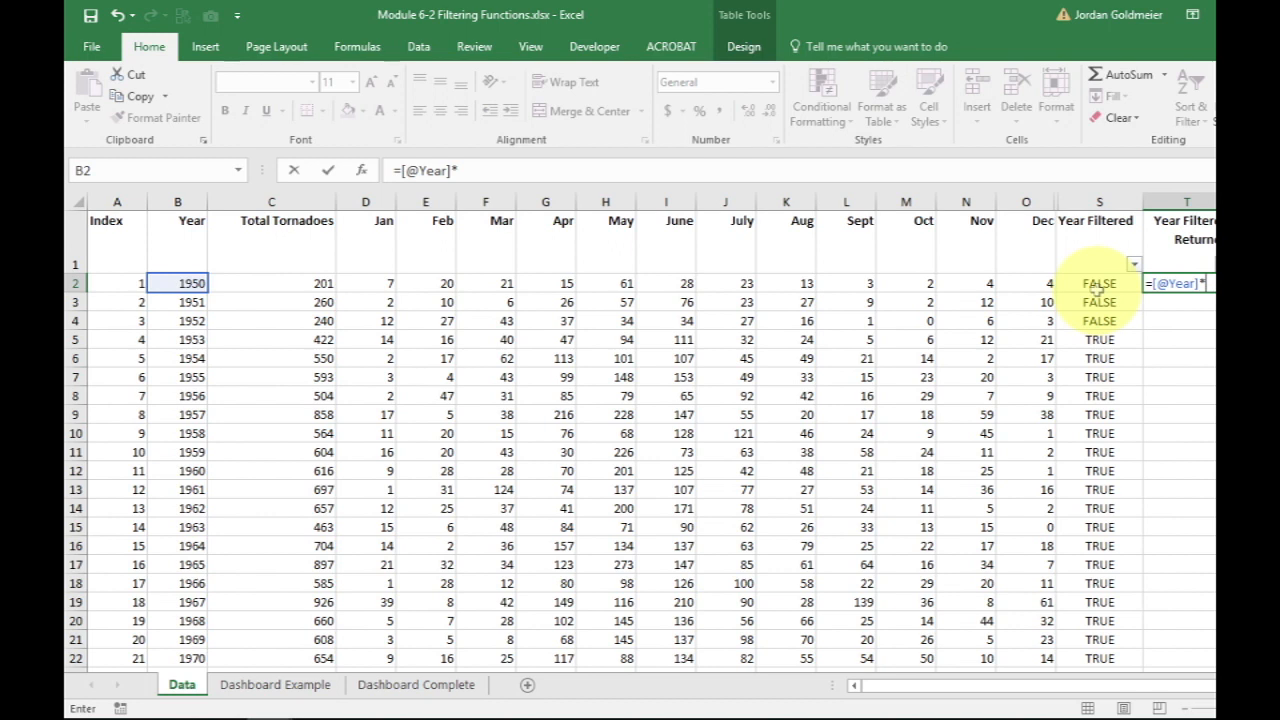
click(1107, 283)
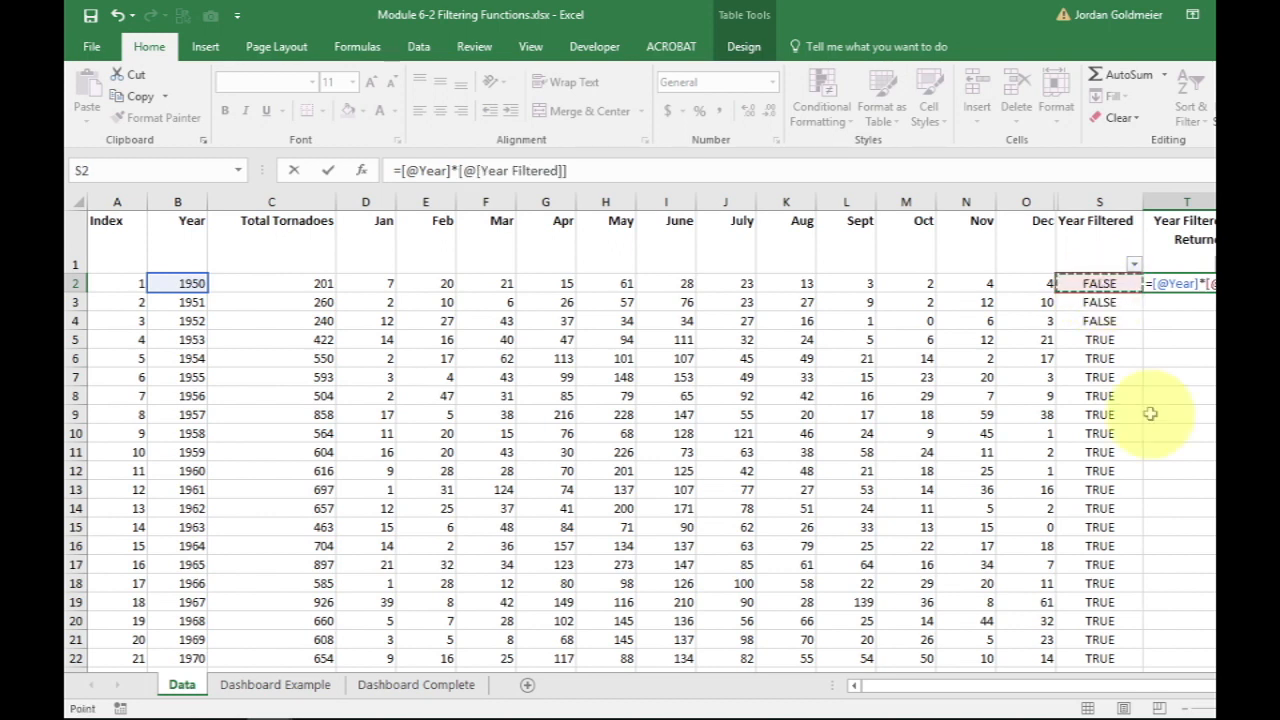
key(Return)
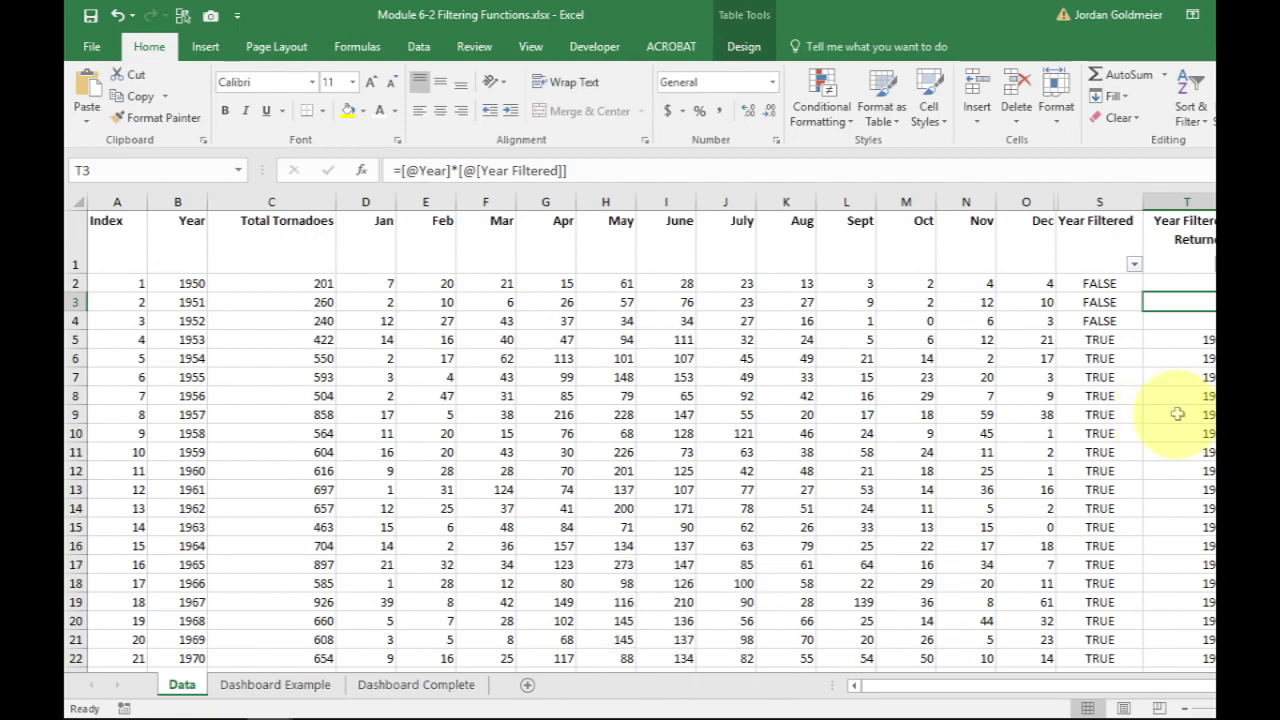
scroll(1177, 413, down, 8)
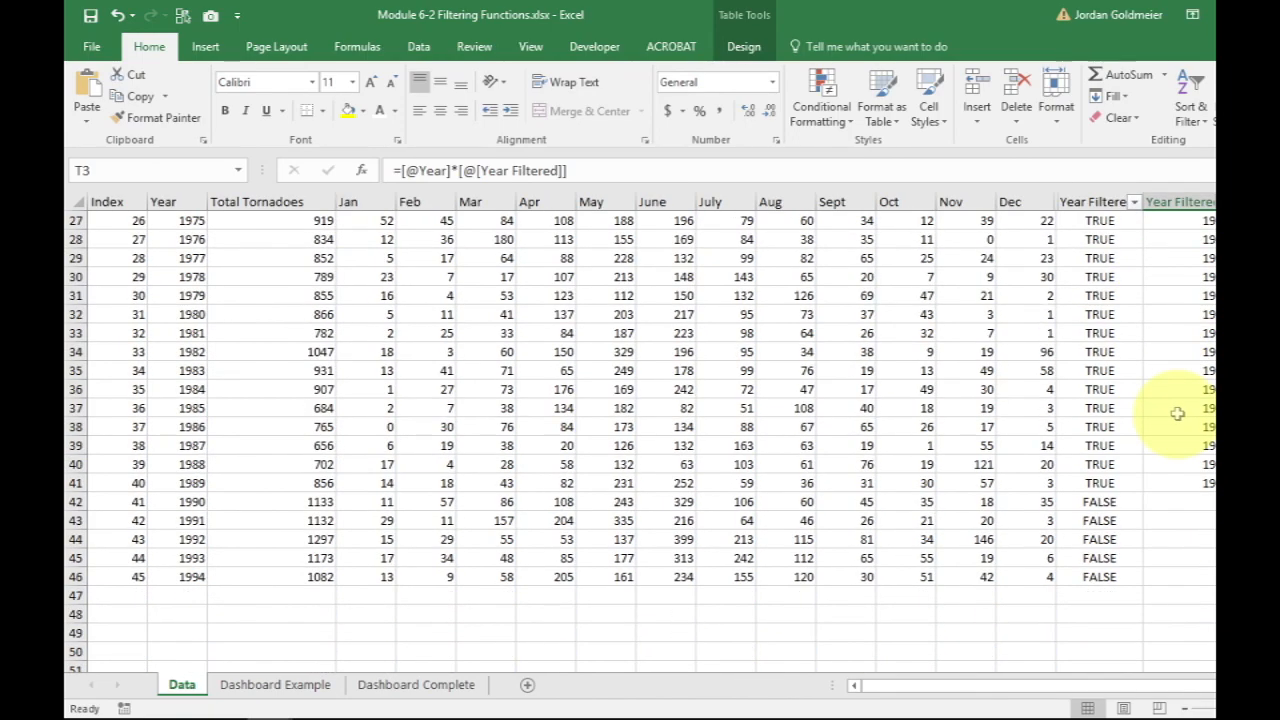
scroll(1196, 505, up, 9)
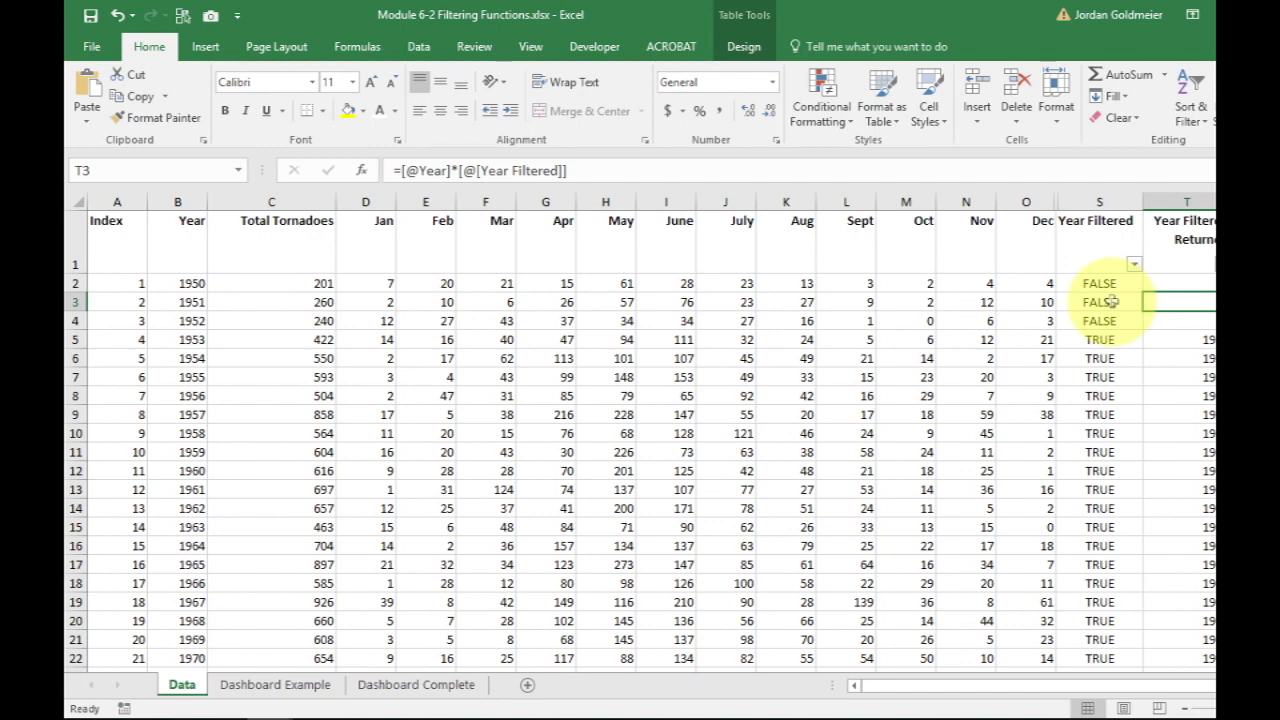
scroll(1112, 302, right, 1)
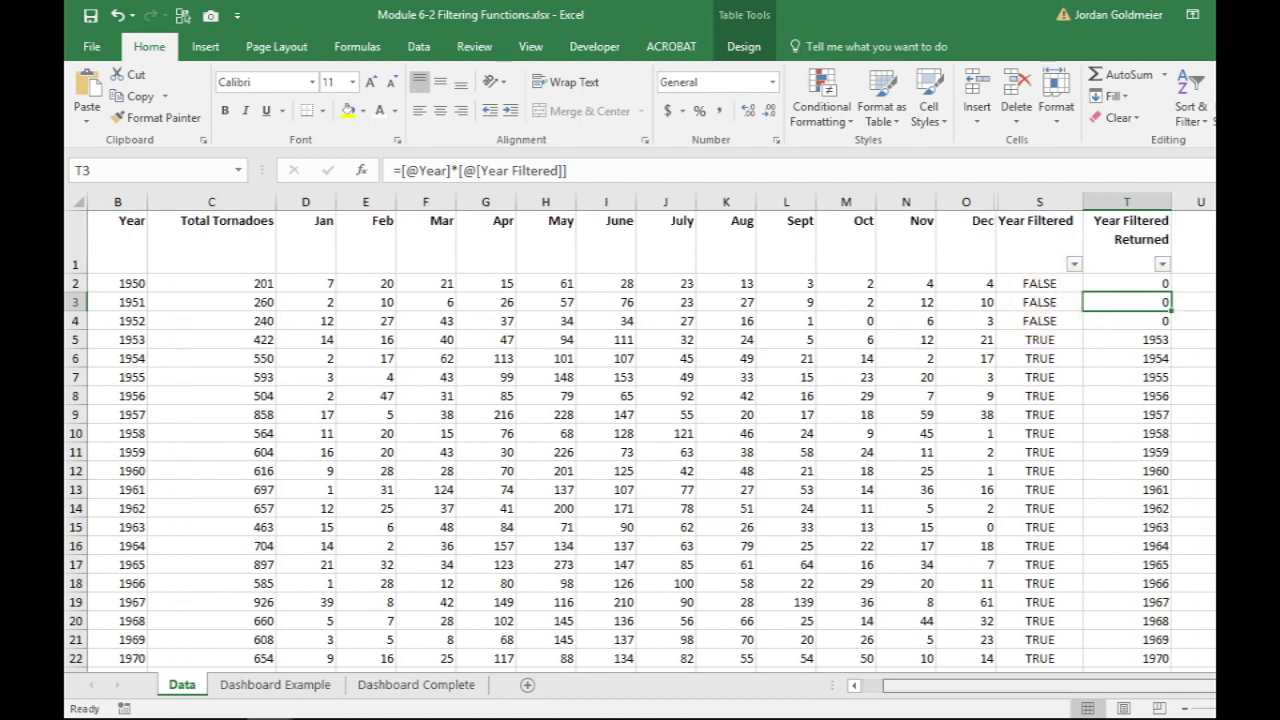
Step: Using the Dashboard Complete sheet as reference, enter the headers "Year" in B6 and "Total Tornadoes" in C6 on the Dashboard Example sheet
click(250, 690)
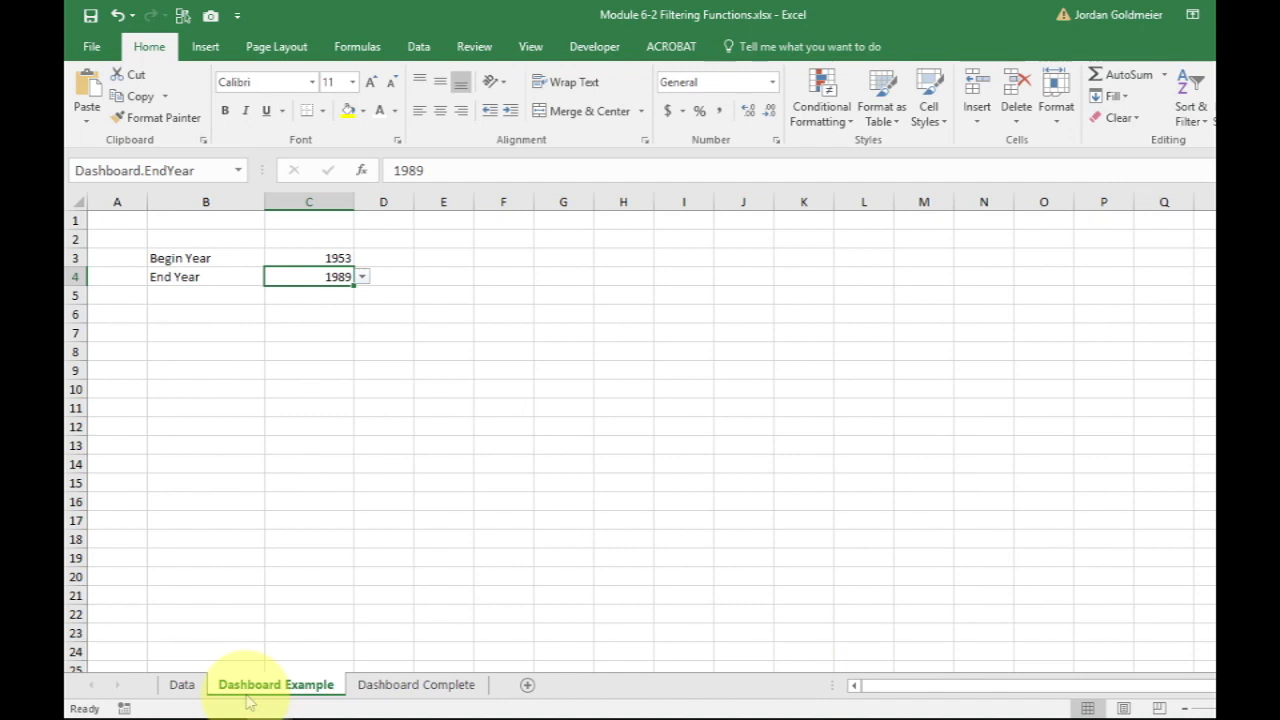
click(432, 690)
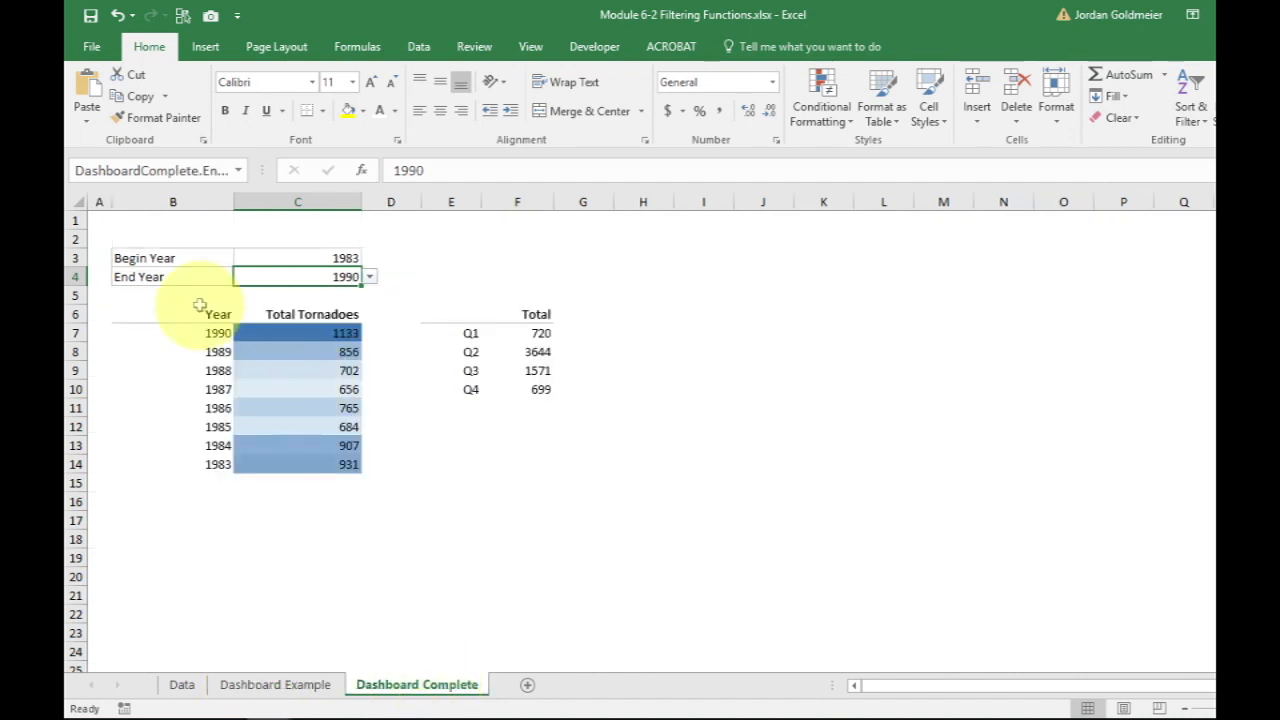
click(272, 686)
click(194, 320)
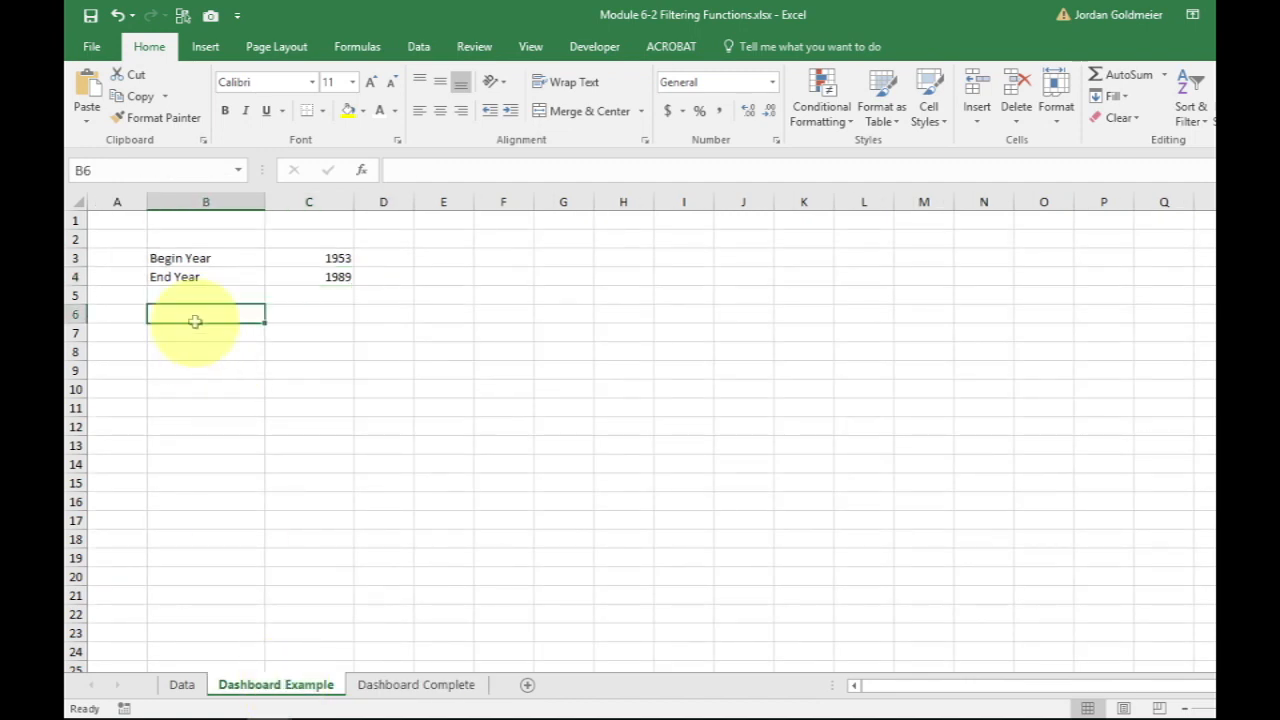
text(Year)
key(Tab)
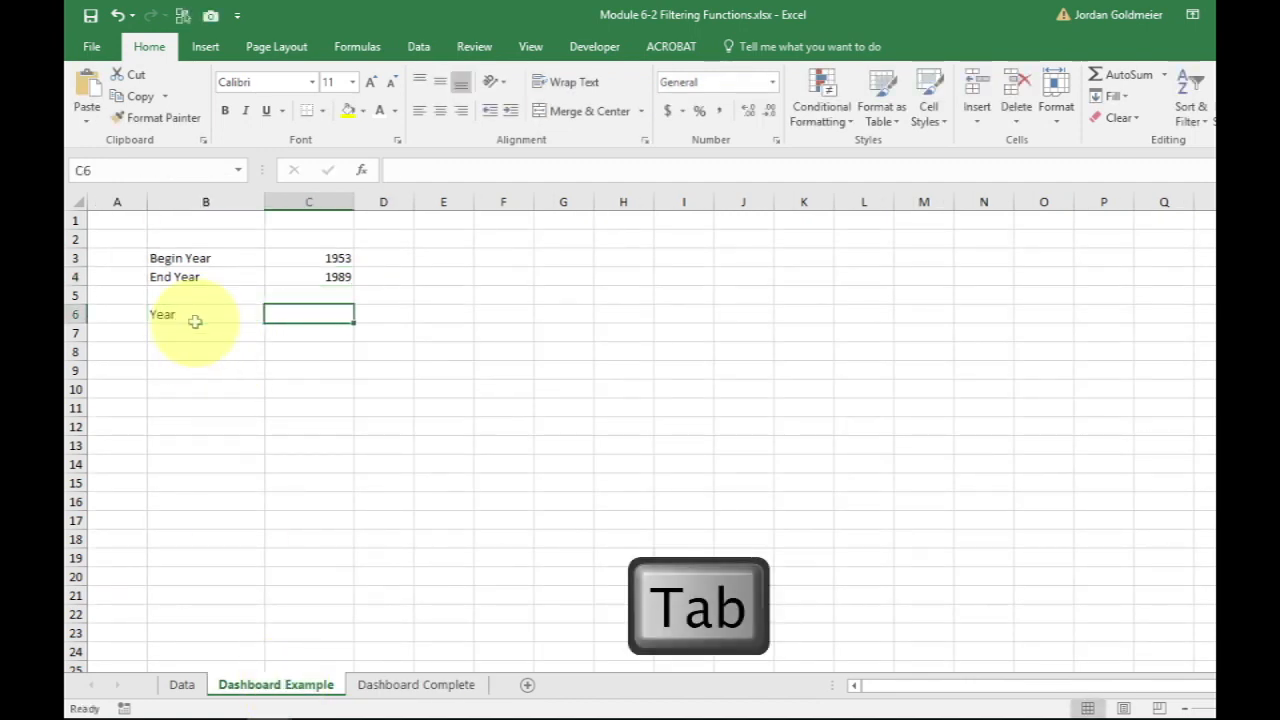
text(Total)
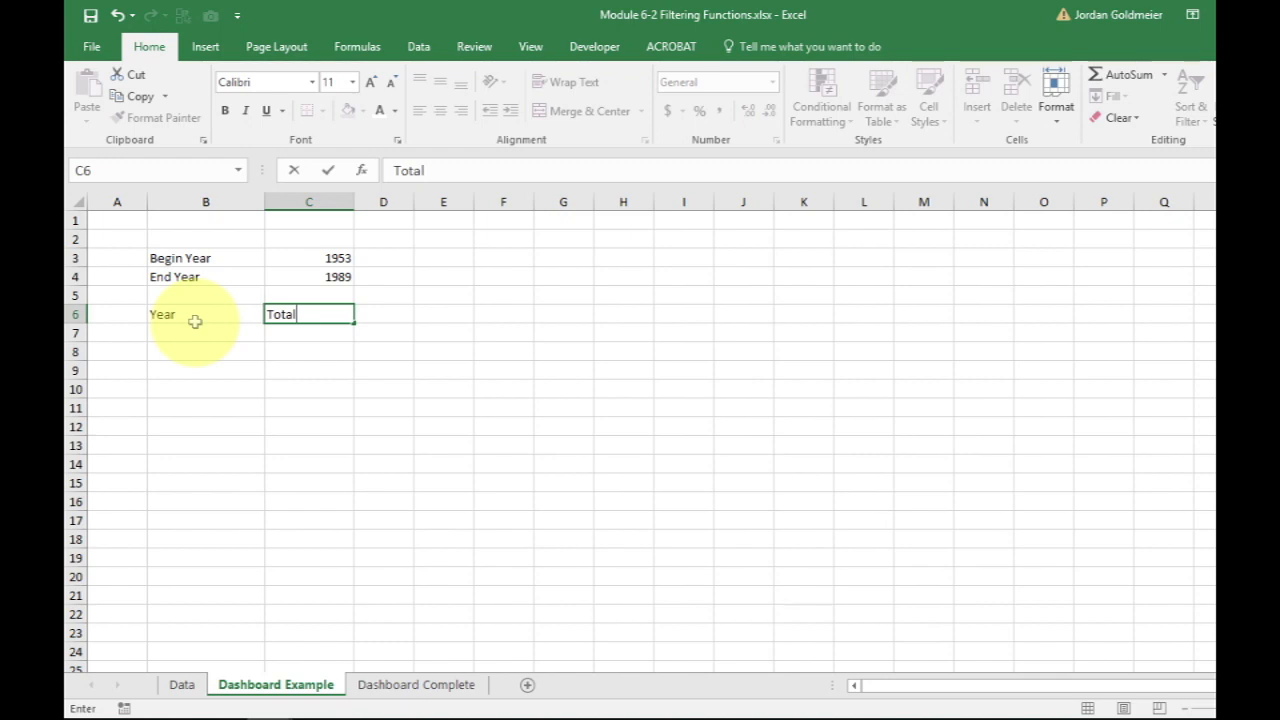
text( Tornadoes)
key(Return)
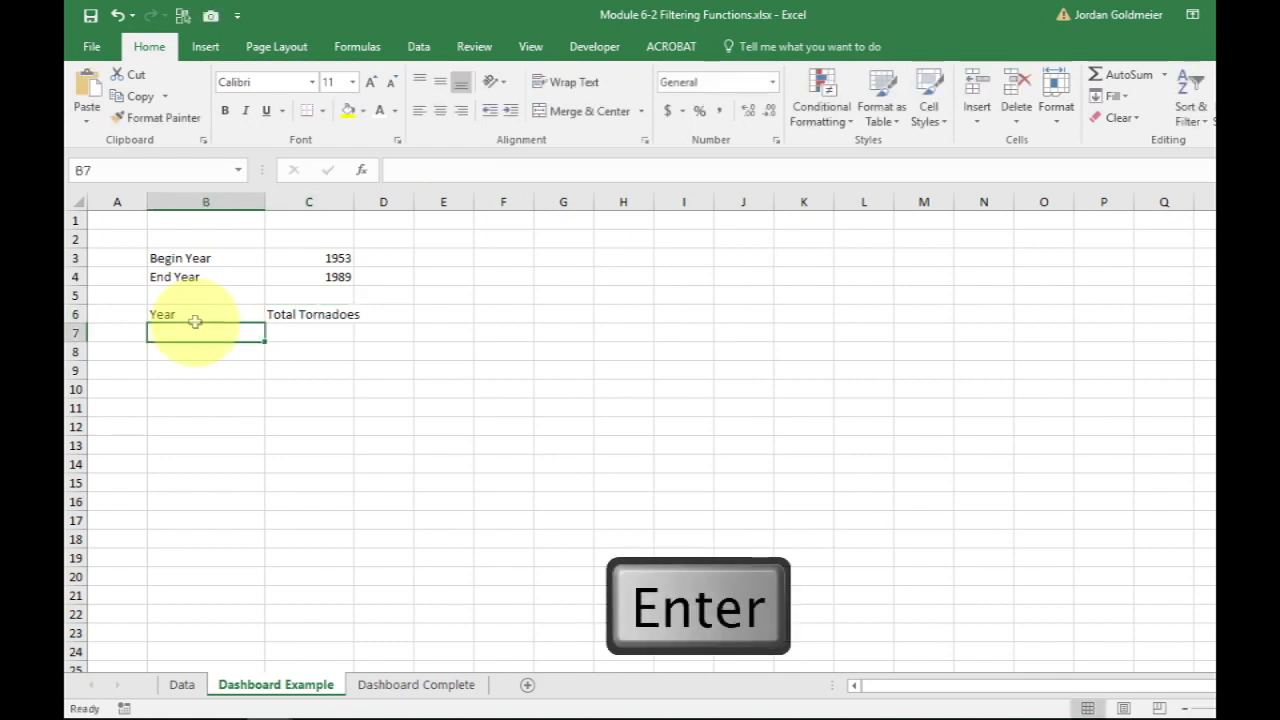
text(=)
key(BackSpace)
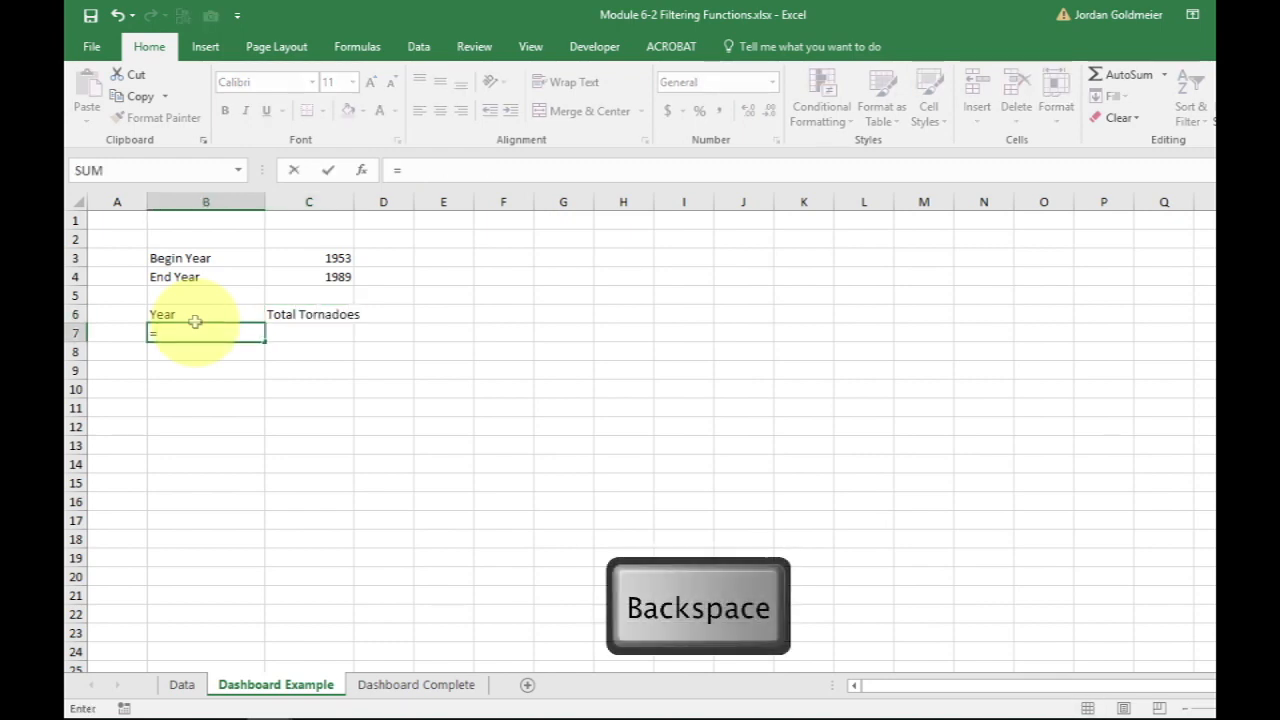
key(Escape)
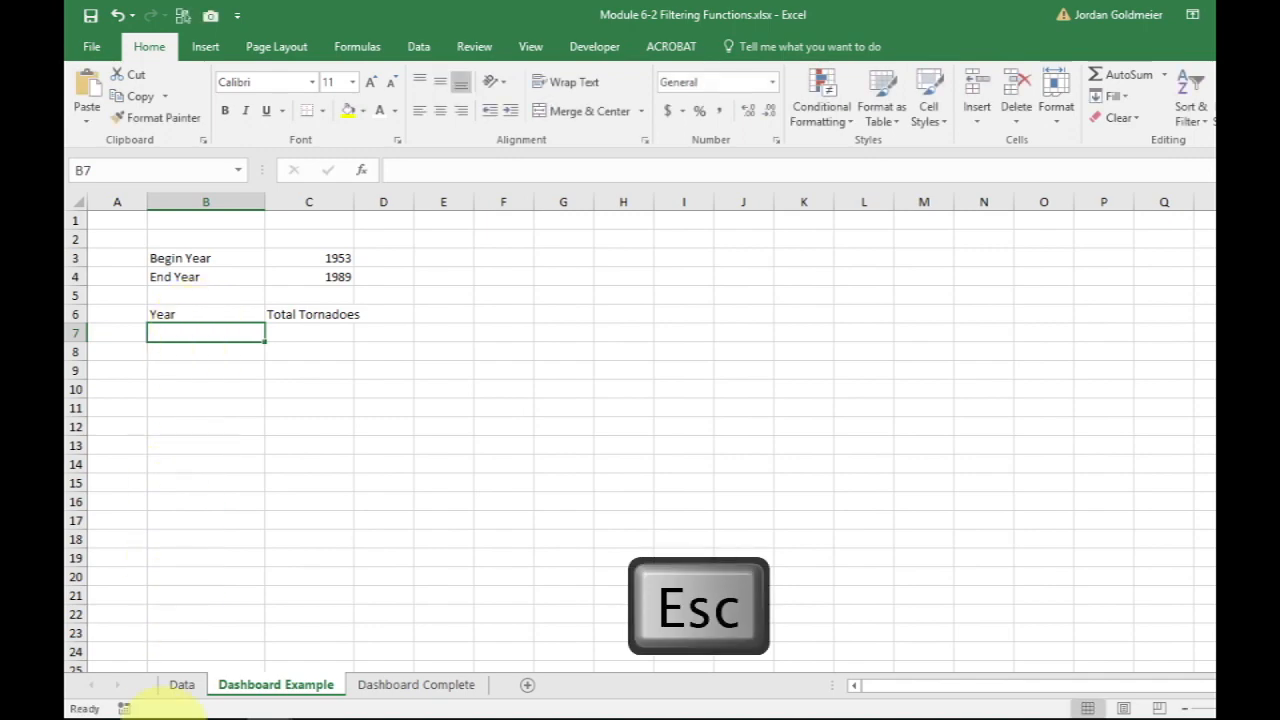
Step: Examine the Year Filtered Returned column on the Data sheet, comparing its in-range and out-of-range rows
click(179, 684)
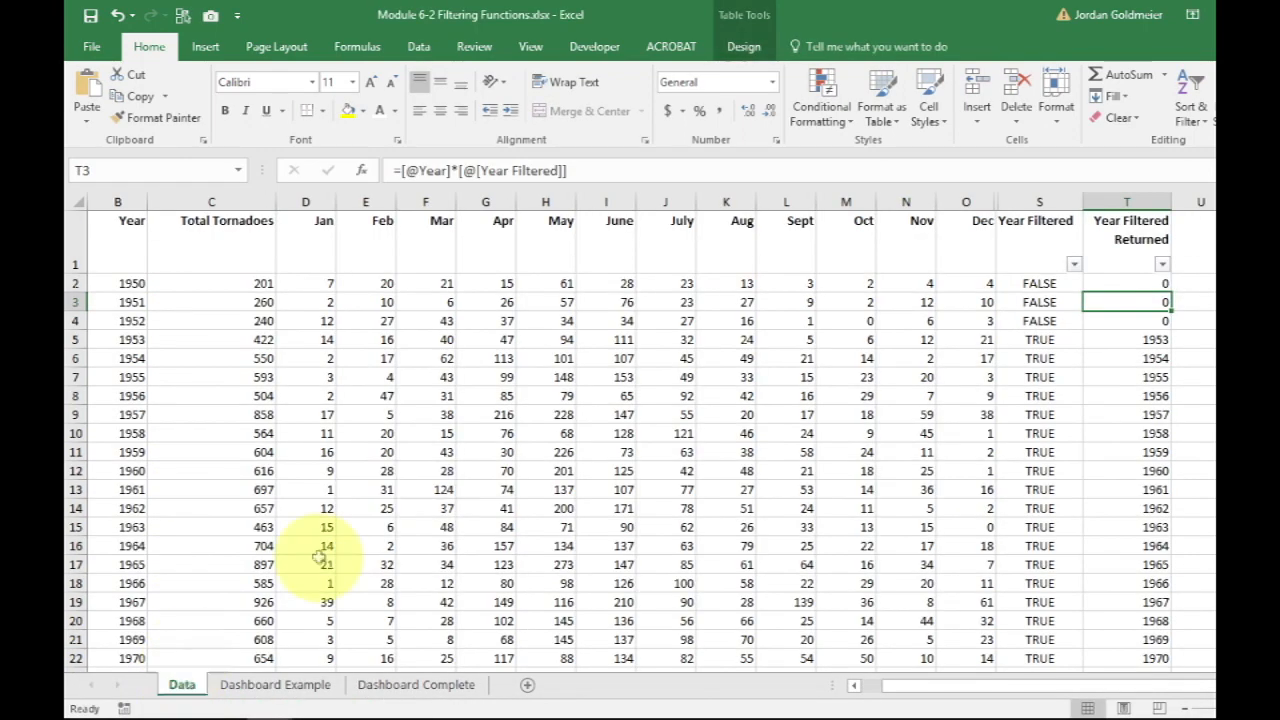
key(Up)
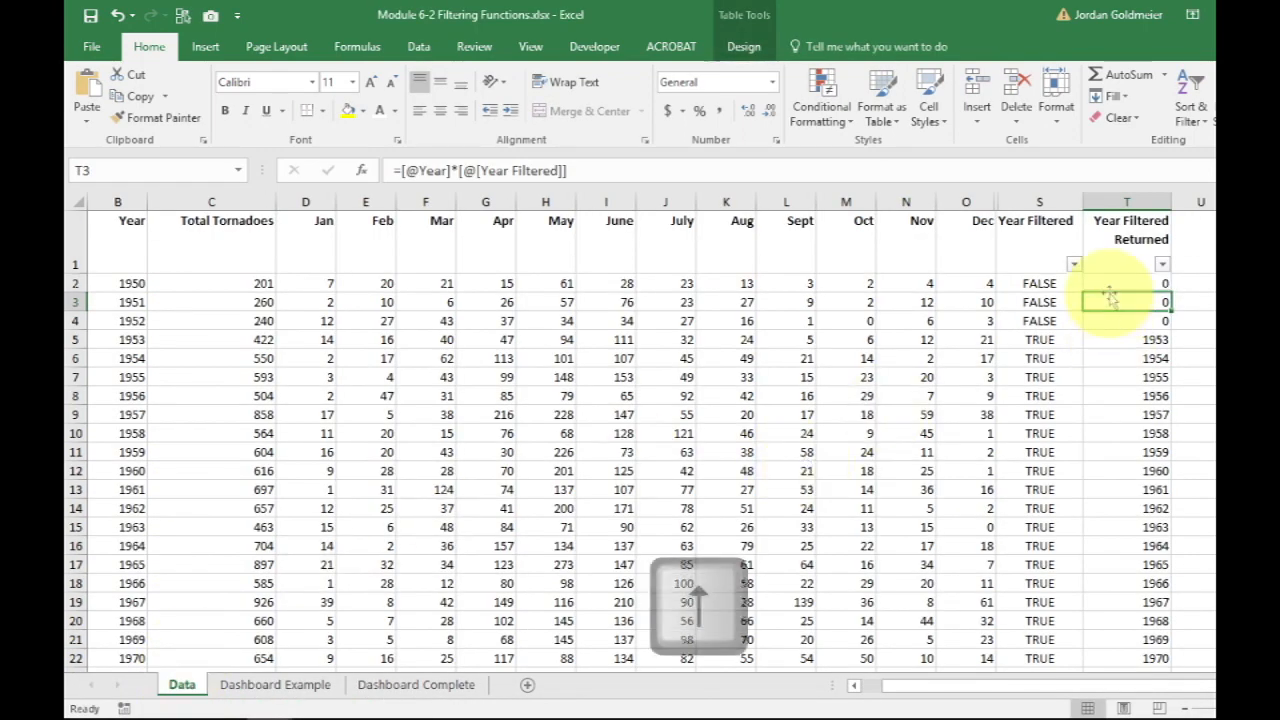
key(Down)
key(Down)
key(Down)
key(Down)
key(Down)
key(Down)
key(Down)
key(Down)
key(Down)
key(Down)
key(Down)
key(Down)
key(Down)
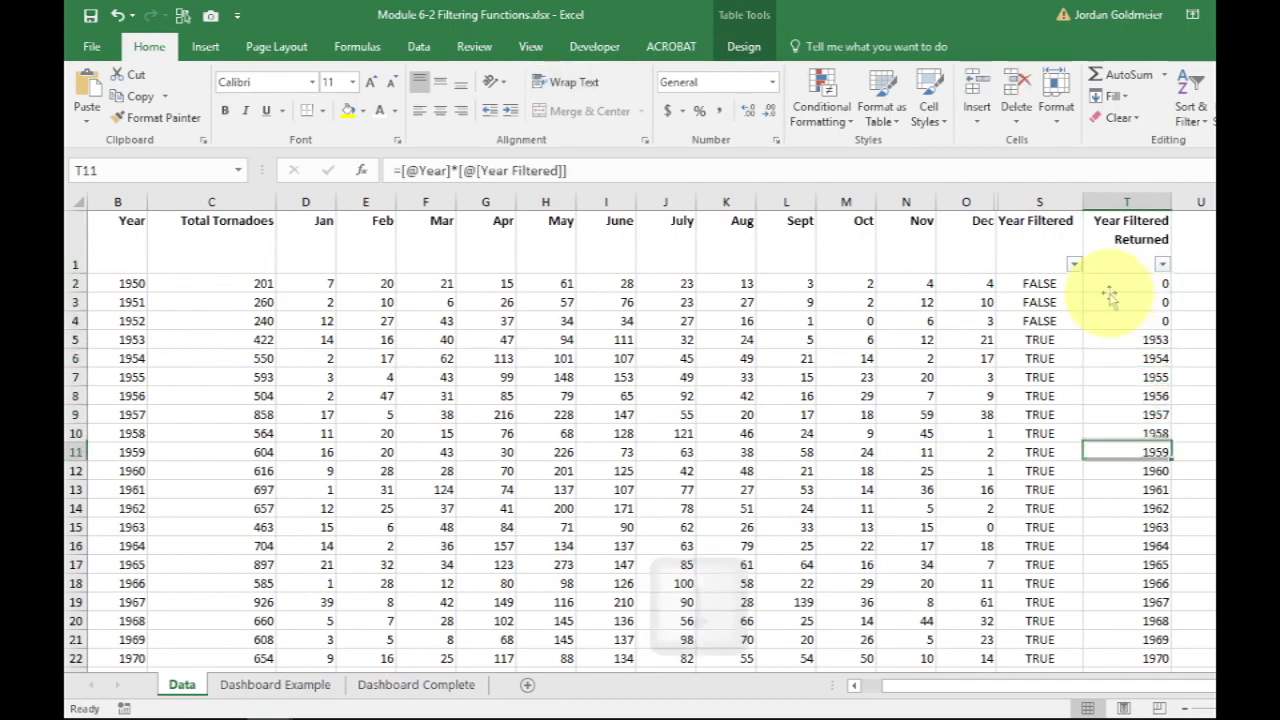
key(Down)
key(Down)
key(Down)
key(Down)
key(Down)
key(Down)
key(Down)
key(Down)
key(Down)
key(Up)
key(Up)
key(Up)
key(Up)
key(Up)
key(Up)
key(Up)
key(Up)
key(Up)
key(Up)
key(Up)
key(Up)
key(Up)
key(Up)
key(Up)
key(Up)
key(Up)
key(Up)
key(Up)
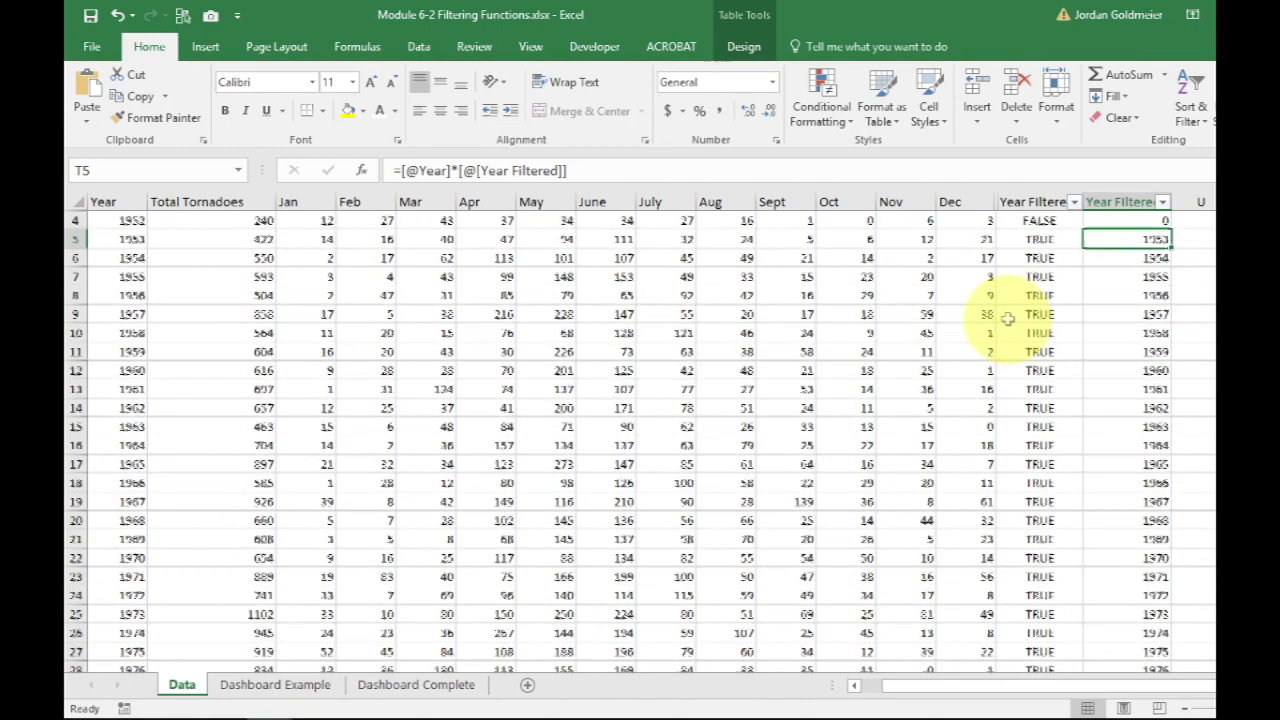
scroll(1008, 318, up, 1)
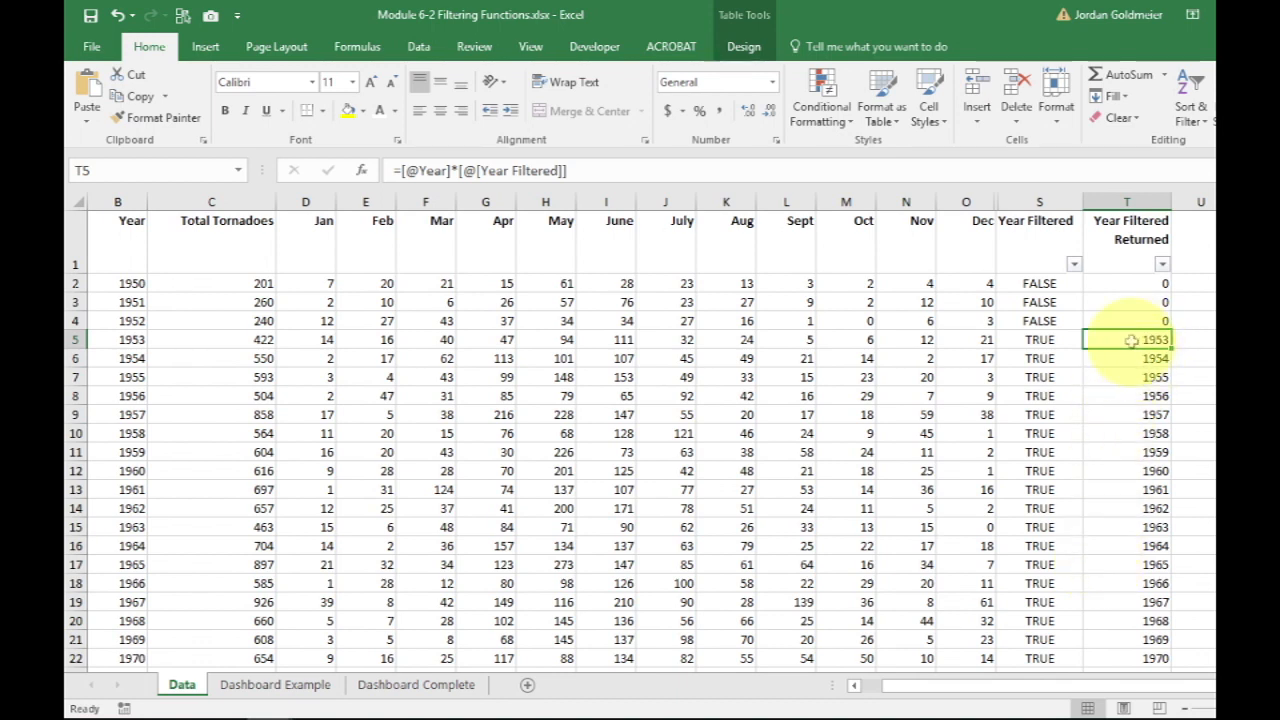
scroll(1118, 458, down, 6)
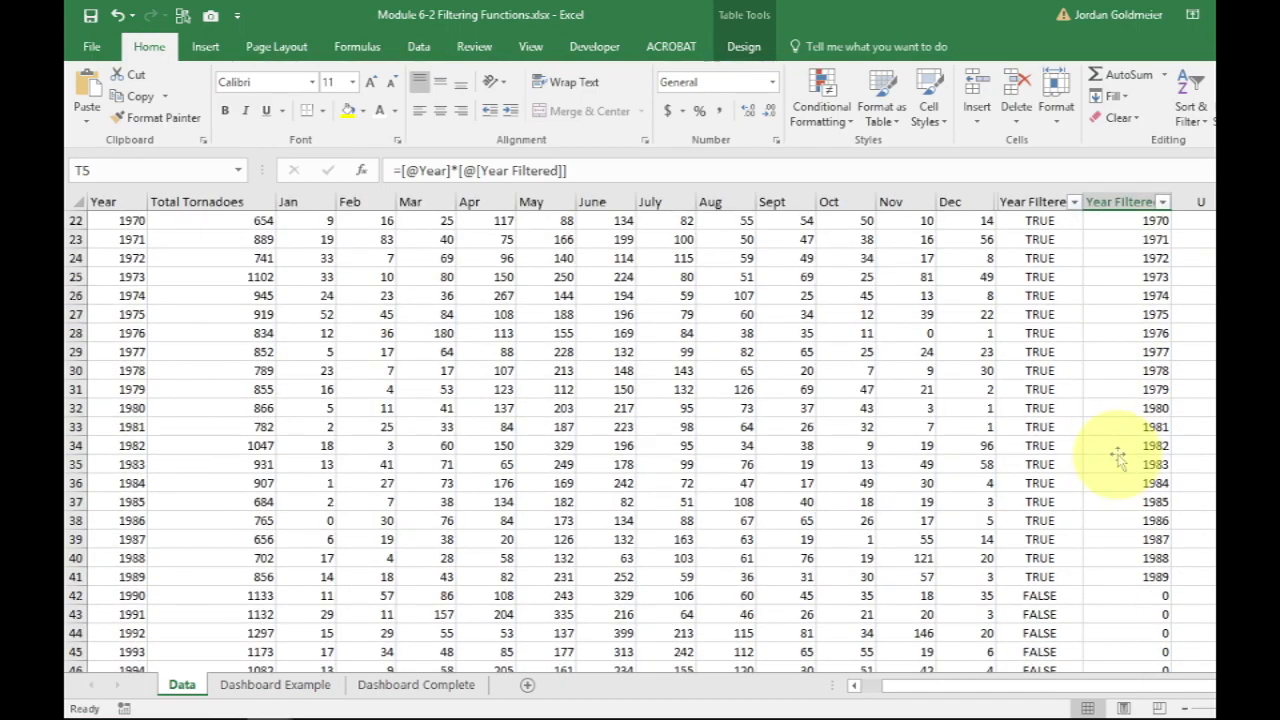
scroll(1118, 458, up, 7)
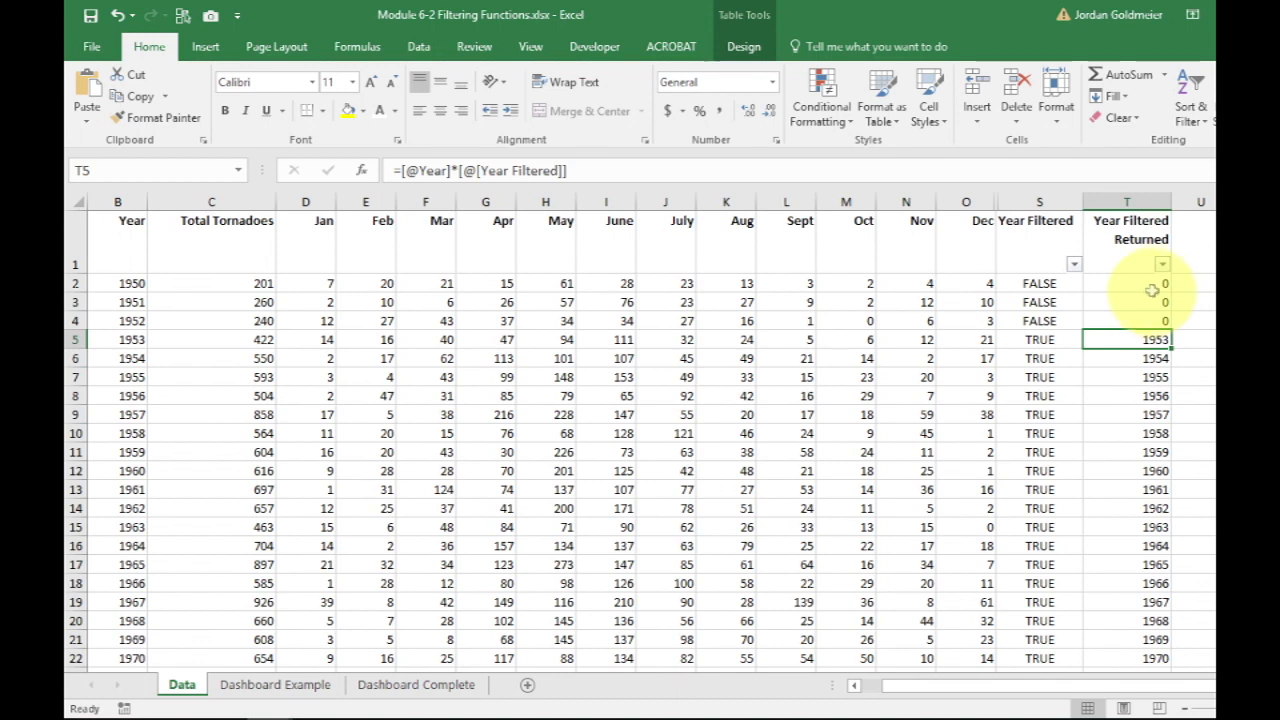
Step: Add a table column headed "Year Sorted Desc" in U1, right after the Year Filtered Returned column
click(1198, 235)
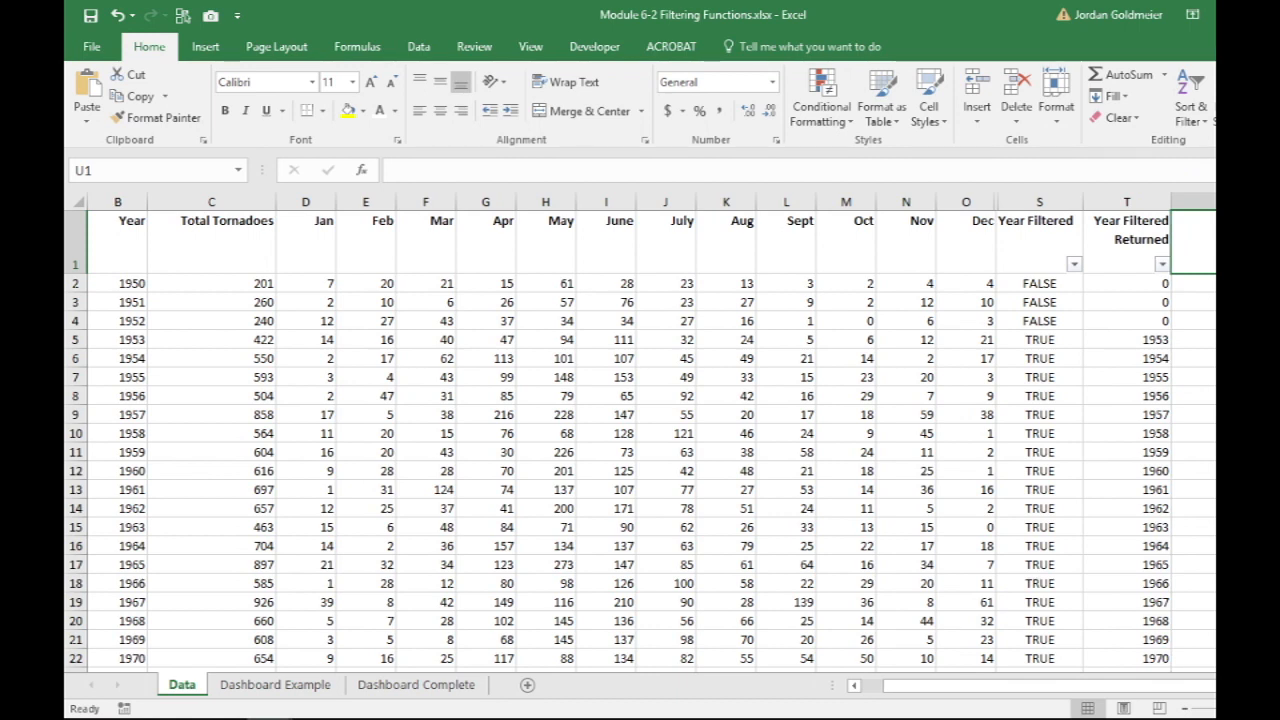
text(Year Sorte)
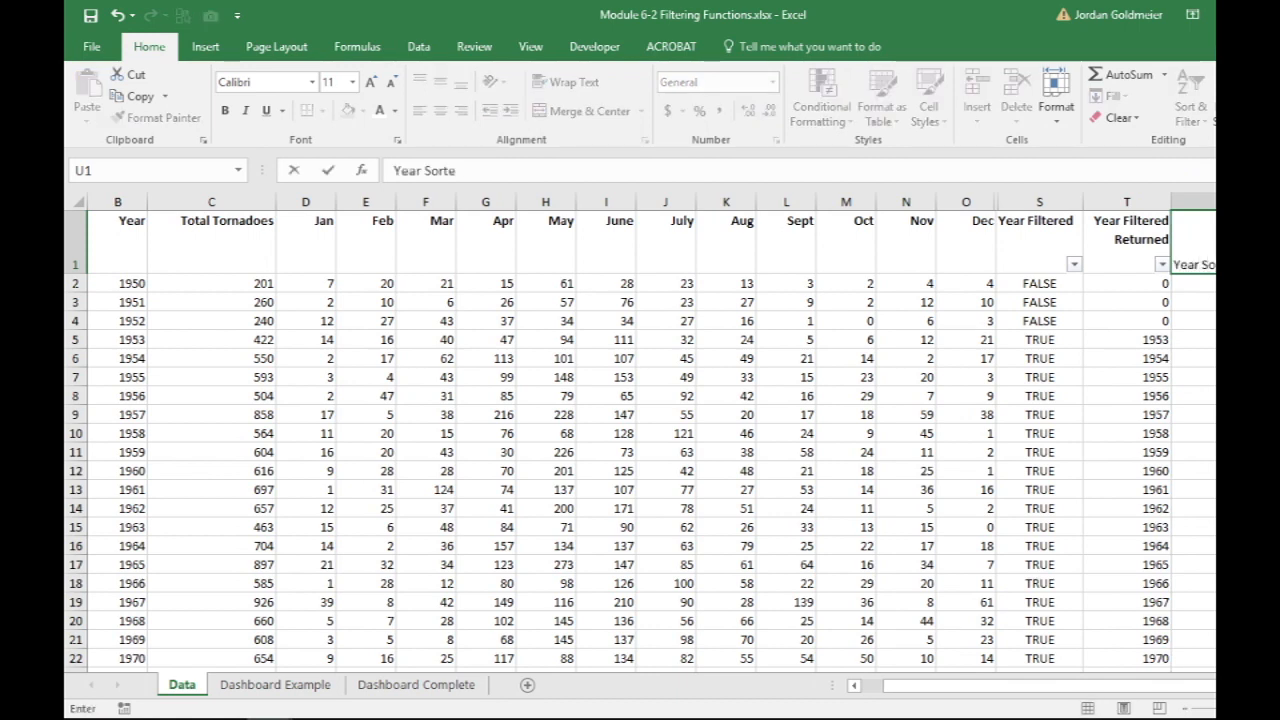
text(d Desc)
key(Return)
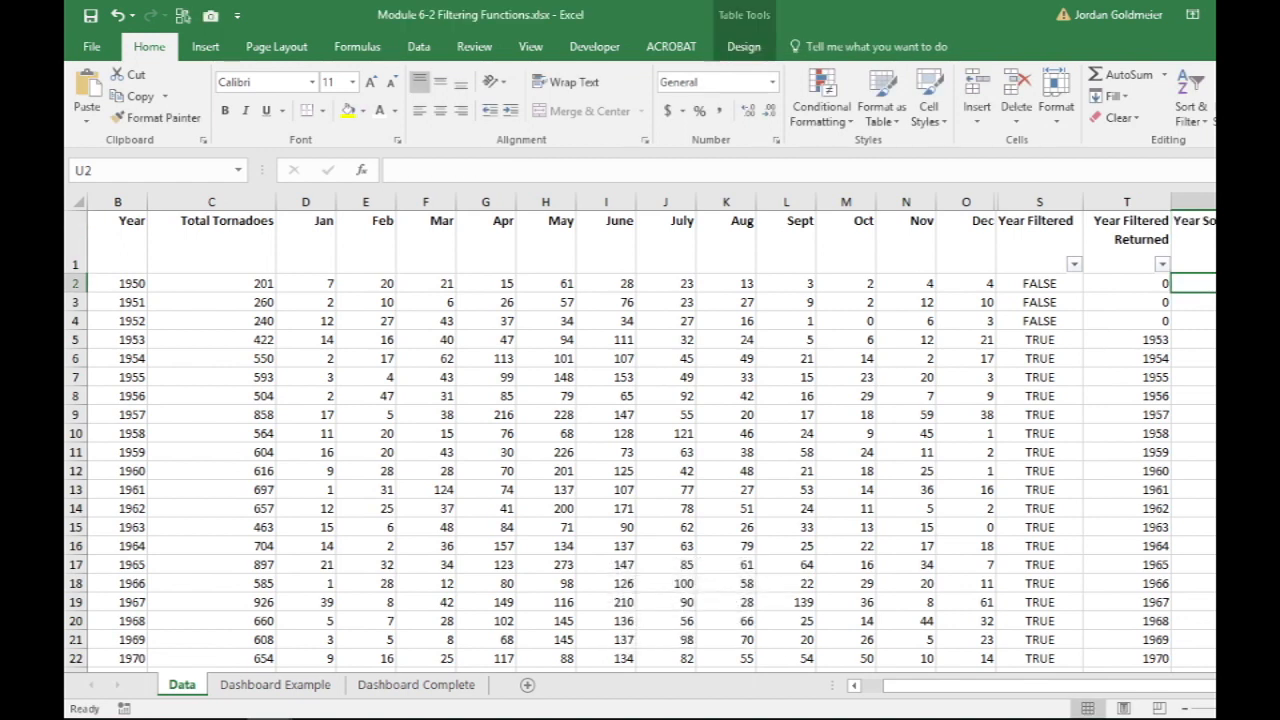
text(=Larg)
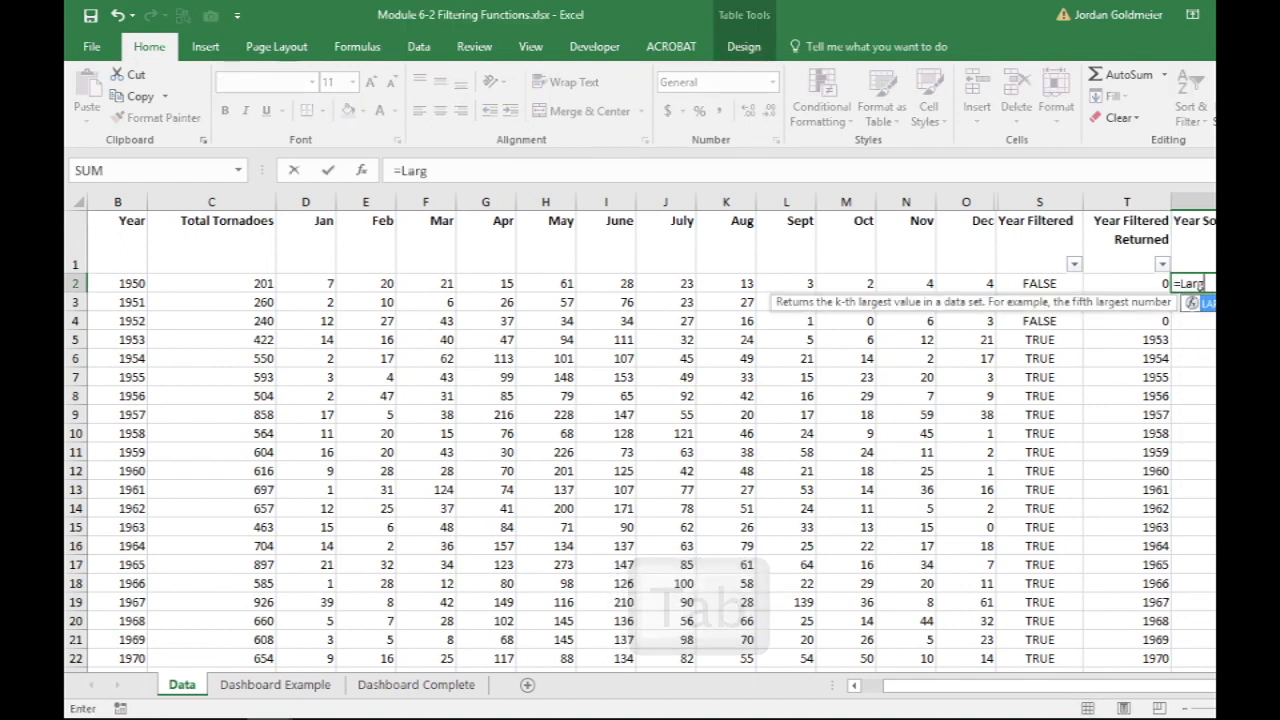
key(Tab)
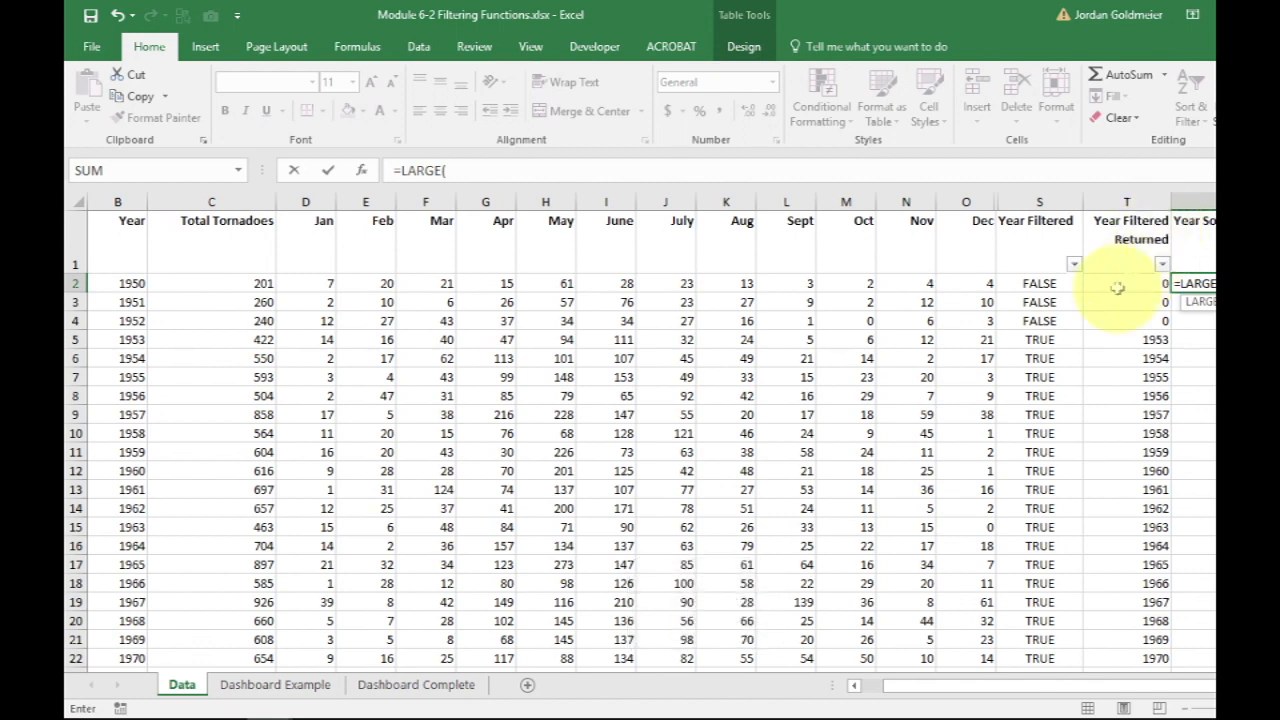
text([)
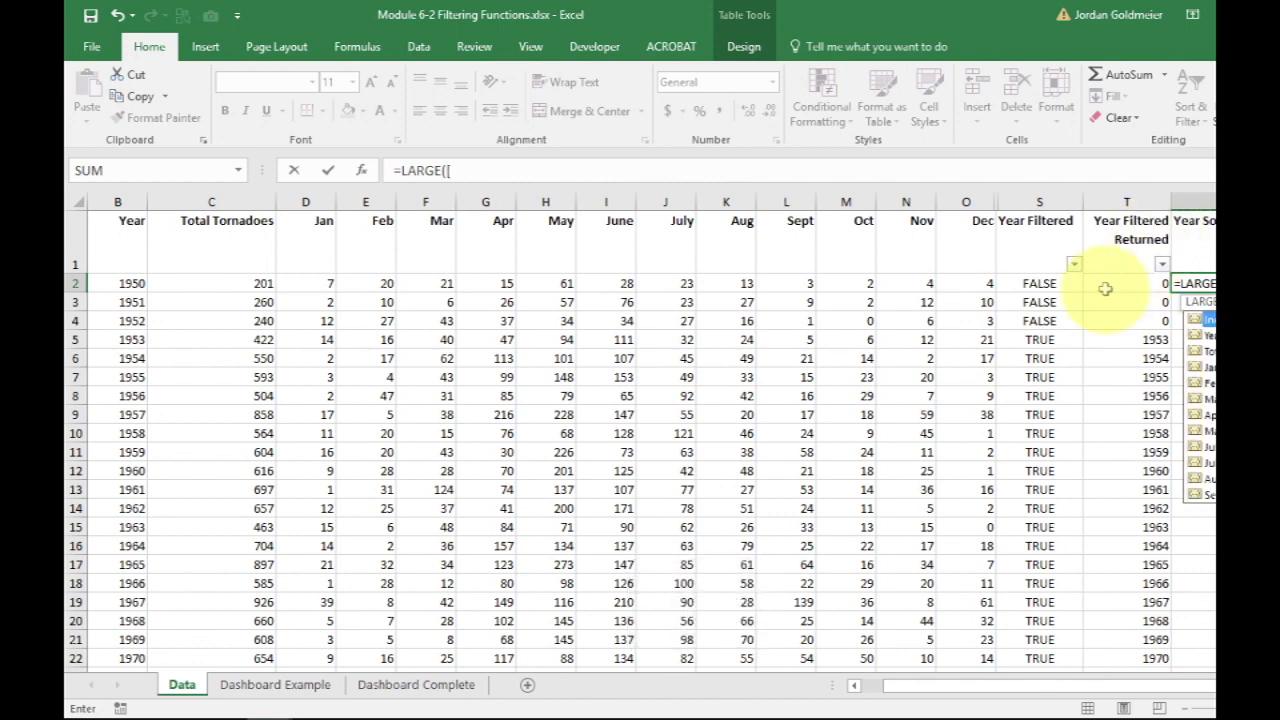
text(Year)
key(Down)
key(Down)
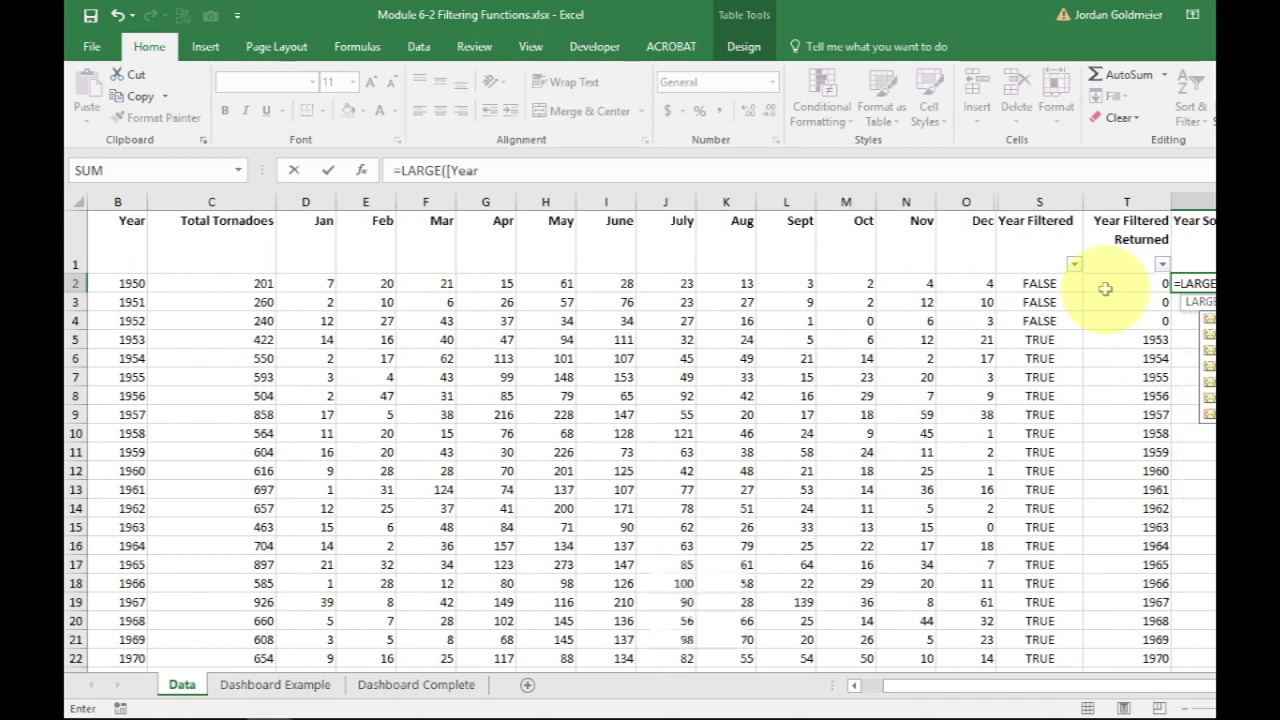
key(Tab)
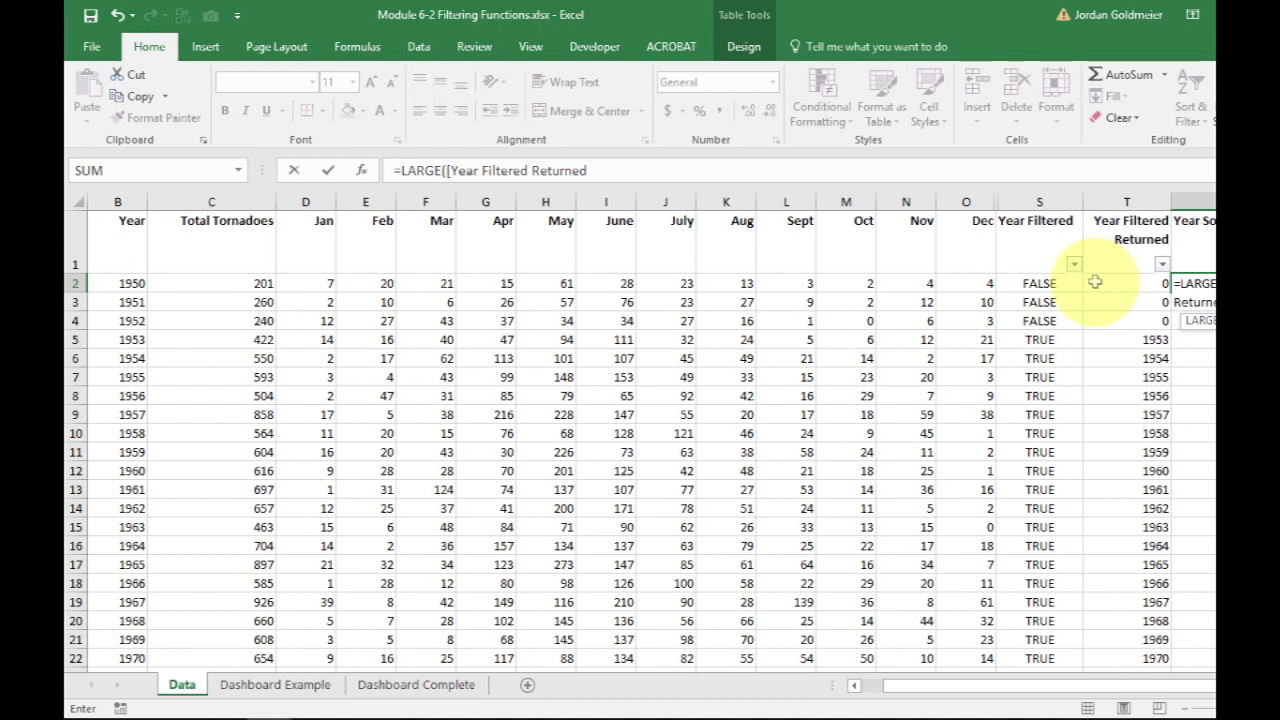
text(])
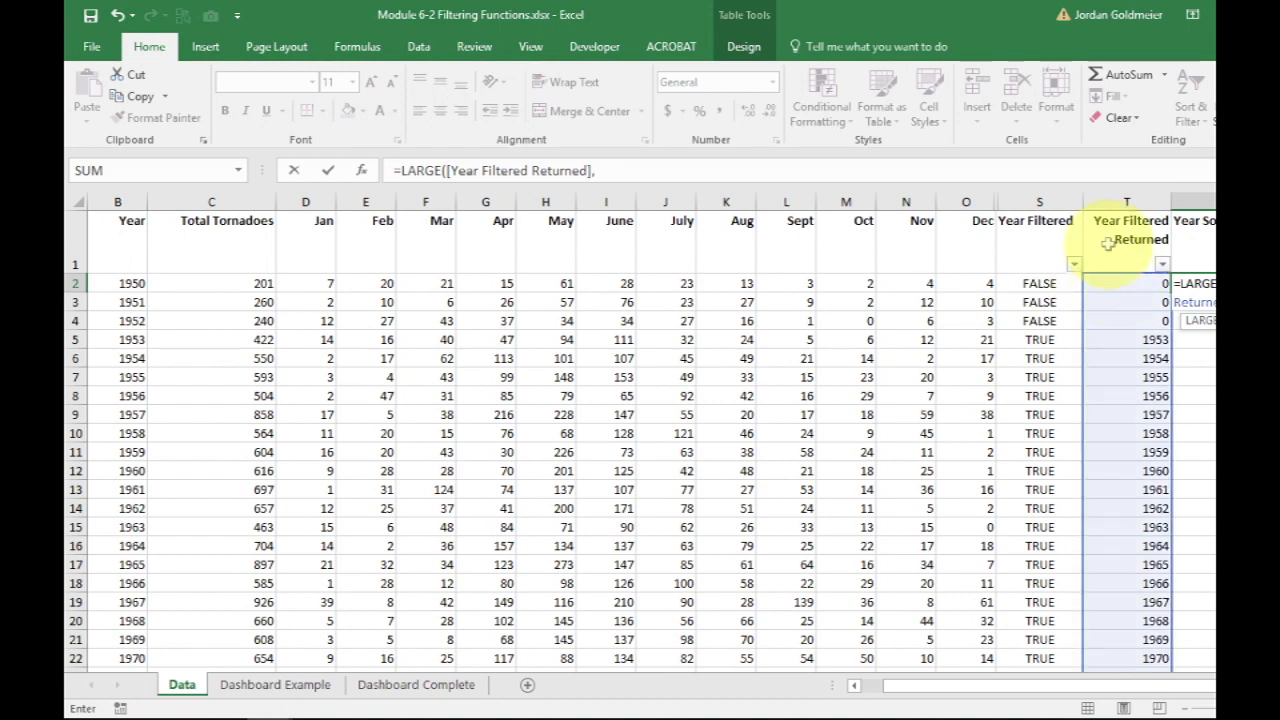
text(,[@)
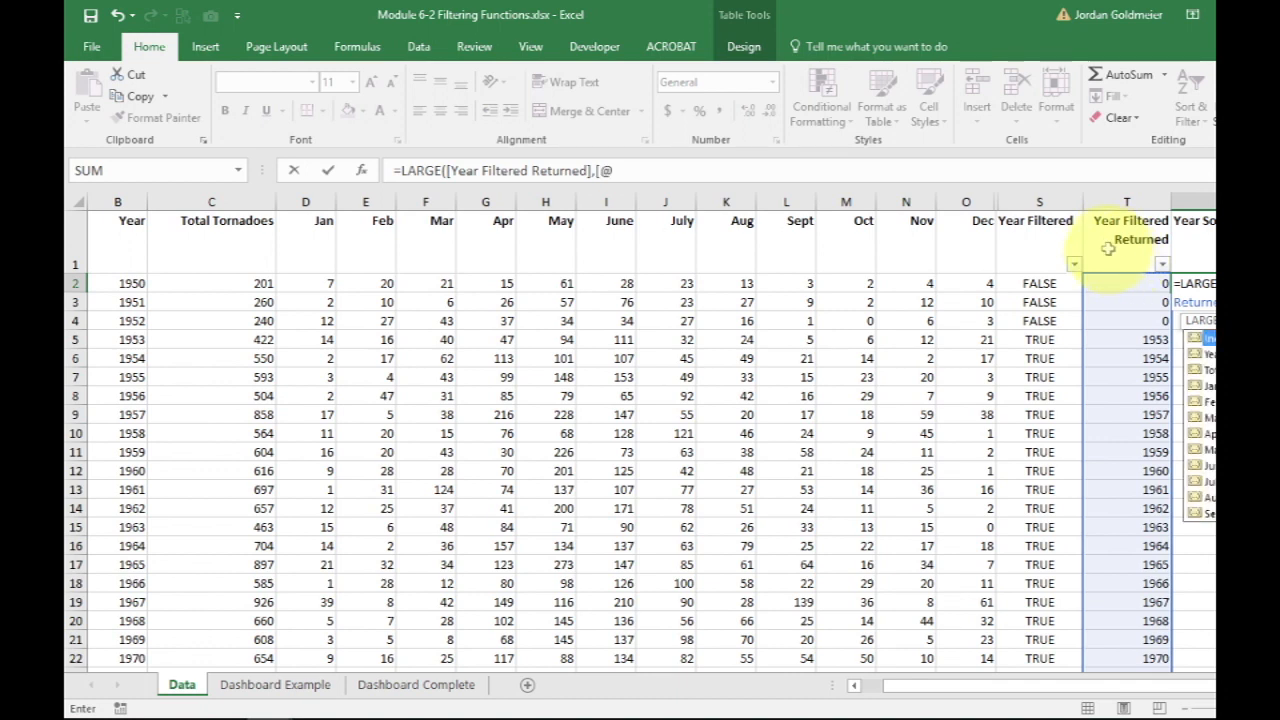
text(index)
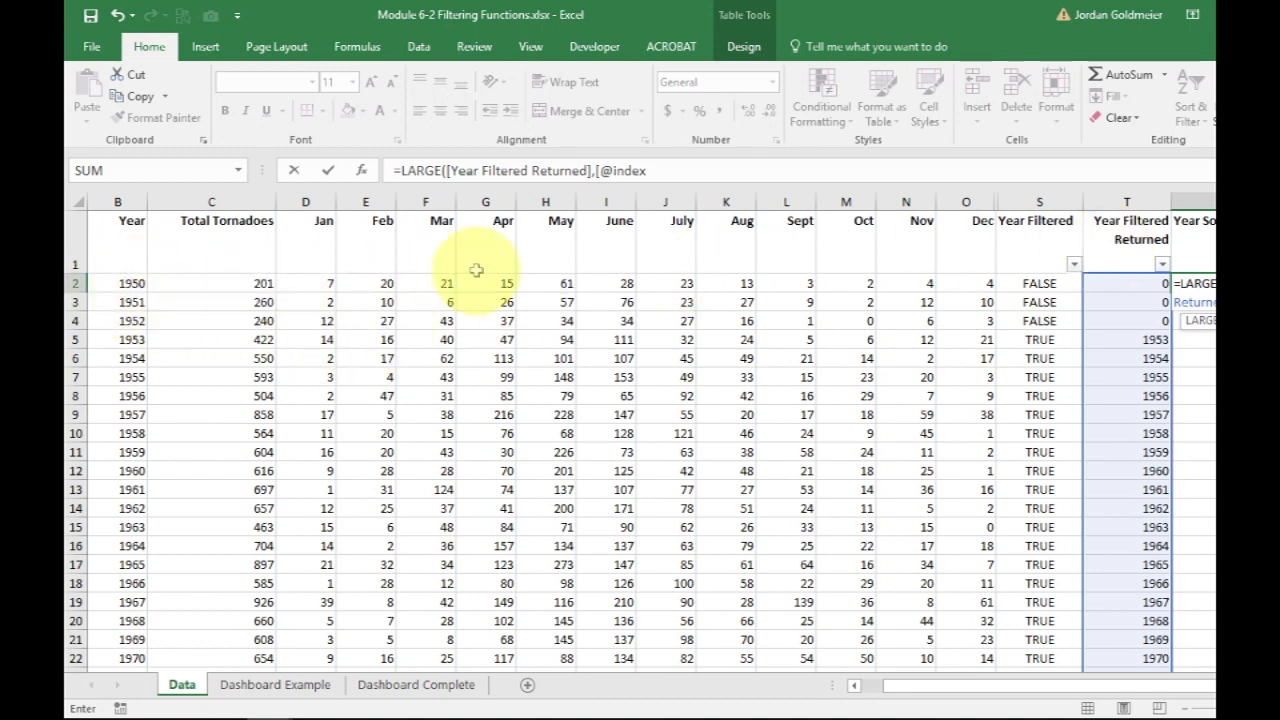
text(])
key(Return)
Step: Review the descending order of the Year Sorted Desc values down to the end of the table
key(Right)
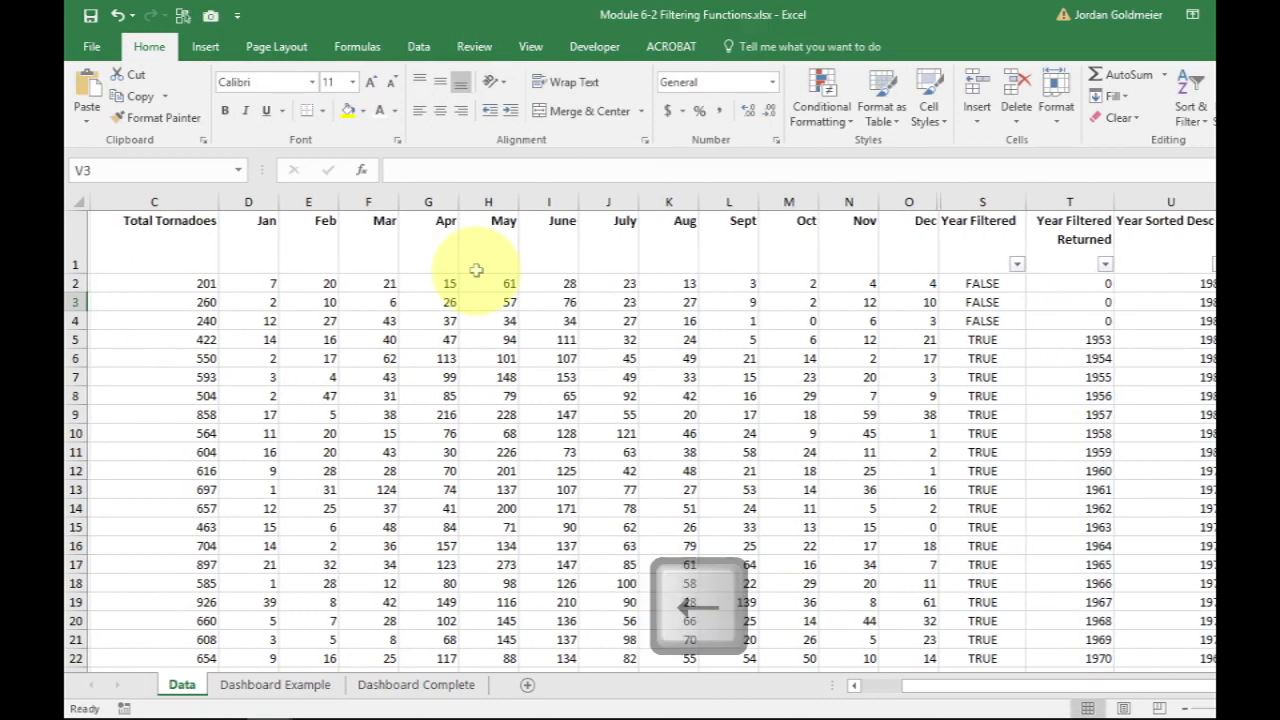
key(Up)
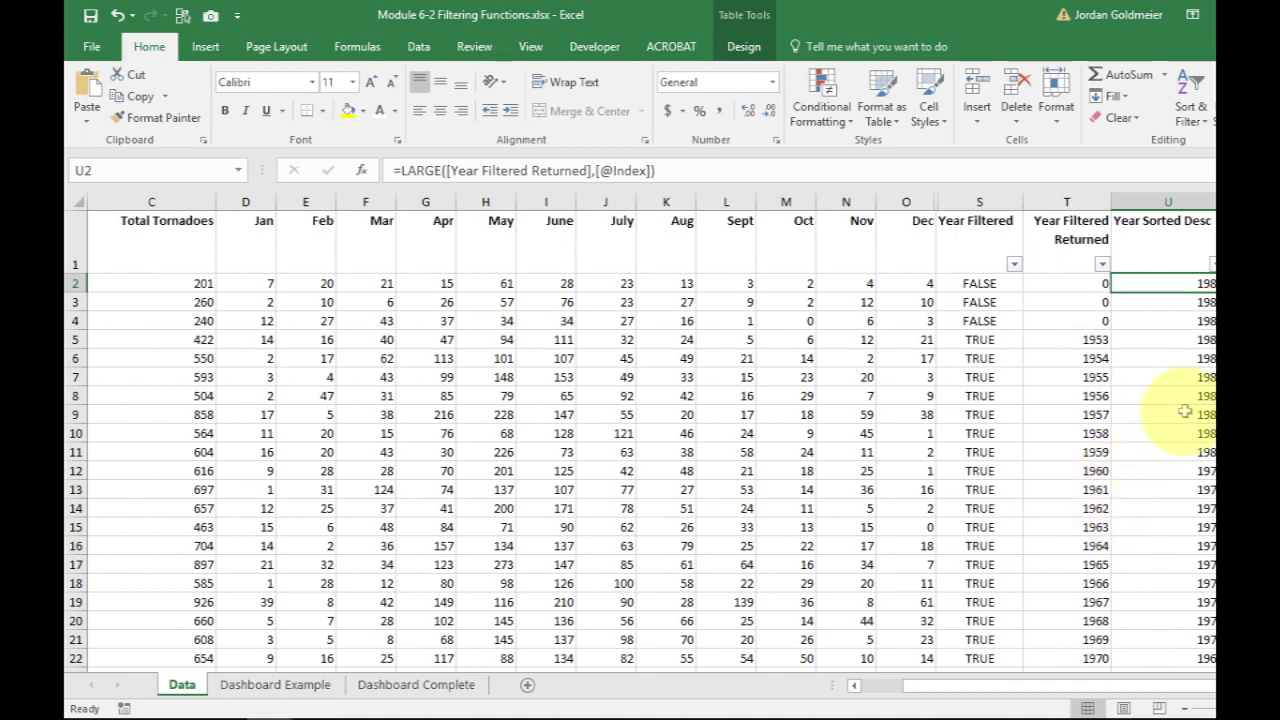
scroll(1184, 410, down, 4)
scroll(1184, 410, down, 3)
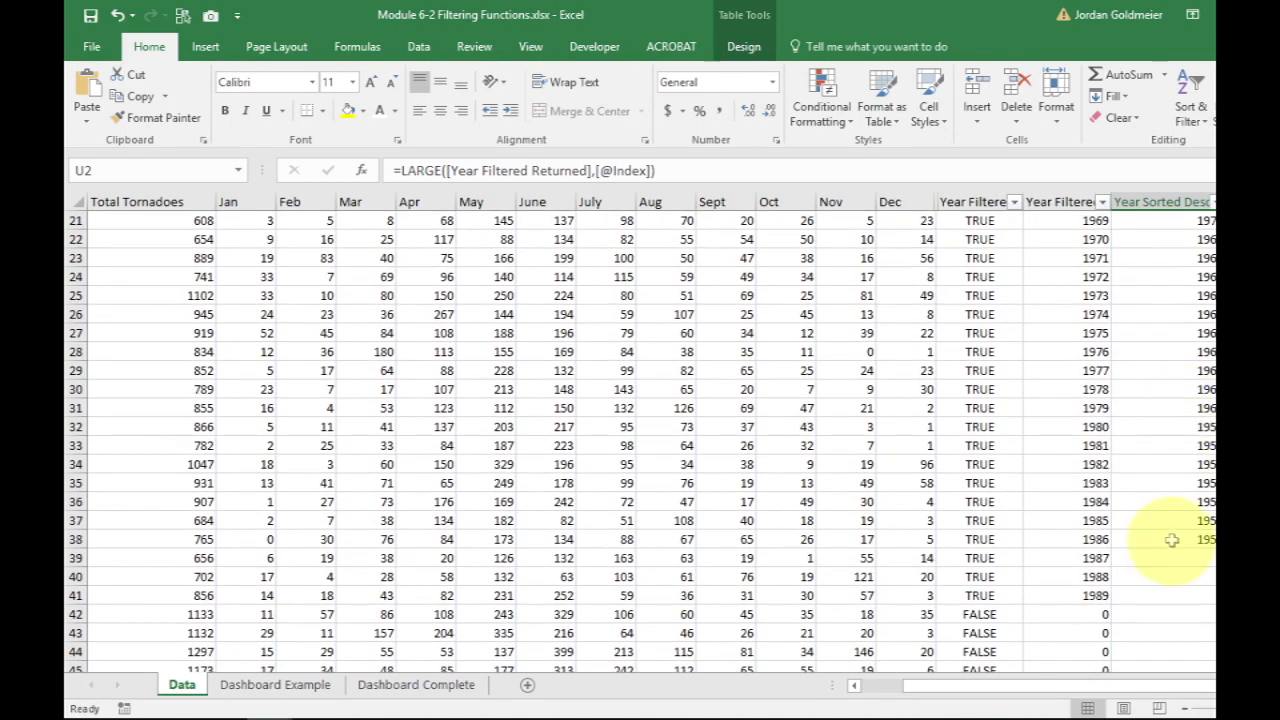
click(1172, 575)
scroll(1172, 575, down, 2)
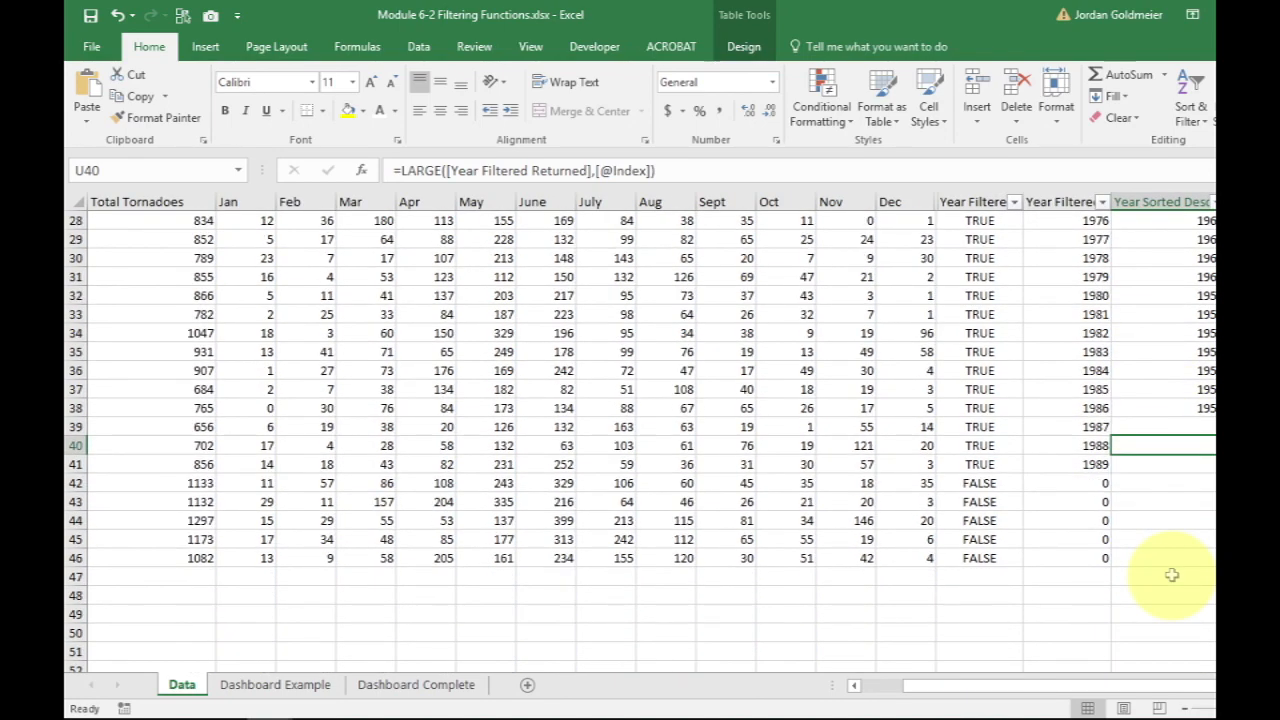
scroll(1194, 482, up, 9)
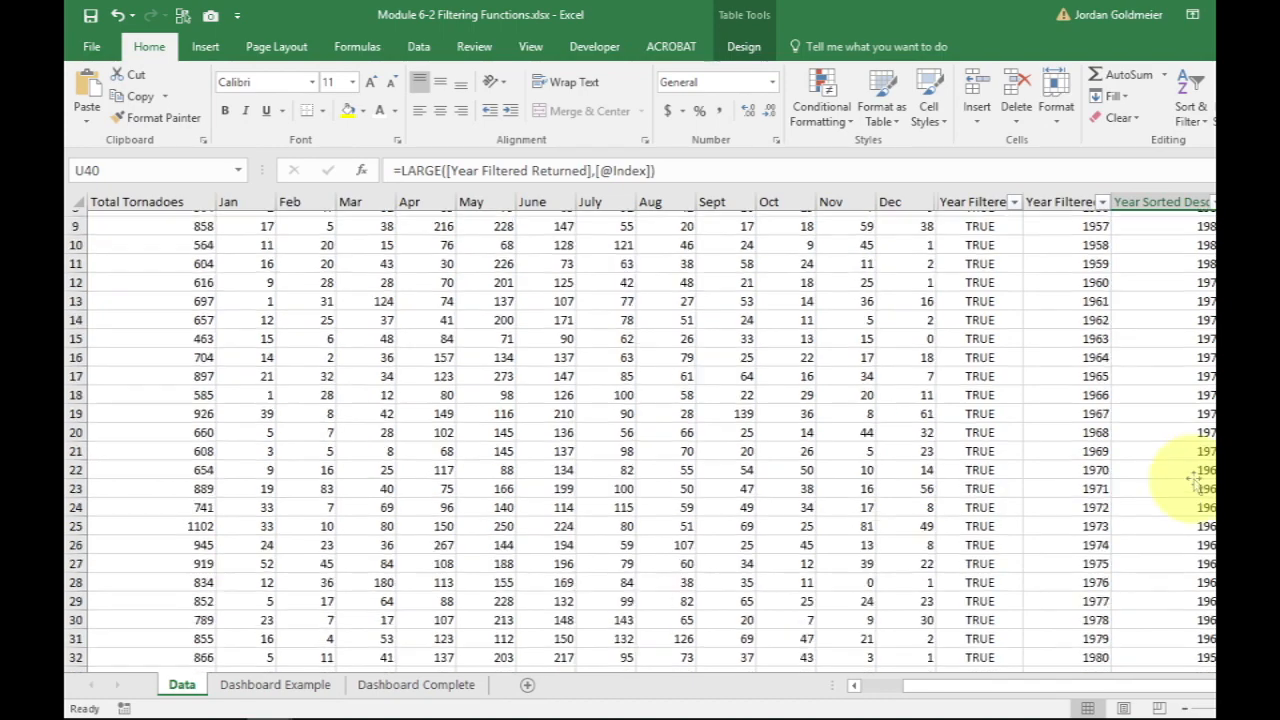
scroll(1173, 281, down, 9)
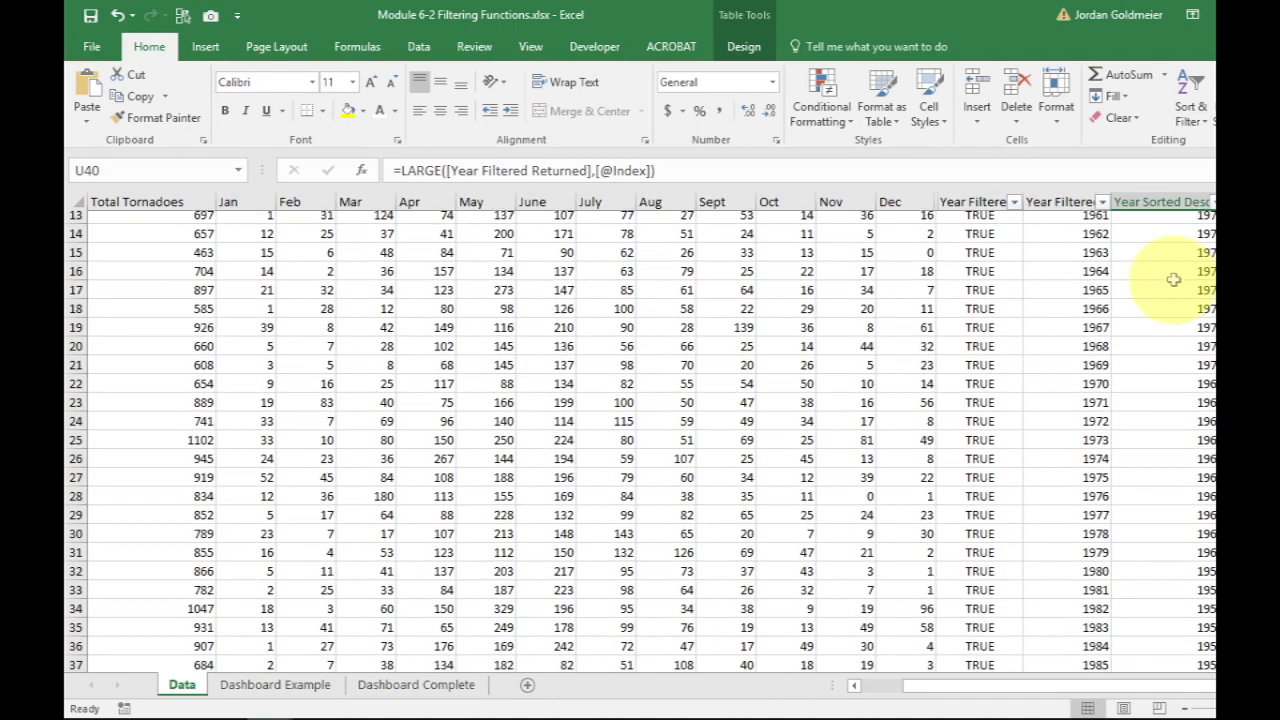
scroll(1180, 453, up, 9)
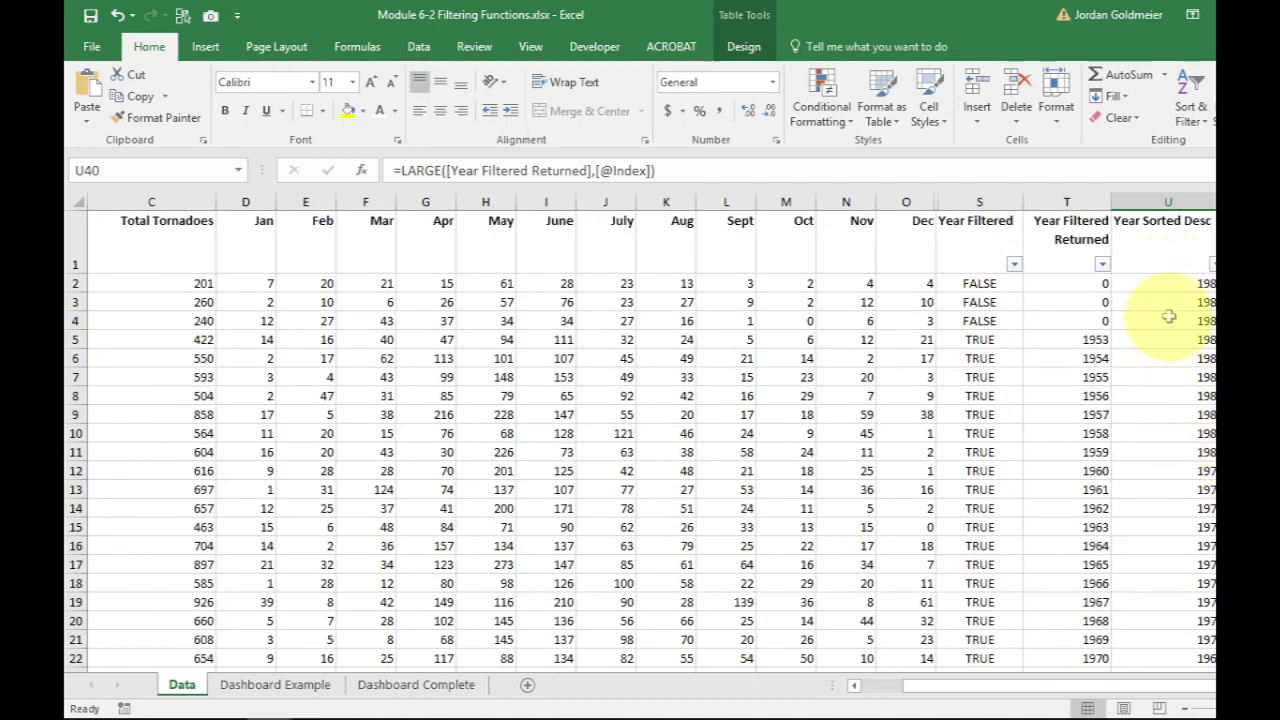
Step: On the Dashboard Example sheet, number the rows beside the Year column from 1 to 45 in A7:A51
click(276, 685)
click(110, 326)
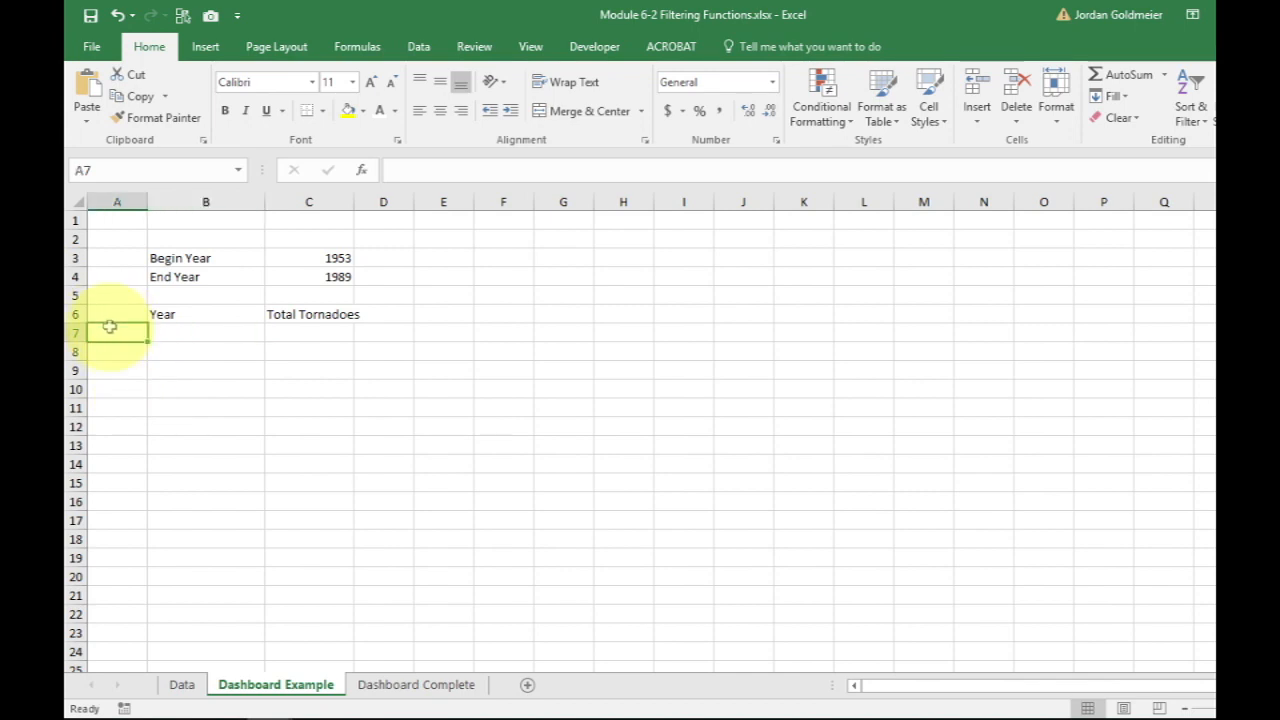
text(1)
key(Return)
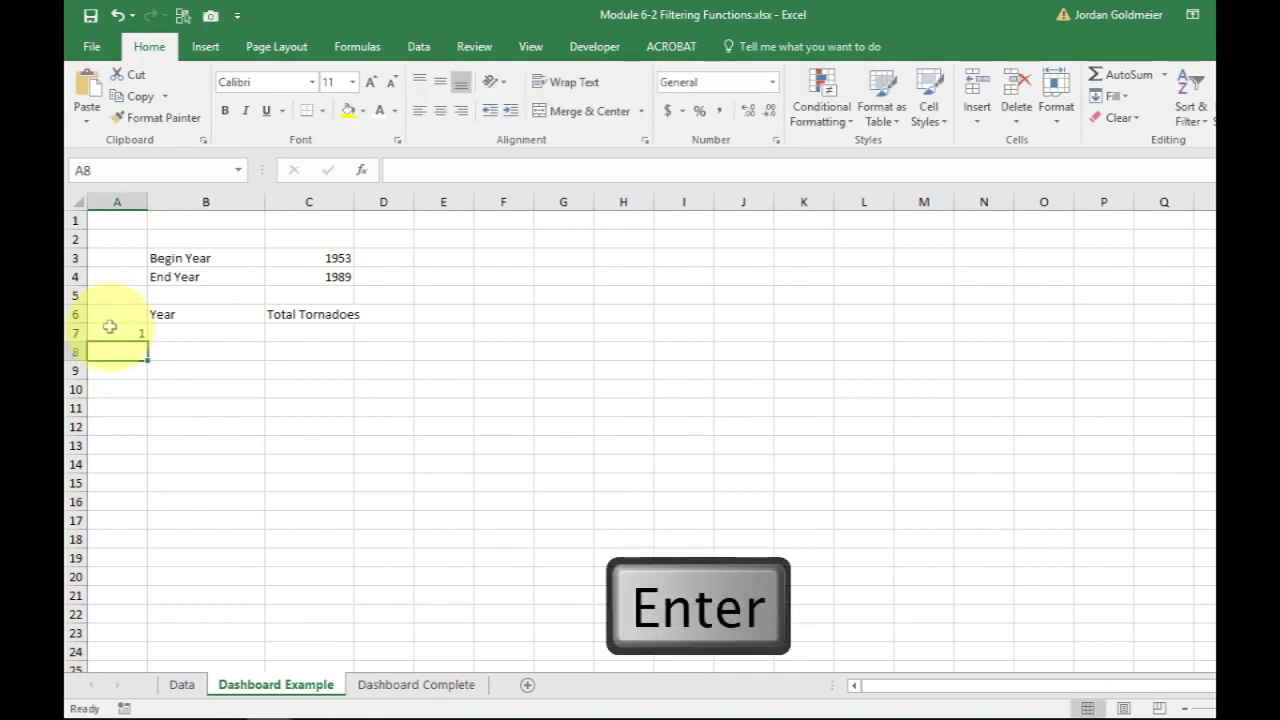
text(2)
key(Return)
key(Up)
key(shift+Up)
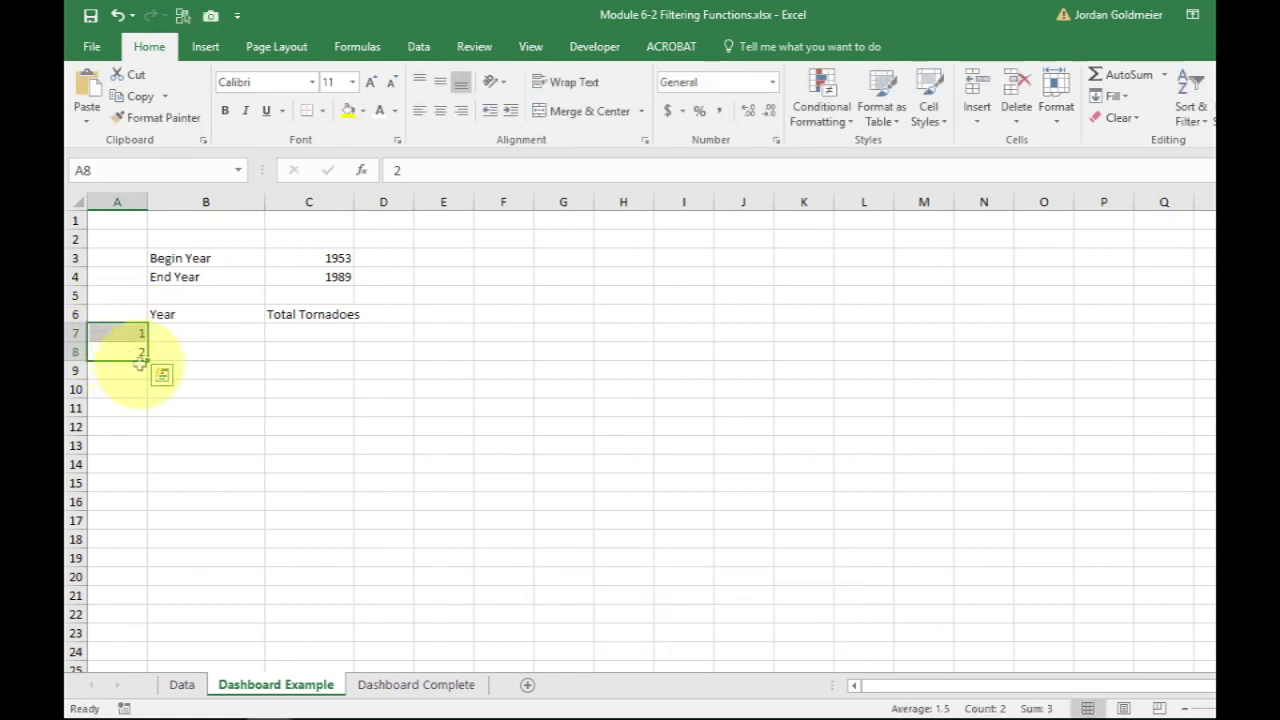
drag(146, 362, 123, 637)
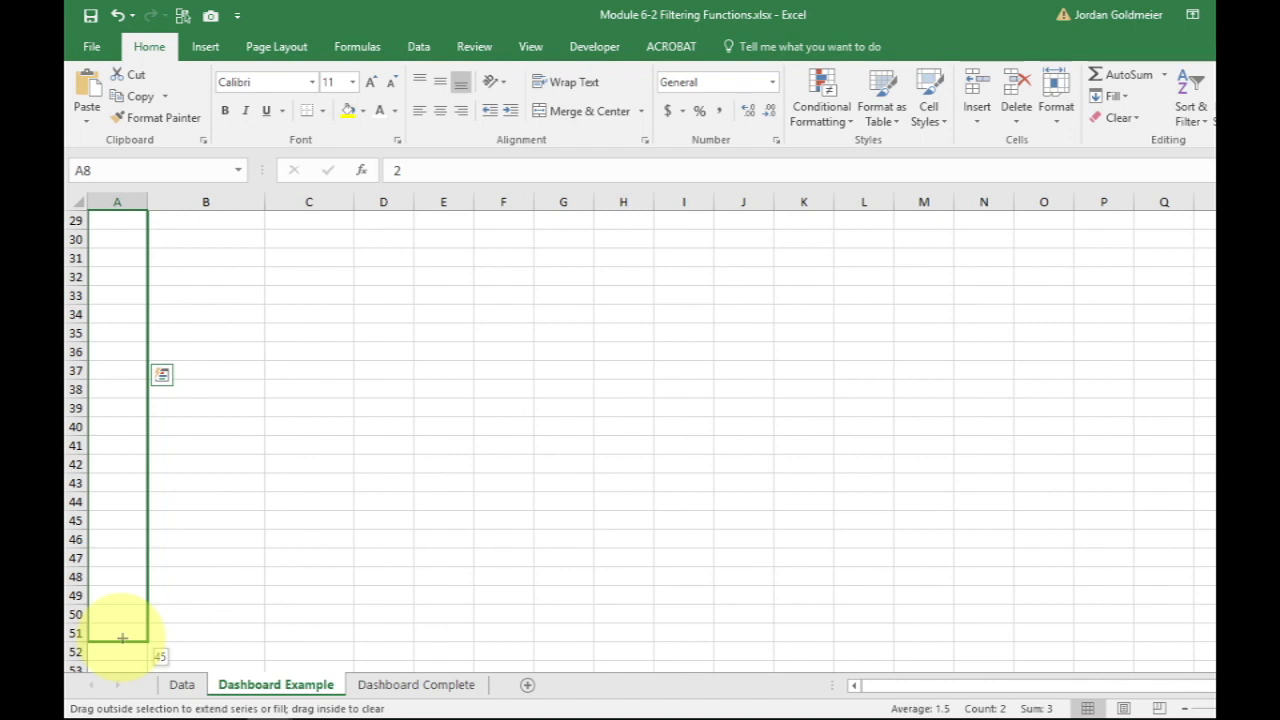
drag(123, 637, 122, 637)
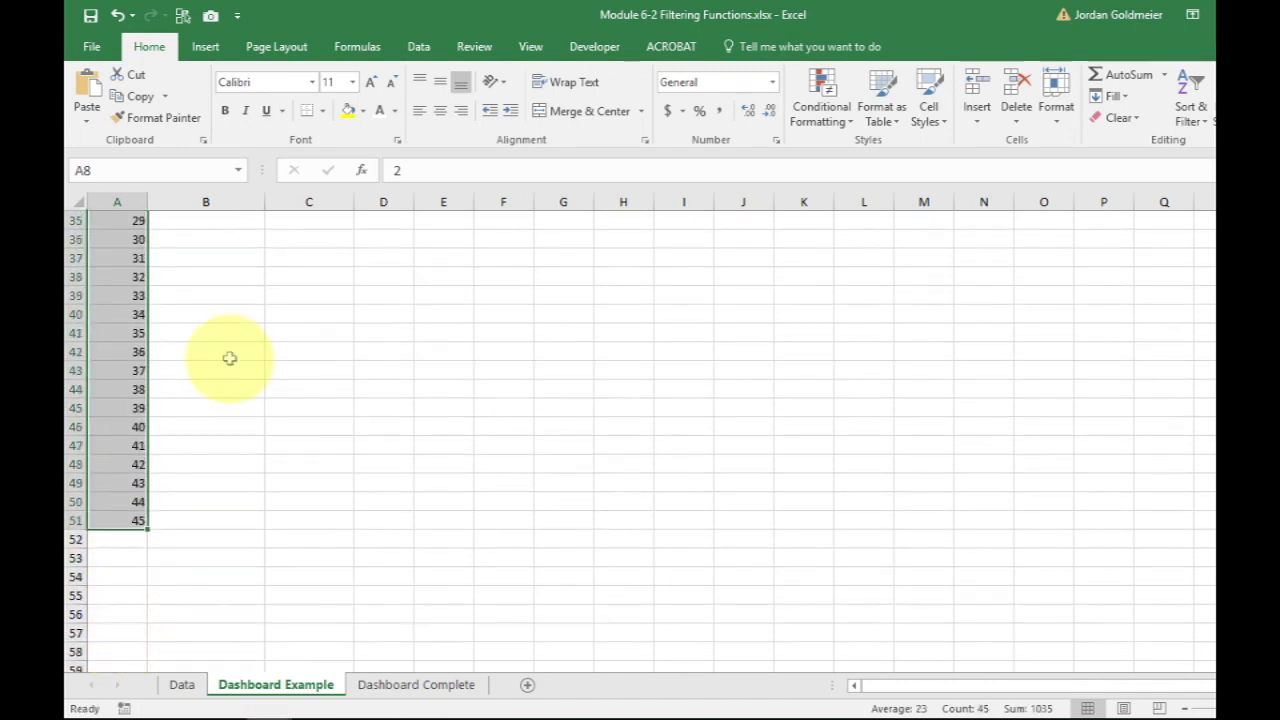
Step: Enter the formula =INDEX(Data[Year Sorted Desc],A7) in B7, the first cell under the Year heading
scroll(229, 358, up, 10)
click(180, 331)
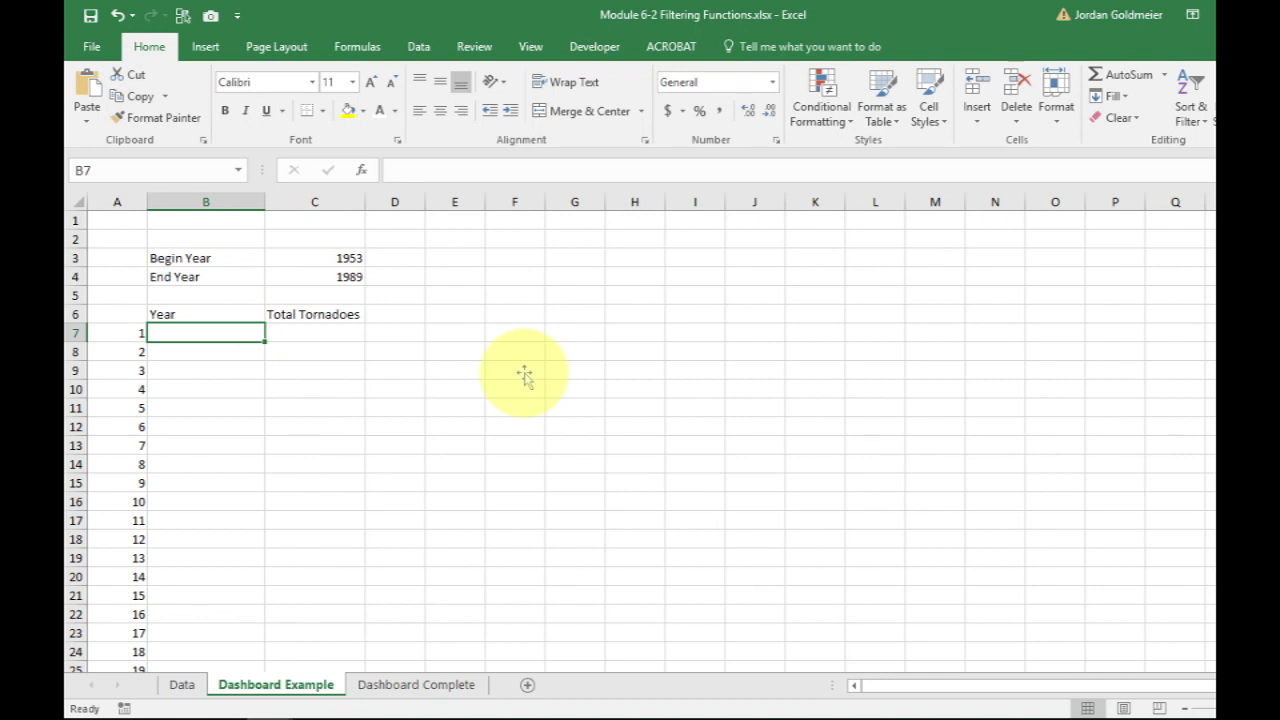
text(=)
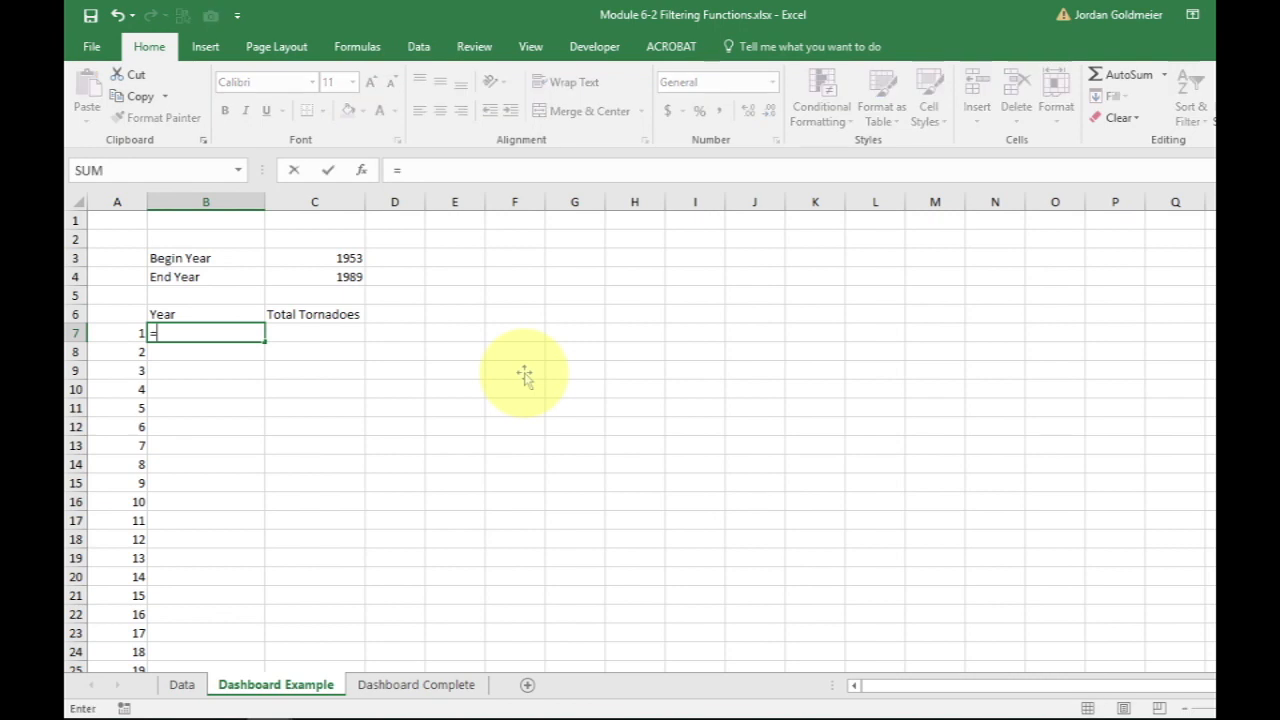
text(index()
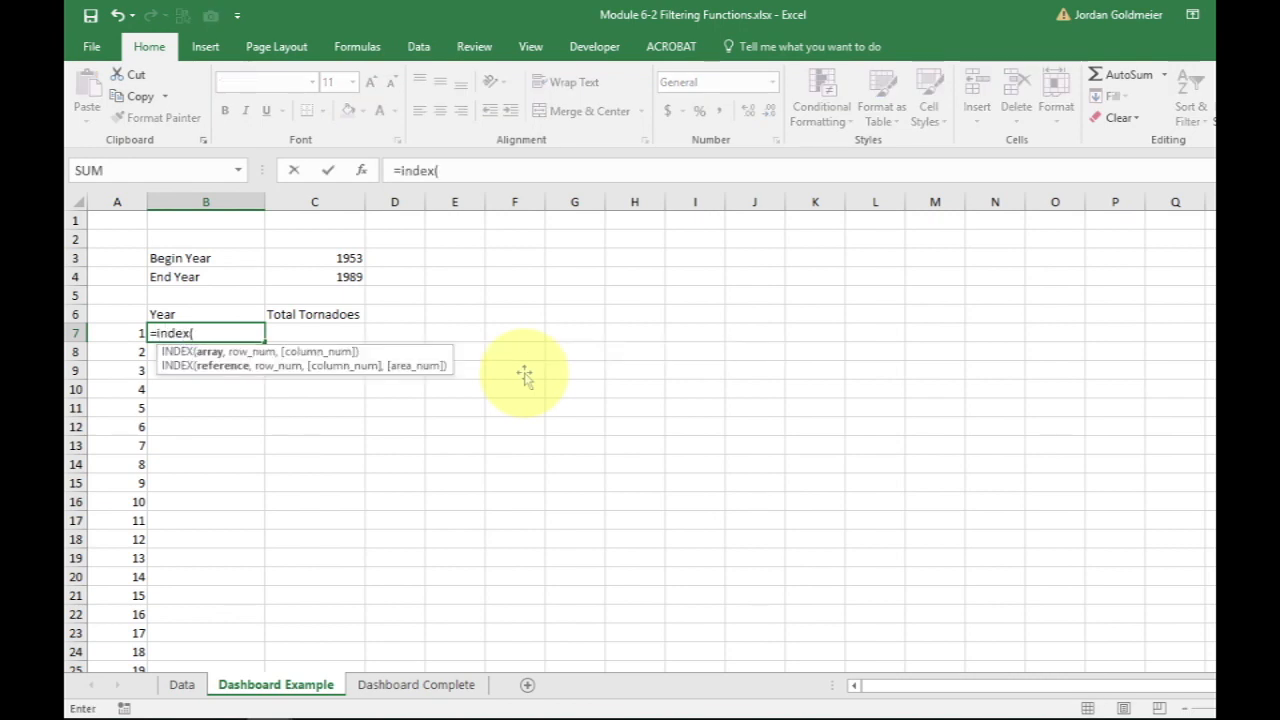
text(dat)
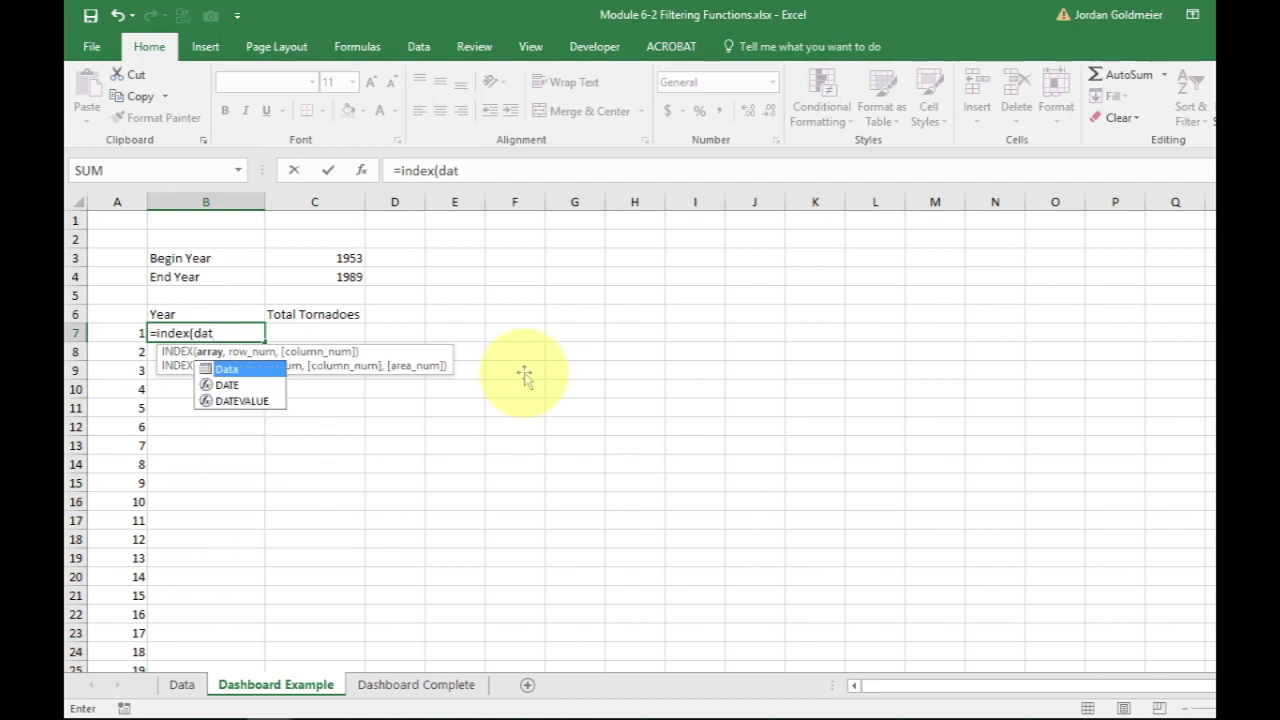
text(a[)
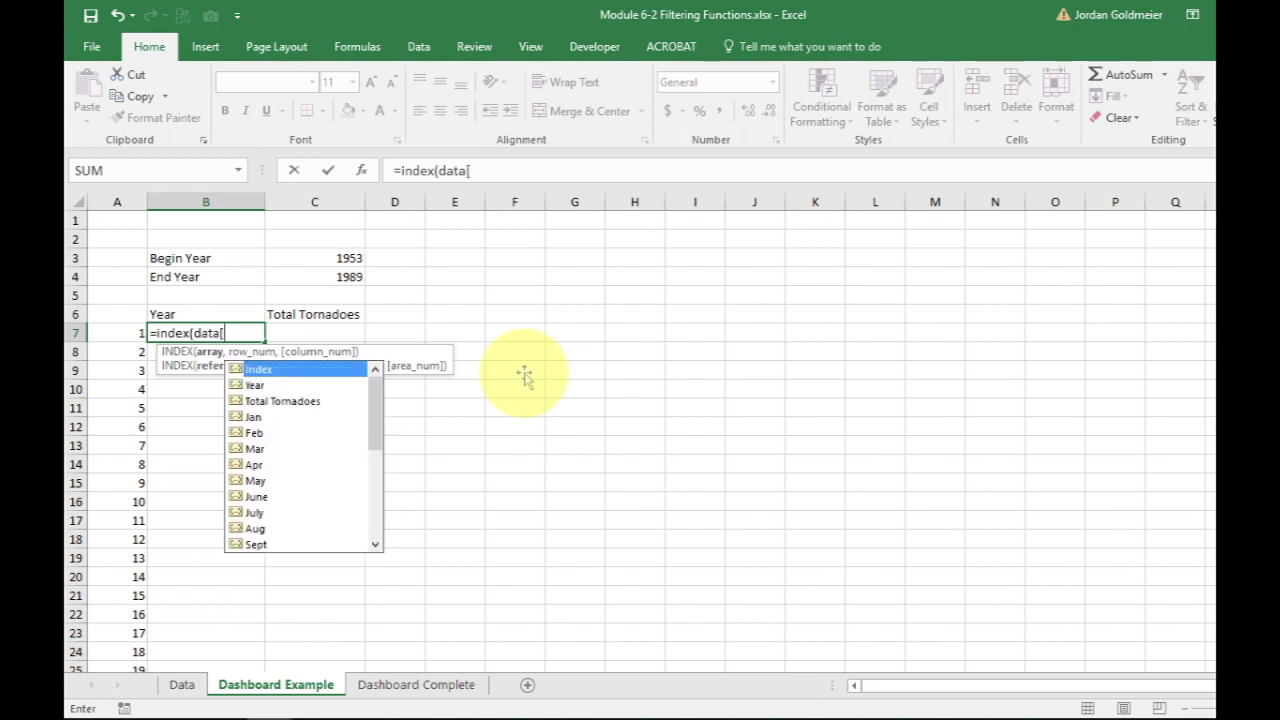
drag(374, 423, 383, 562)
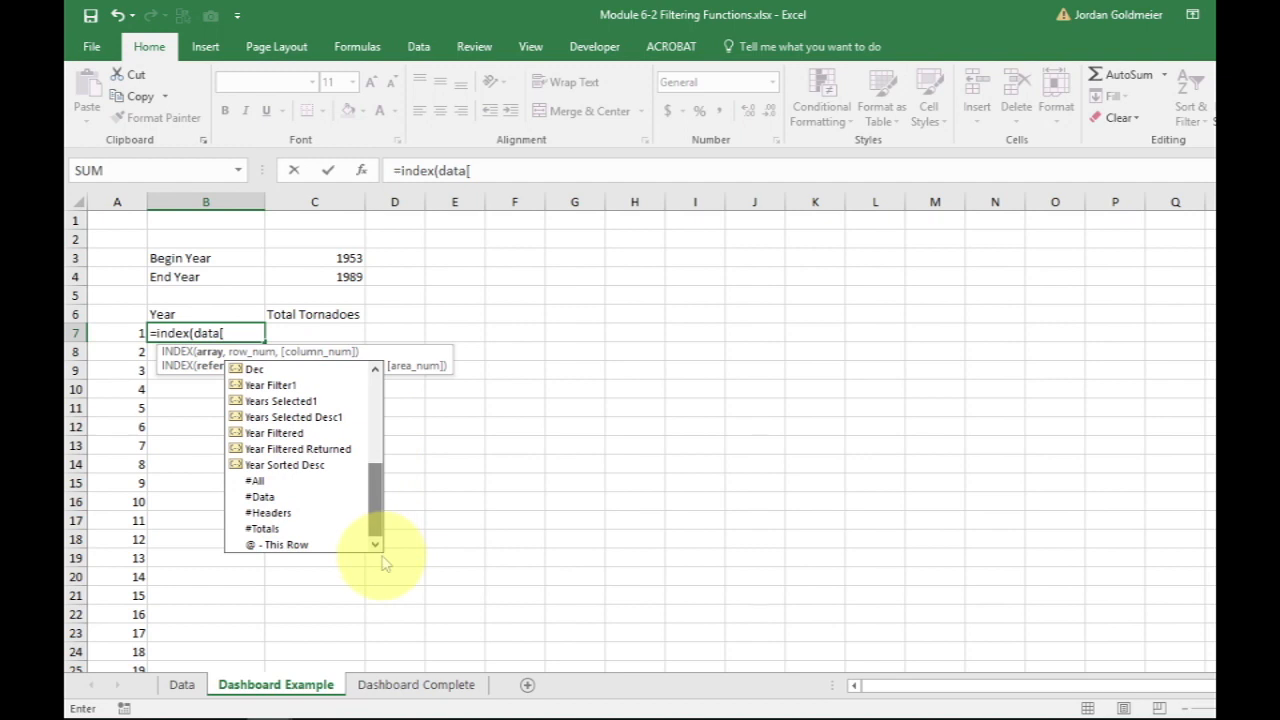
click(289, 467)
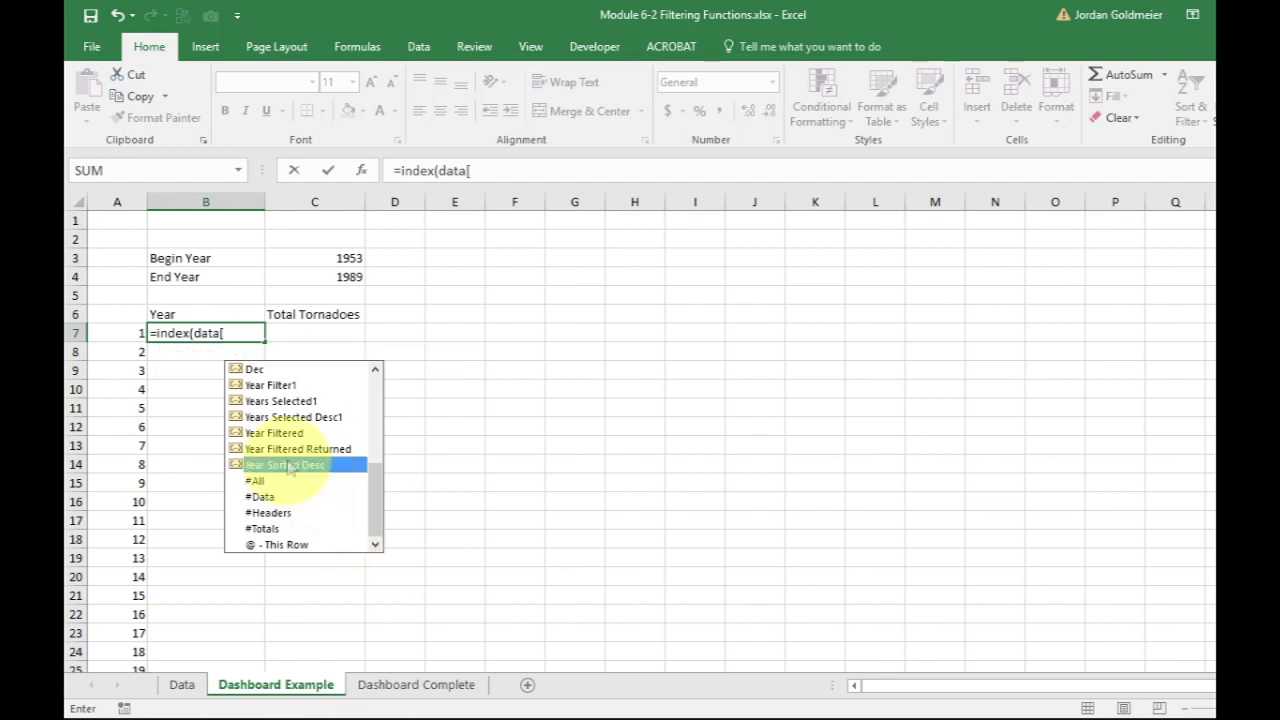
double_click(289, 467)
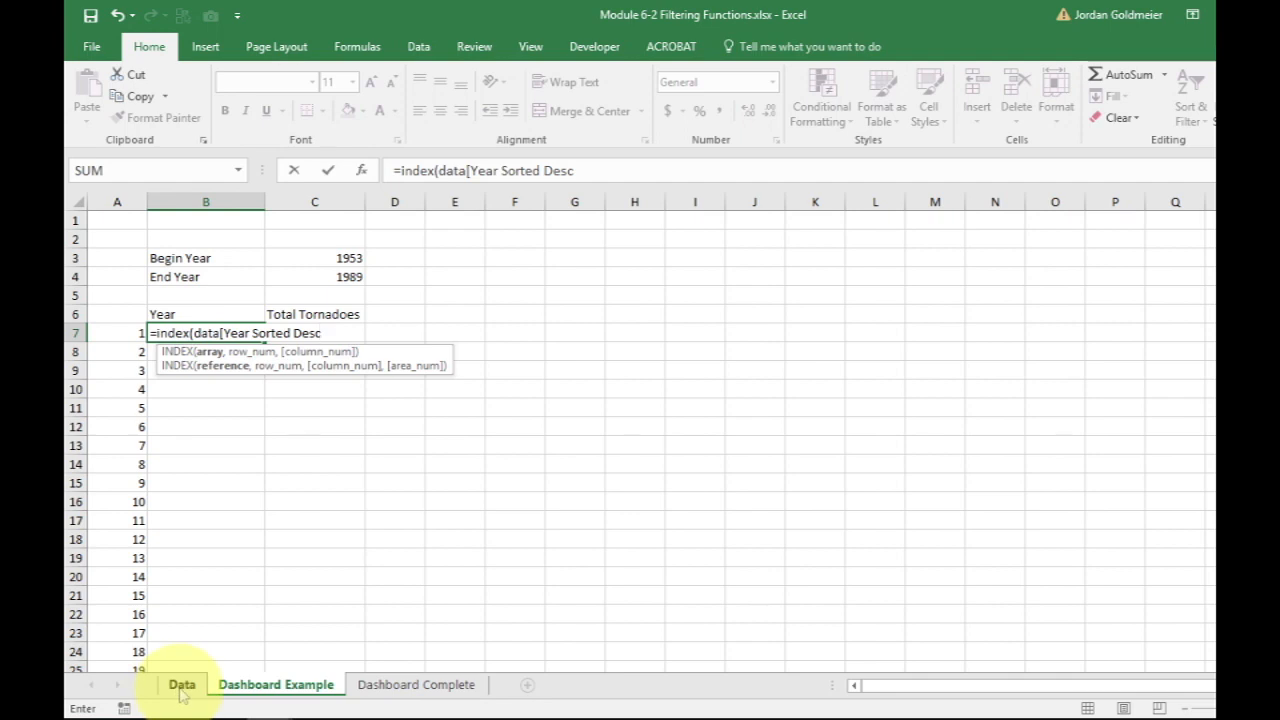
text(],)
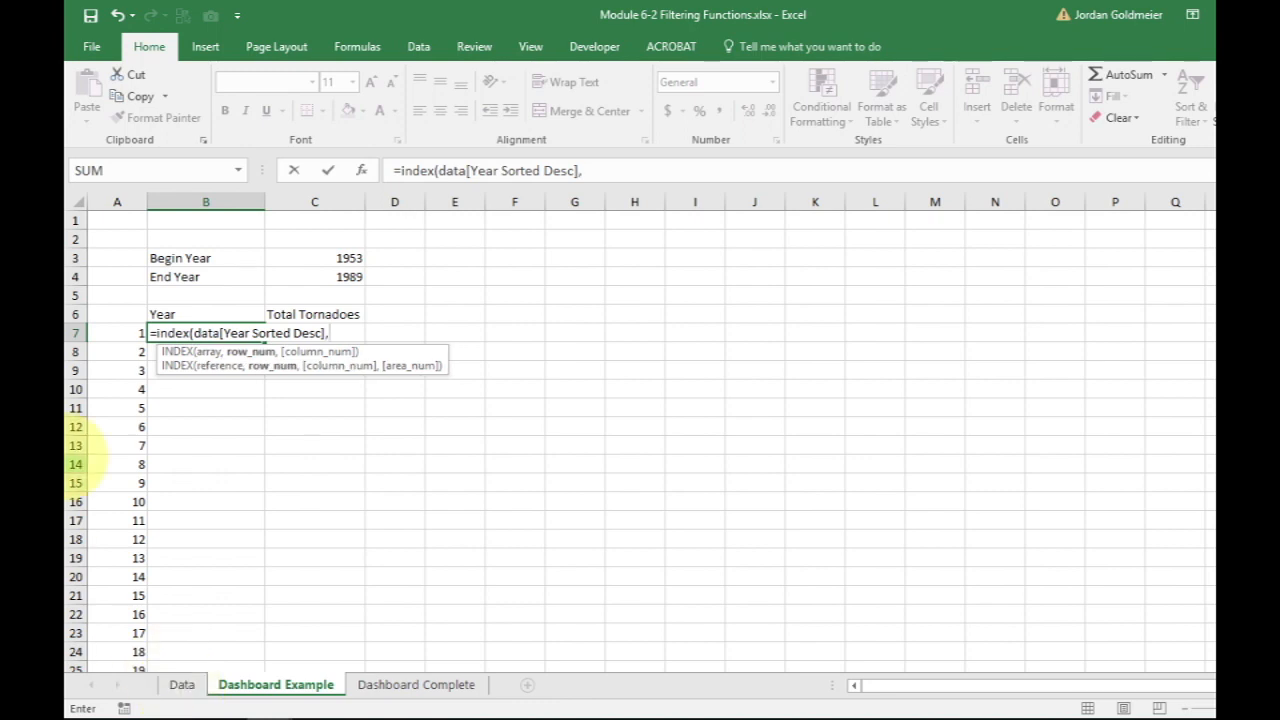
click(118, 332)
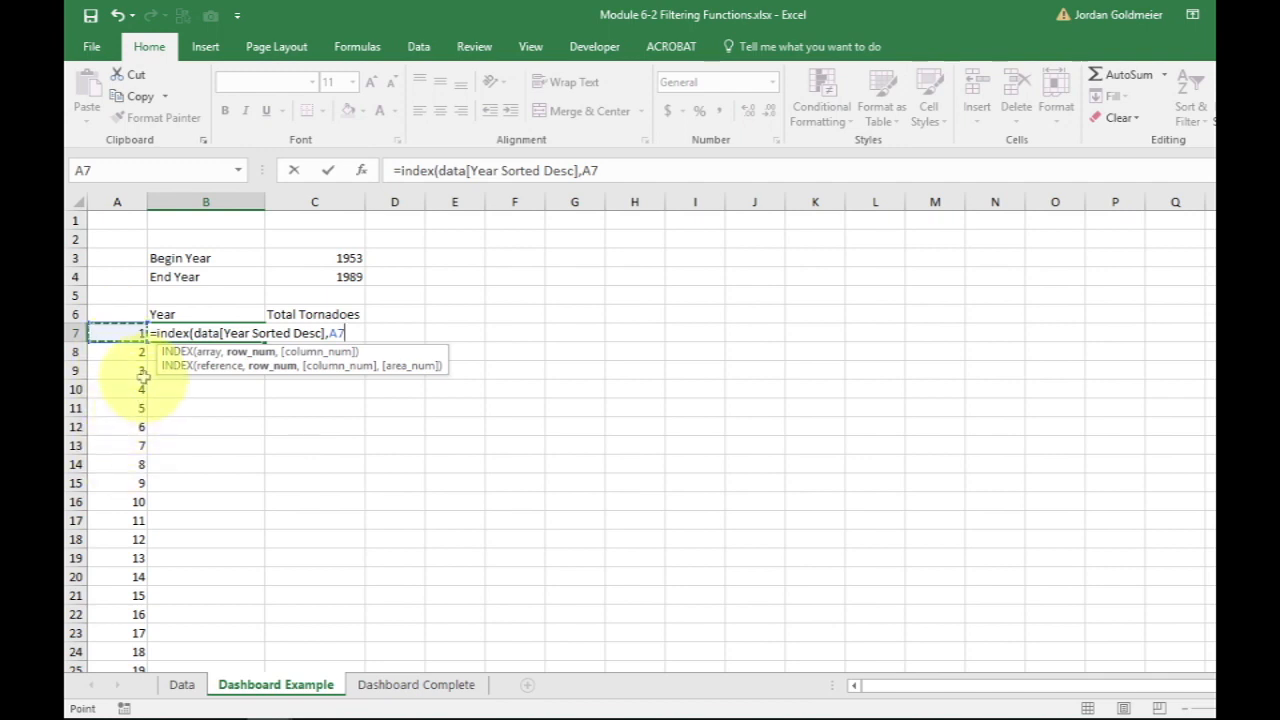
key(Return)
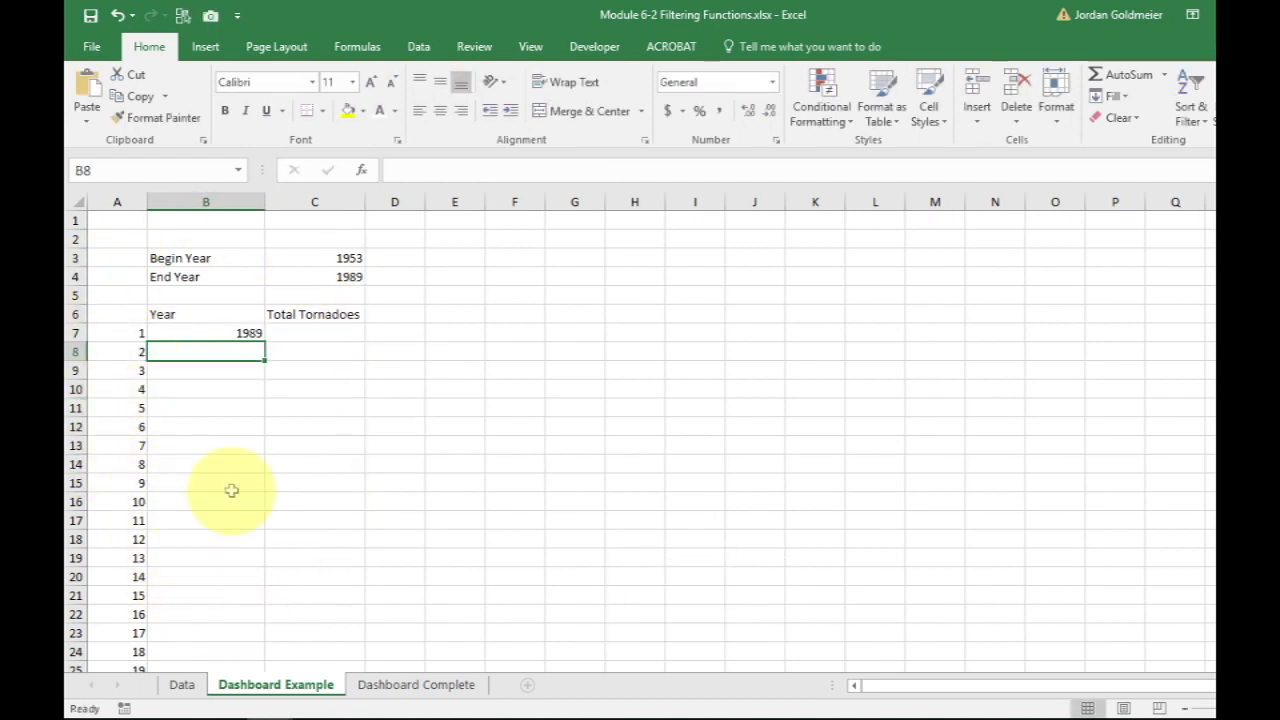
Step: Fill the Year formula from B7 down to B51 and check the listed years through the last row
click(248, 335)
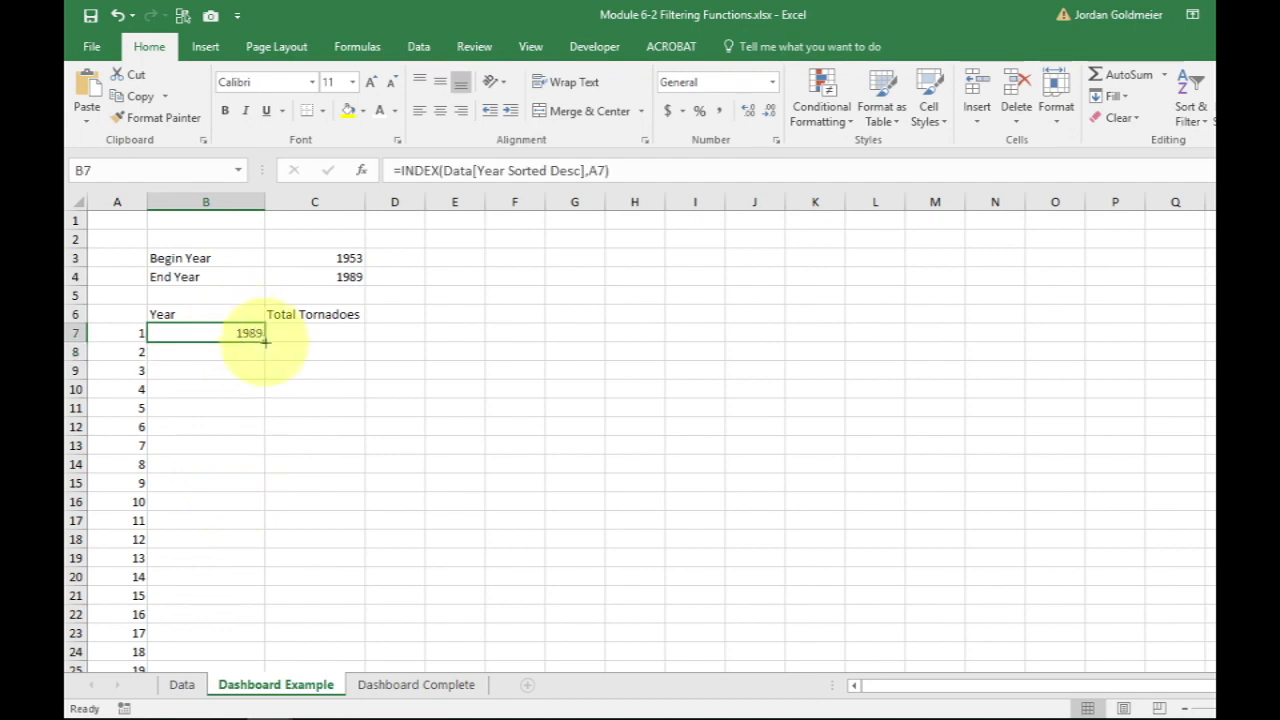
double_click(265, 342)
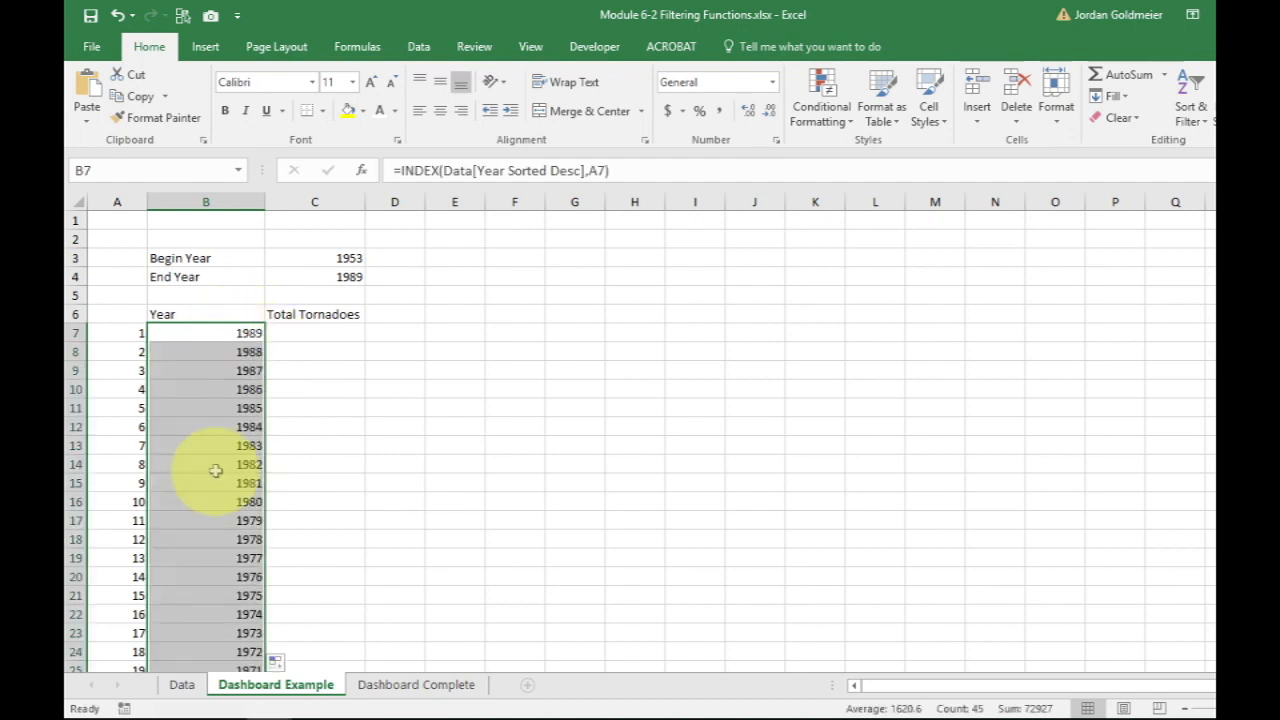
scroll(215, 470, down, 3)
scroll(215, 470, down, 7)
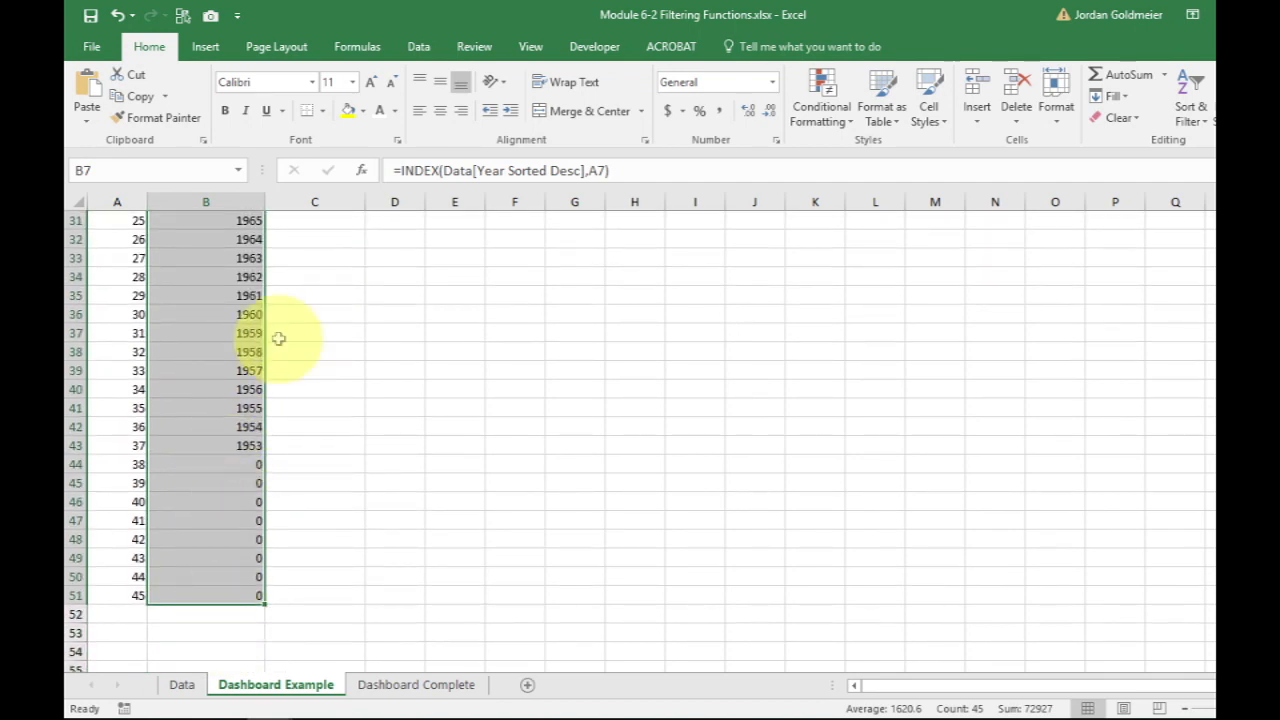
scroll(277, 337, up, 10)
Step: Set the End Year to 1992 and check the Year list down to its last row
click(340, 292)
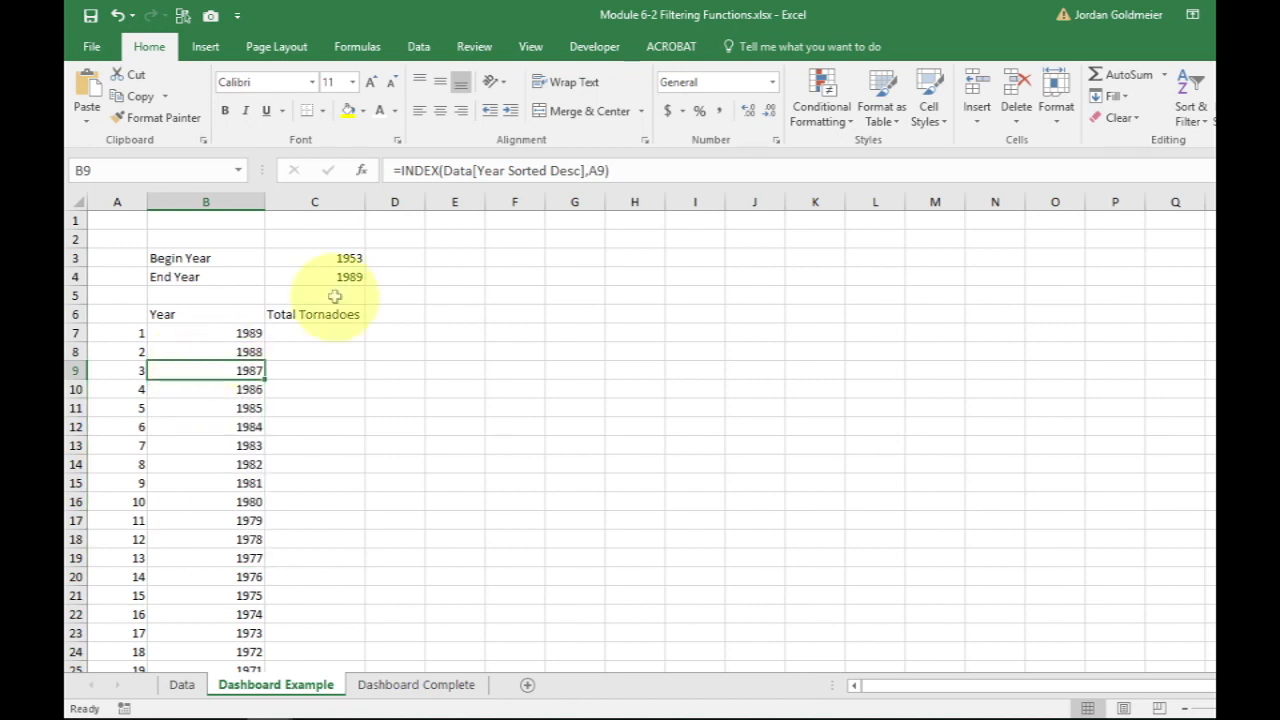
click(350, 277)
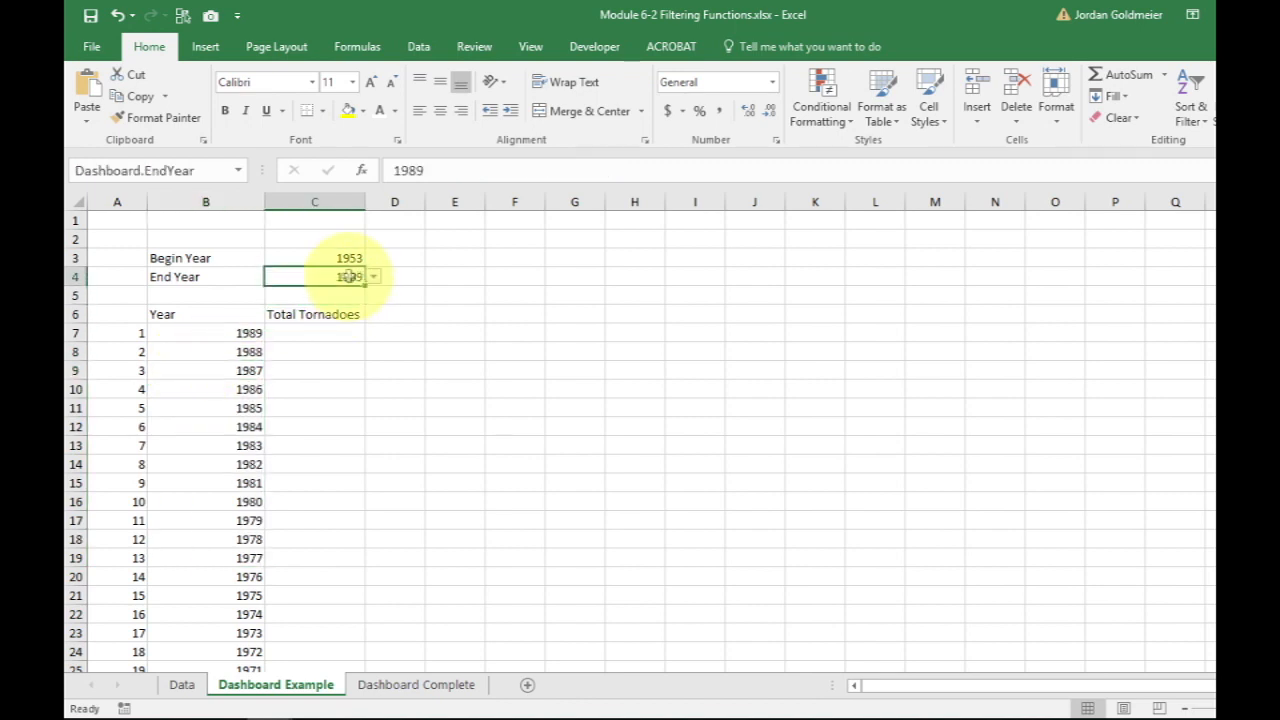
click(375, 279)
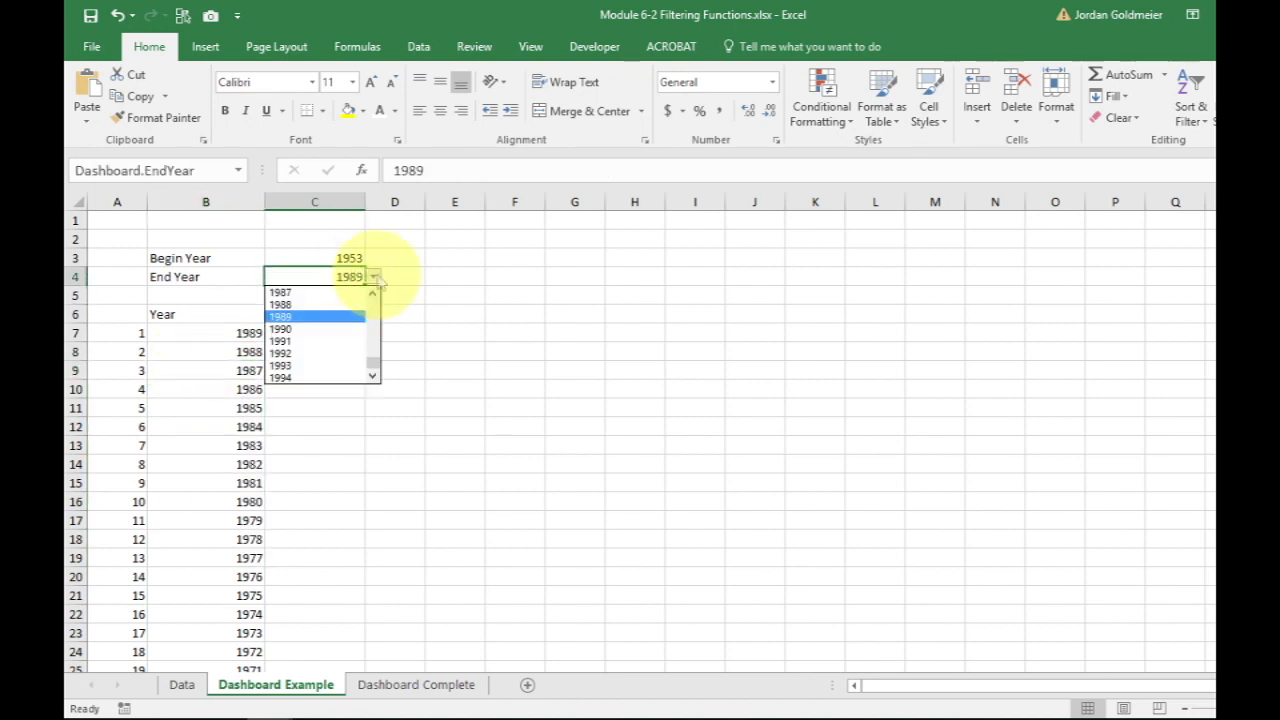
click(340, 353)
click(236, 346)
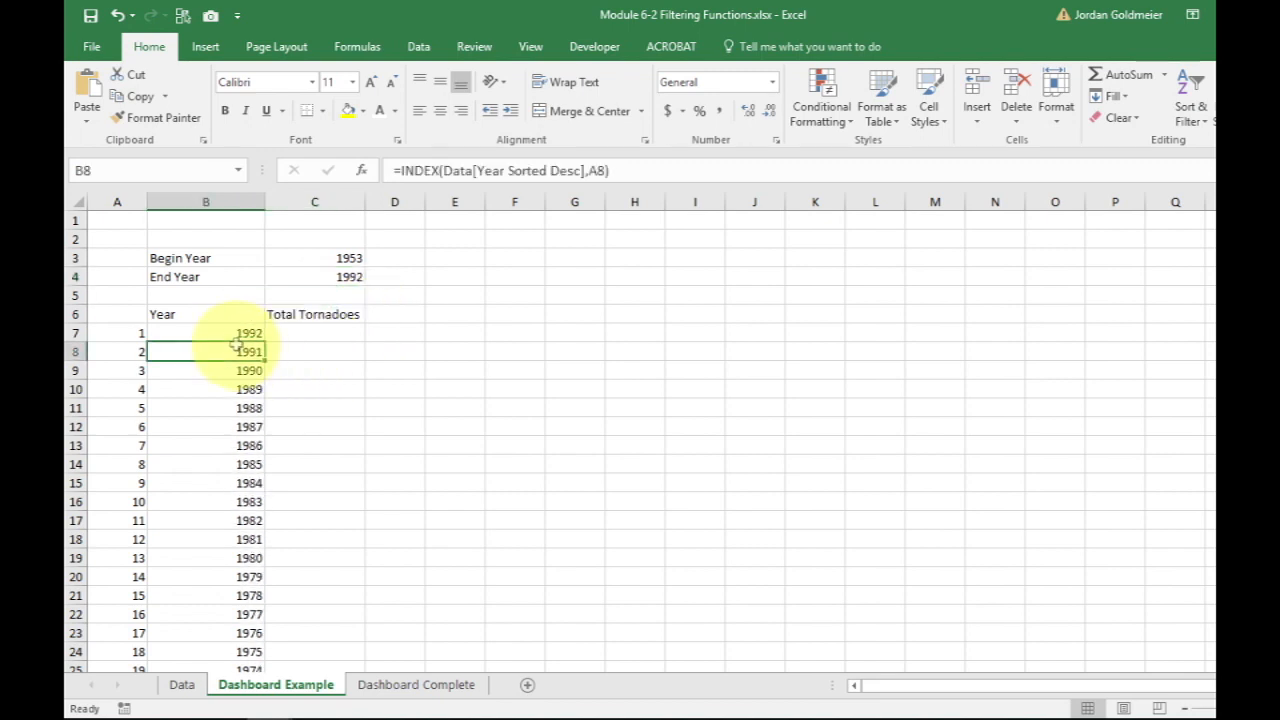
key(ctrl+Down)
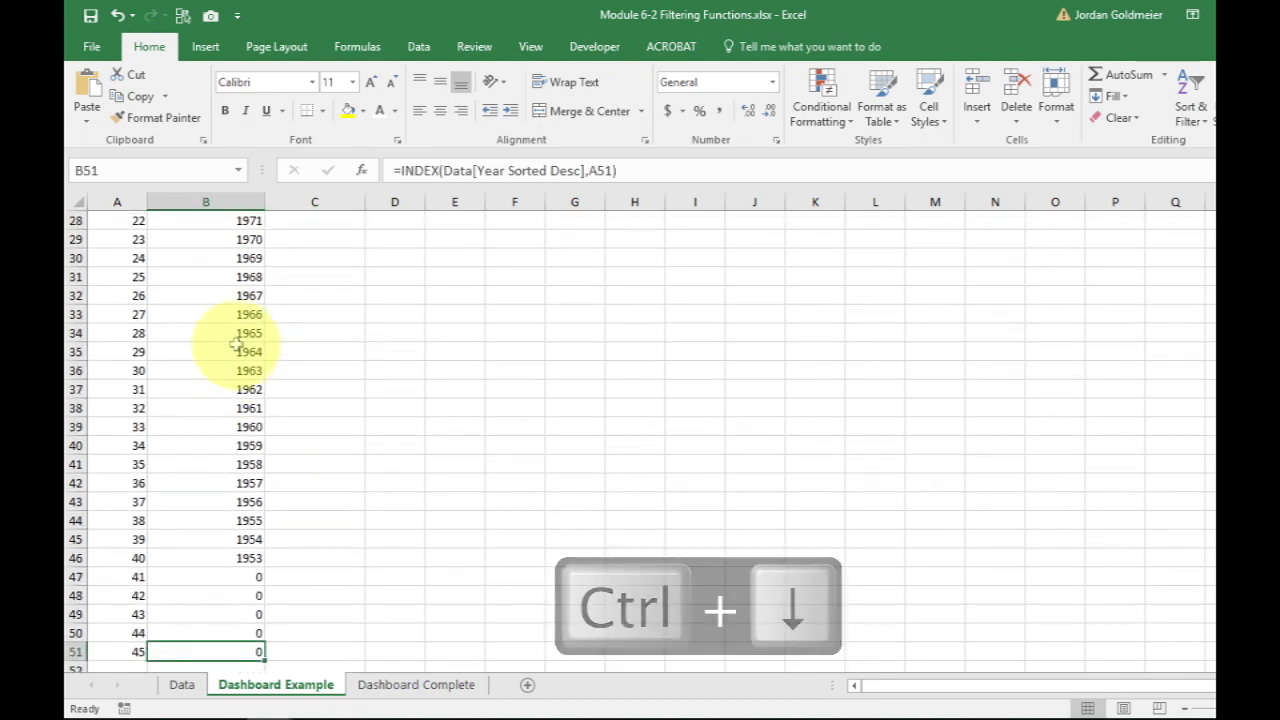
scroll(177, 341, down, 3)
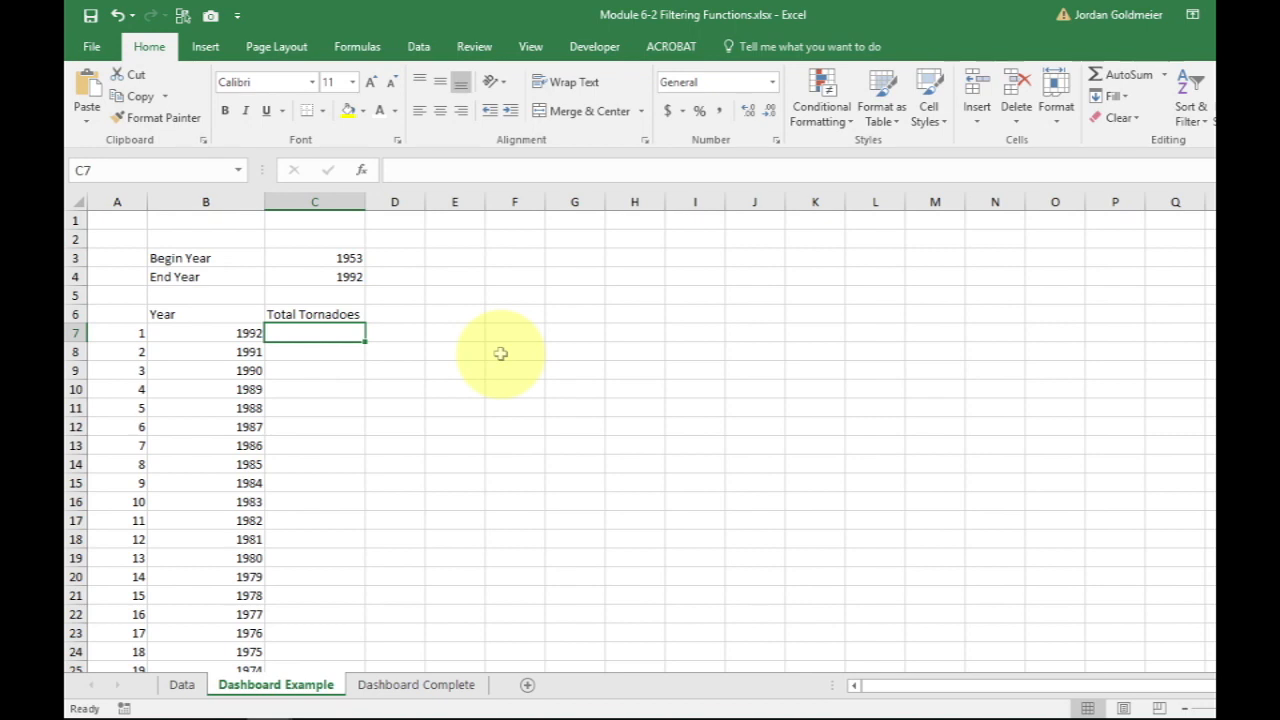
Step: Look through the years offered in the Begin Year dropdown down to the end of the list
click(314, 258)
click(373, 258)
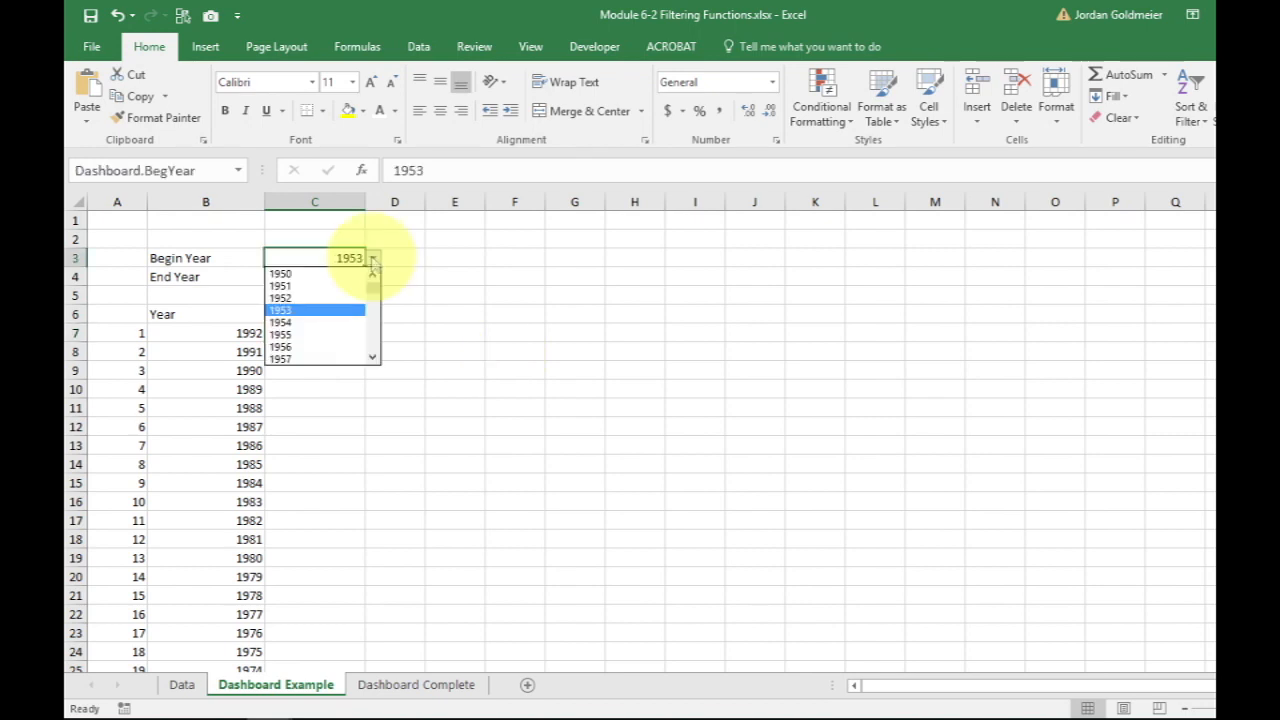
scroll(330, 315, down, 6)
scroll(374, 346, down, 6)
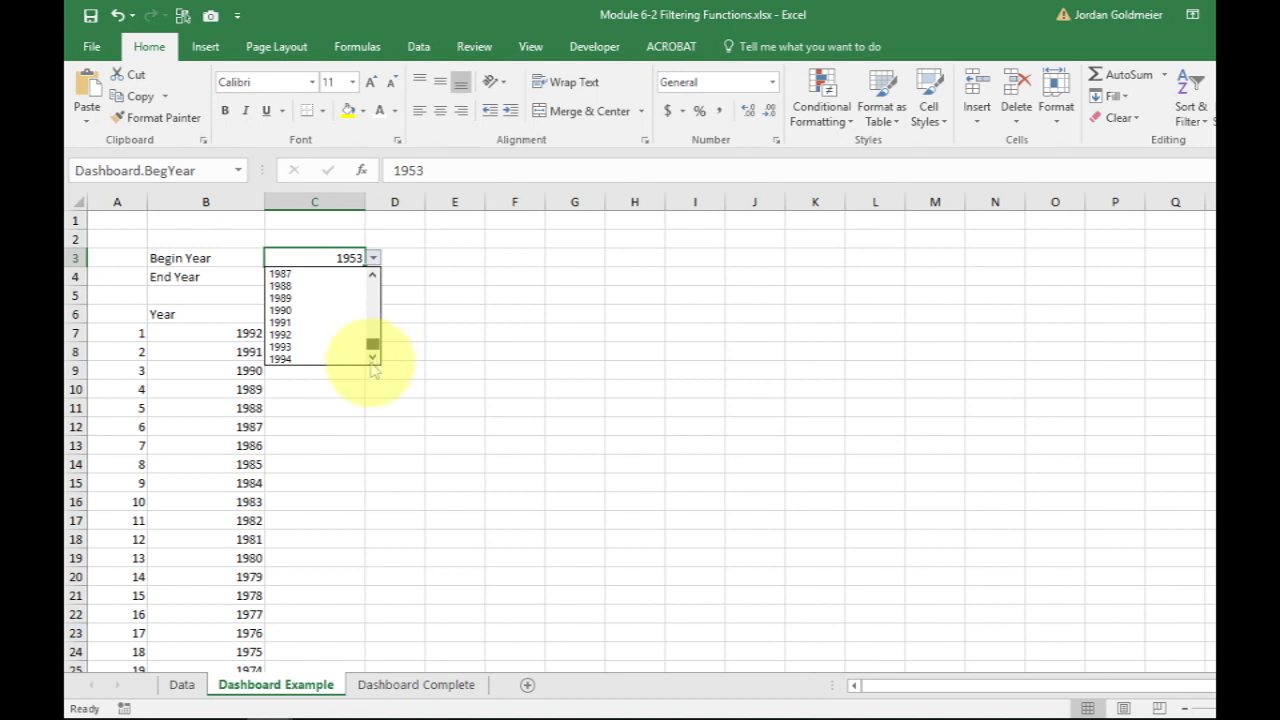
key(Escape)
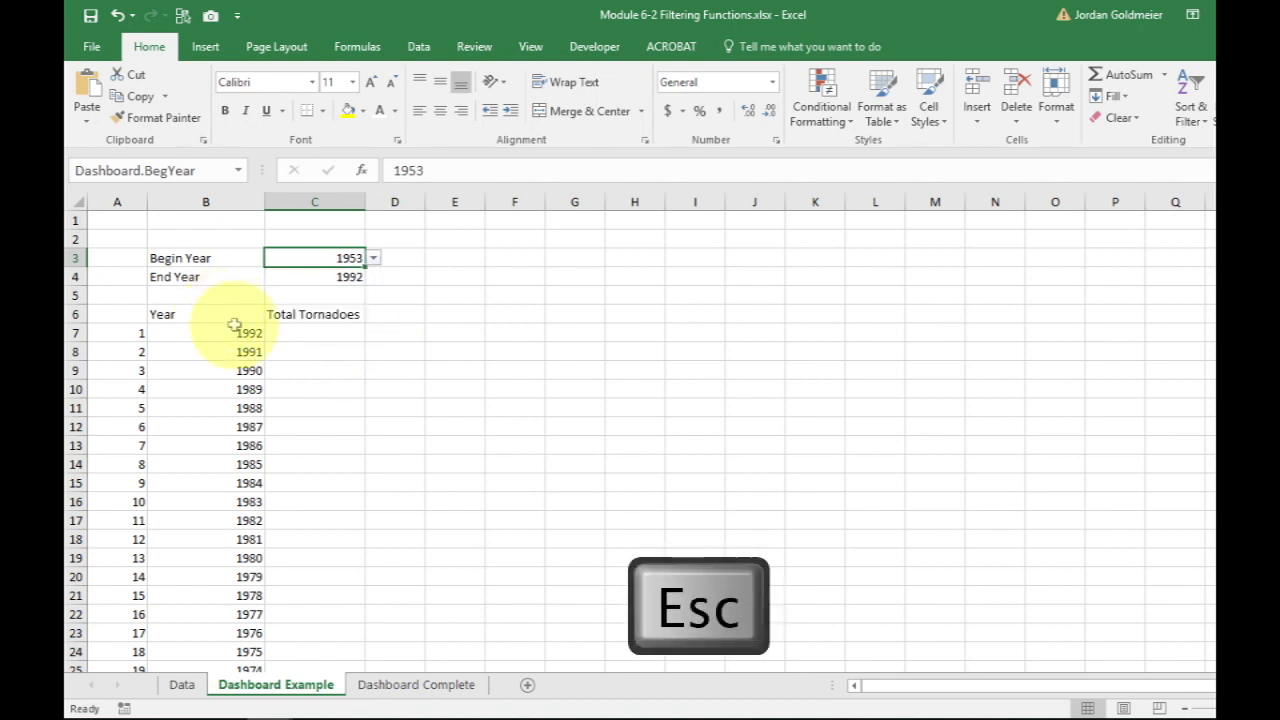
Step: Write the formula =match(B7,data[Total Tornadoes],0) in C7, the first cell under Total Tornadoes
click(289, 350)
click(289, 331)
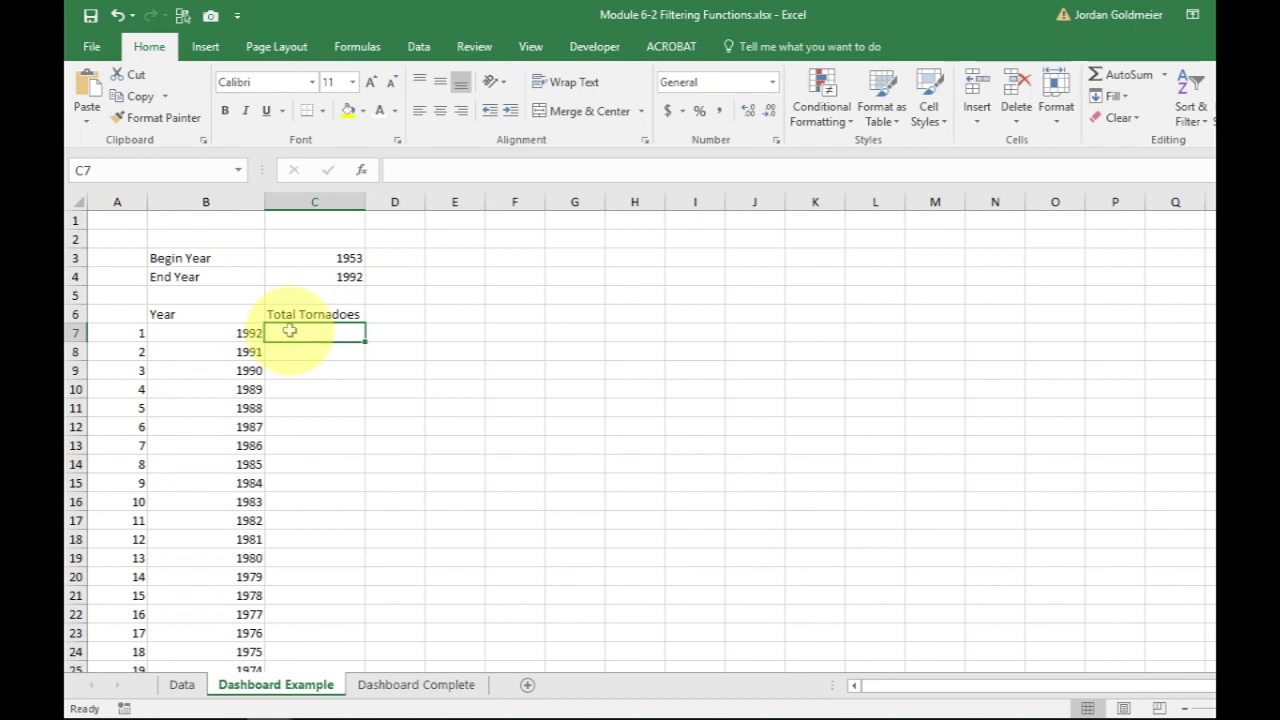
text(=)
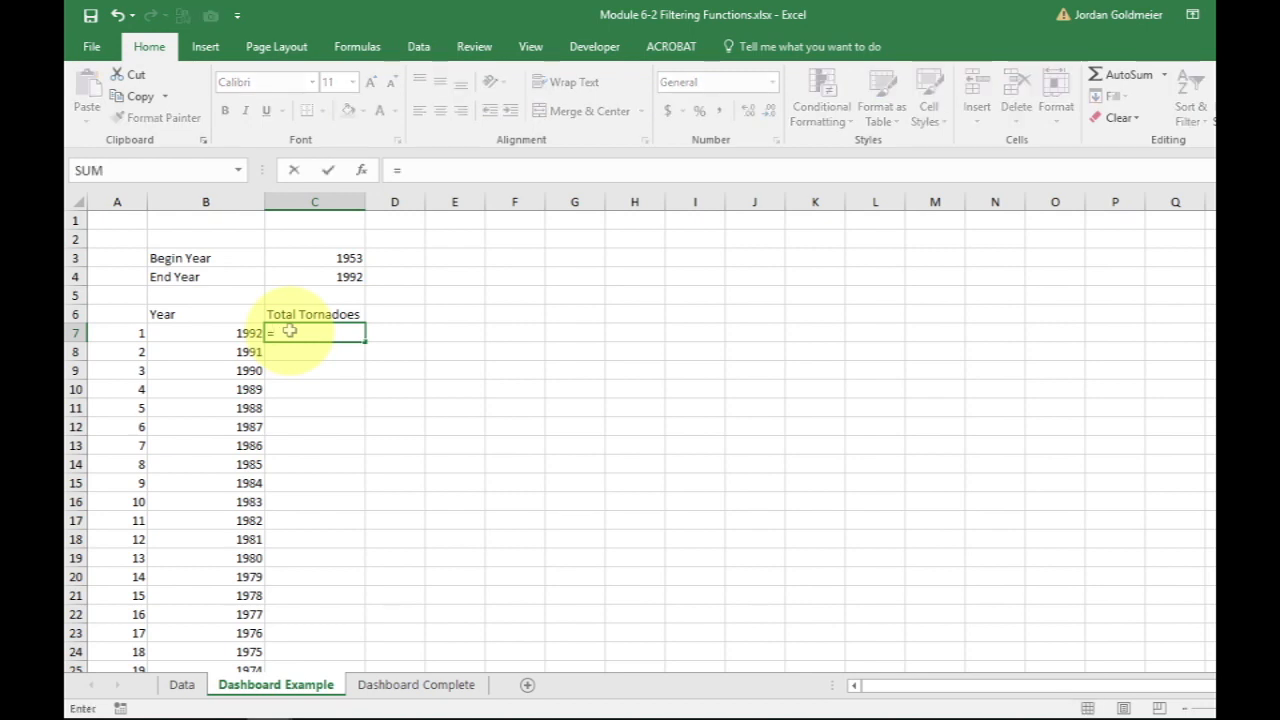
text(match()
key(Left)
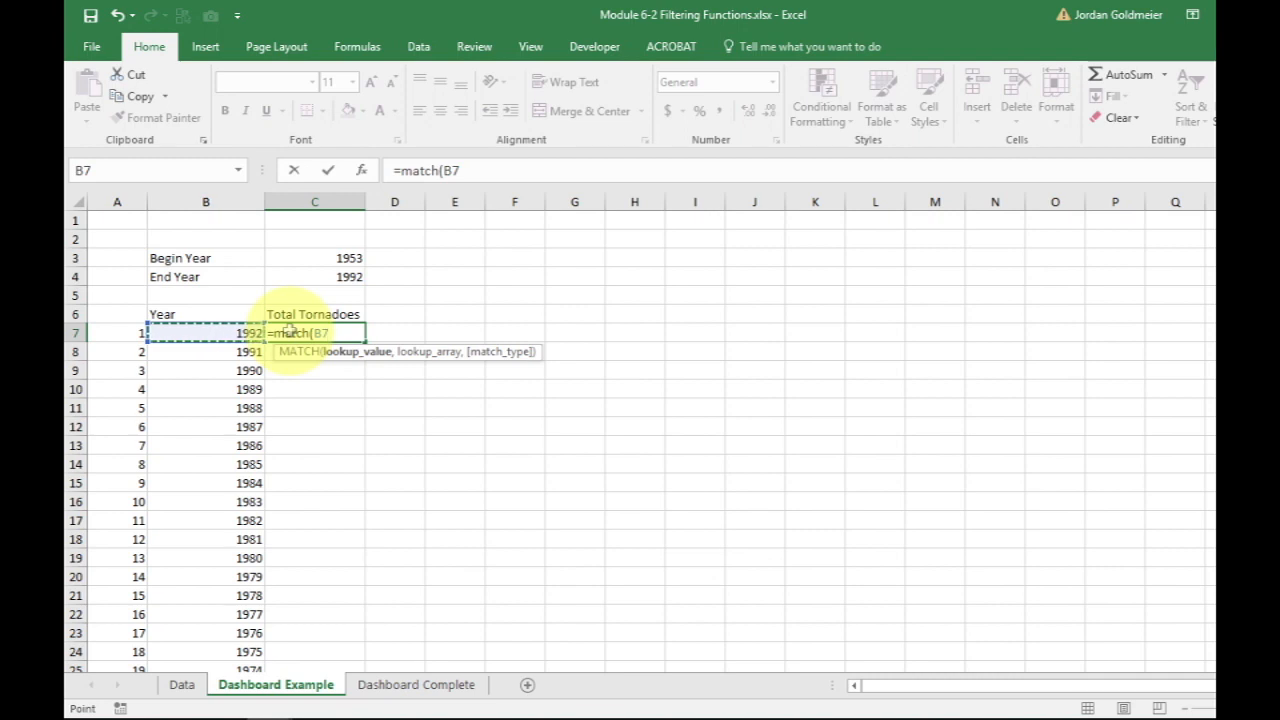
text(,)
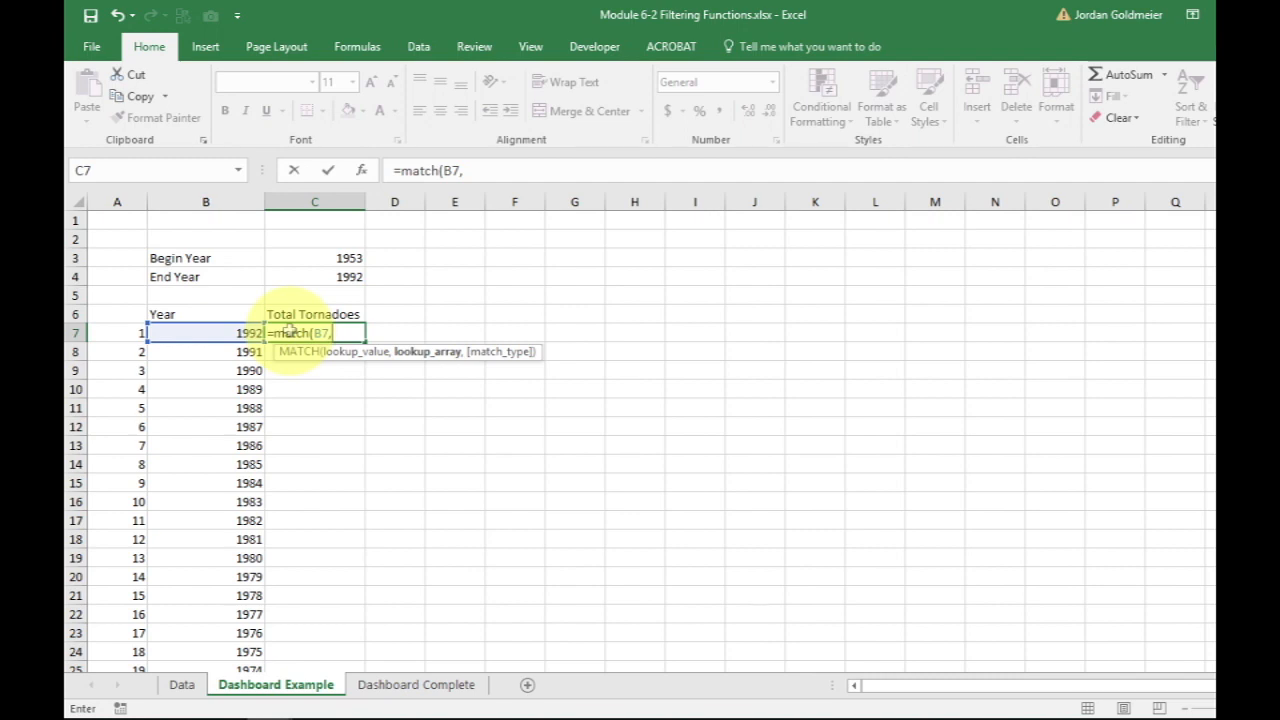
text(data)
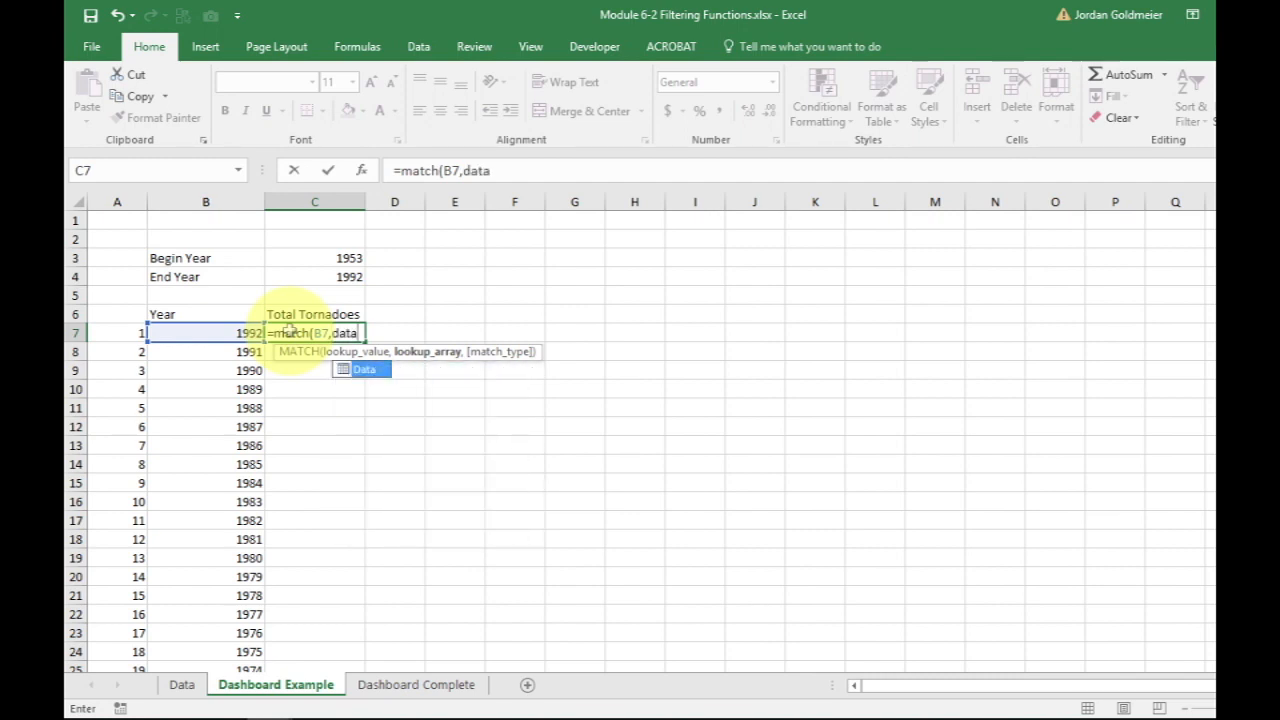
text([Total To)
key(Tab)
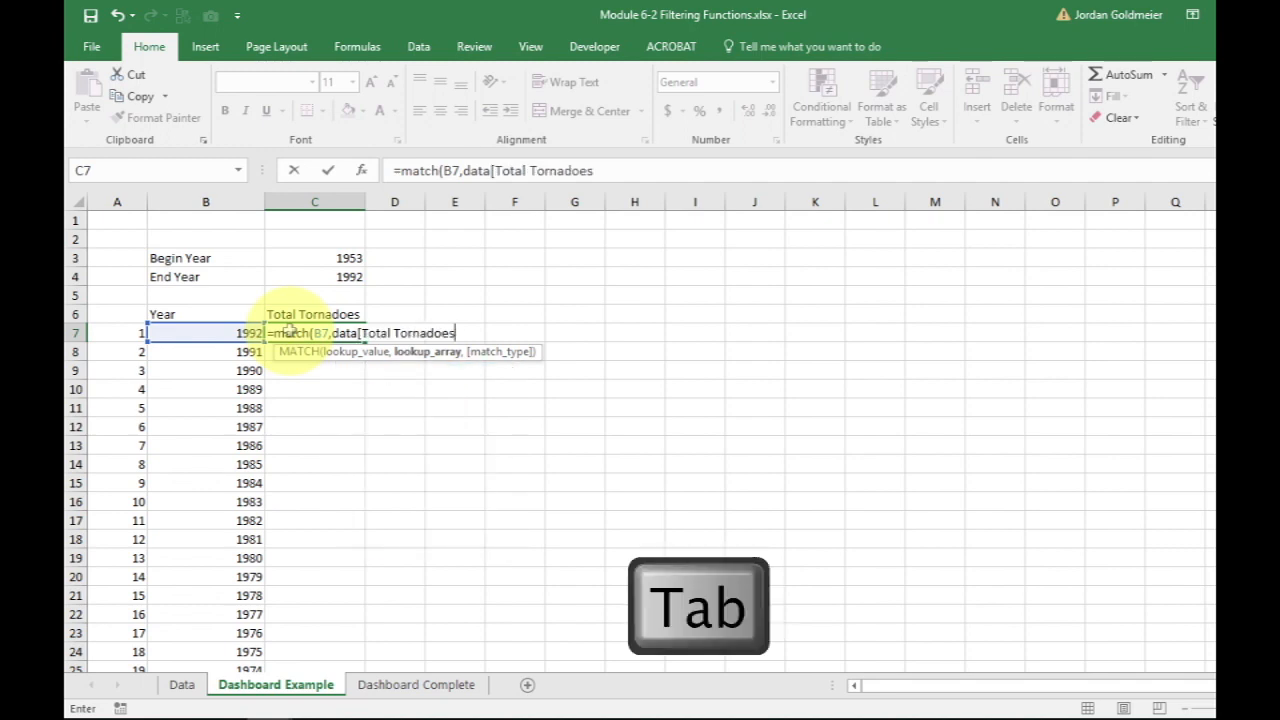
text(],)
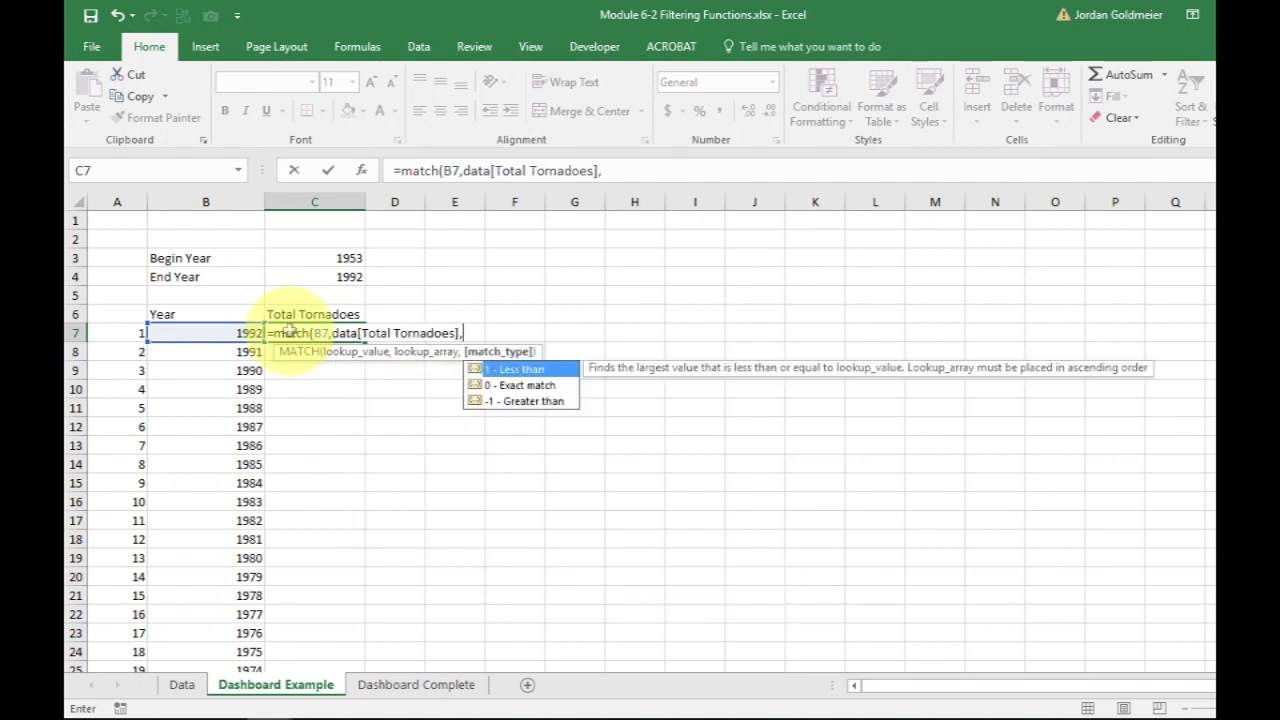
text(0))
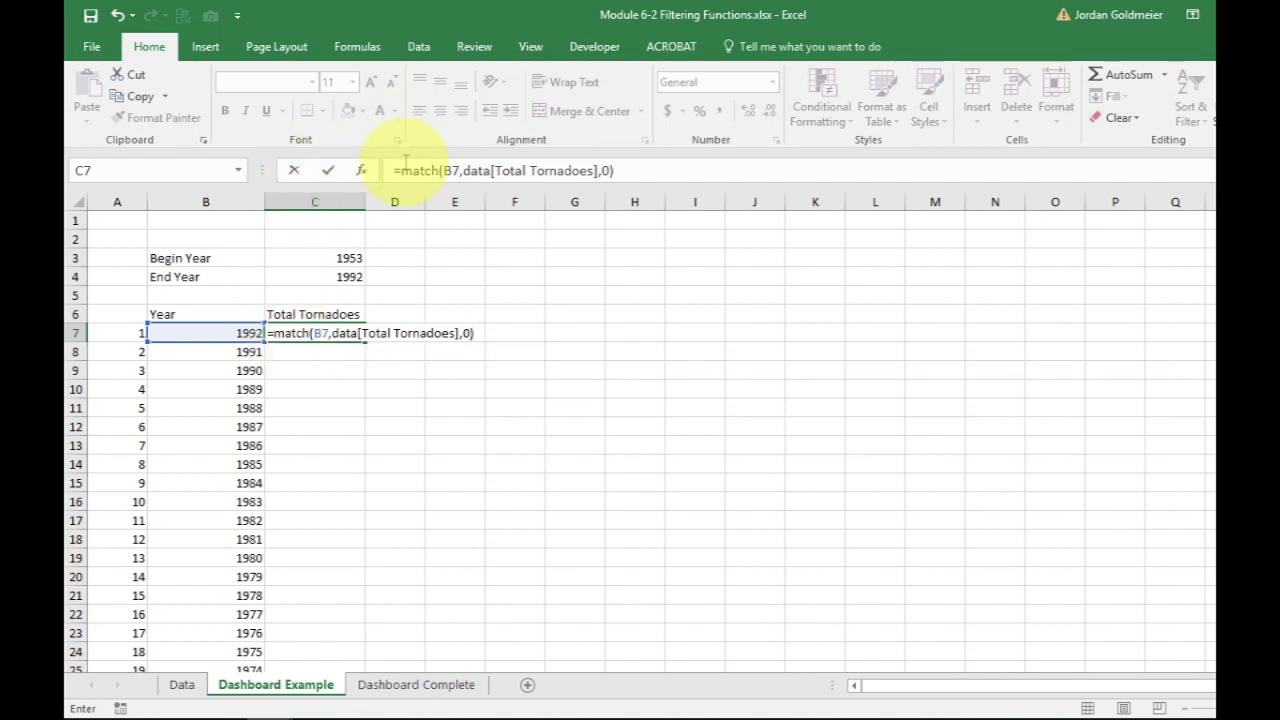
Step: Wrap the MATCH in C7 in an INDEX over the total tornadoes column: =index(data[Total Tornadoes], match(B7,data[Total Tornadoes],0))
click(405, 164)
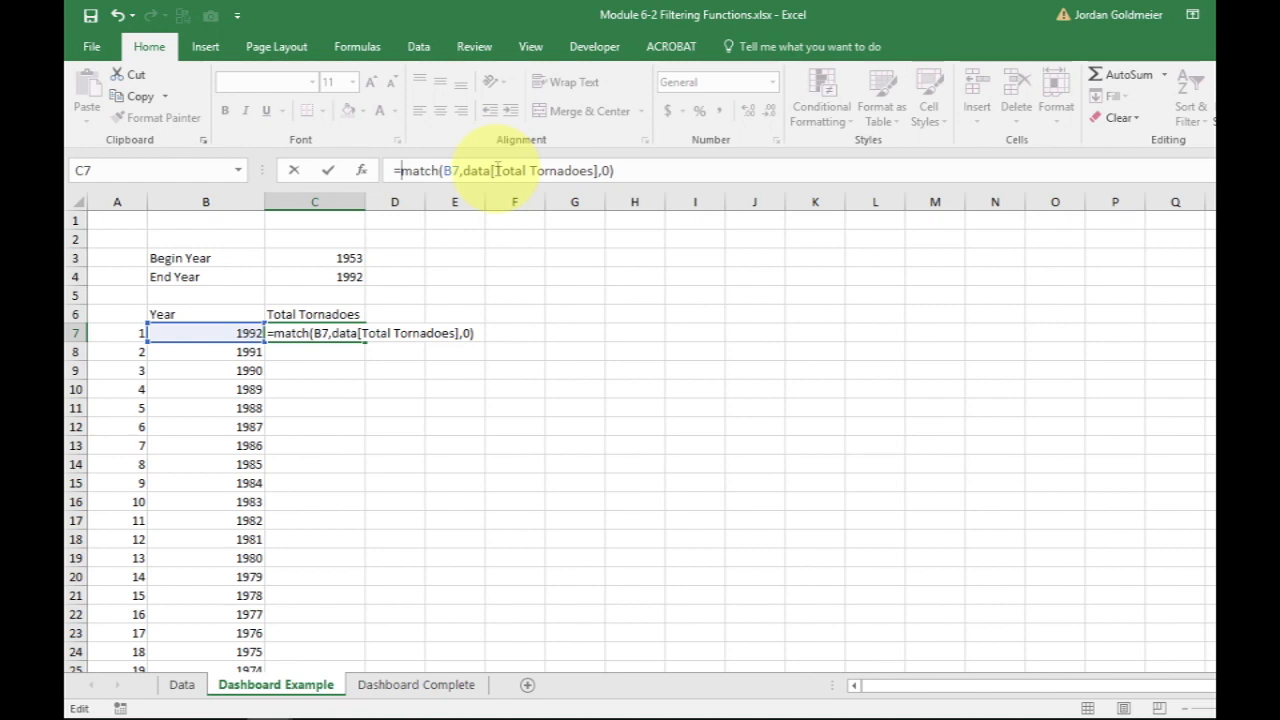
key(Left)
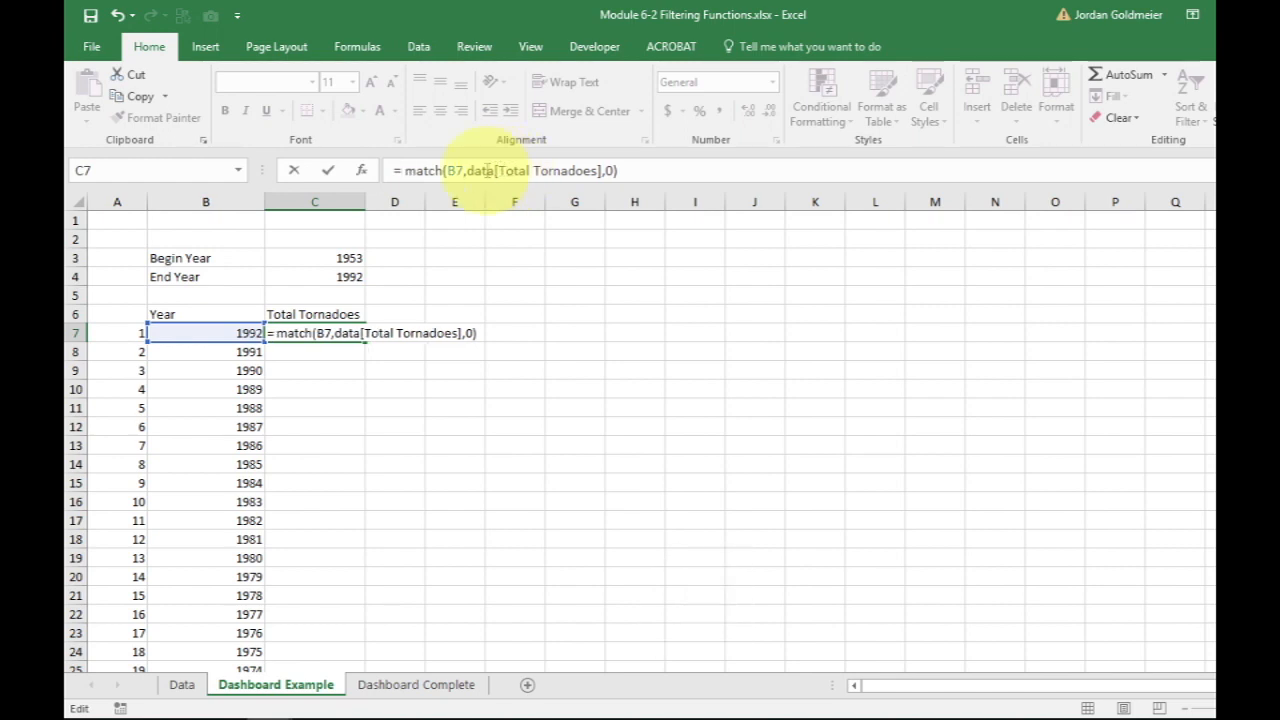
text(index)
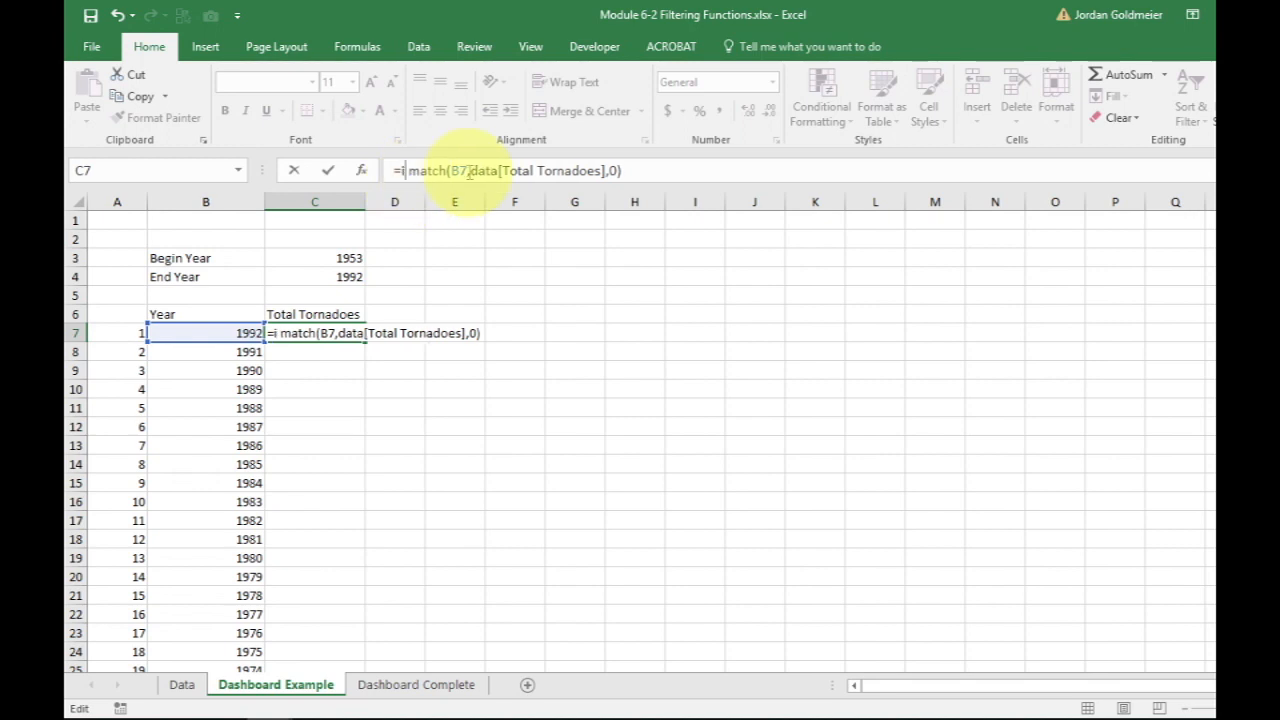
text(()
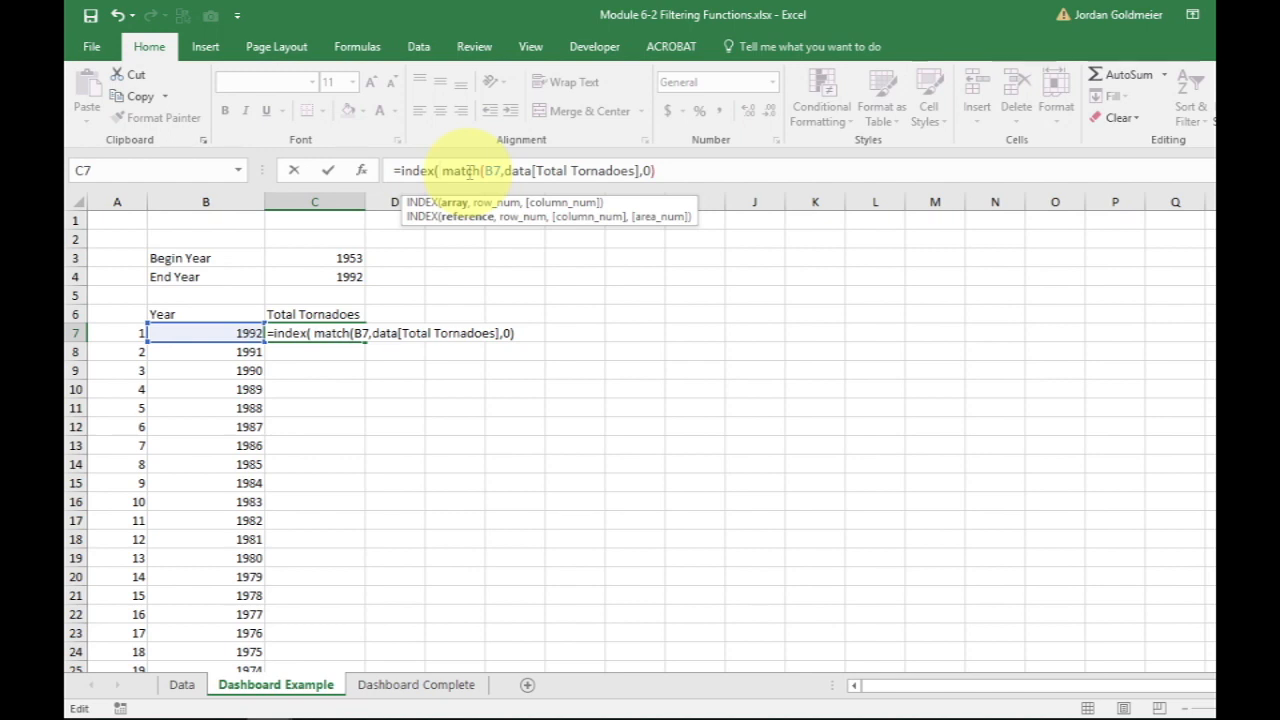
text(data[to)
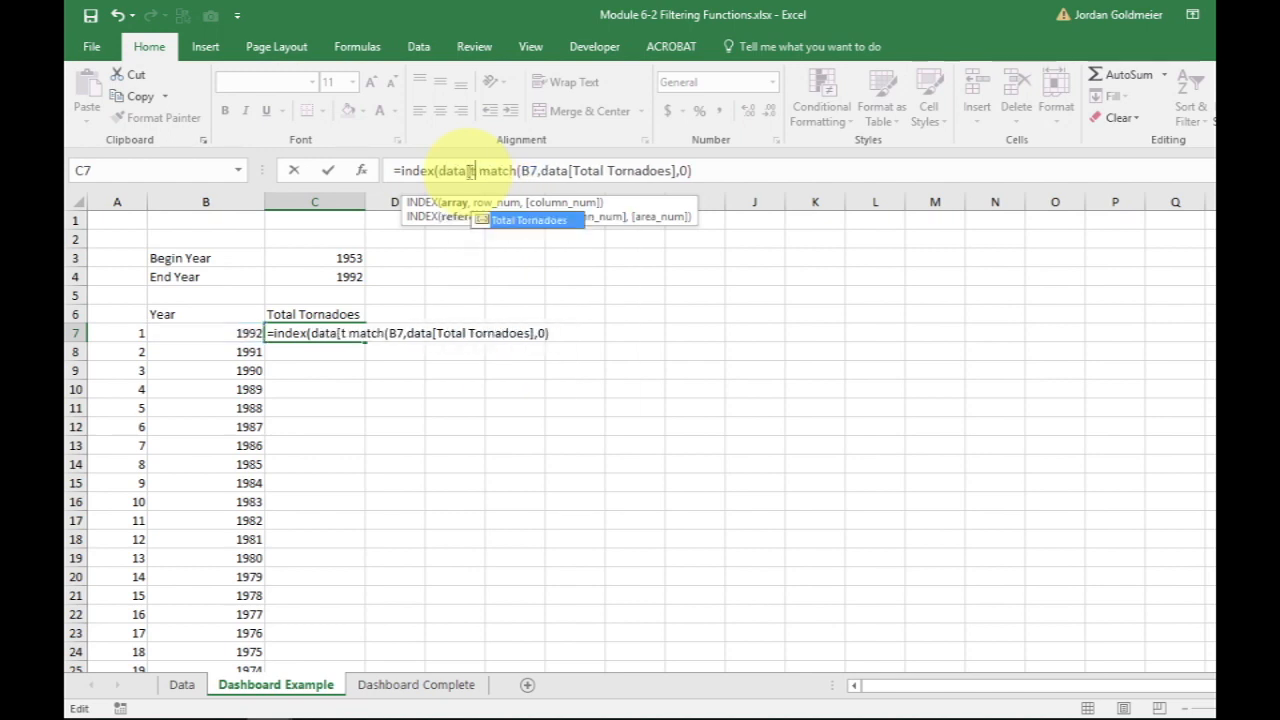
key(Tab)
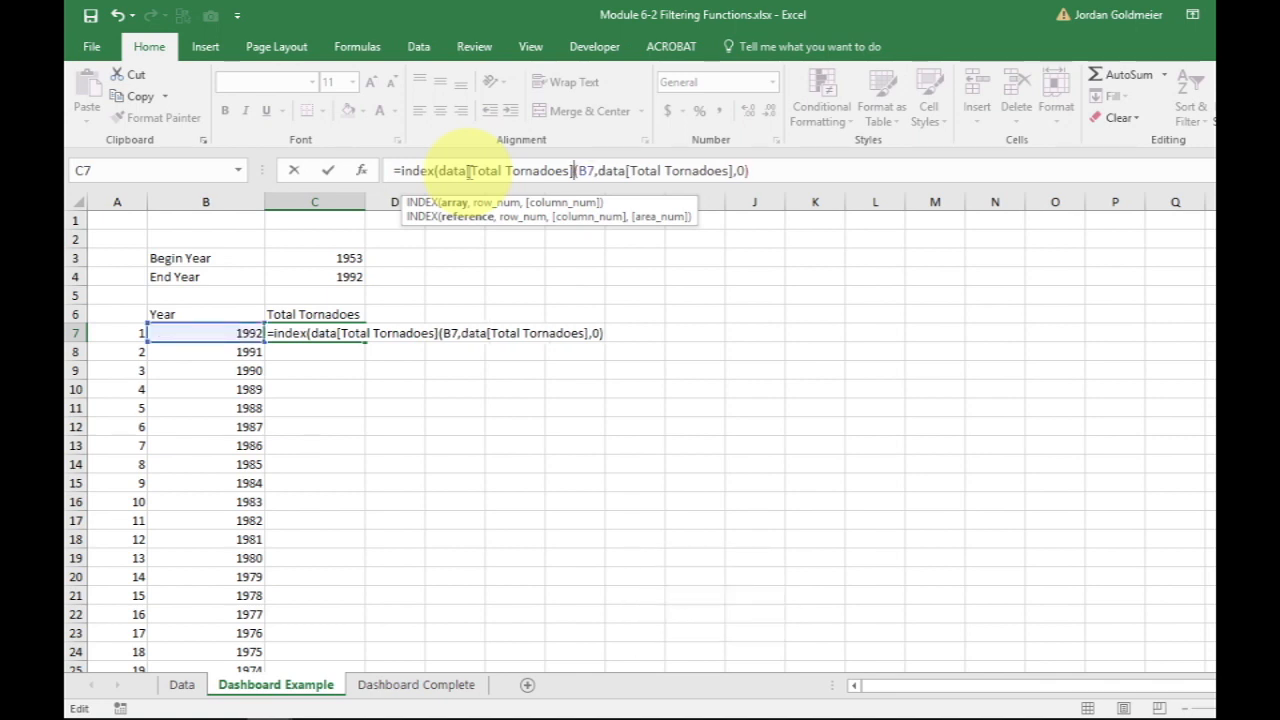
text(, match)
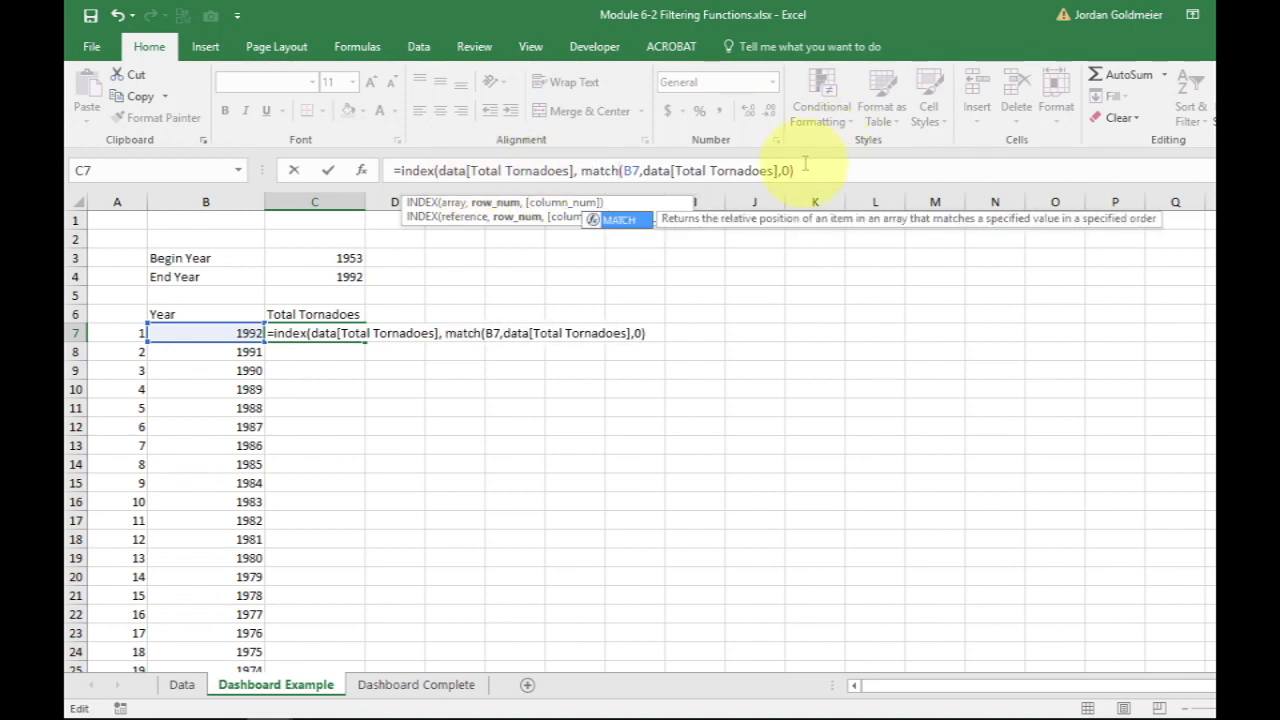
click(806, 170)
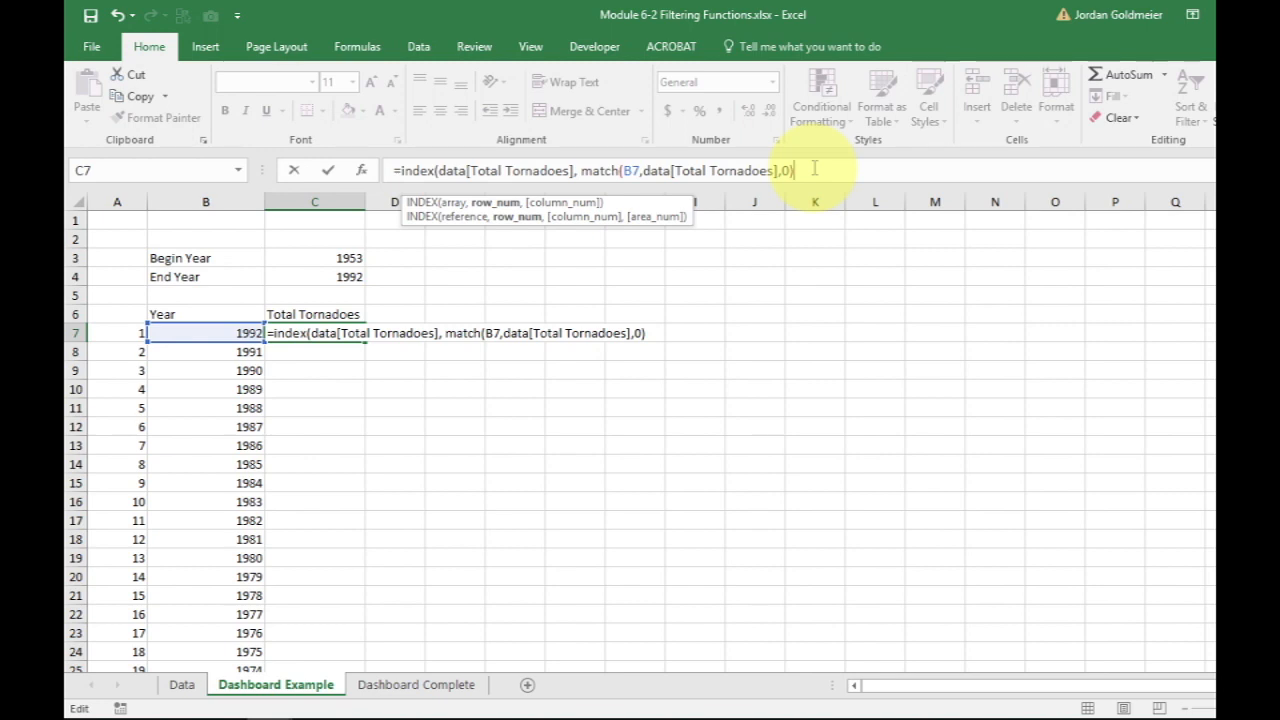
text())
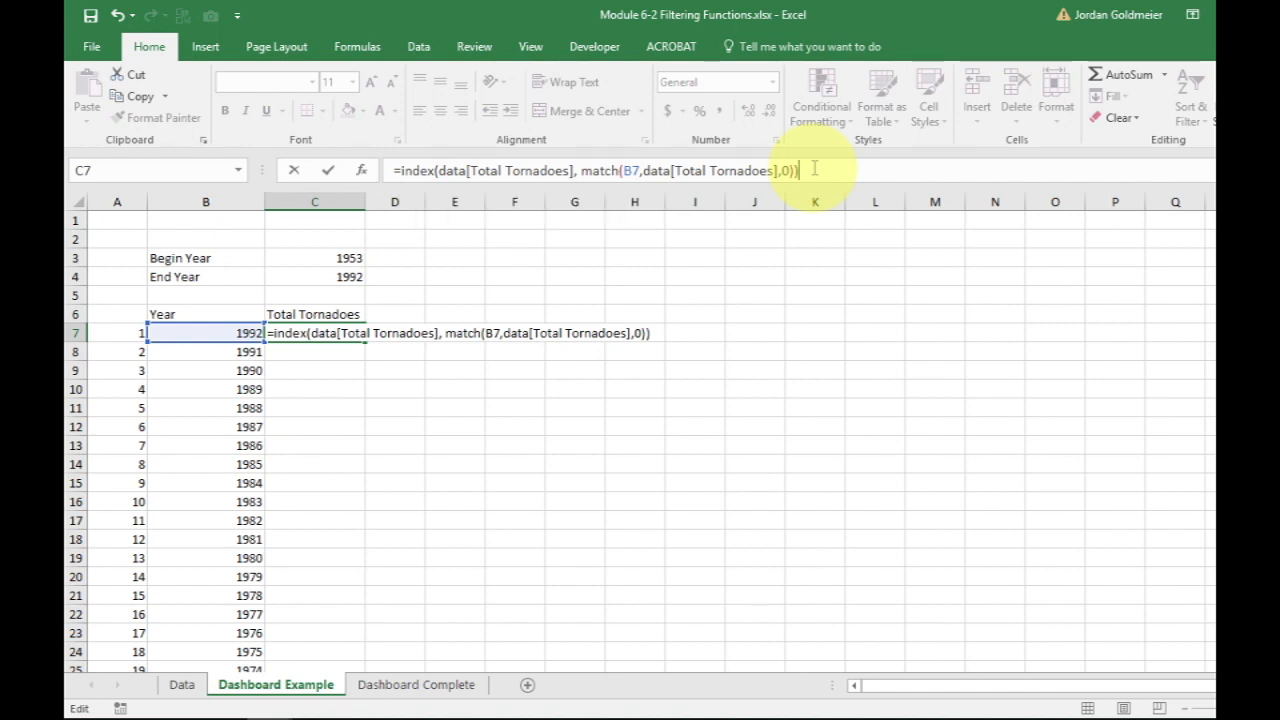
key(Return)
key(Up)
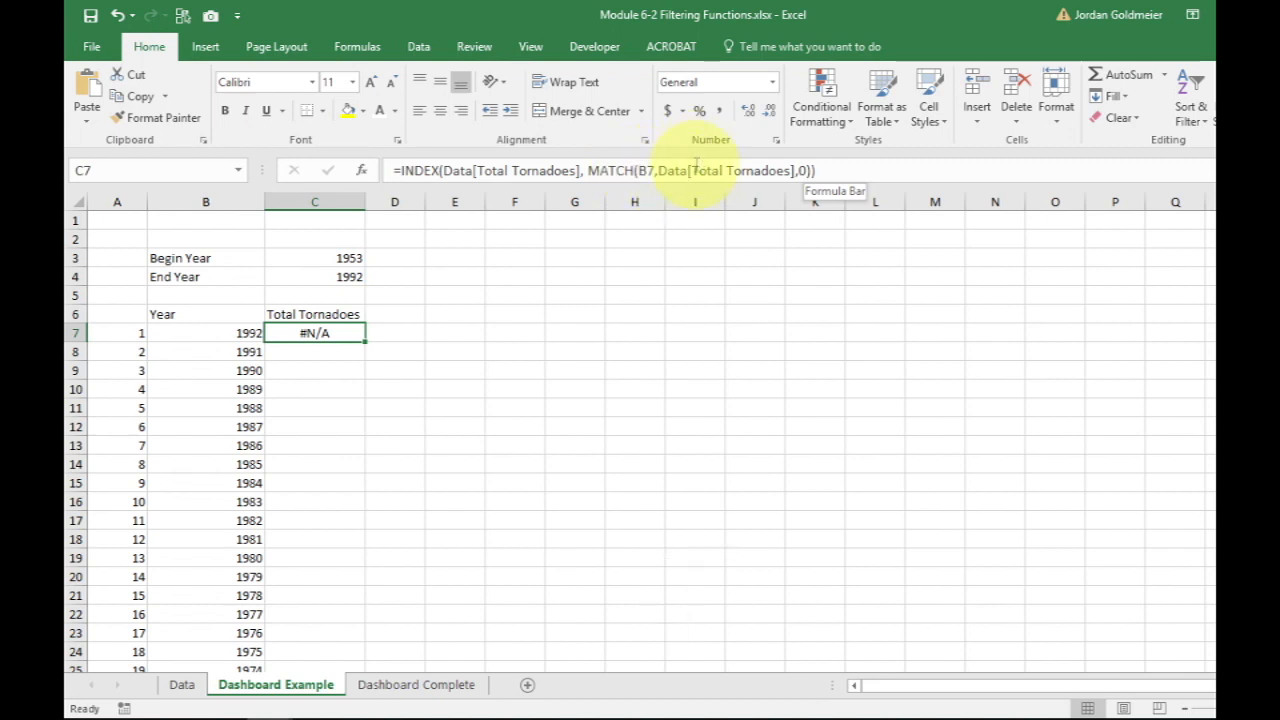
Step: Change the MATCH lookup array in the C7 formula to Data[Year]
drag(692, 170, 788, 172)
click(788, 172)
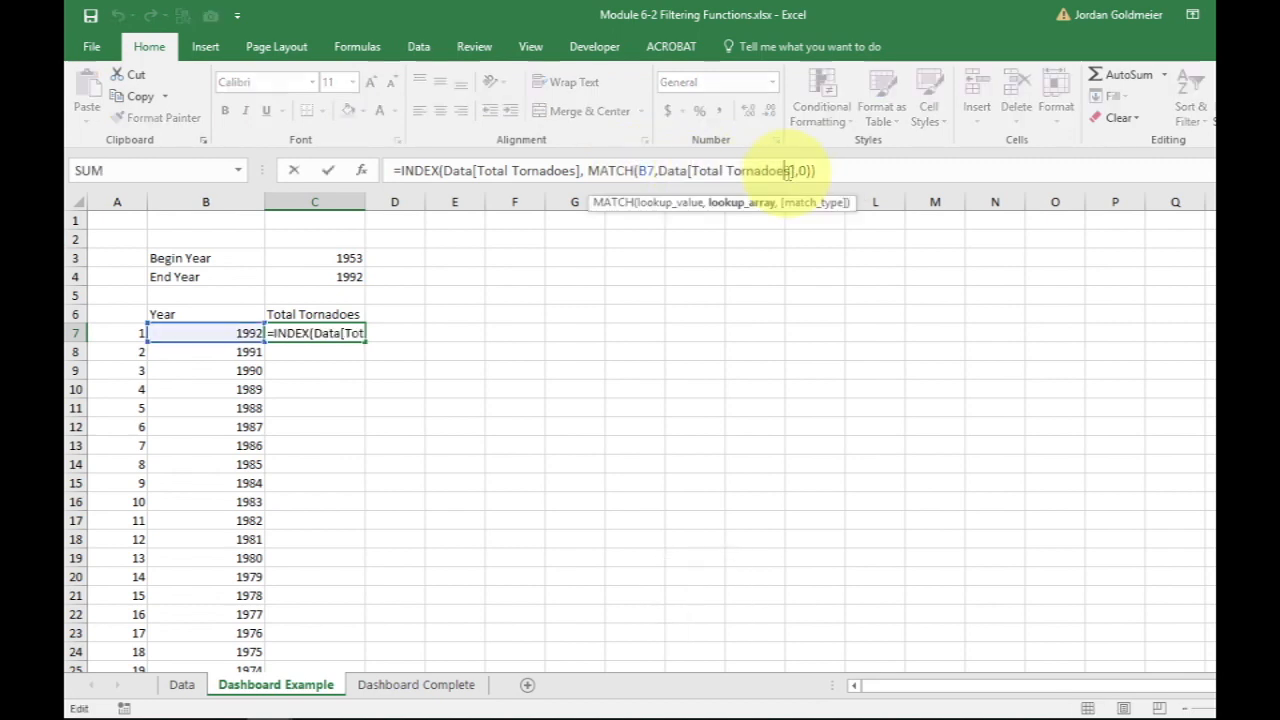
key(BackSpace)
key(BackSpace)
key(BackSpace)
key(BackSpace)
key(BackSpace)
key(BackSpace)
key(BackSpace)
key(BackSpace)
key(BackSpace)
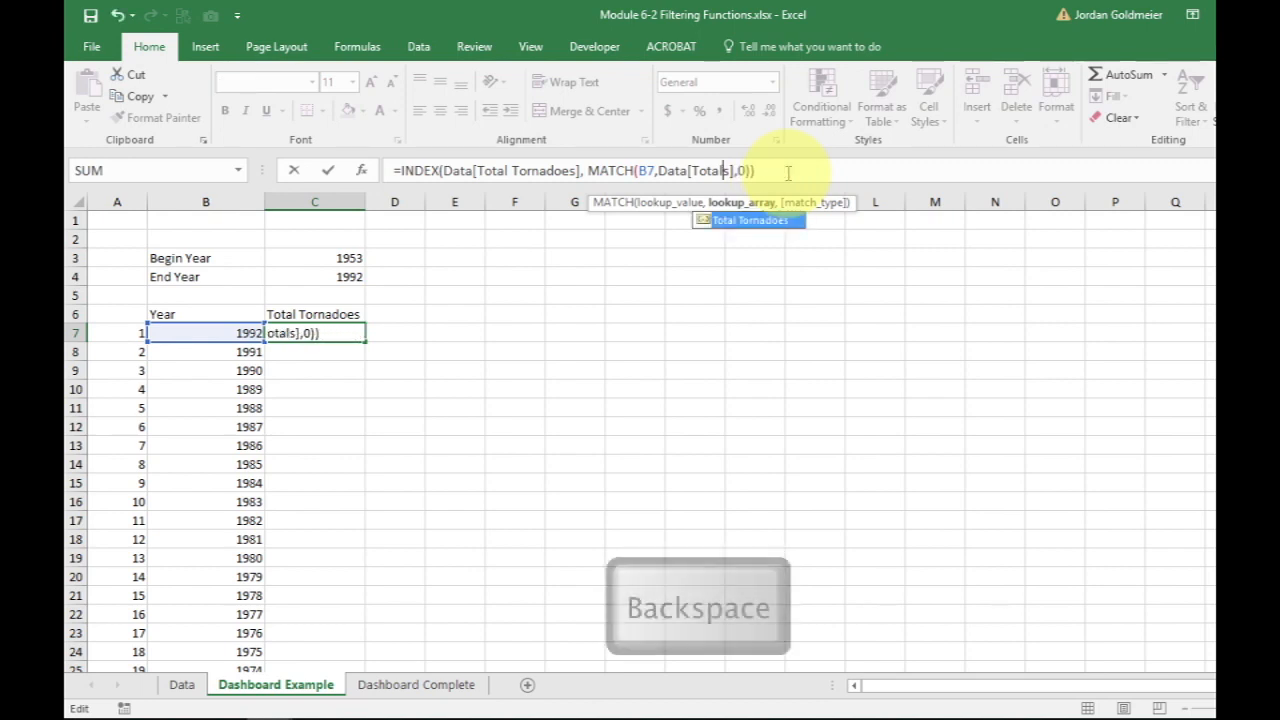
key(BackSpace)
key(BackSpace)
key(BackSpace)
key(BackSpace)
key(shift+Right)
text(Y)
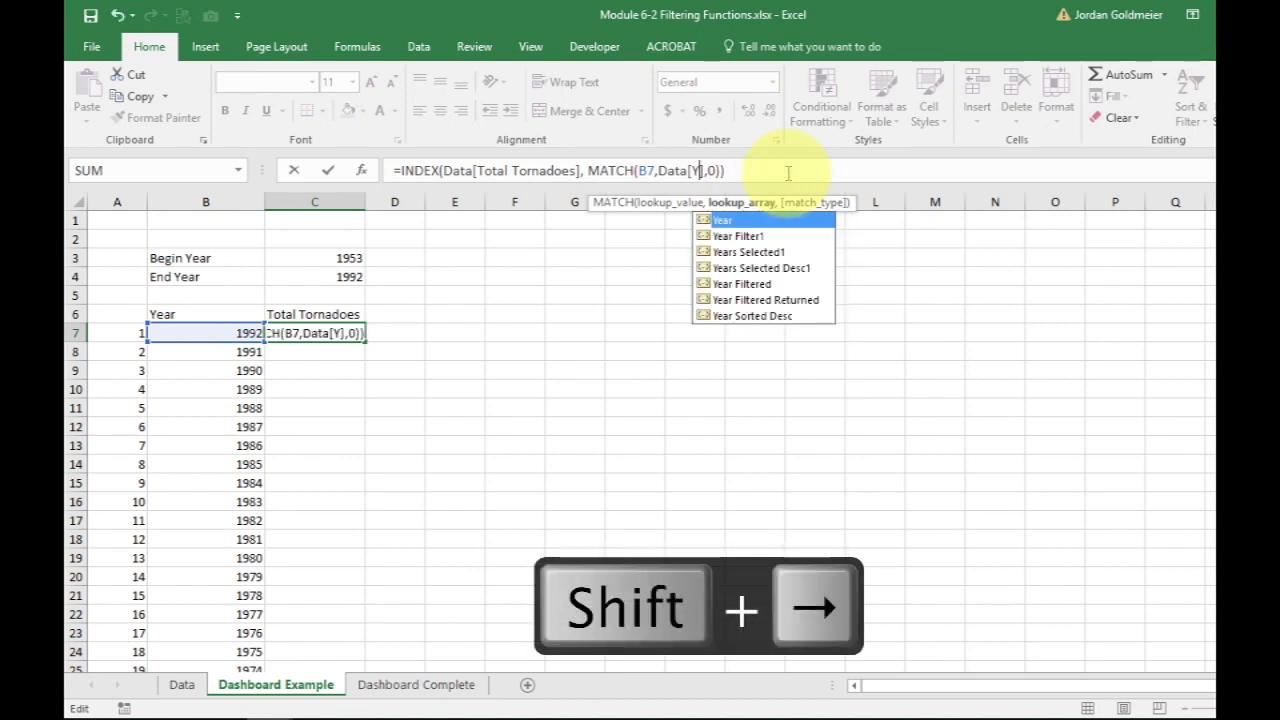
text(ear])
key(BackSpace)
key(Return)
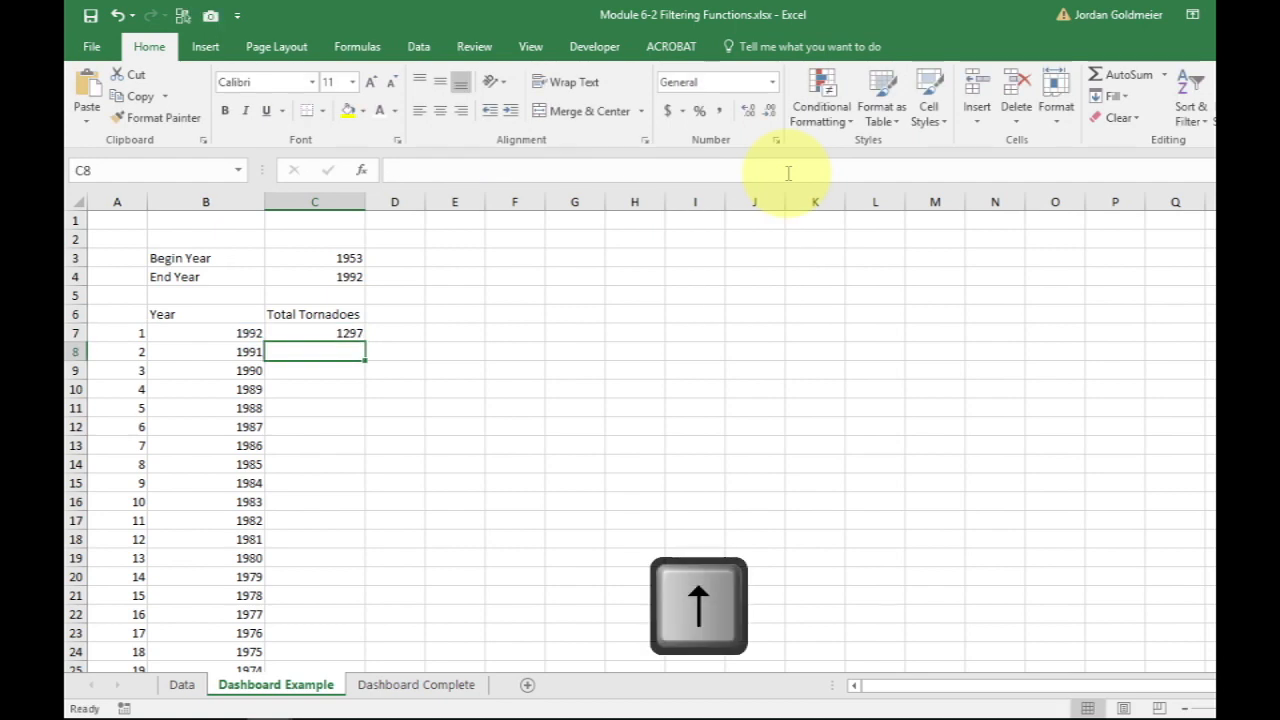
key(Up)
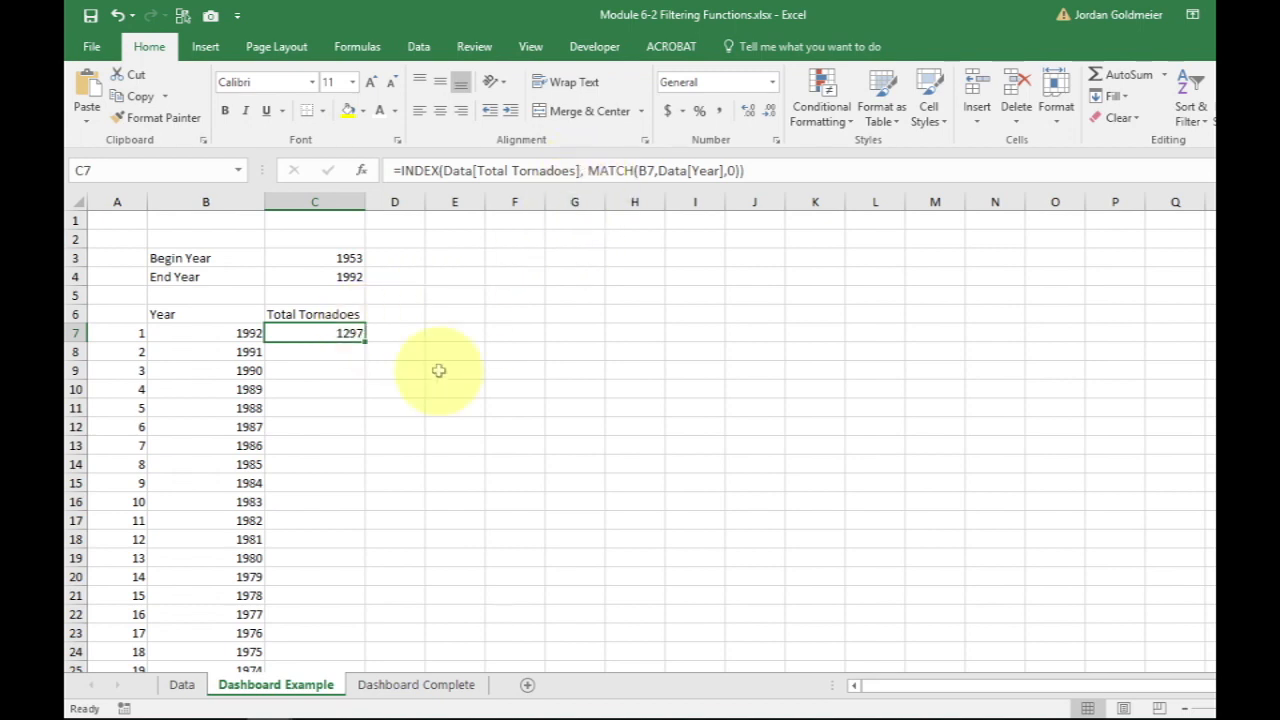
Step: Fill the Total Tornadoes formula from C7 down to C51 and check the rows whose year is 0
drag(365, 341, 365, 343)
double_click(365, 343)
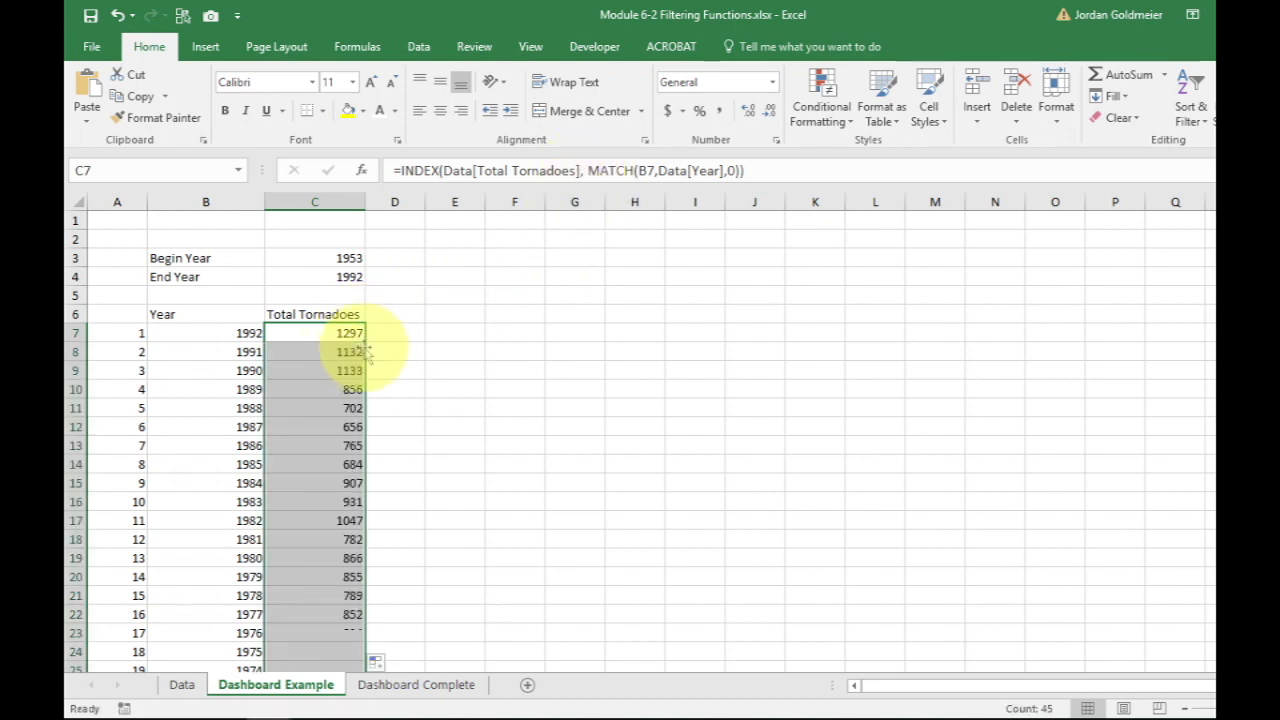
scroll(347, 400, down, 9)
scroll(330, 425, down, 3)
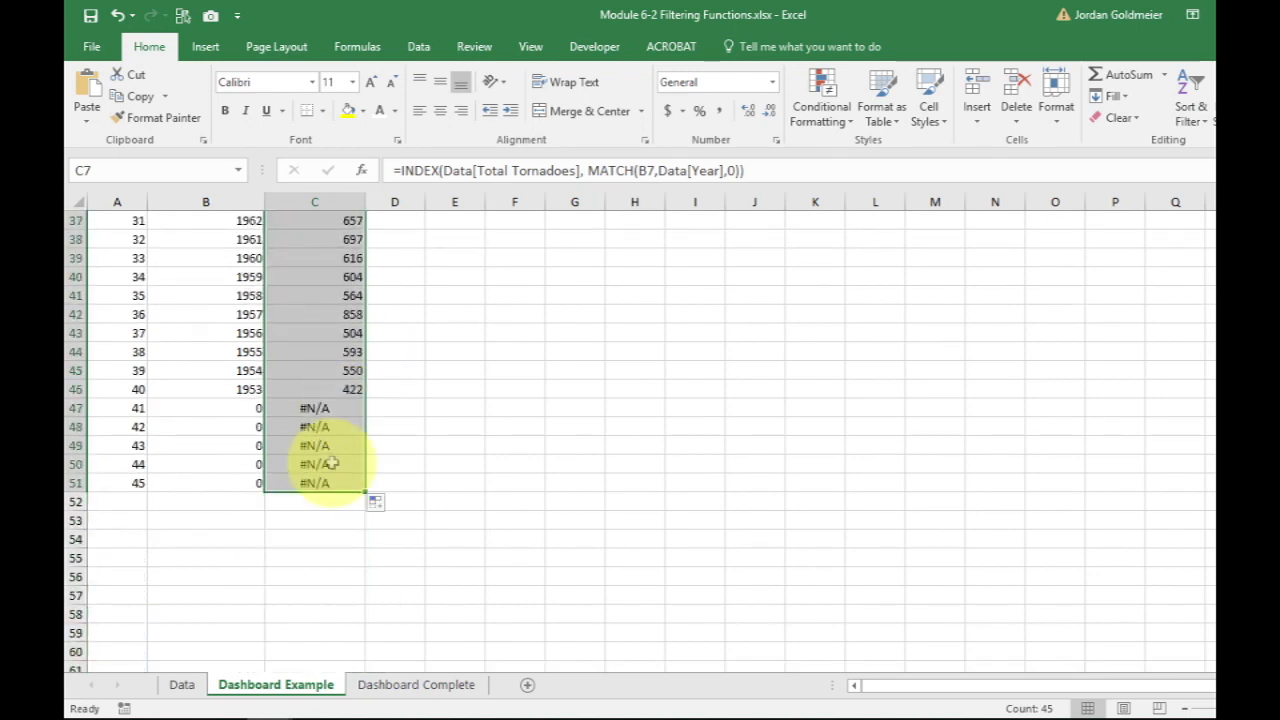
click(323, 407)
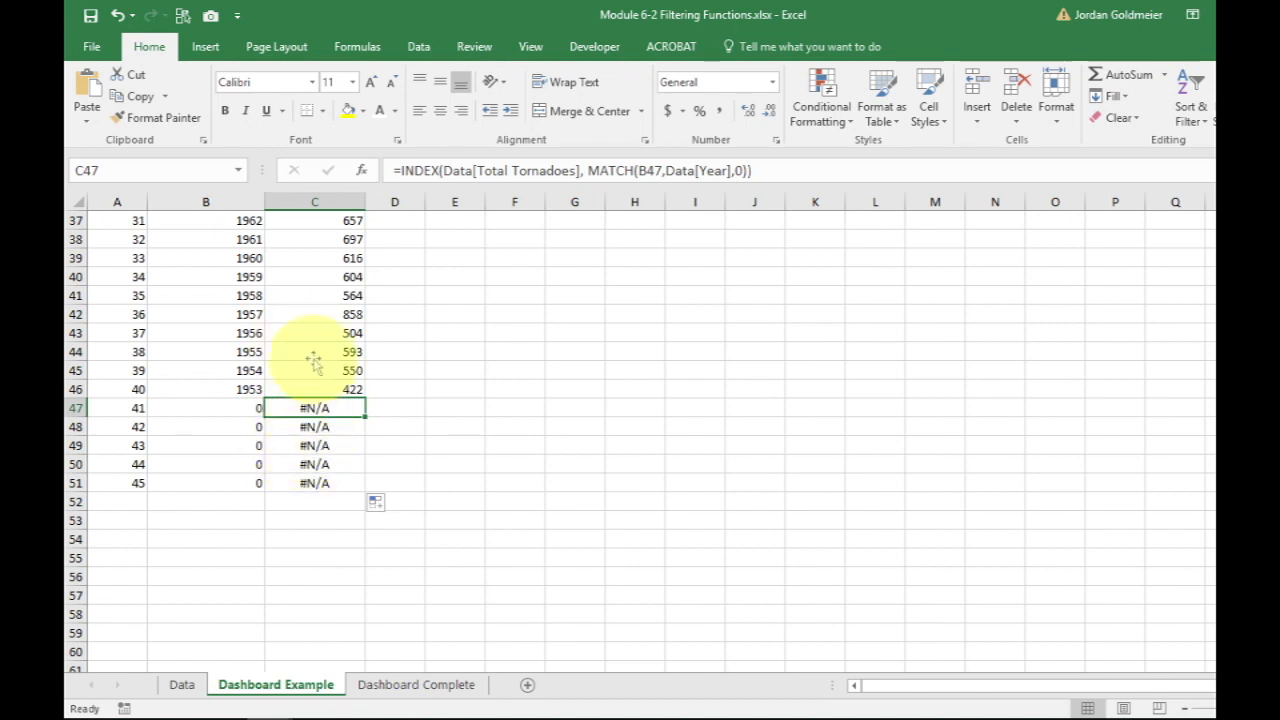
Step: Wrap the INDEX formula in C7 in IFERROR with an empty string "" as the error value
scroll(314, 362, up, 12)
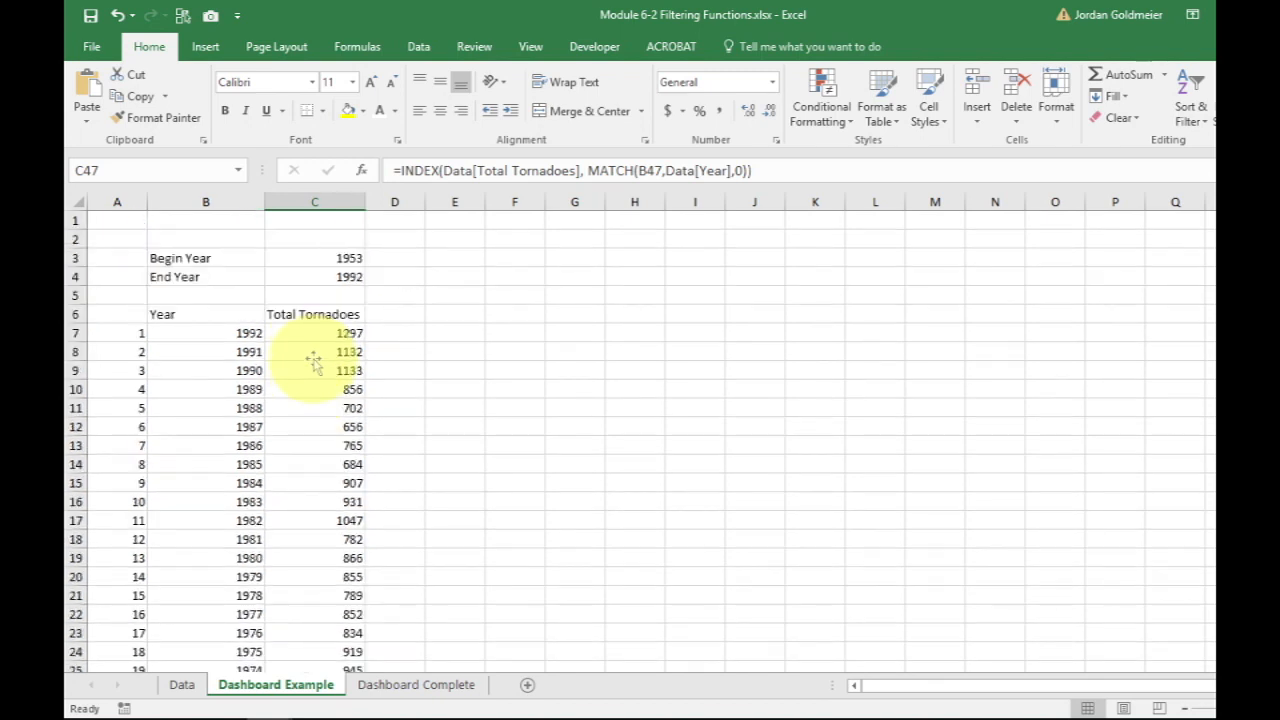
click(314, 336)
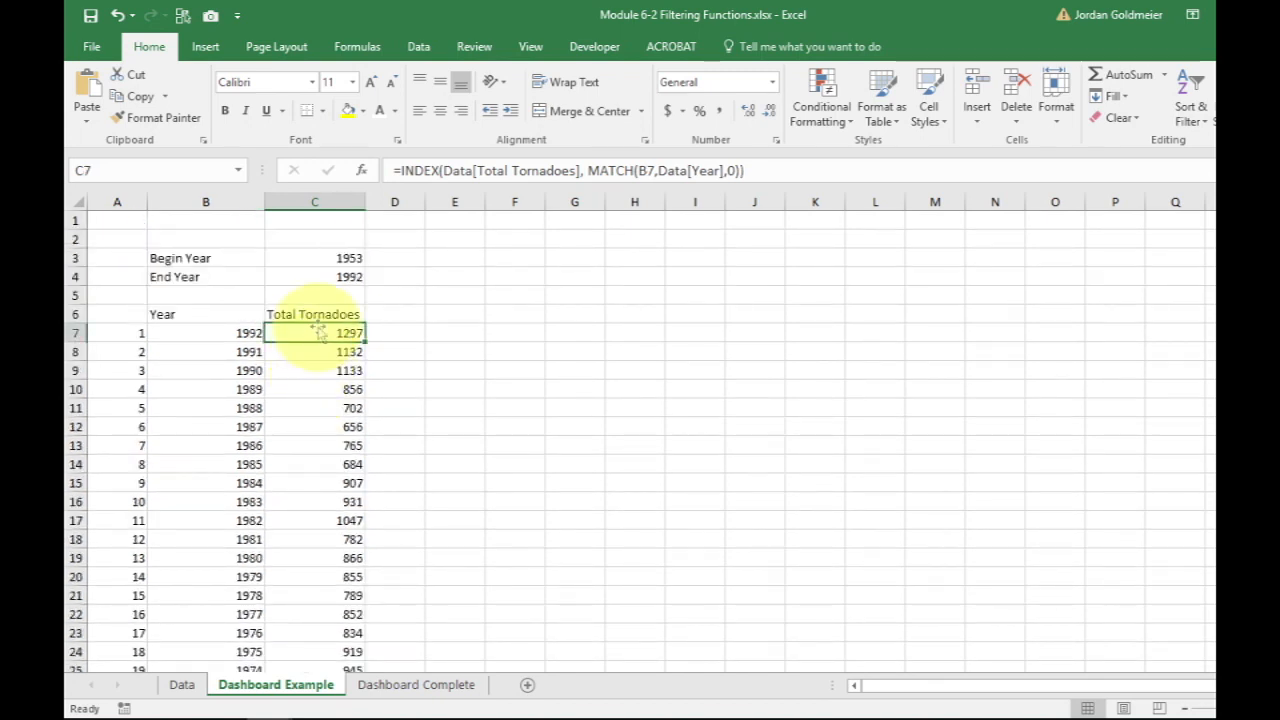
click(399, 170)
key(Right)
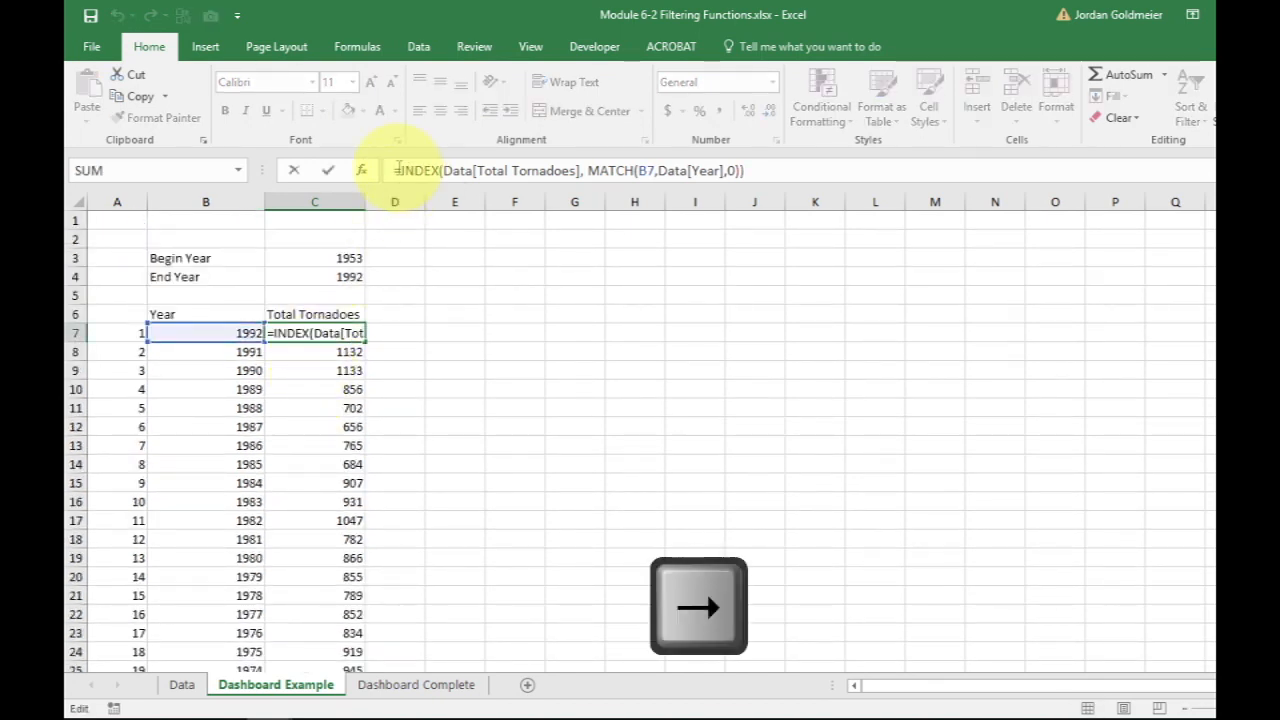
text(if)
key(Tab)
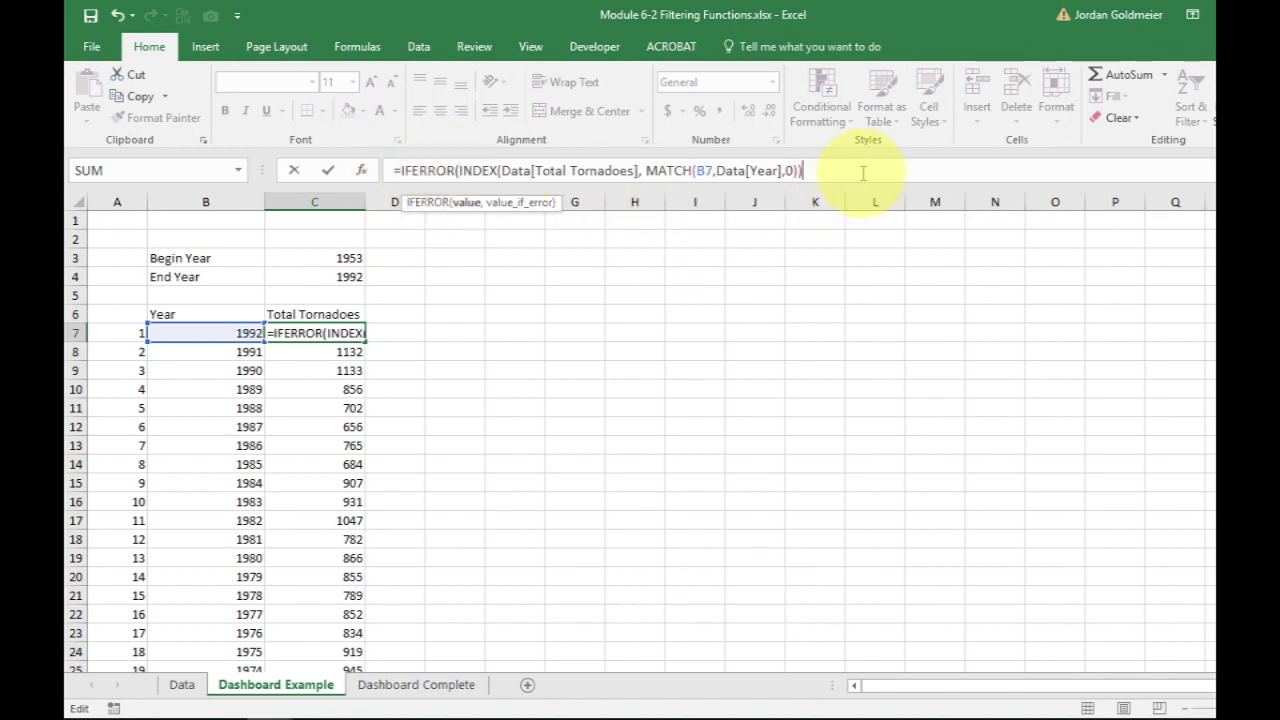
text(,)
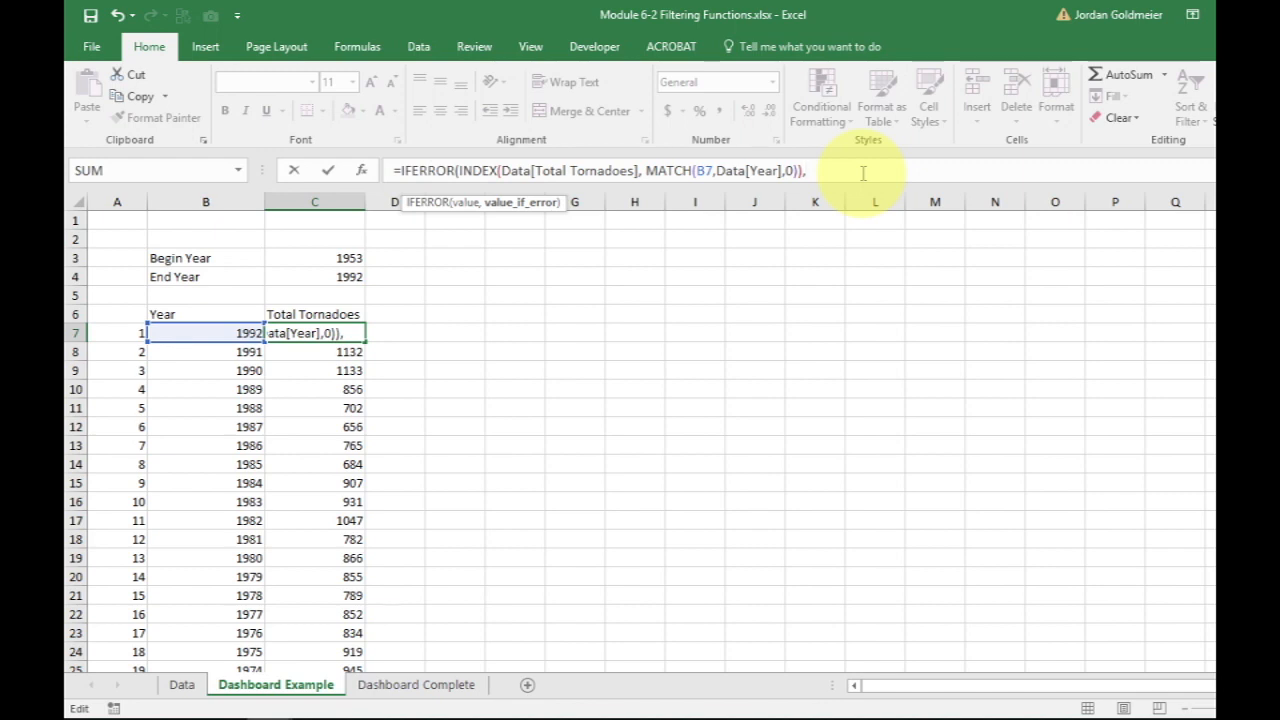
text(""))
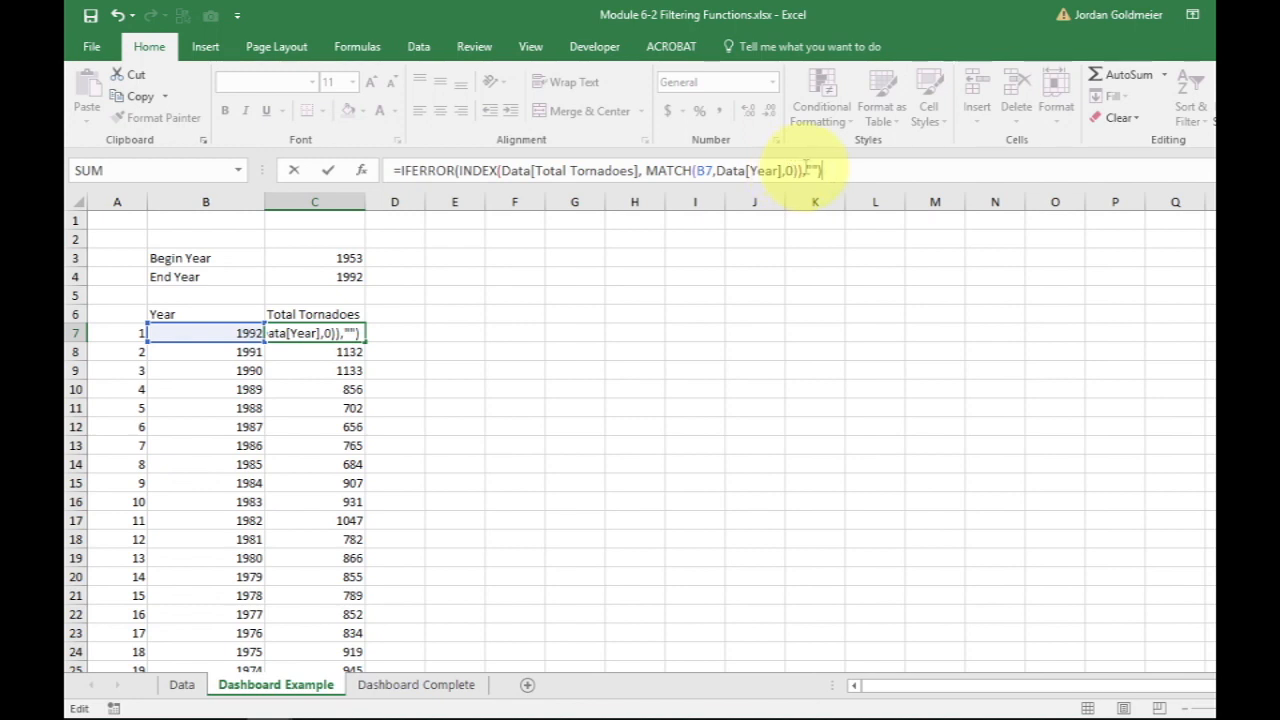
drag(801, 170, 459, 172)
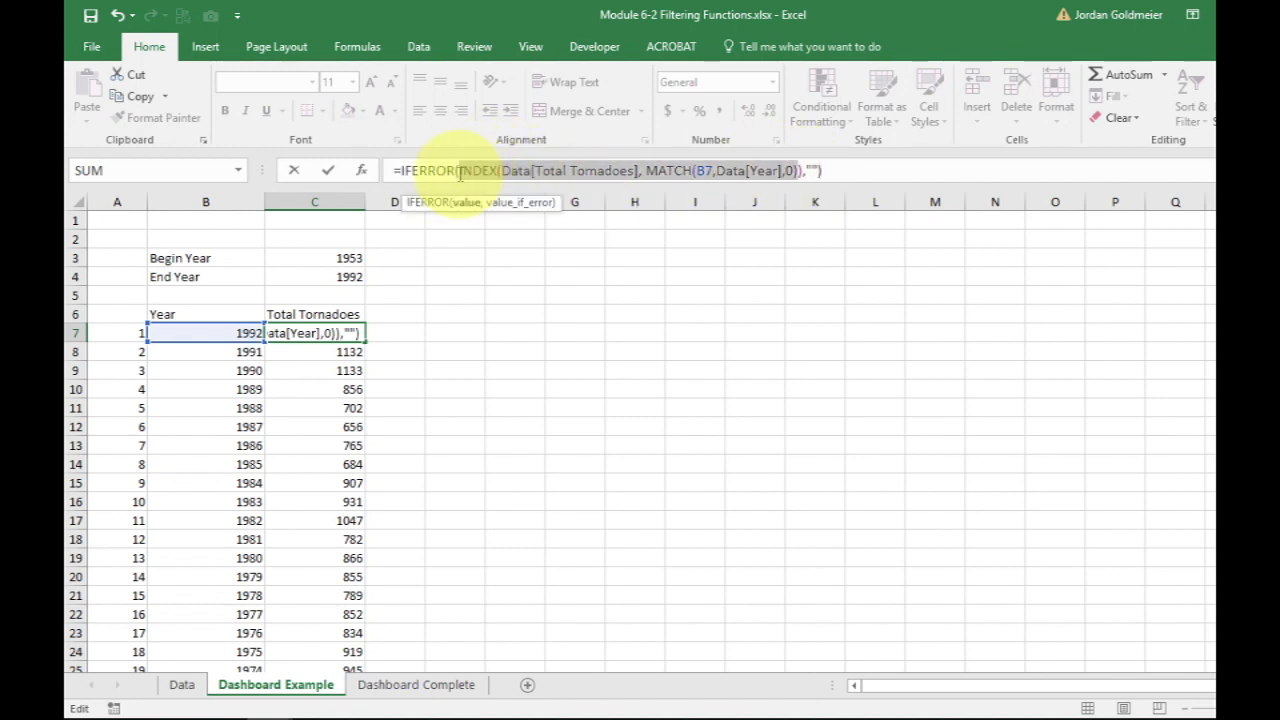
click(808, 171)
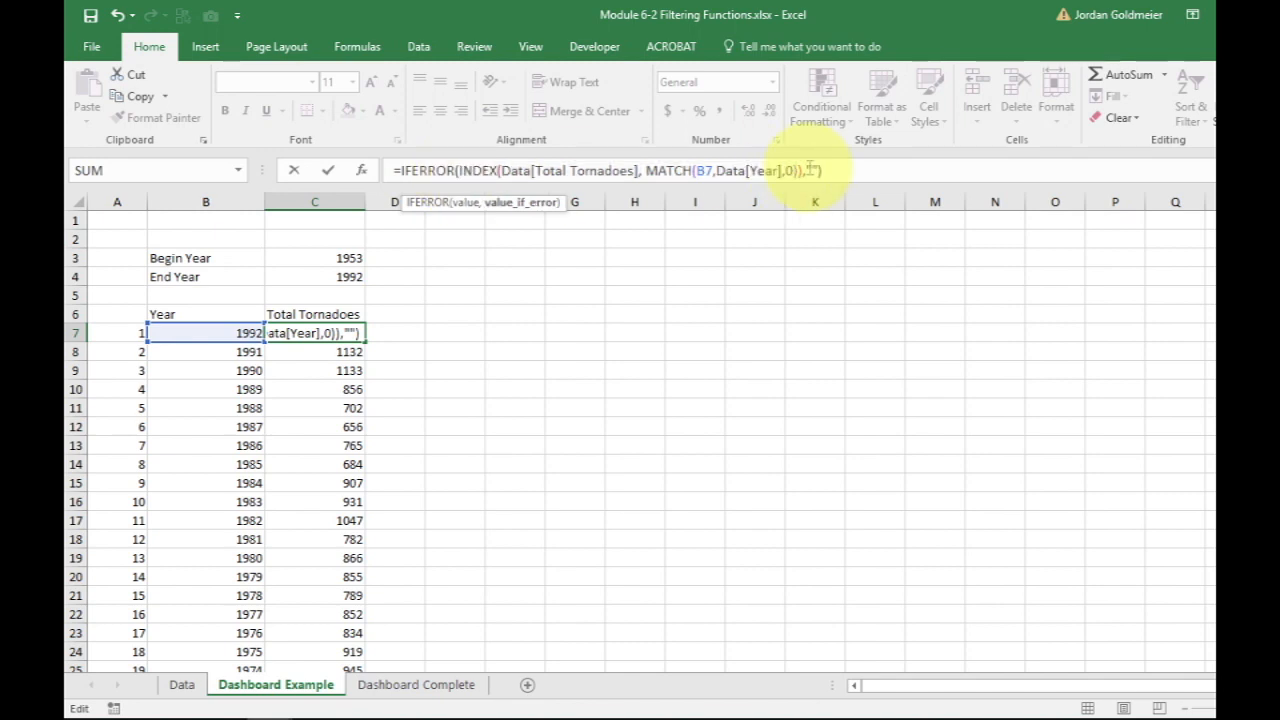
key(Return)
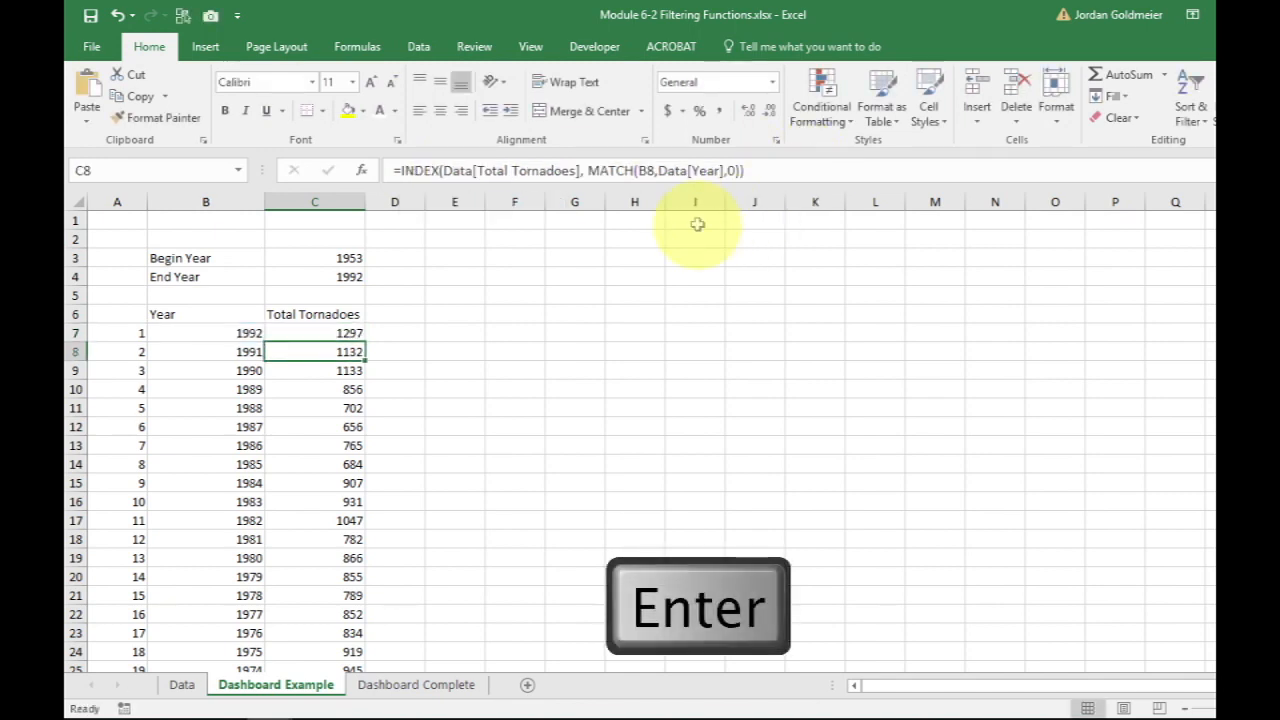
Step: Fill the IFERROR formula from C7 down to C51 and check the rows whose year is 0
click(330, 333)
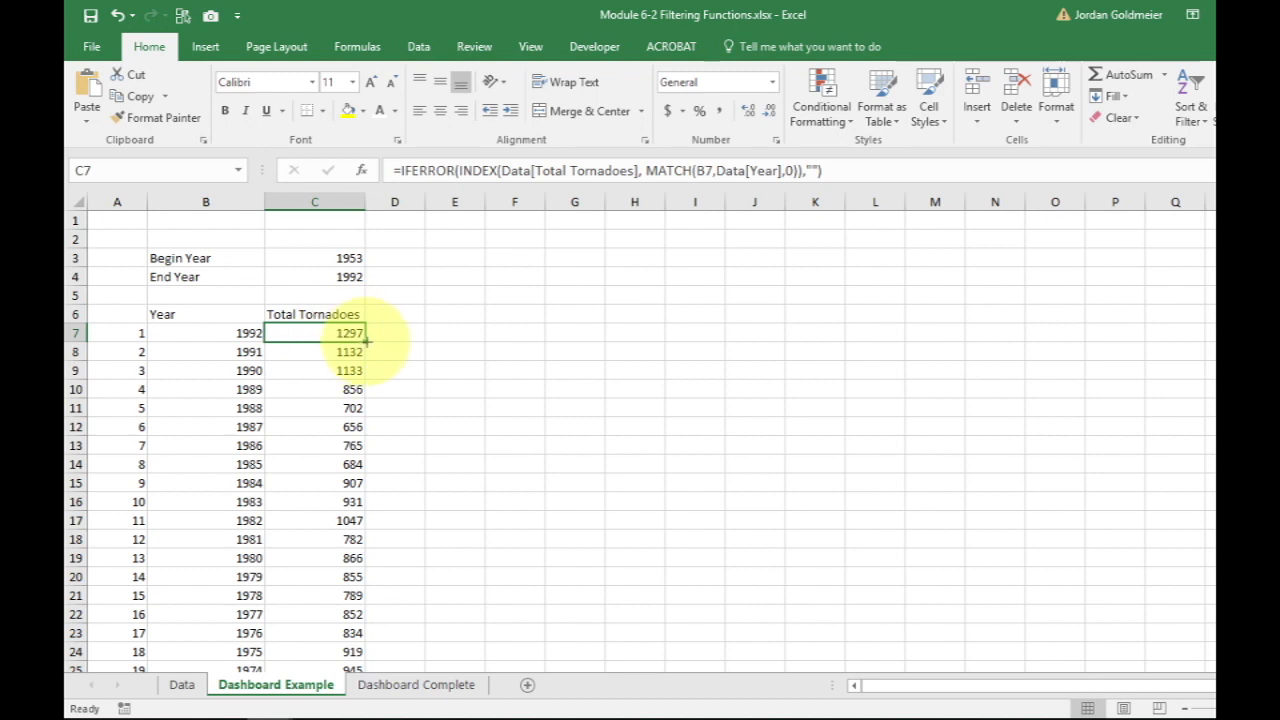
double_click(366, 342)
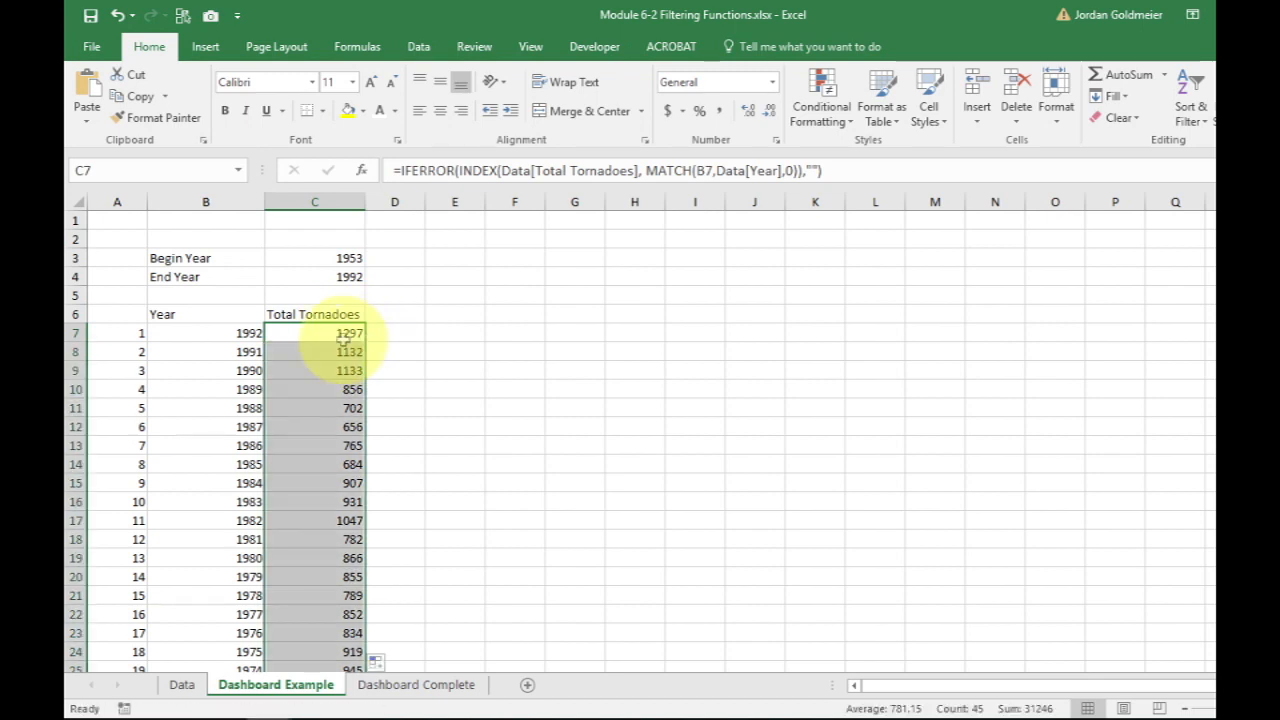
scroll(343, 342, down, 11)
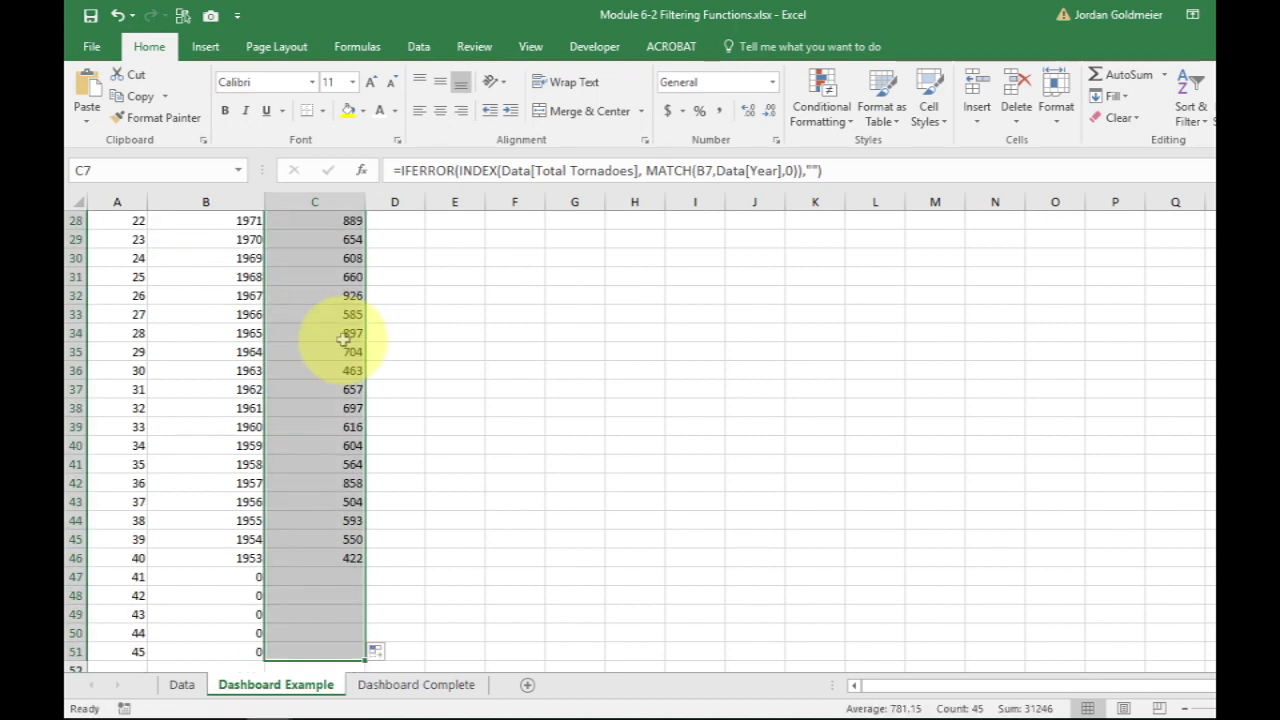
click(308, 488)
key(Down)
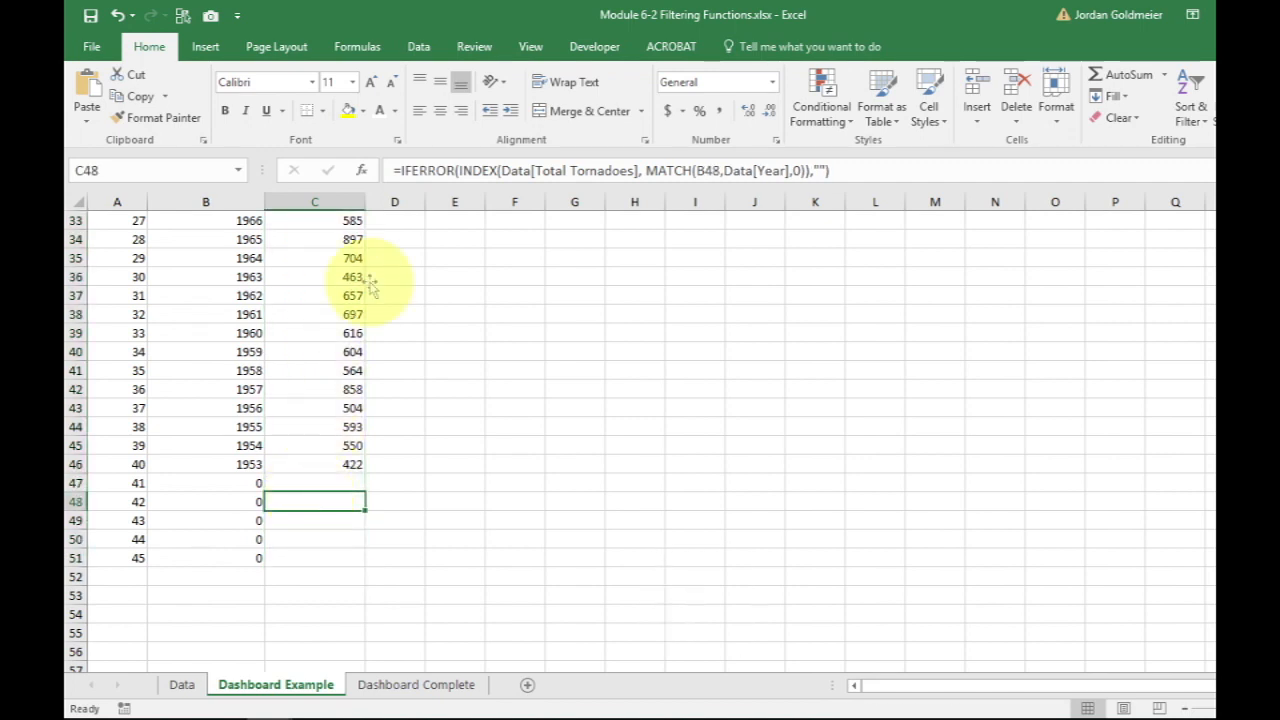
scroll(358, 286, down, 2)
scroll(368, 287, up, 13)
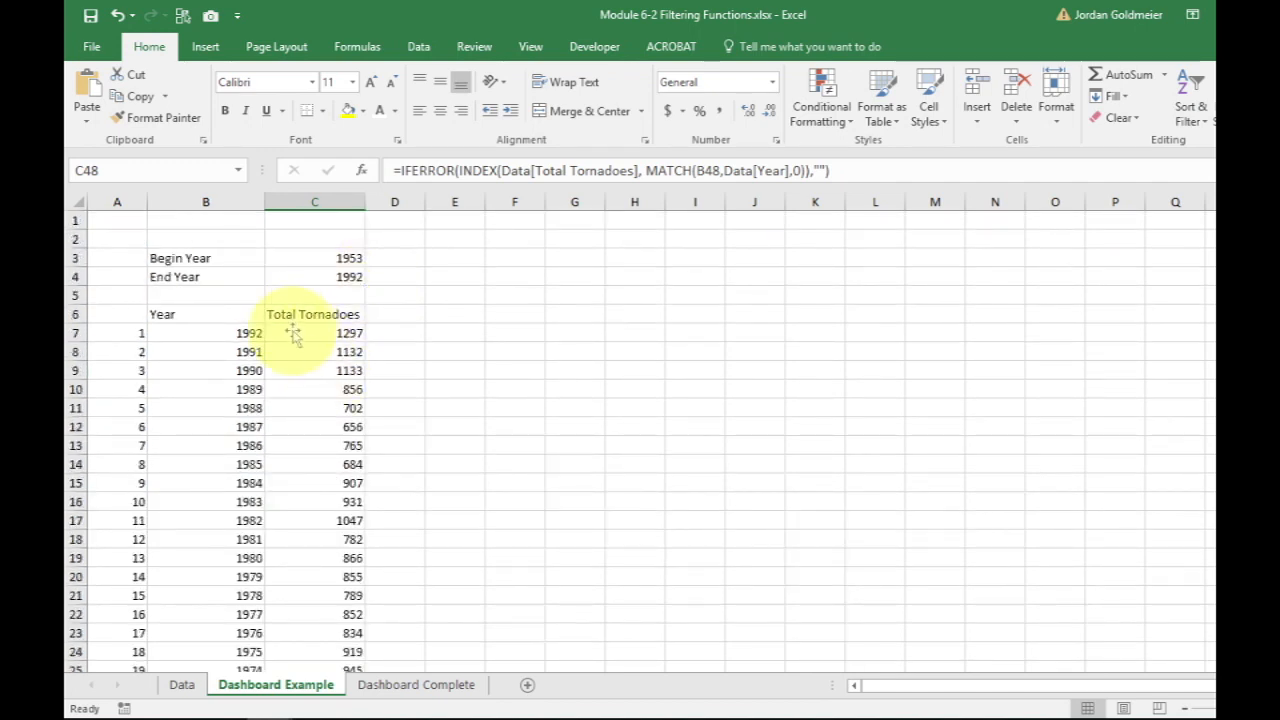
Step: Start a 2-Color Scale conditional formatting rule for the totals in C7:C51, with light blue for the lowest value
drag(293, 336, 306, 628)
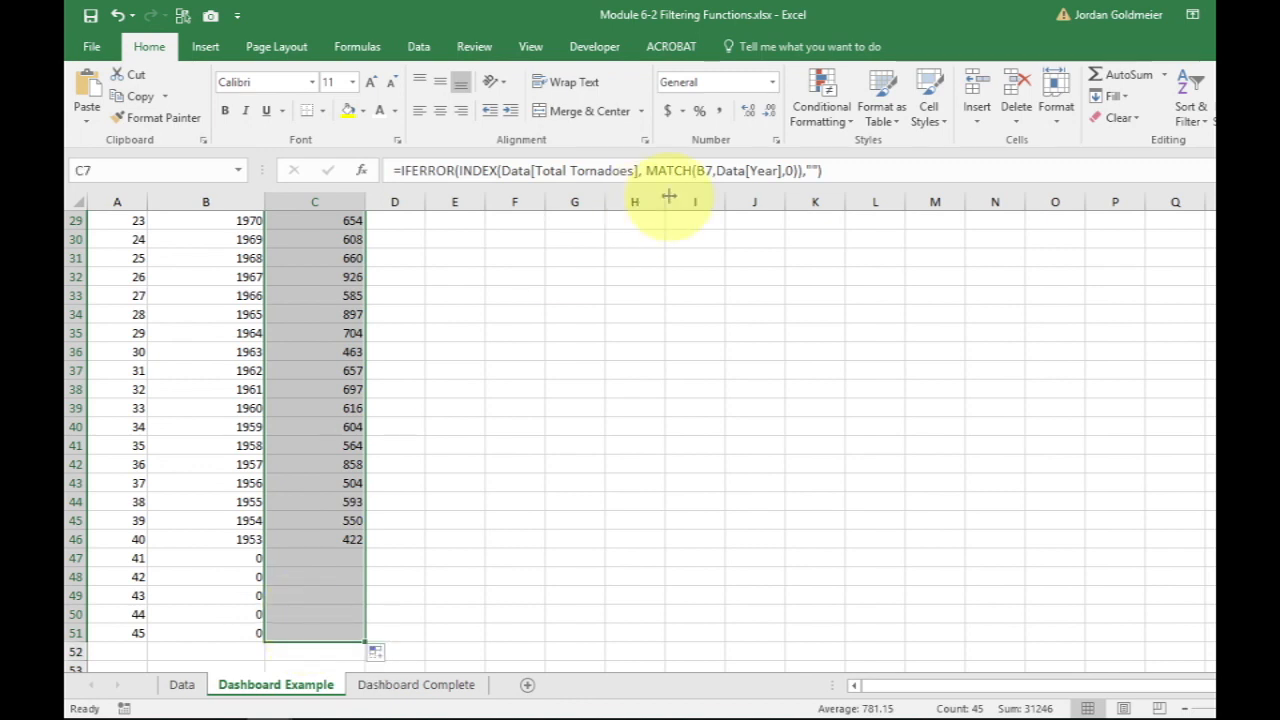
click(822, 112)
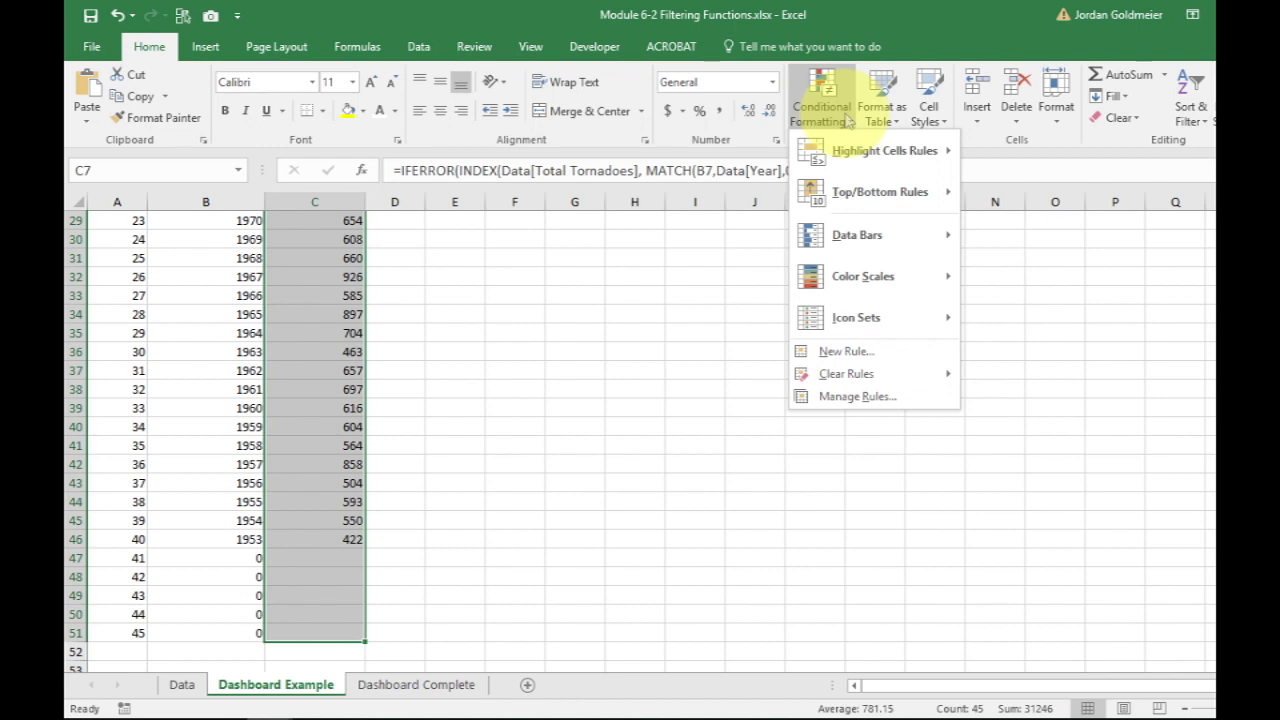
click(838, 351)
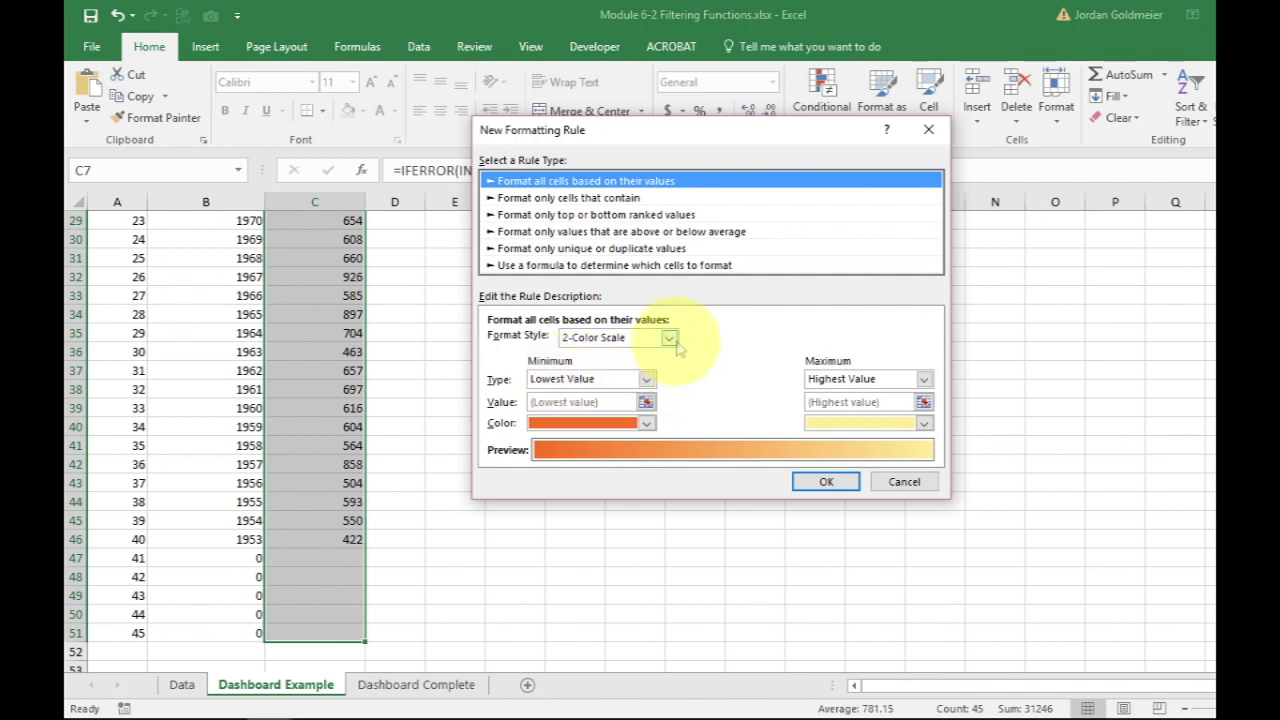
click(648, 424)
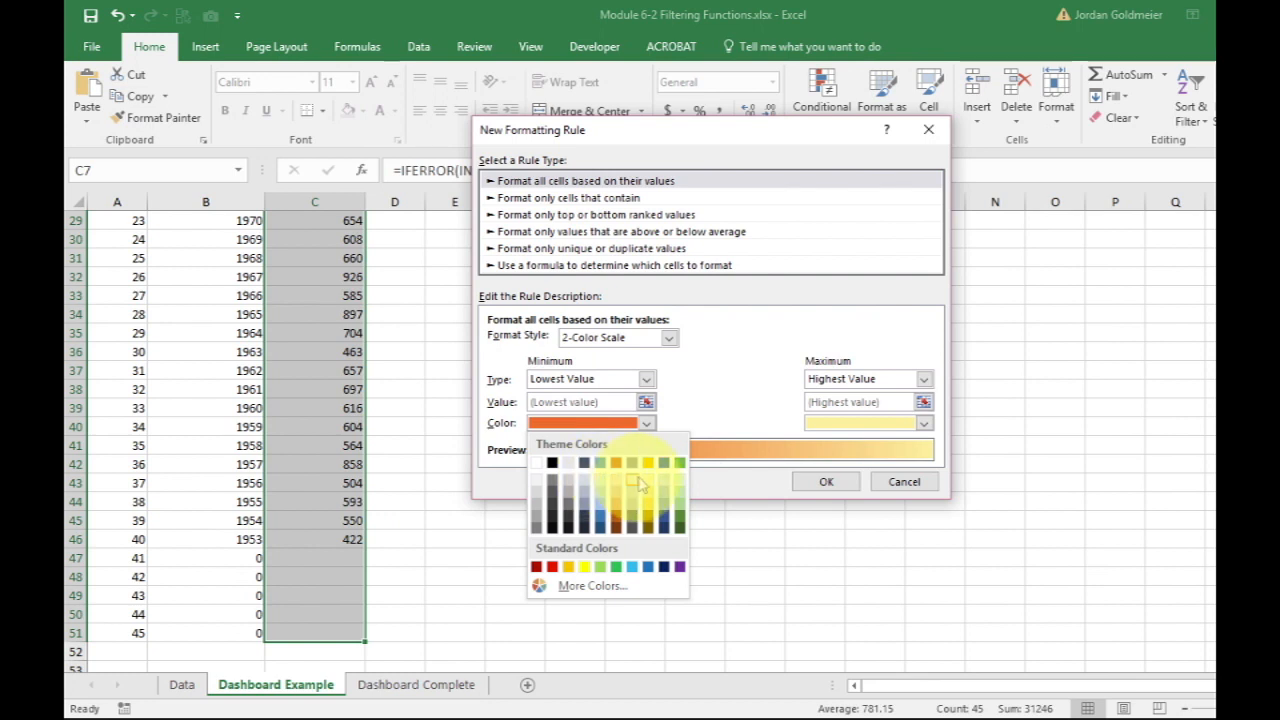
click(603, 484)
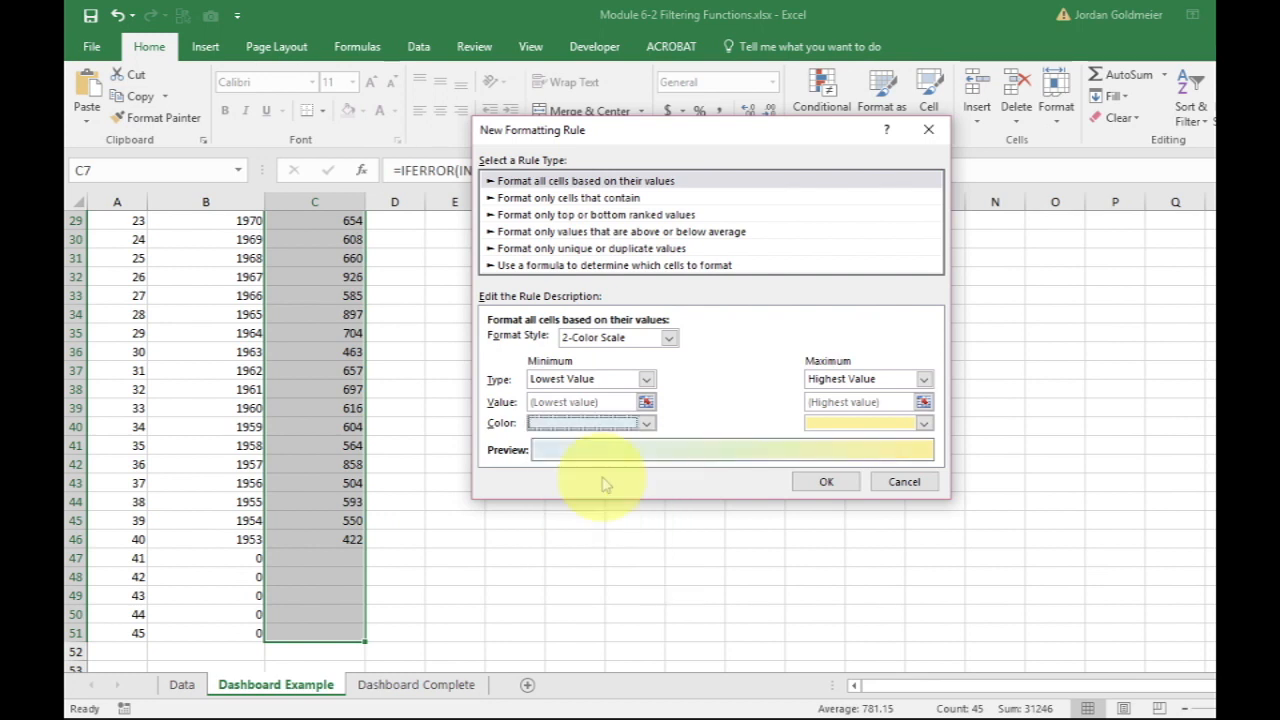
Step: Set the highest-value color to Blue, Accent 1, Darker 25%, apply the rule and check the shading down the Total Tornadoes column
click(922, 424)
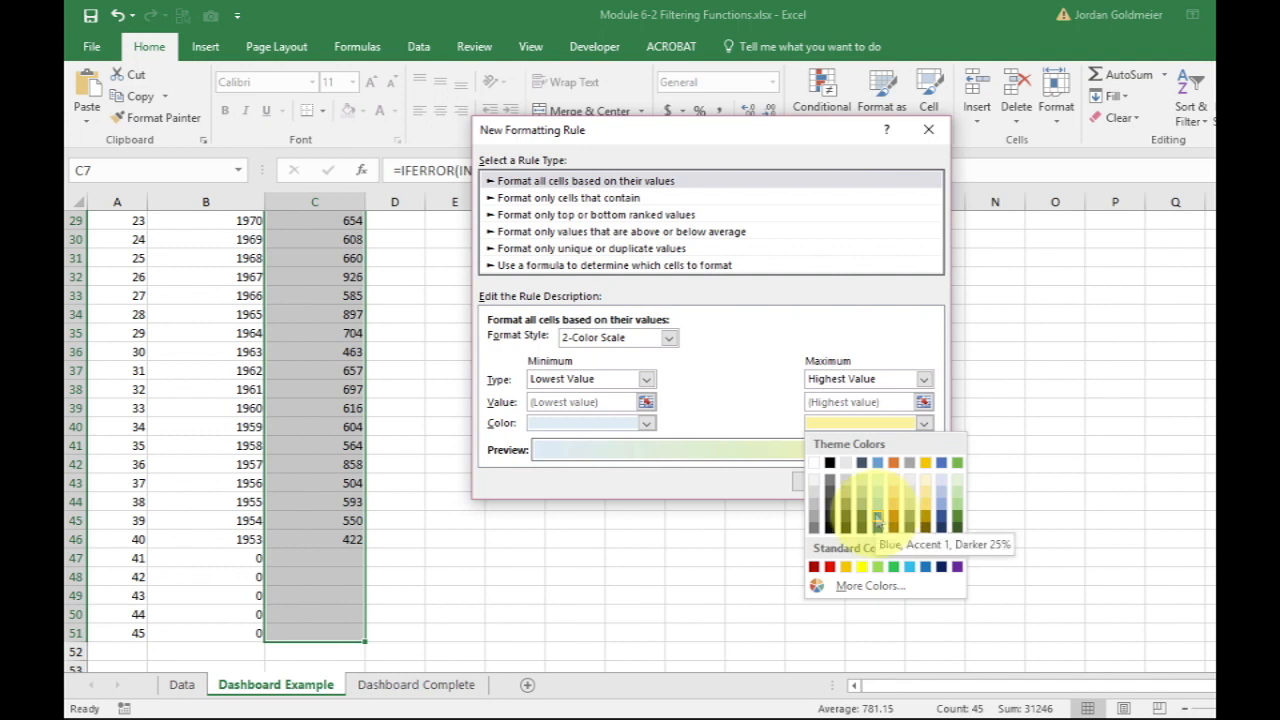
click(876, 520)
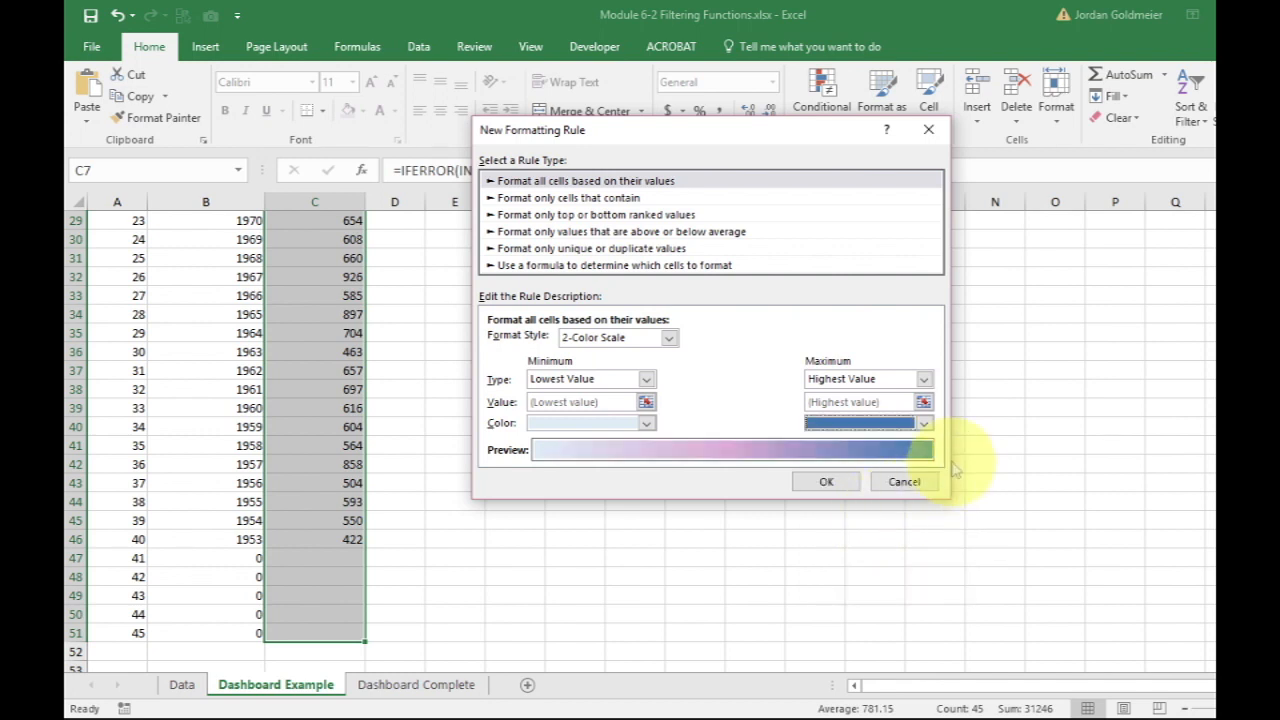
click(826, 482)
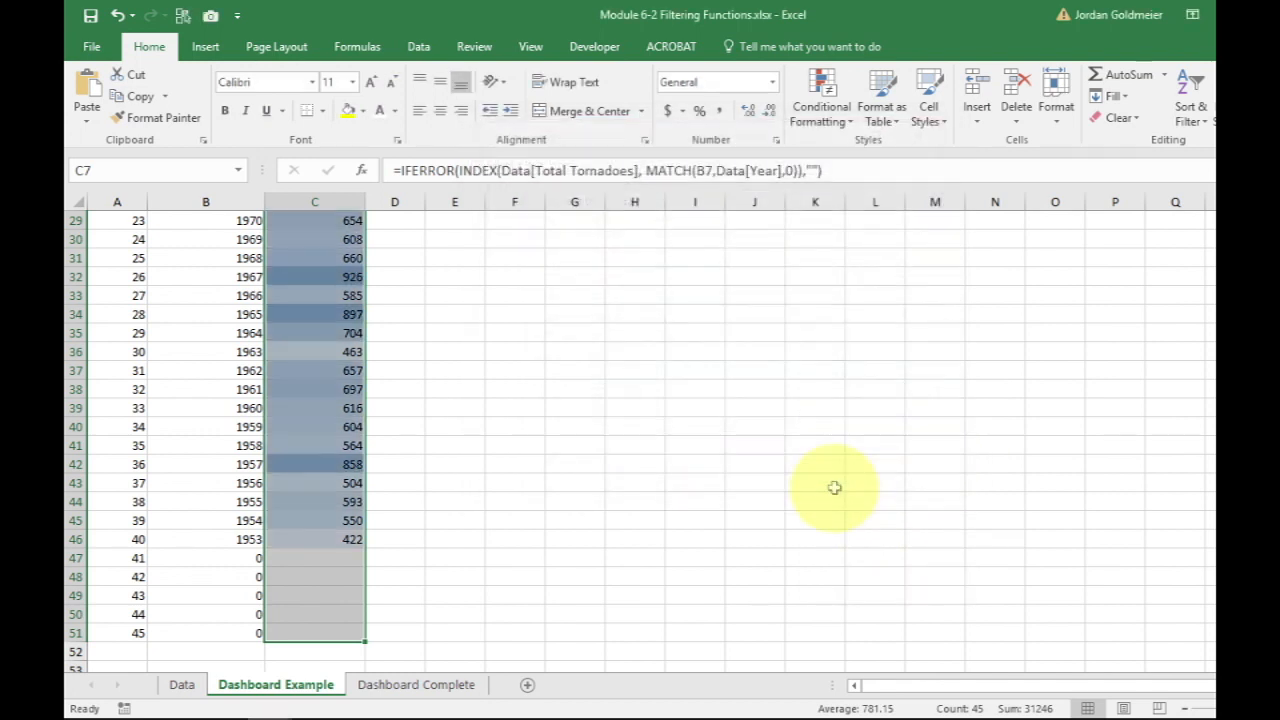
scroll(584, 422, down, 3)
scroll(584, 422, up, 12)
scroll(584, 422, down, 2)
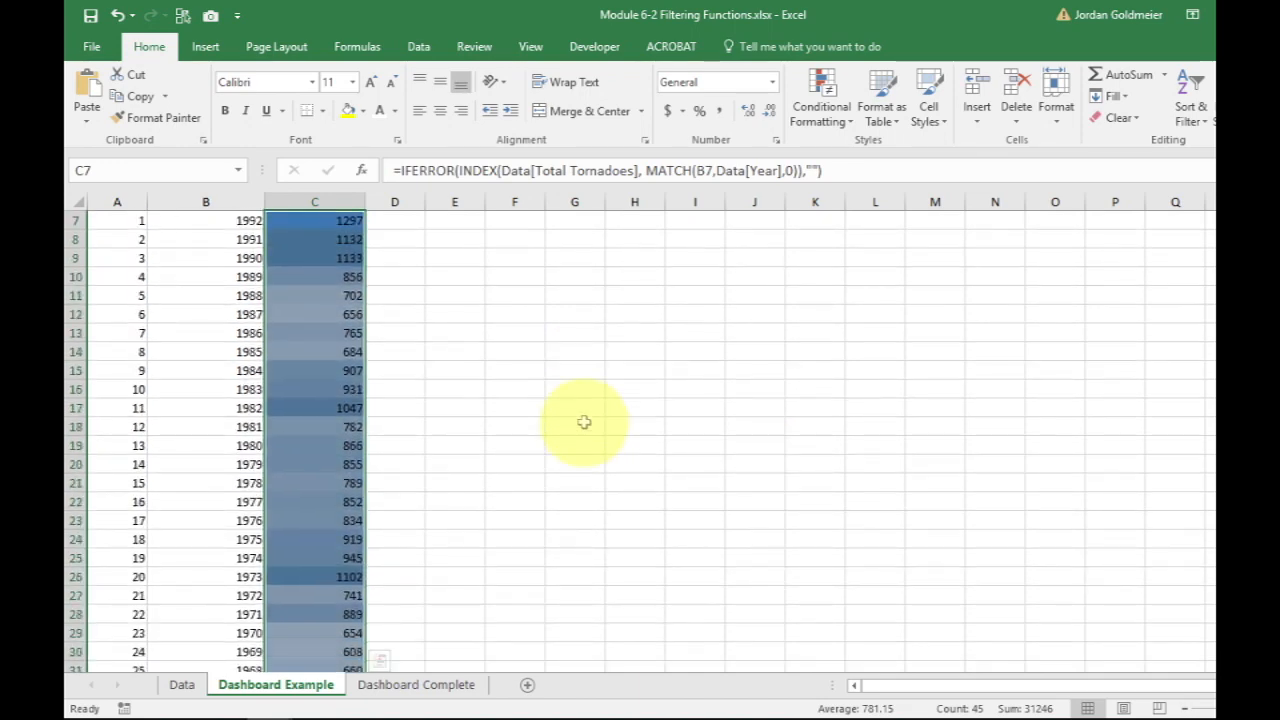
click(570, 423)
scroll(449, 432, down, 6)
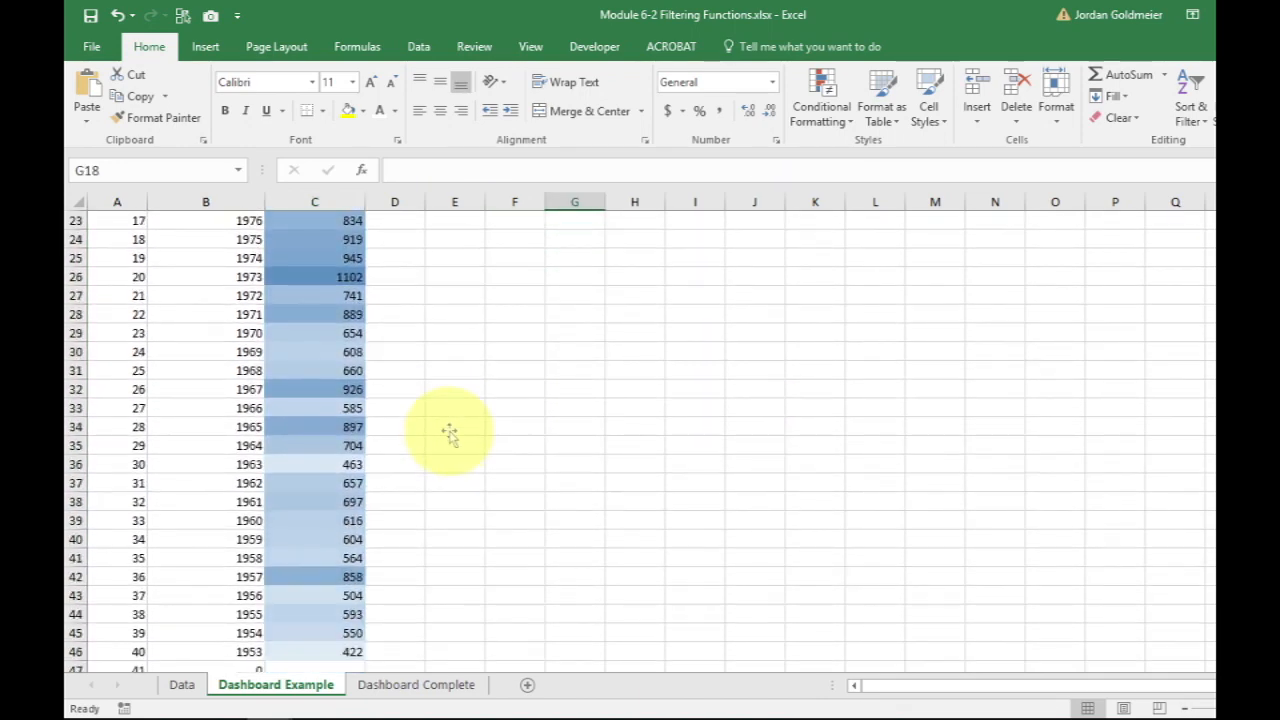
Step: Choose 1959 as the End Year in C4 to test the color scale on a shorter range
scroll(449, 432, up, 8)
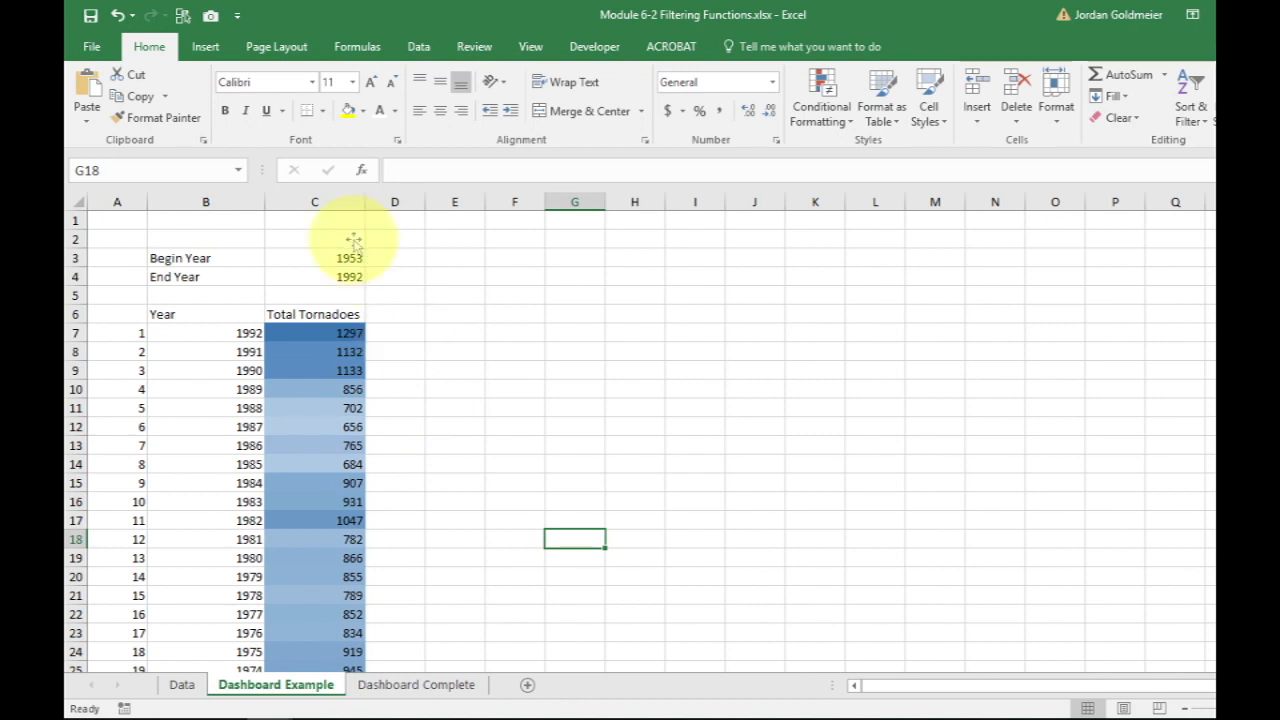
click(349, 279)
click(373, 277)
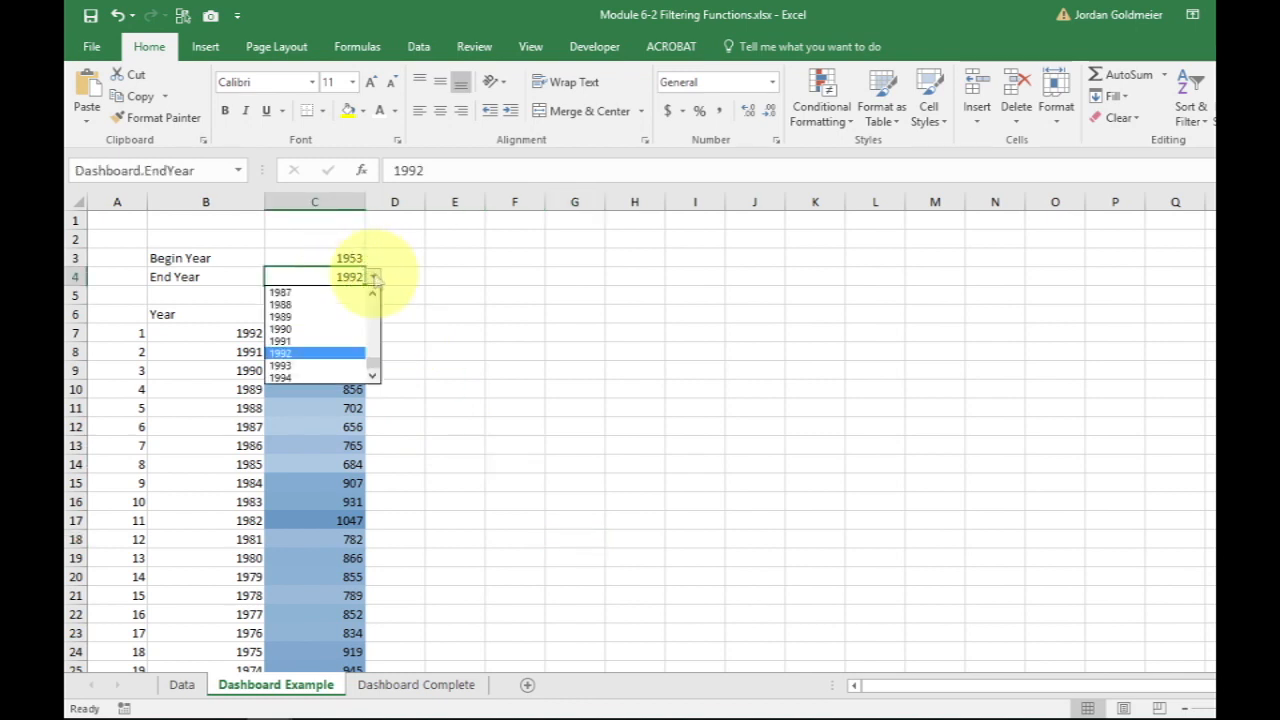
drag(376, 350, 380, 318)
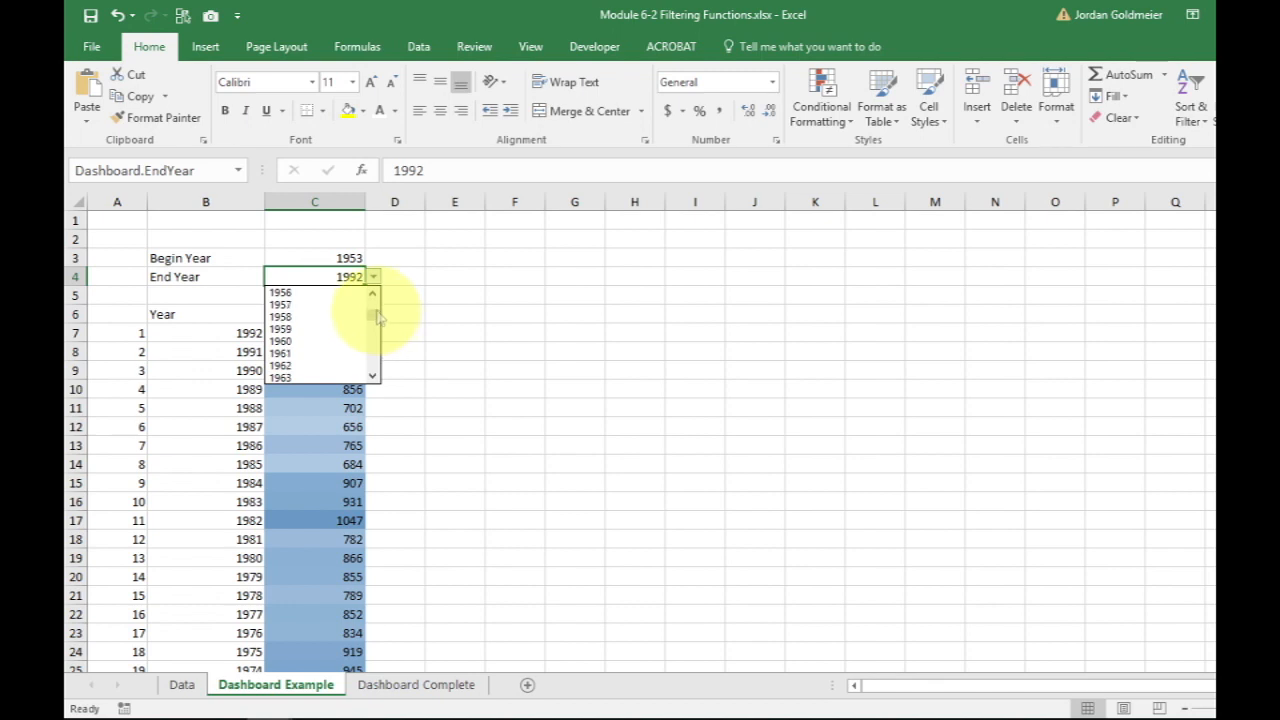
click(310, 329)
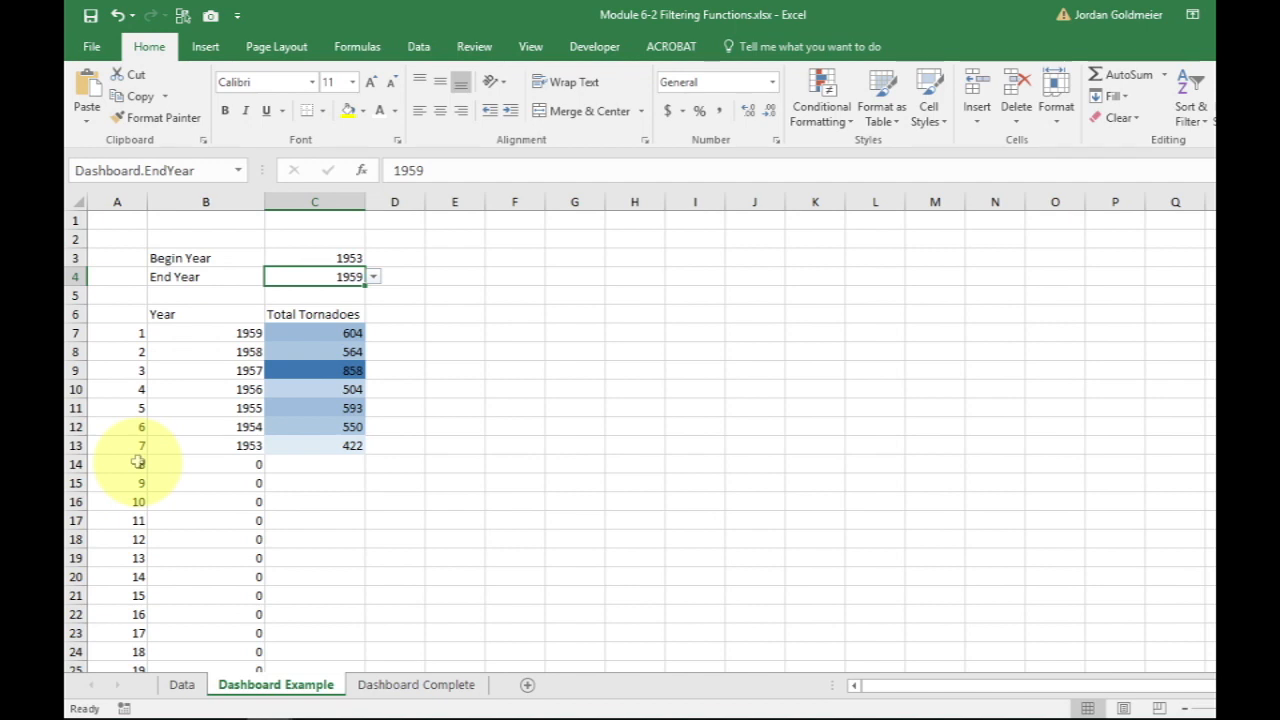
Step: Start a formula-based conditional formatting rule for the year cells B7:B51
click(214, 459)
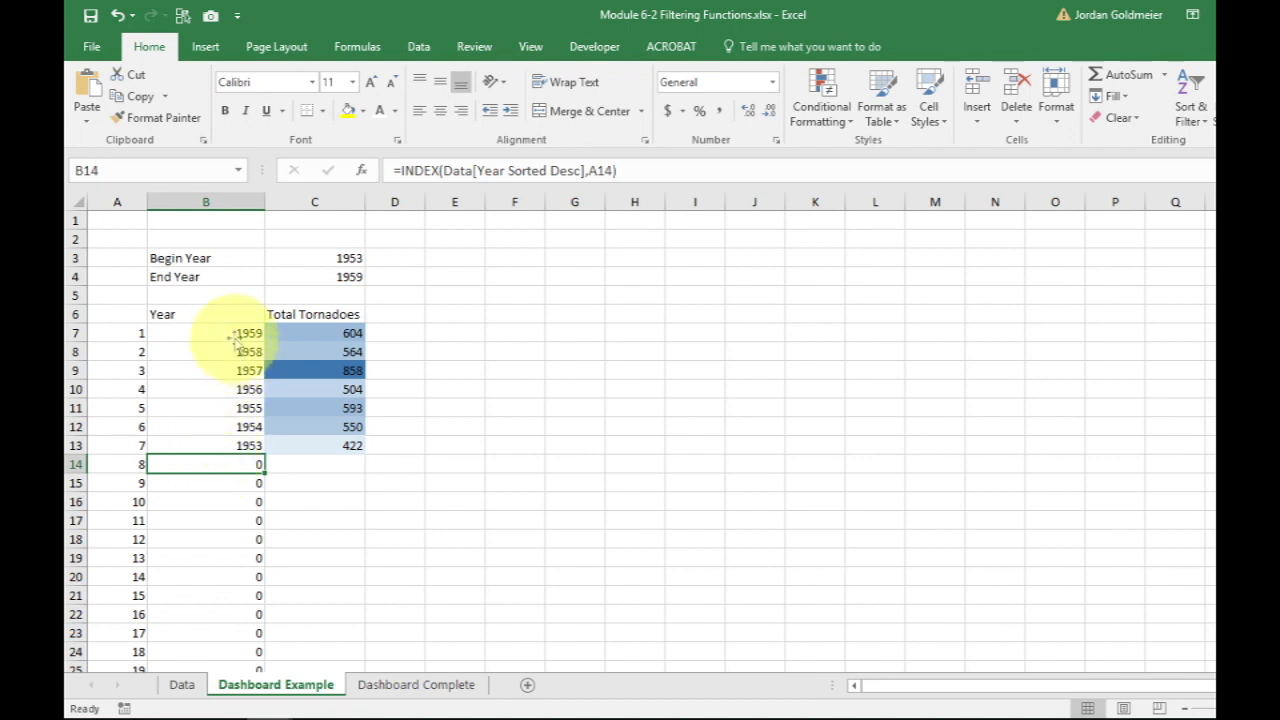
drag(233, 337, 252, 610)
scroll(357, 517, up, 10)
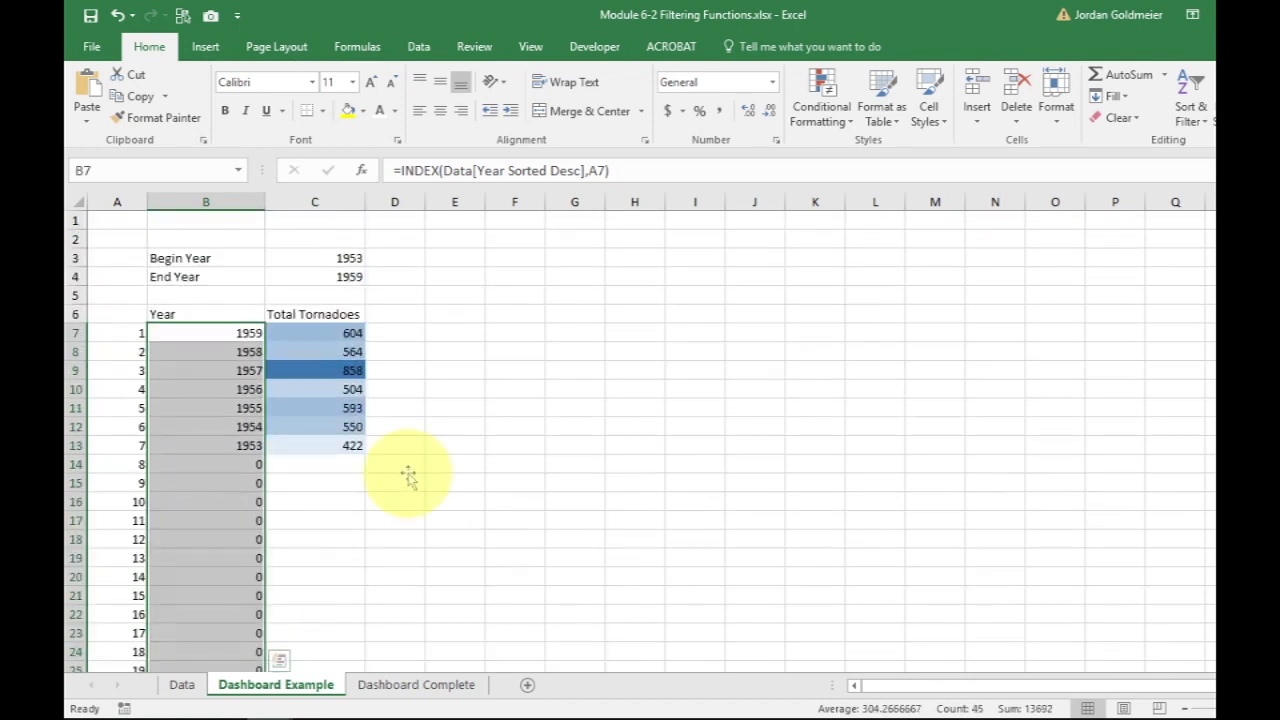
click(838, 118)
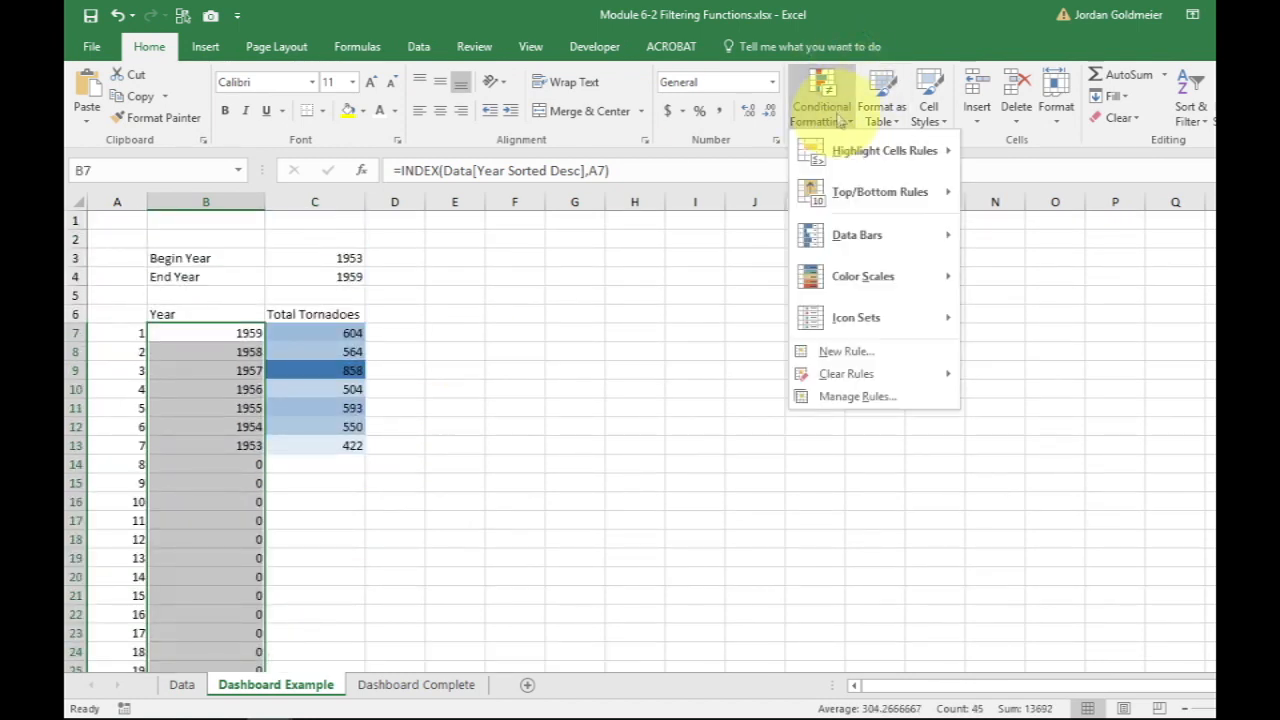
click(862, 351)
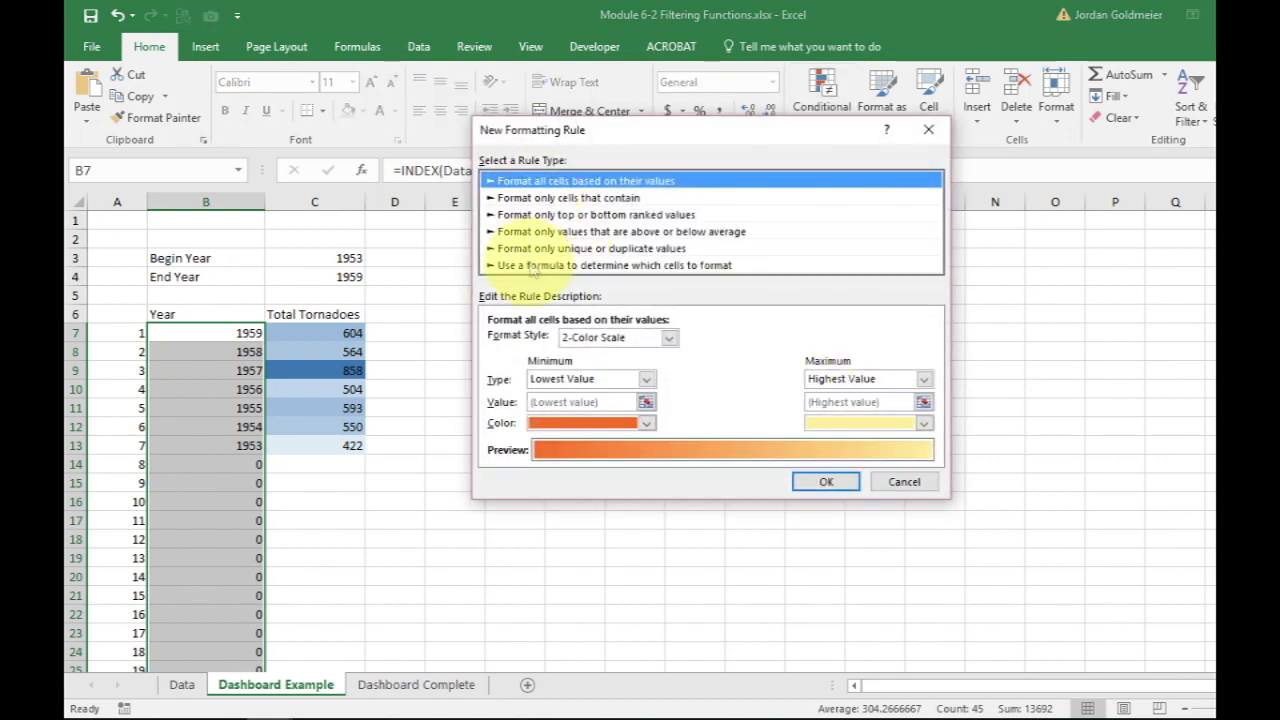
click(532, 265)
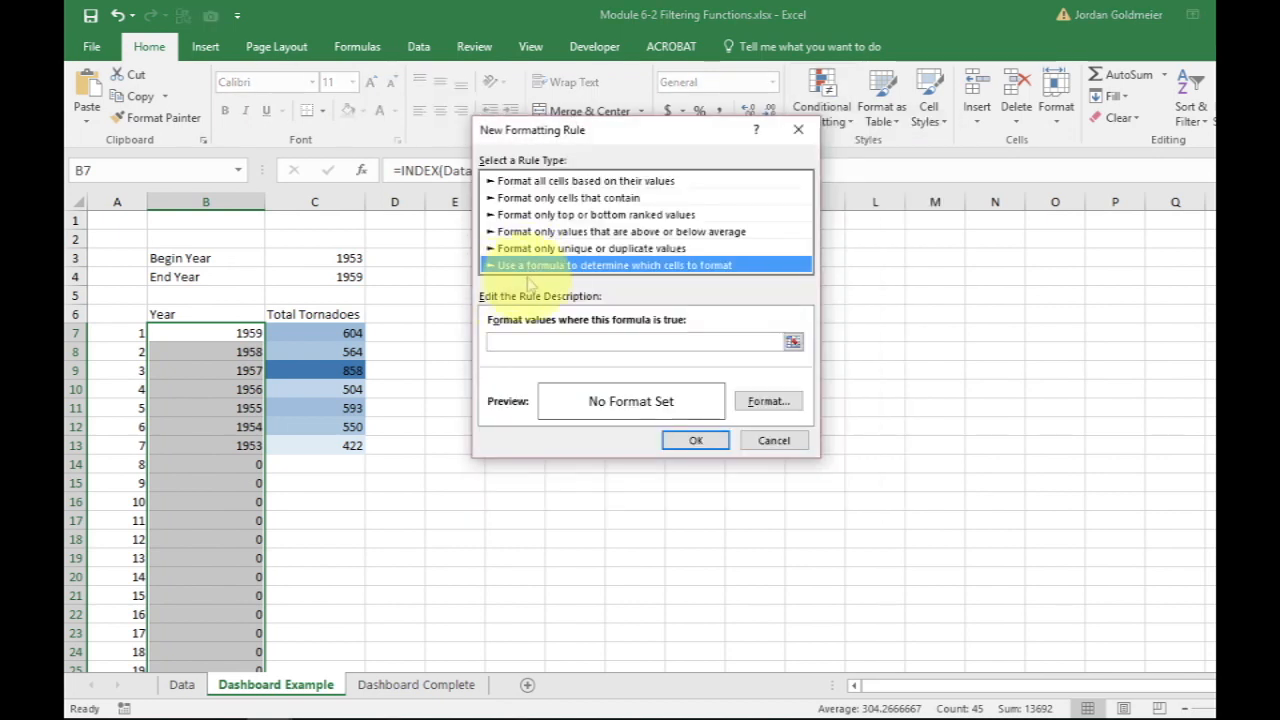
Step: Enter =(B7=0) as the rule's formula, making the reference to B7 fully relative
click(536, 341)
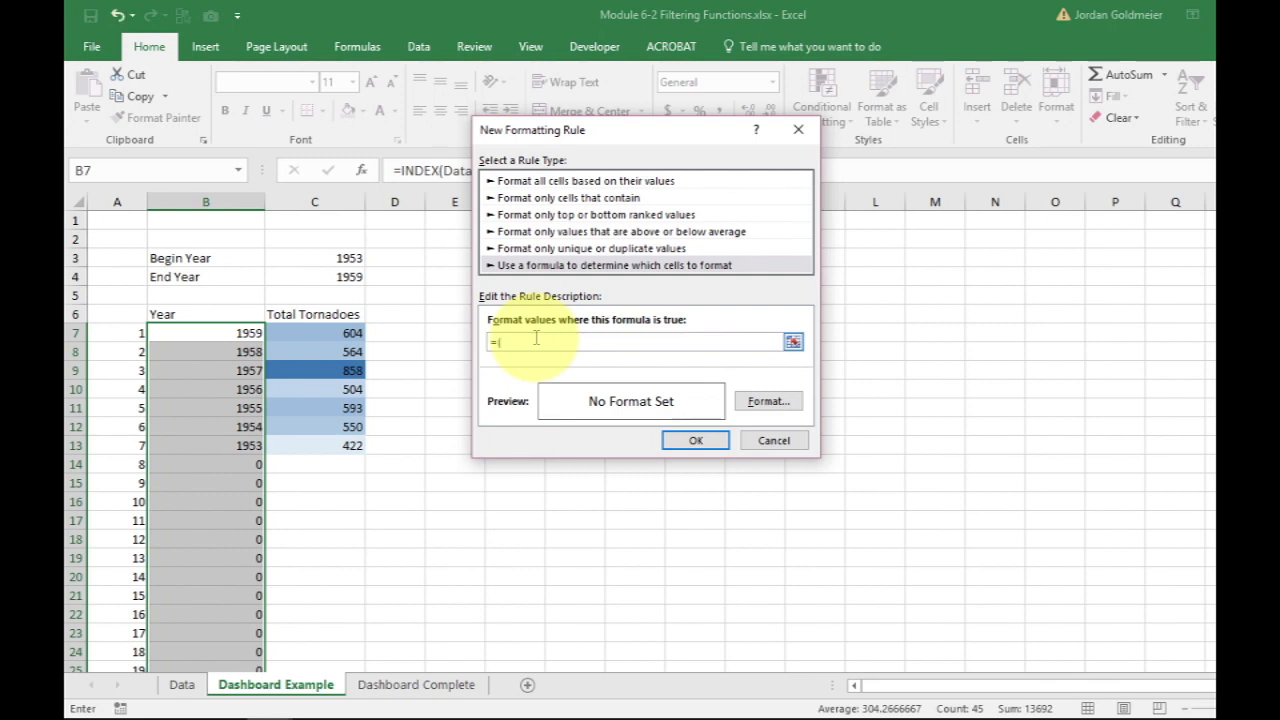
click(210, 334)
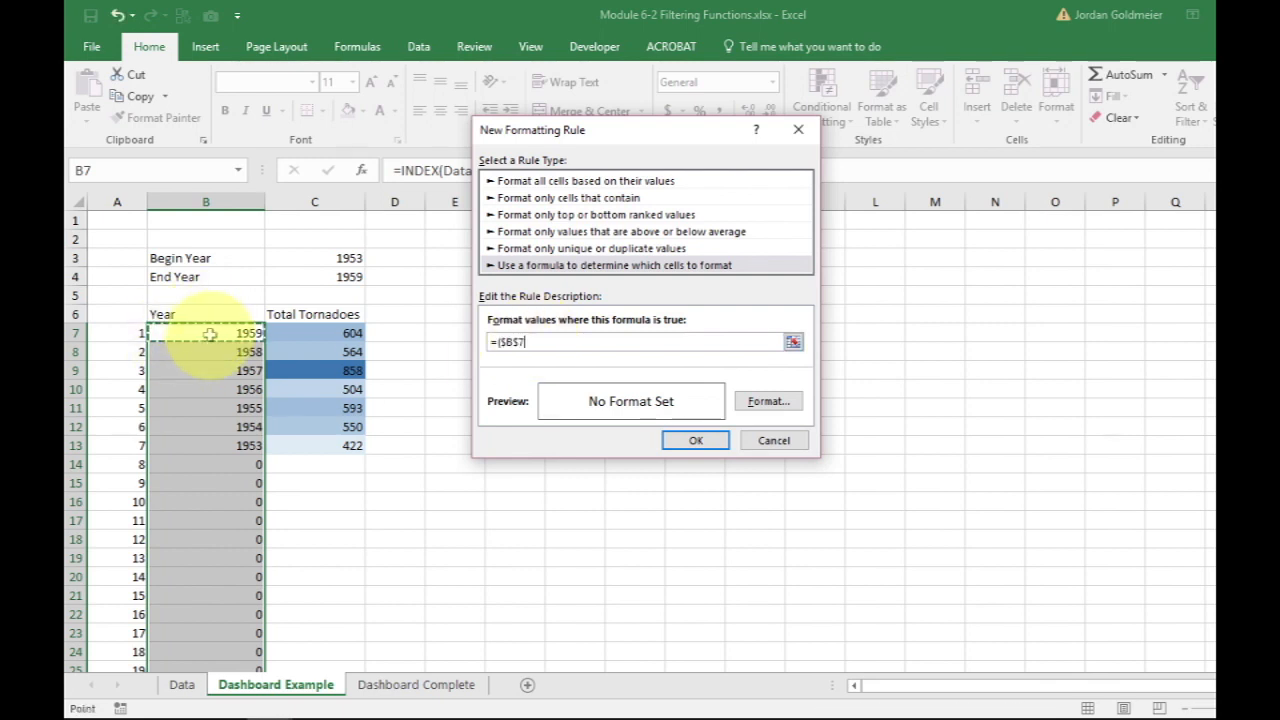
text(=0)
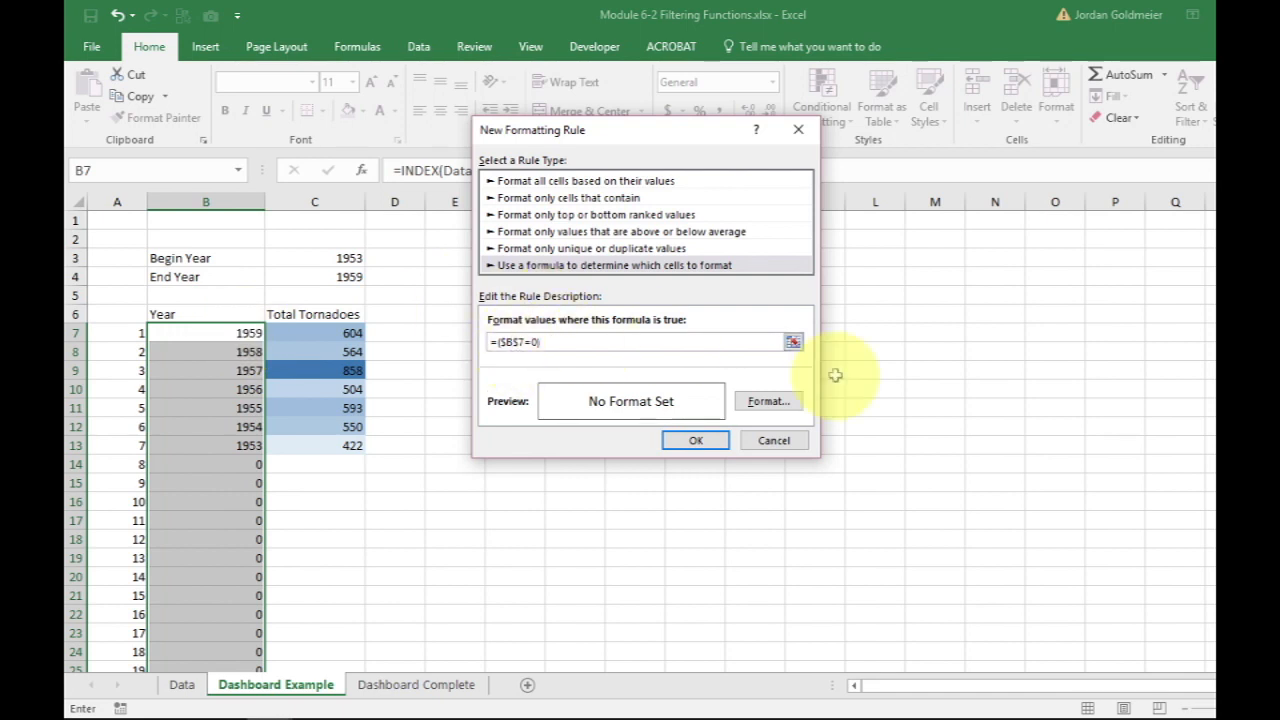
key(F4)
key(F4)
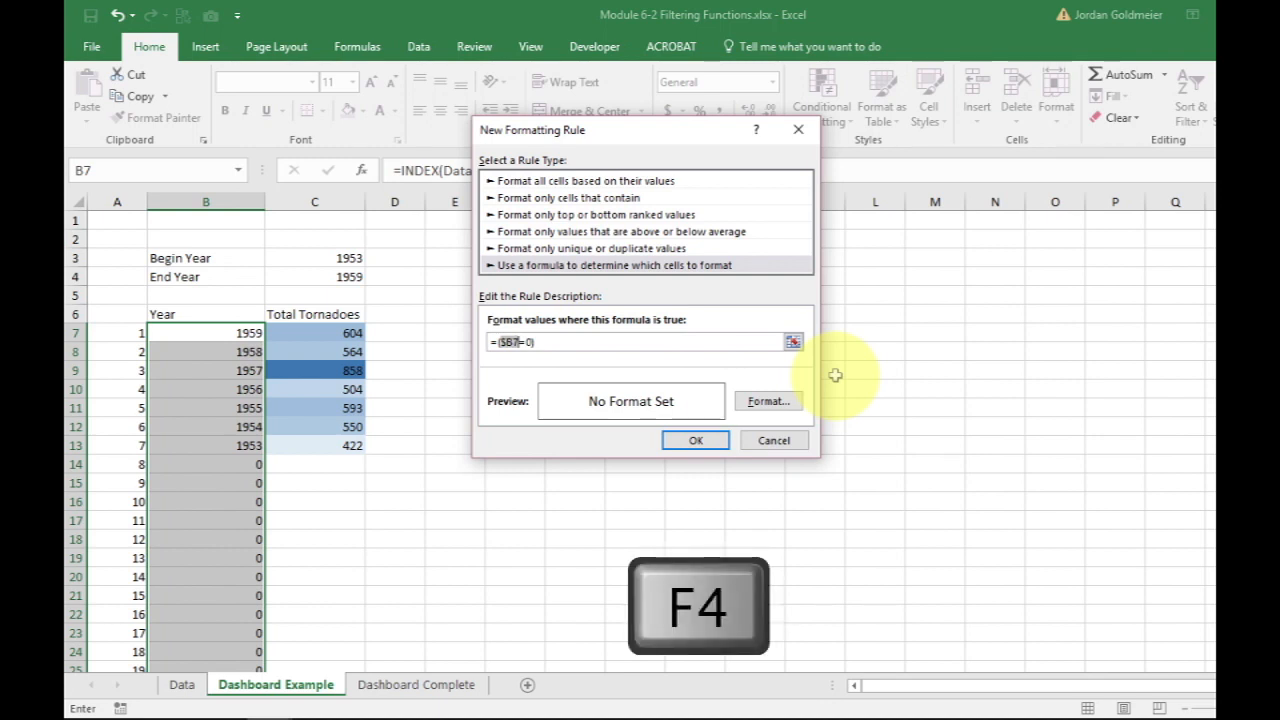
key(F4)
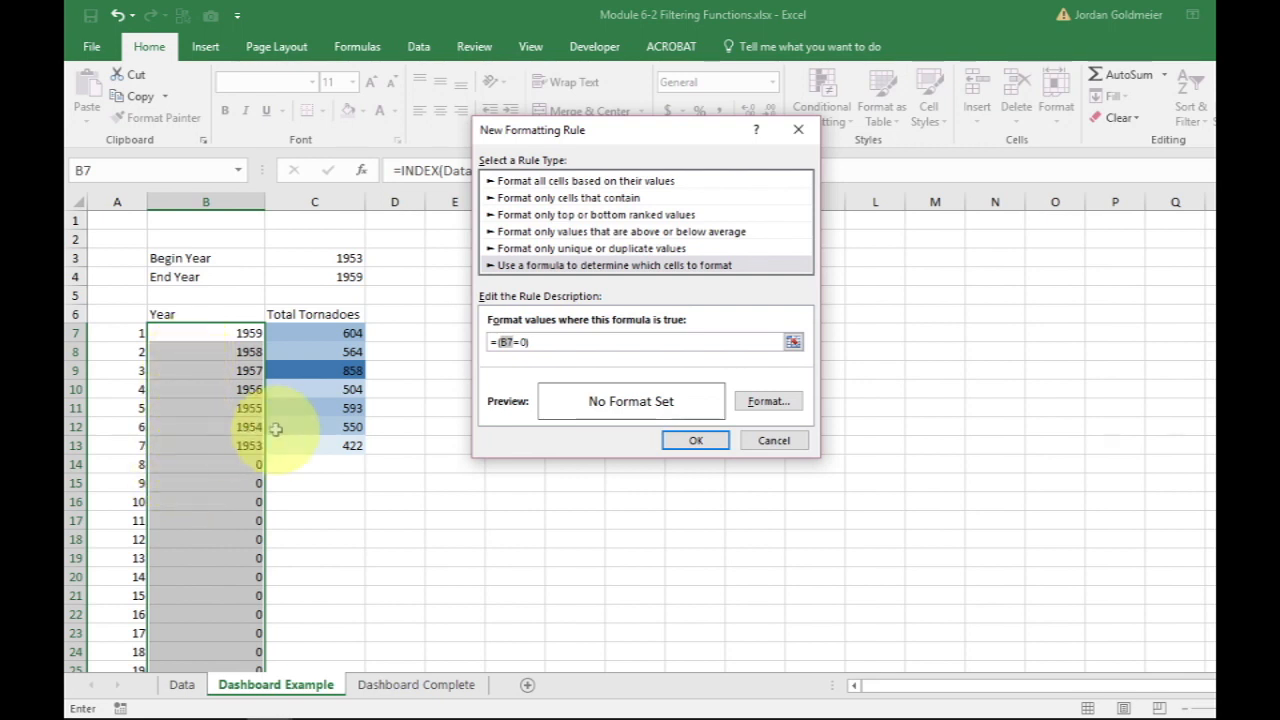
Step: Give the rule a white font color, apply it and check the Year column for hidden zeros
click(766, 401)
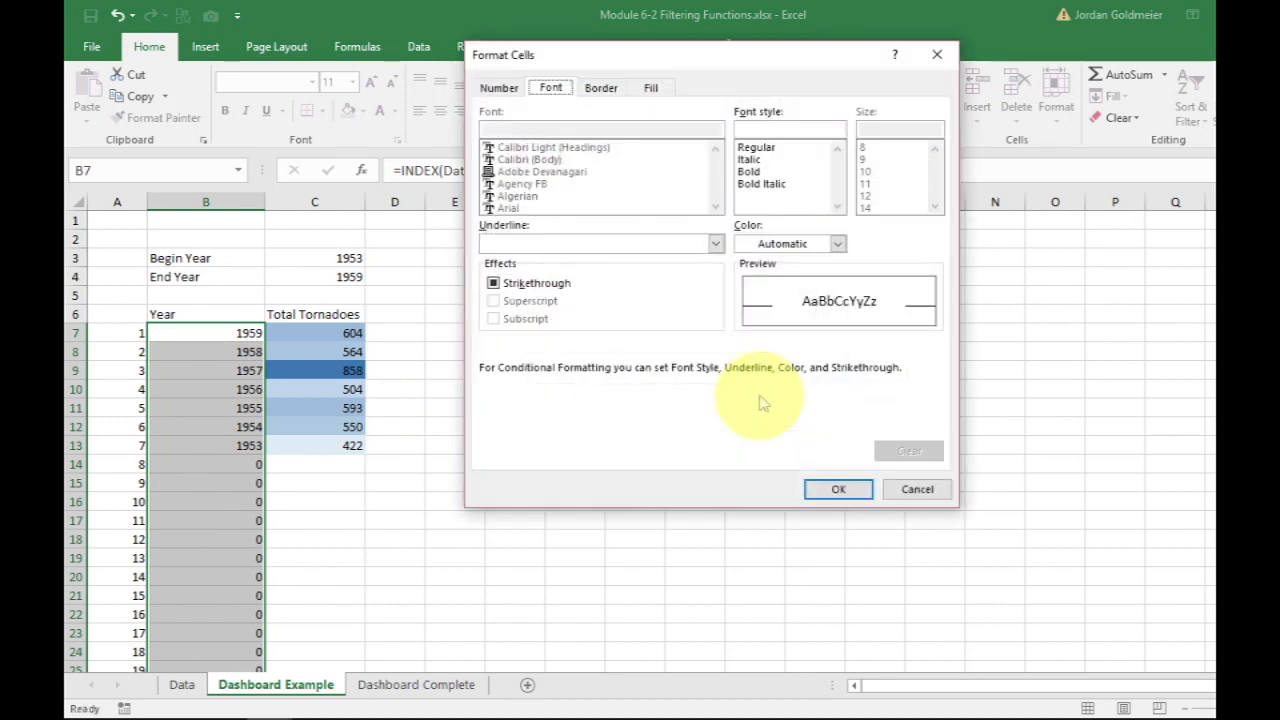
click(836, 243)
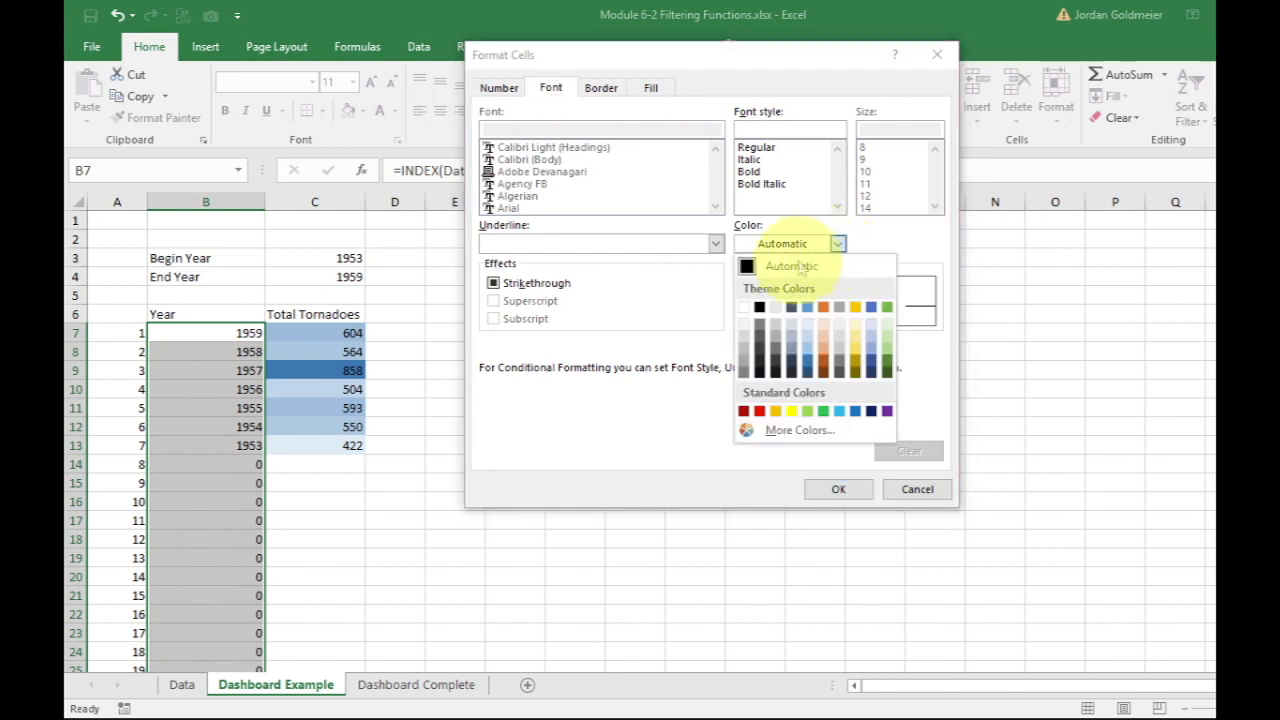
click(742, 317)
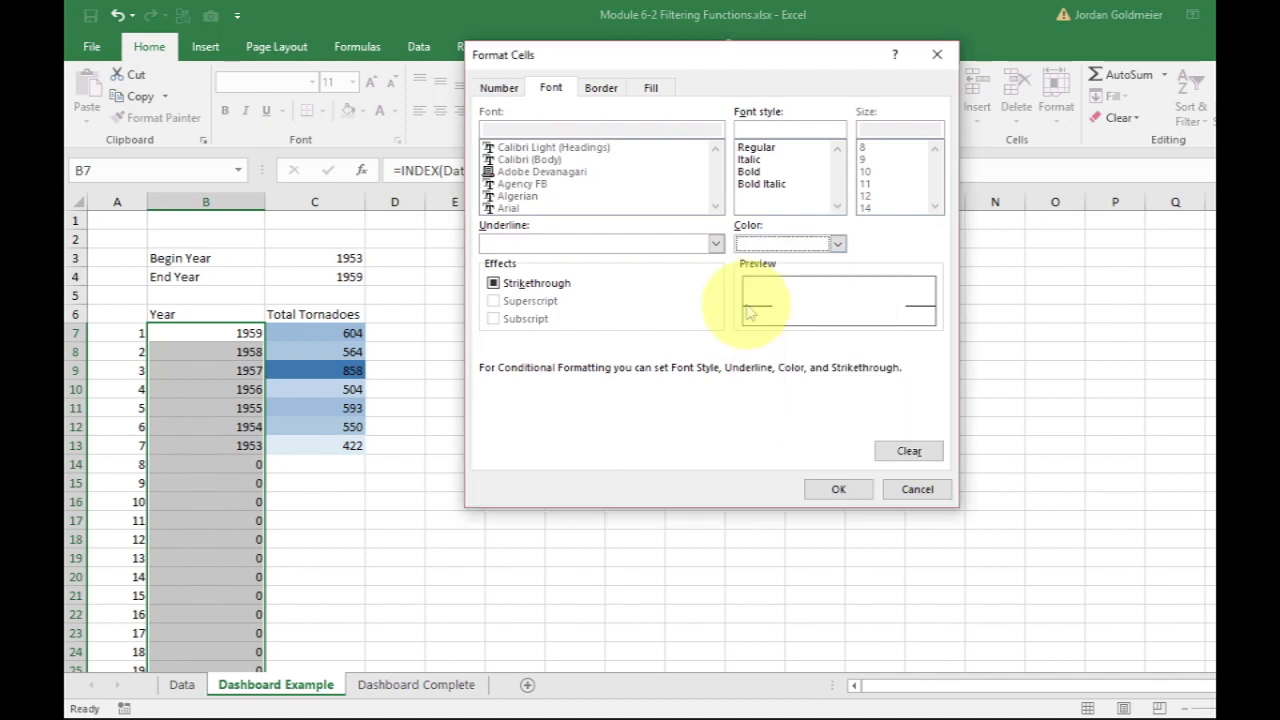
click(840, 489)
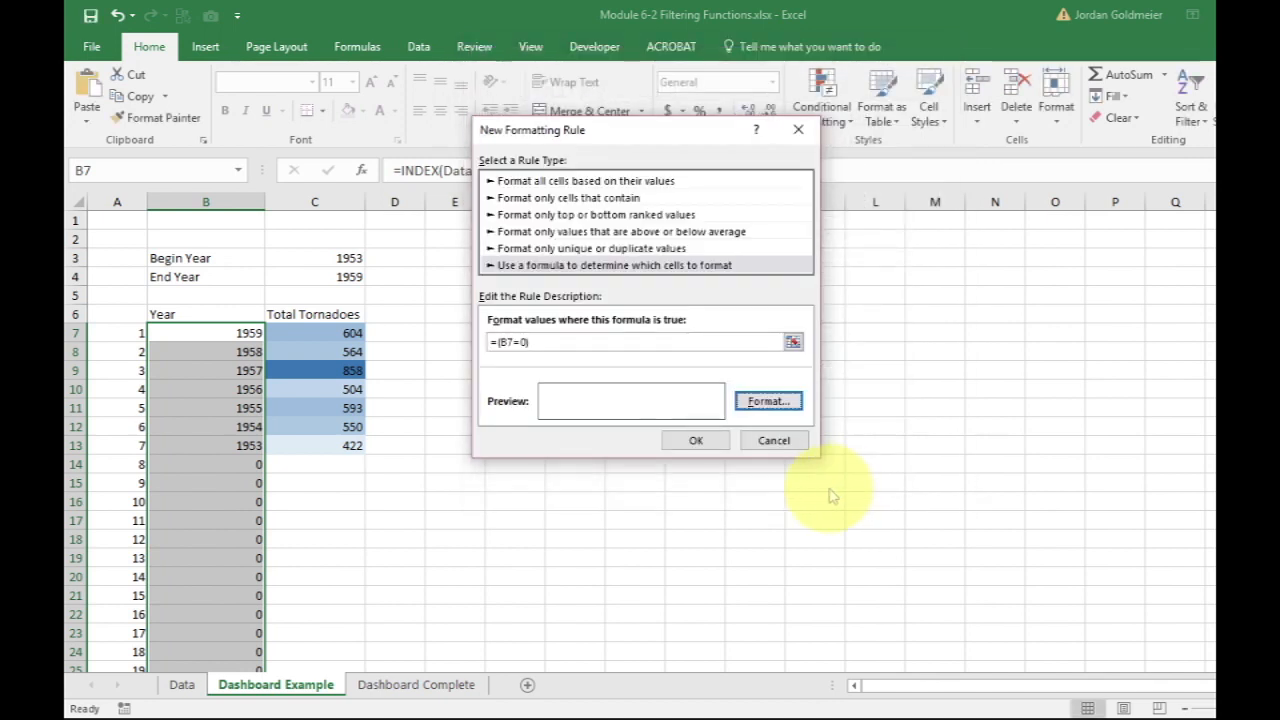
click(697, 442)
click(505, 482)
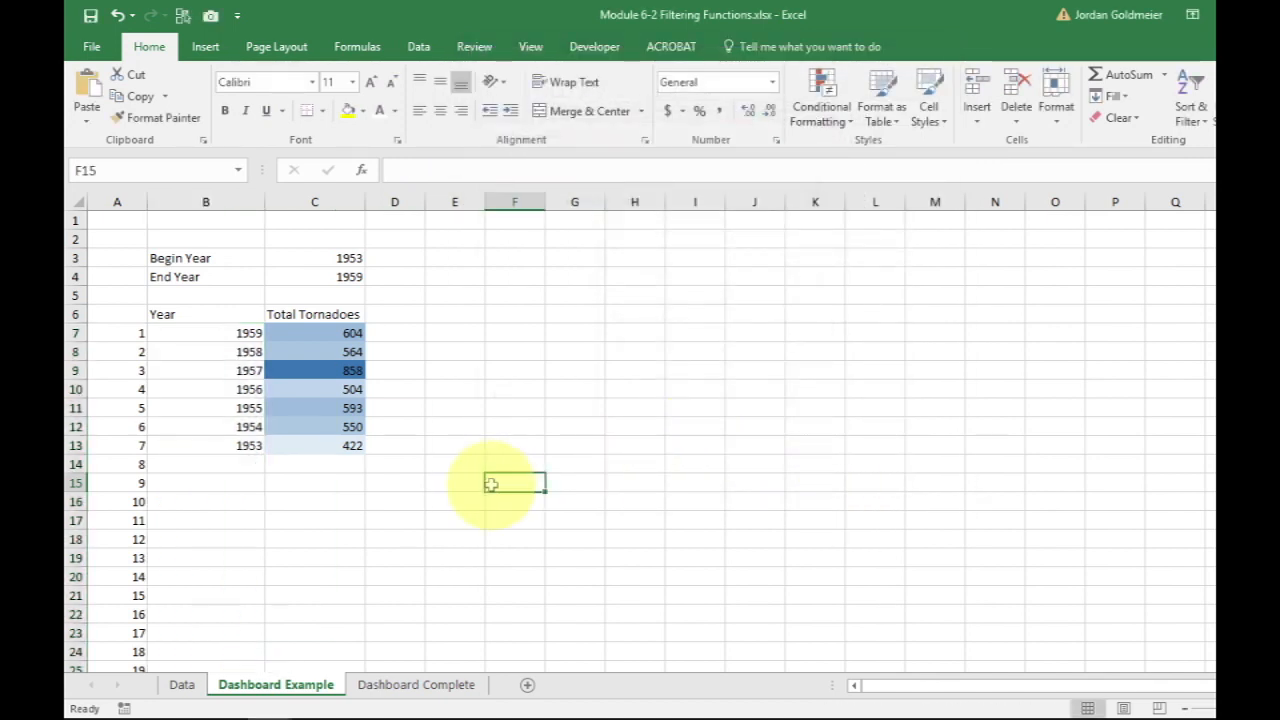
scroll(298, 519, down, 4)
scroll(298, 519, up, 4)
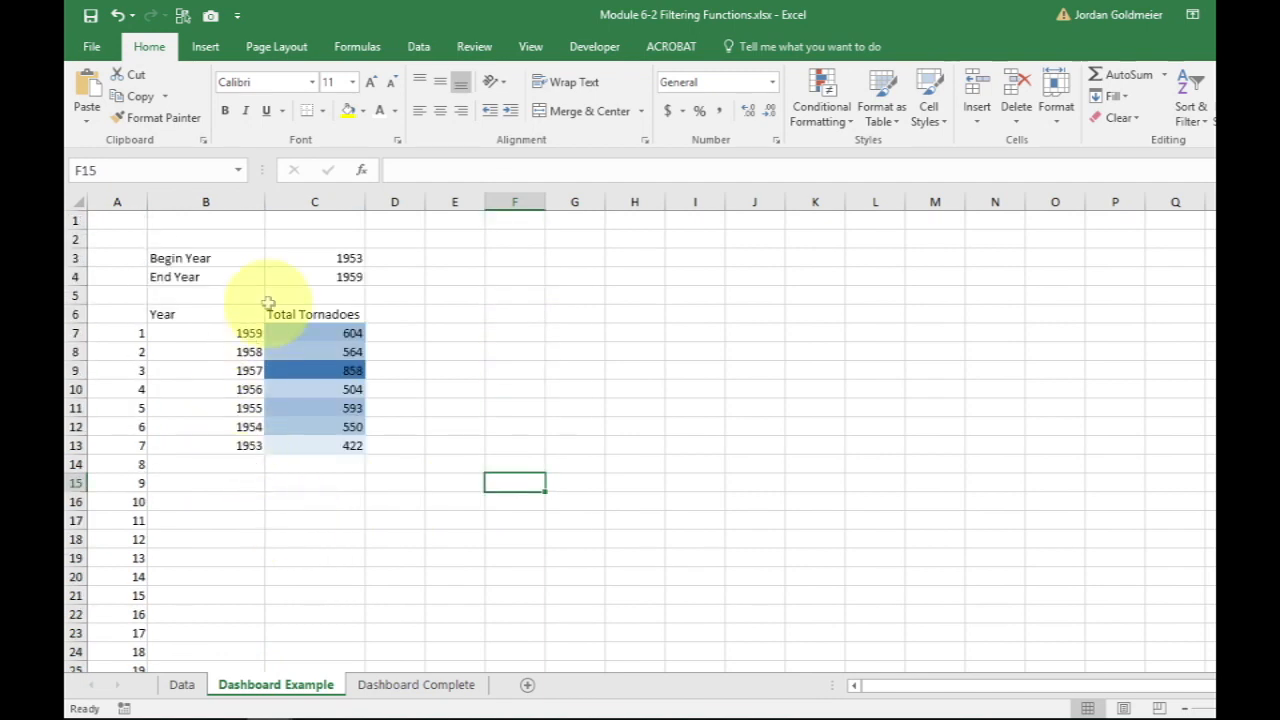
Step: Change the End Year in C4 to 1960
click(337, 258)
click(360, 276)
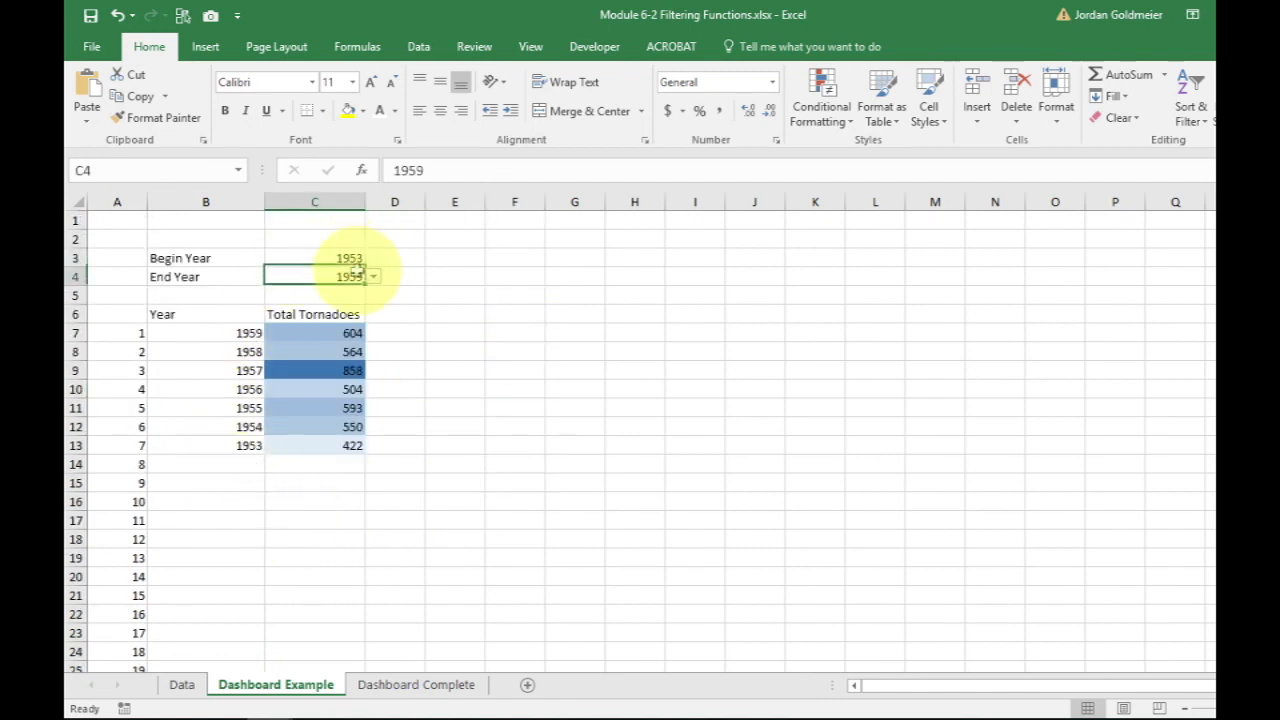
click(375, 278)
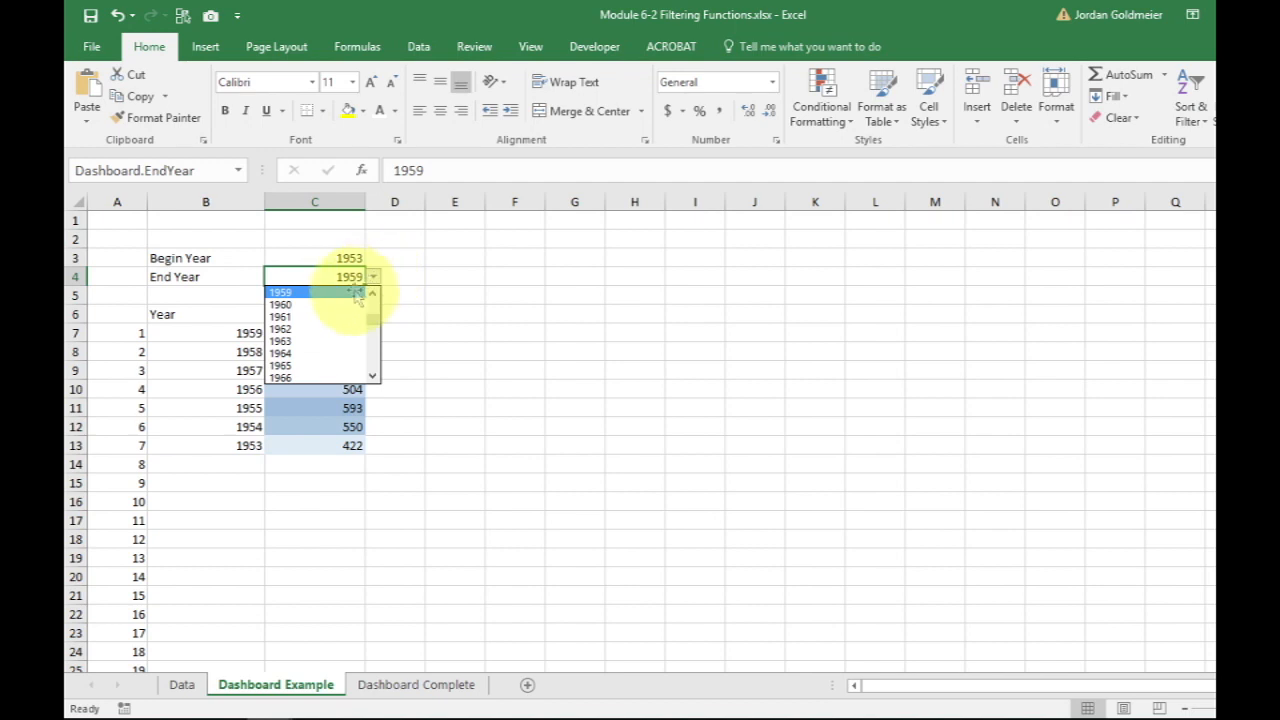
click(332, 290)
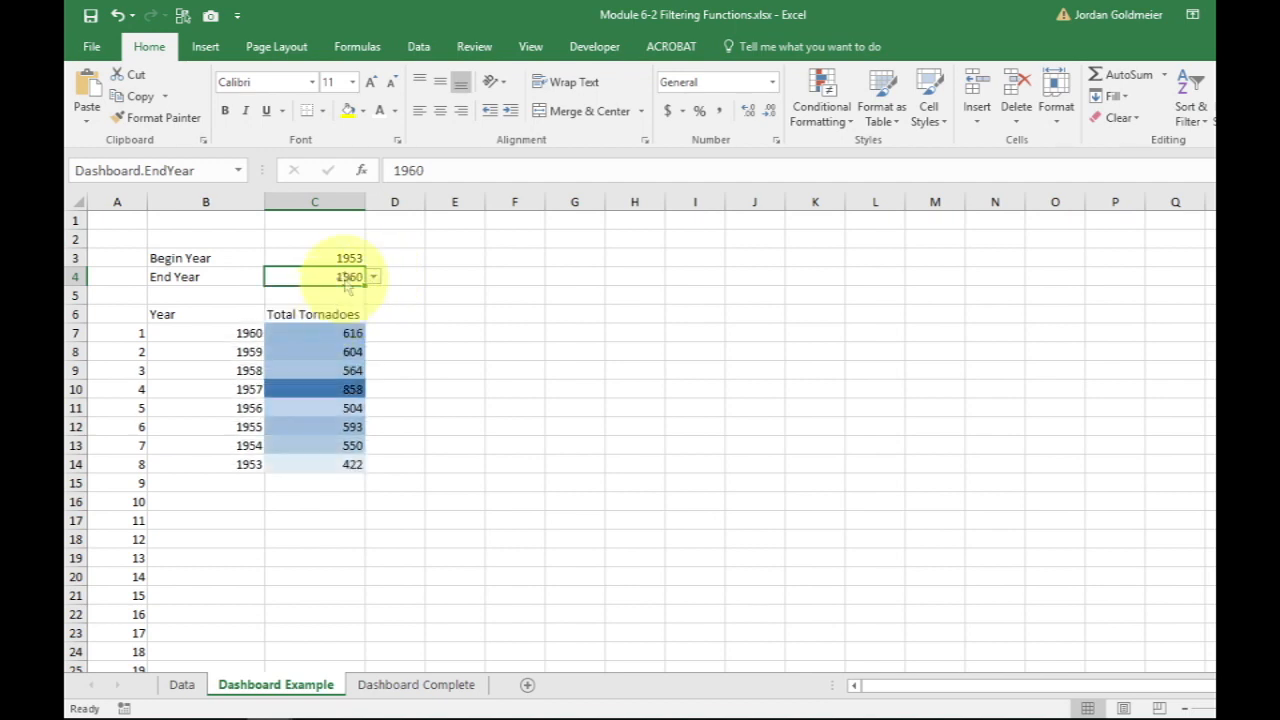
Step: Change the Begin Year in C3 to 1950
click(362, 258)
click(373, 259)
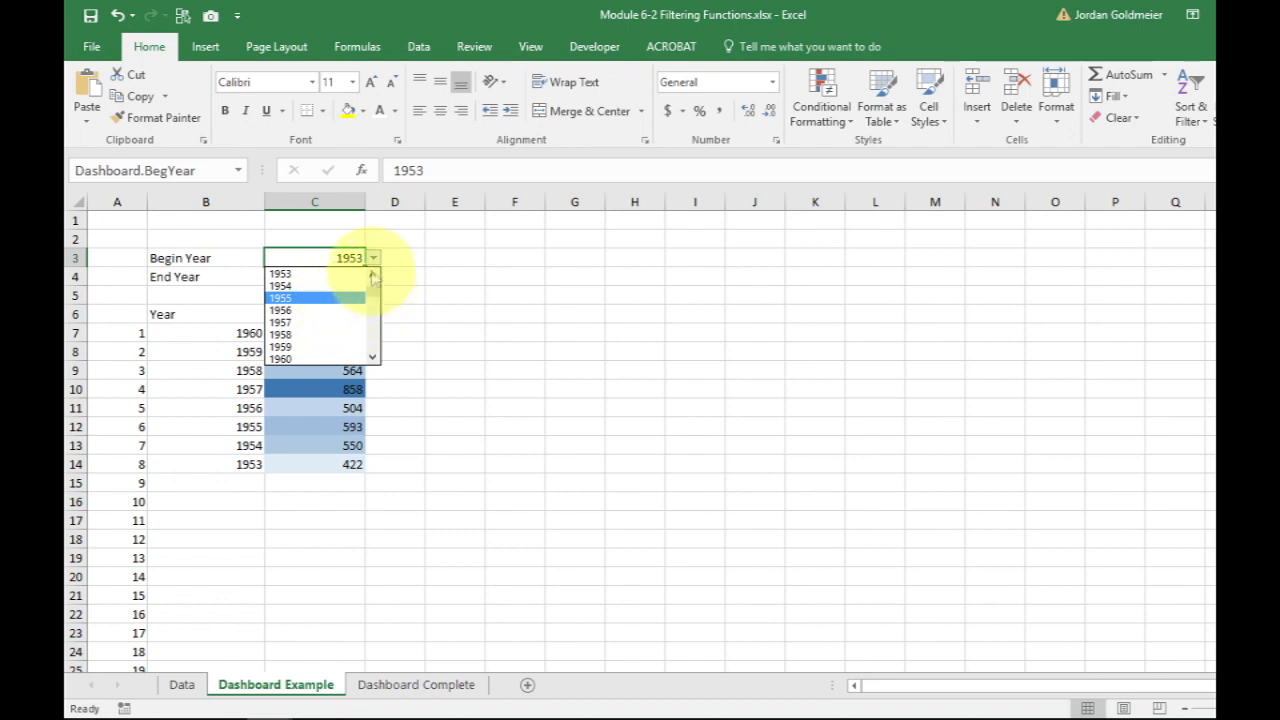
drag(372, 293, 370, 266)
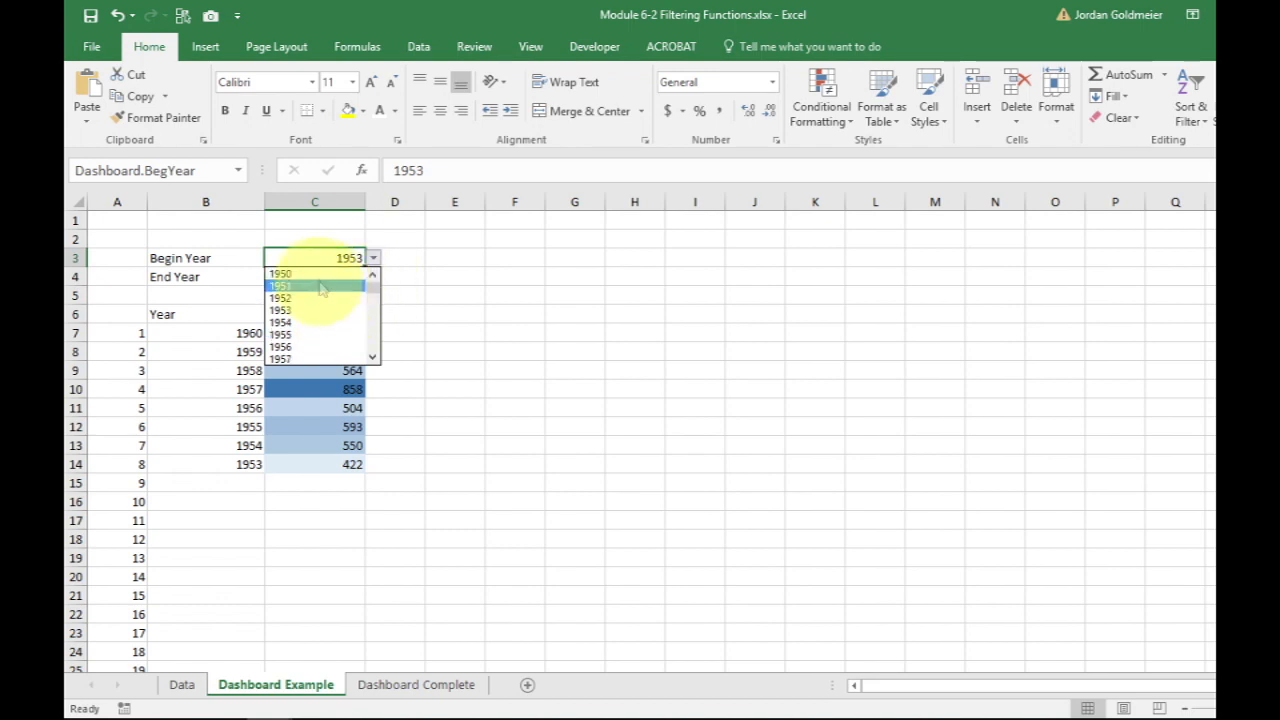
click(323, 274)
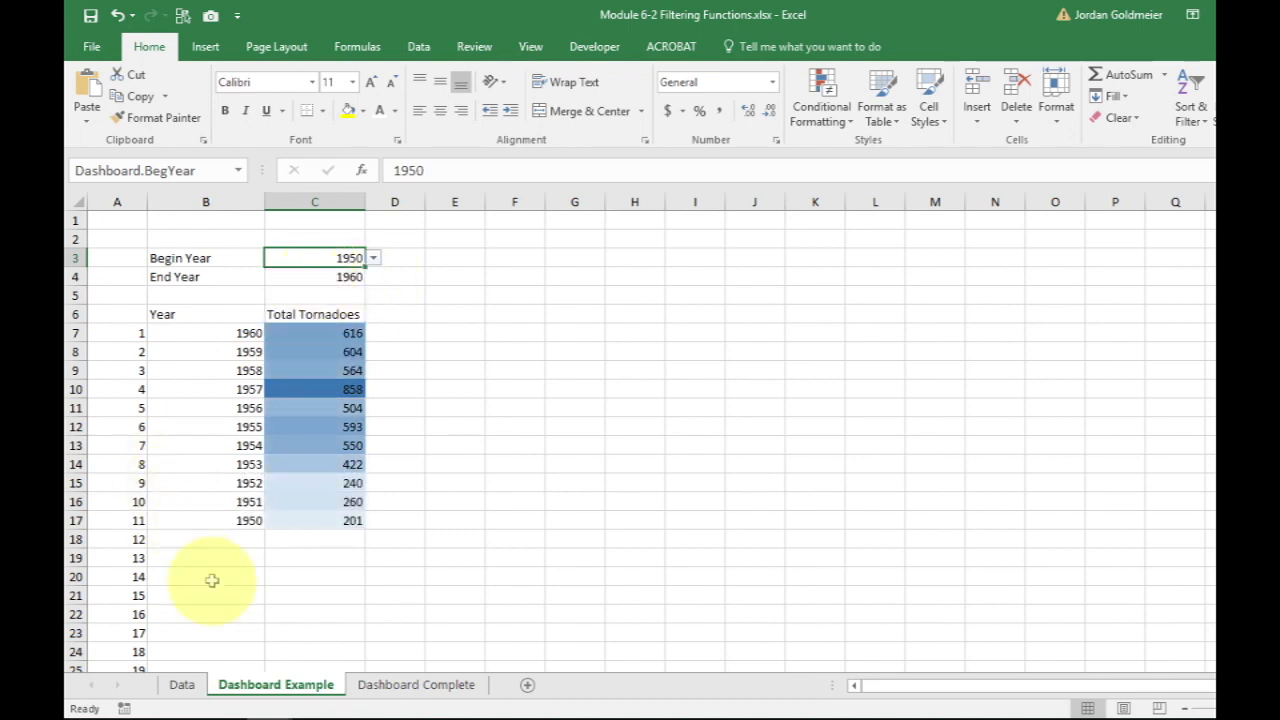
Step: Give the index numbers in A7:A51 a white font and narrow column A to a slim margin
click(118, 340)
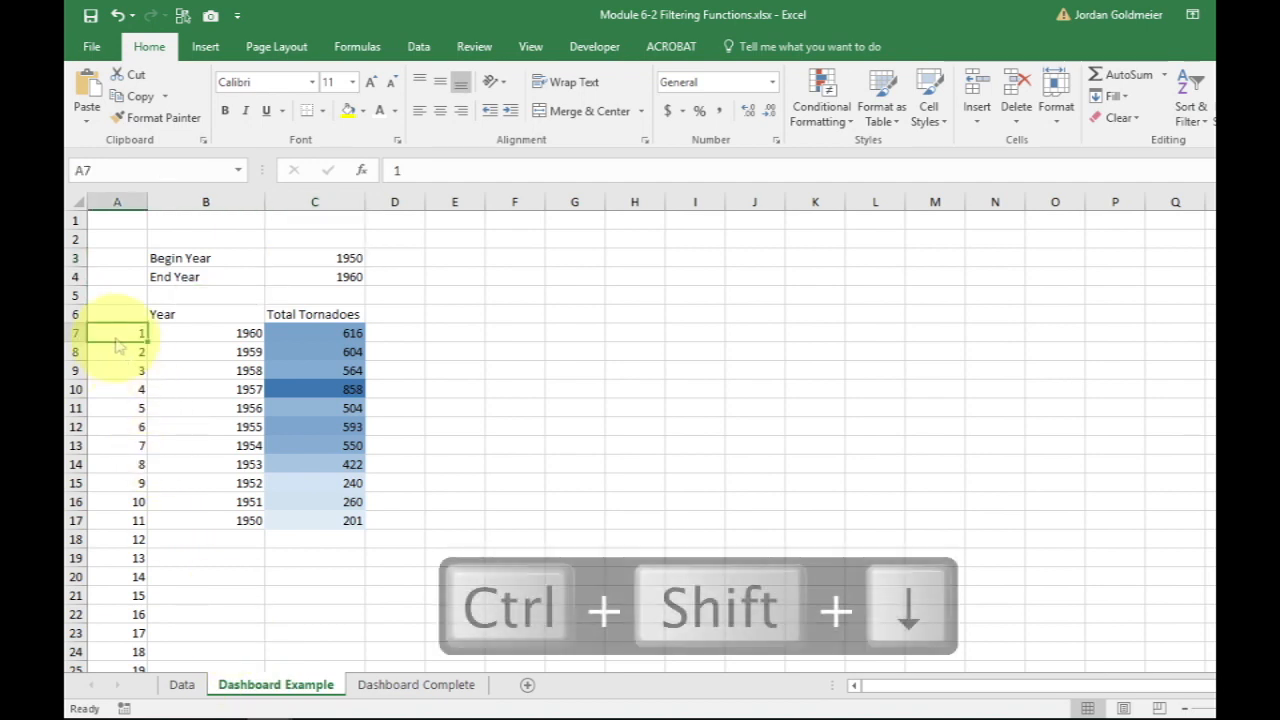
key(ctrl+shift+Down)
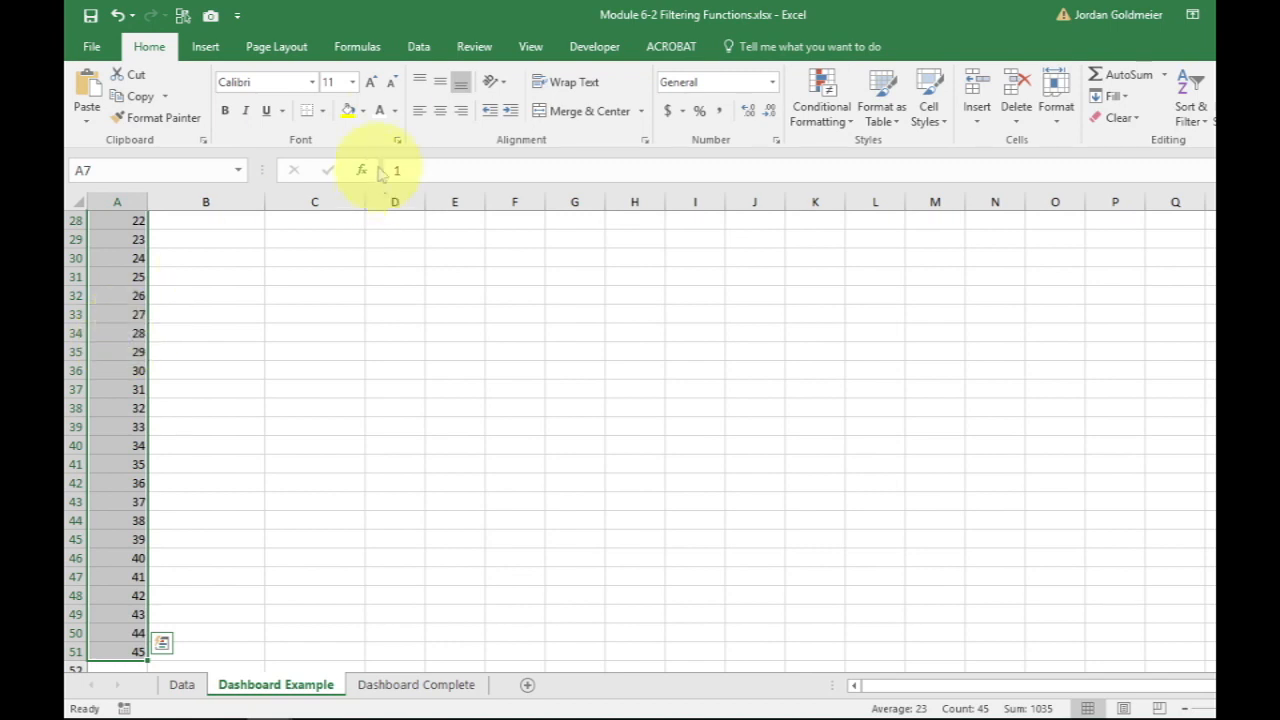
click(380, 111)
key(ctrl+BackSpace)
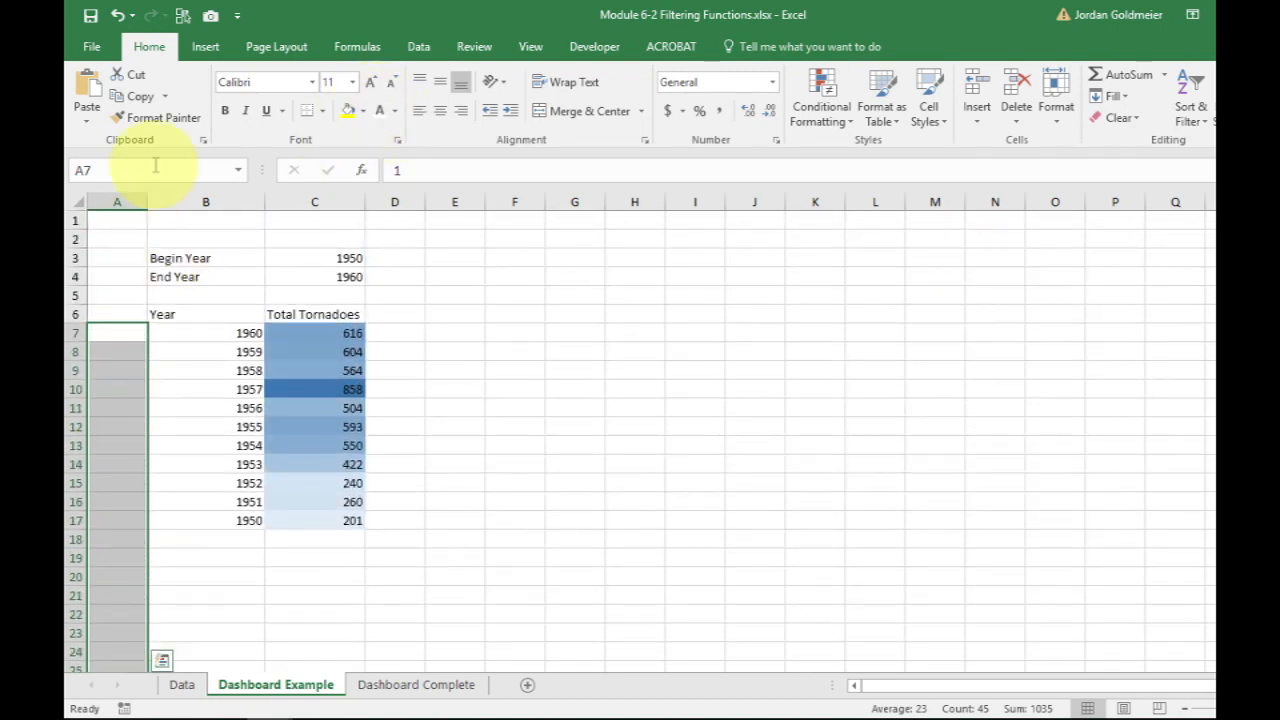
drag(148, 202, 108, 202)
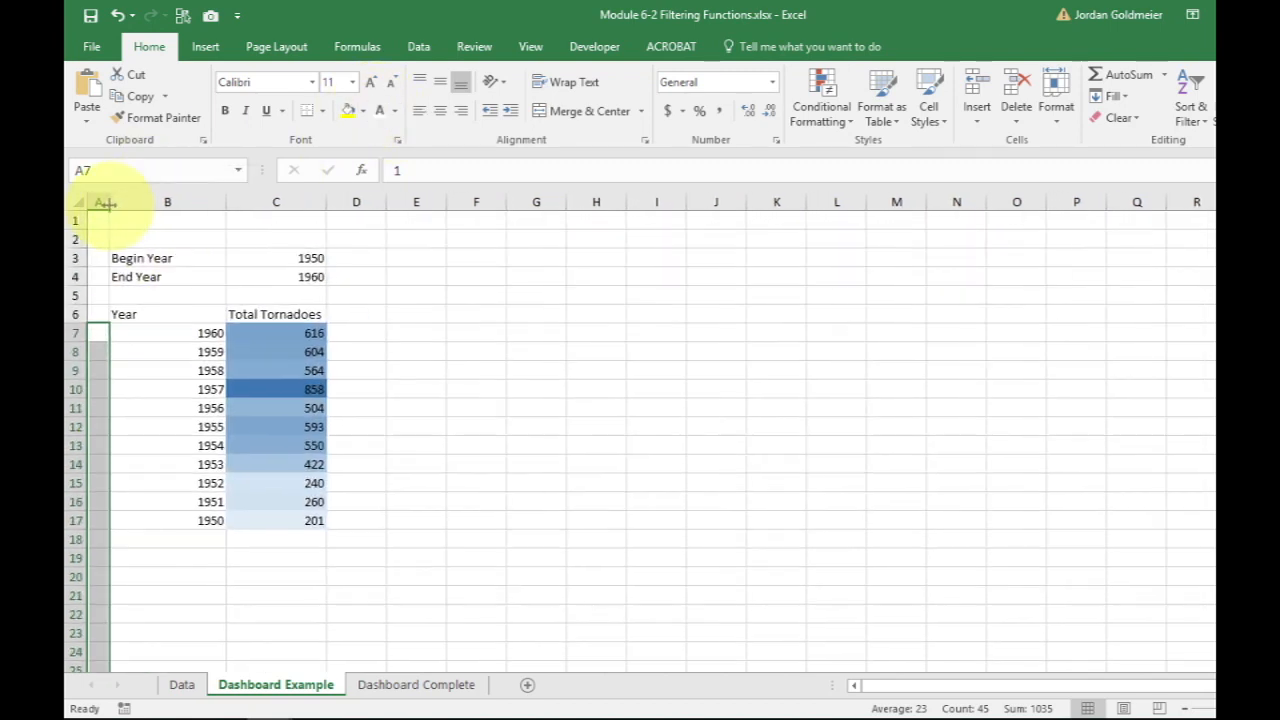
click(409, 370)
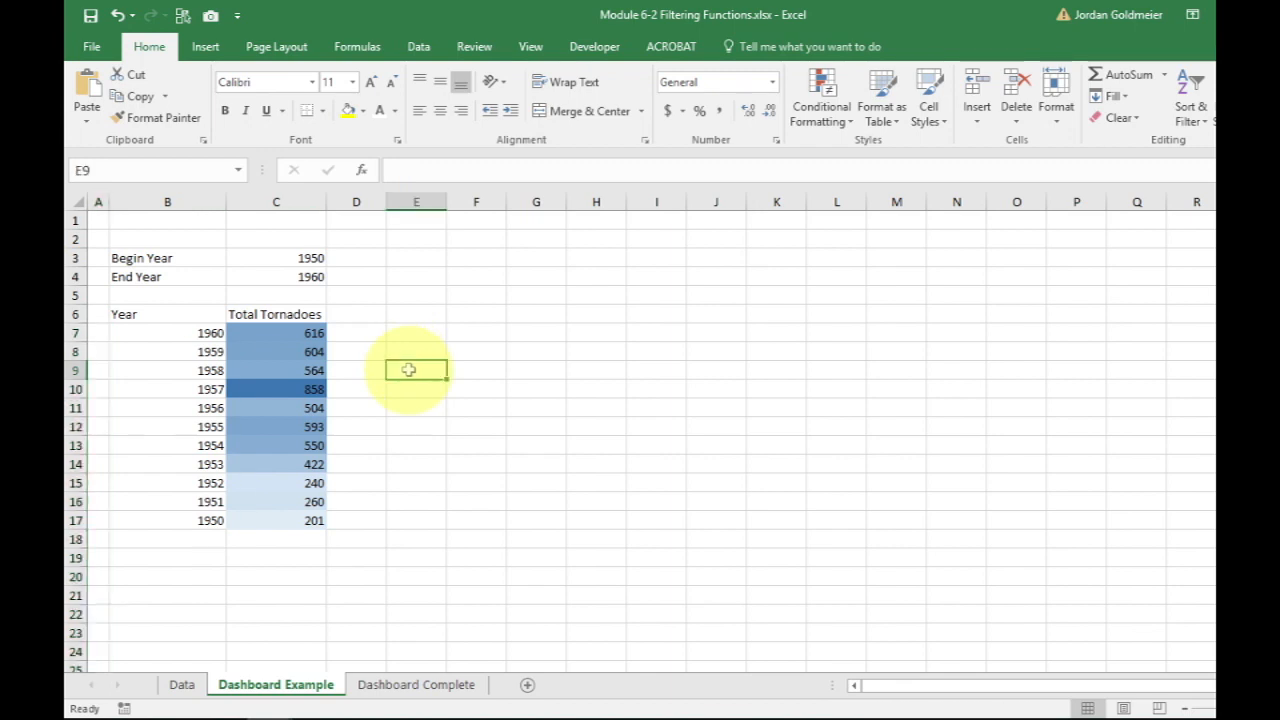
Step: Turn off the sheet's gridlines and apply all borders to the Begin Year and End Year block B3:C4
click(530, 46)
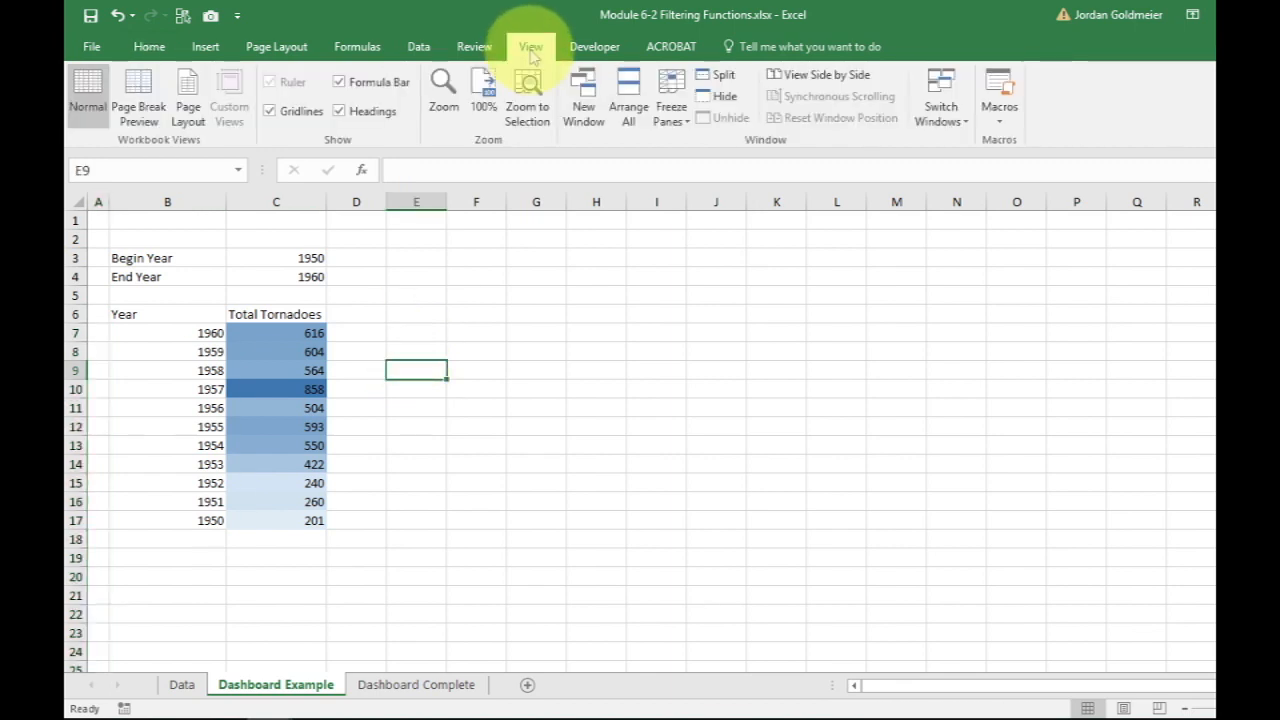
click(305, 115)
drag(208, 256, 255, 272)
click(145, 45)
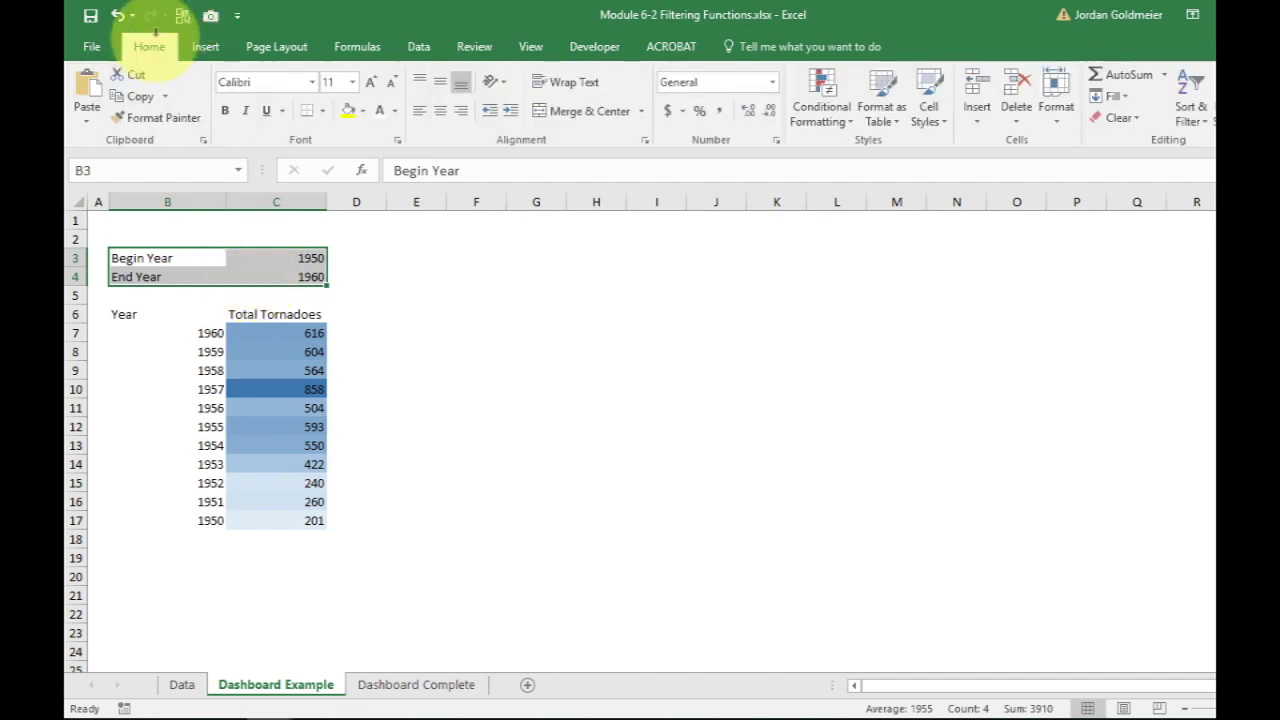
click(323, 112)
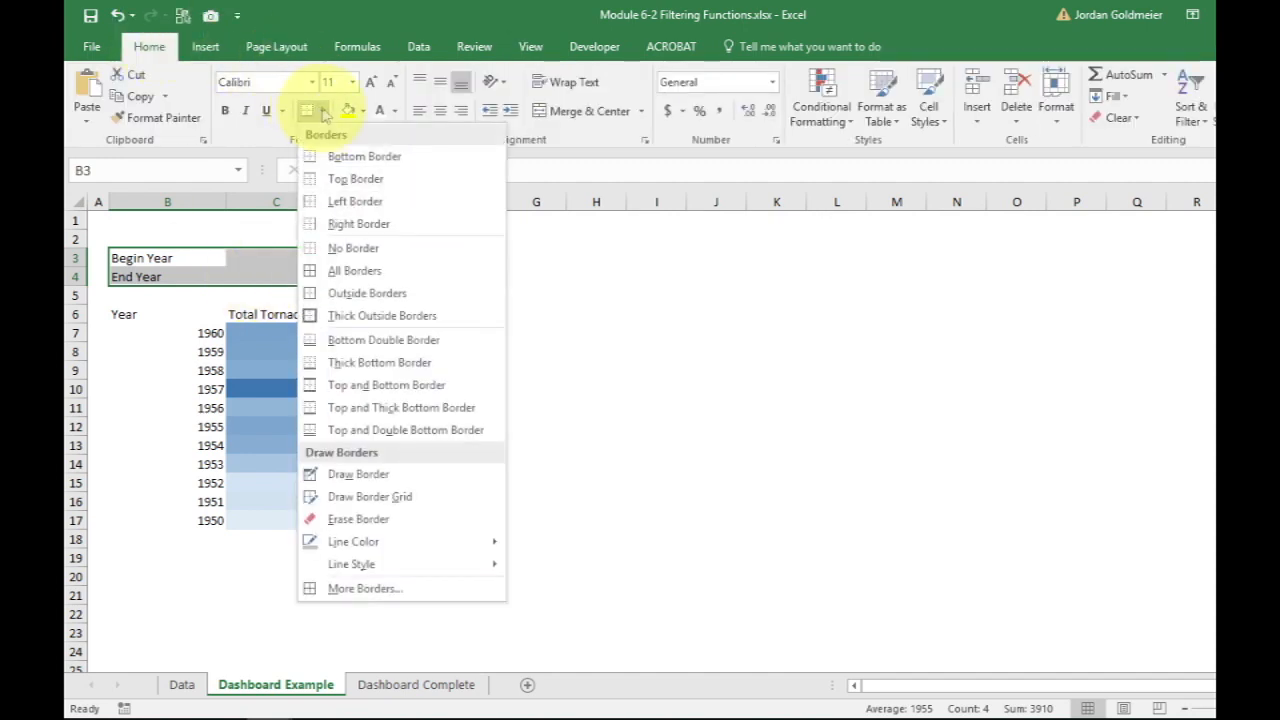
click(355, 271)
click(400, 243)
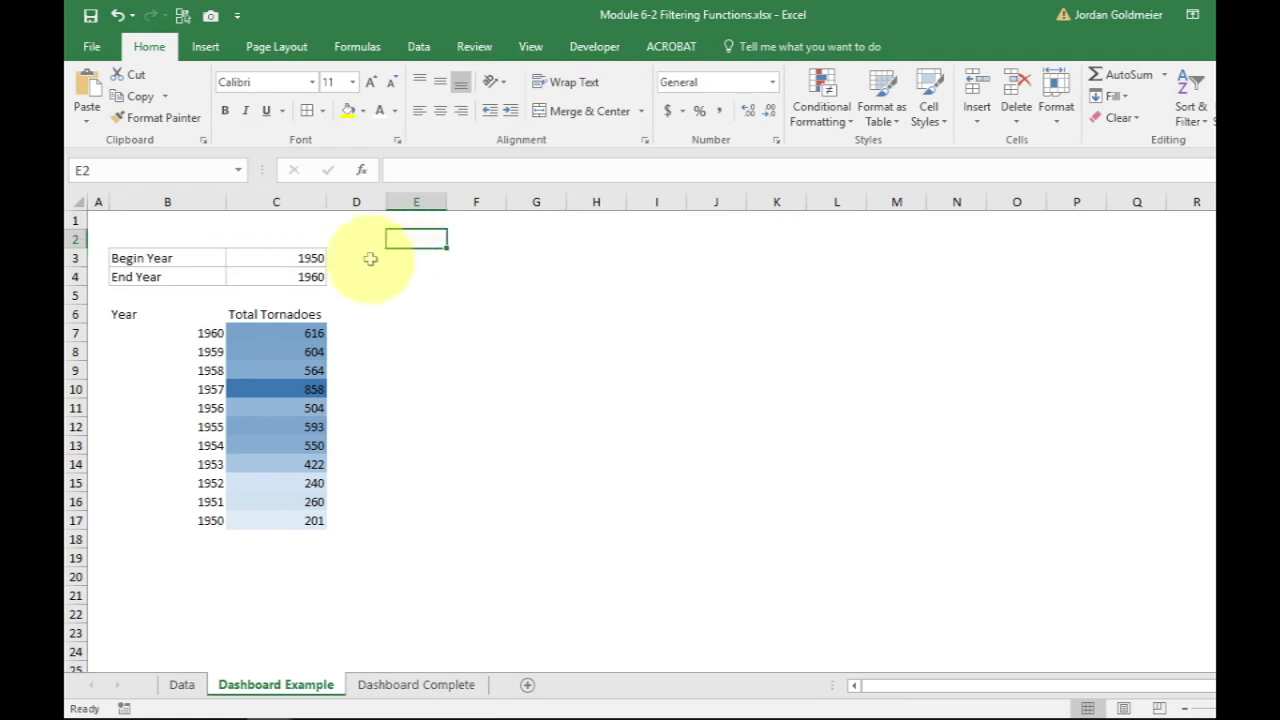
Step: Fill the year input cells C3:C4 with a very light gray
click(237, 259)
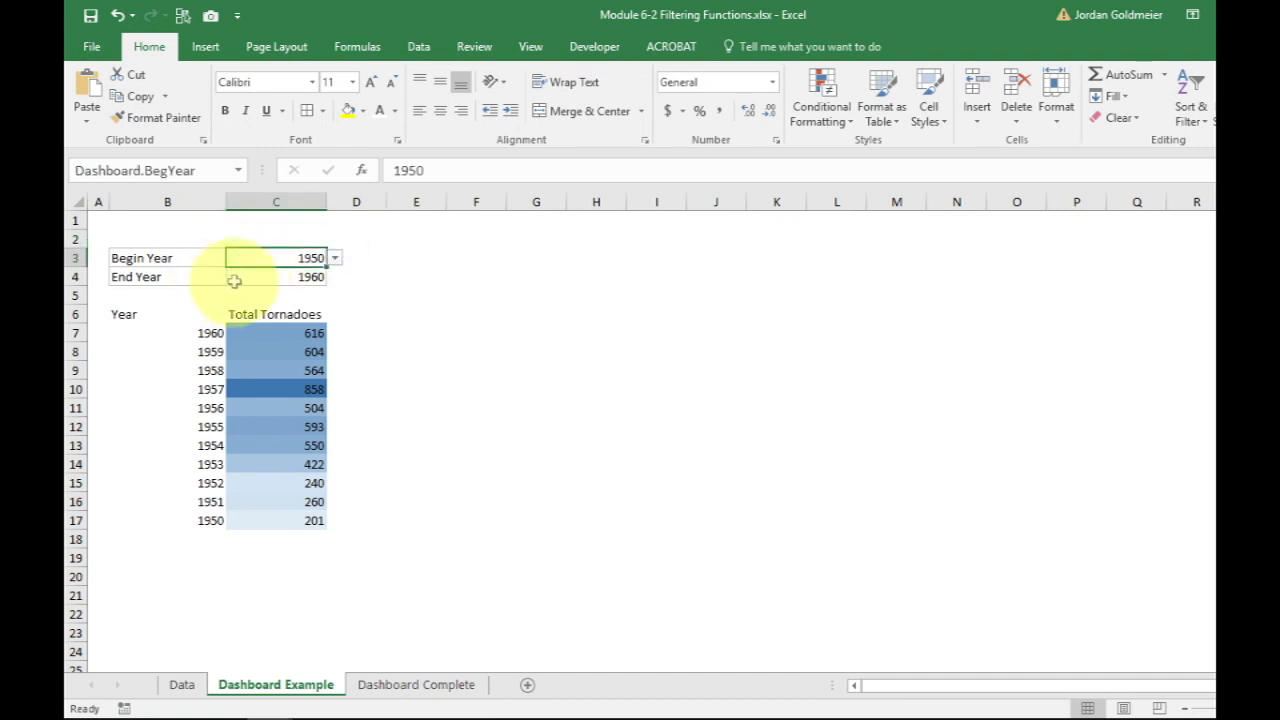
click(251, 277)
drag(251, 255, 247, 284)
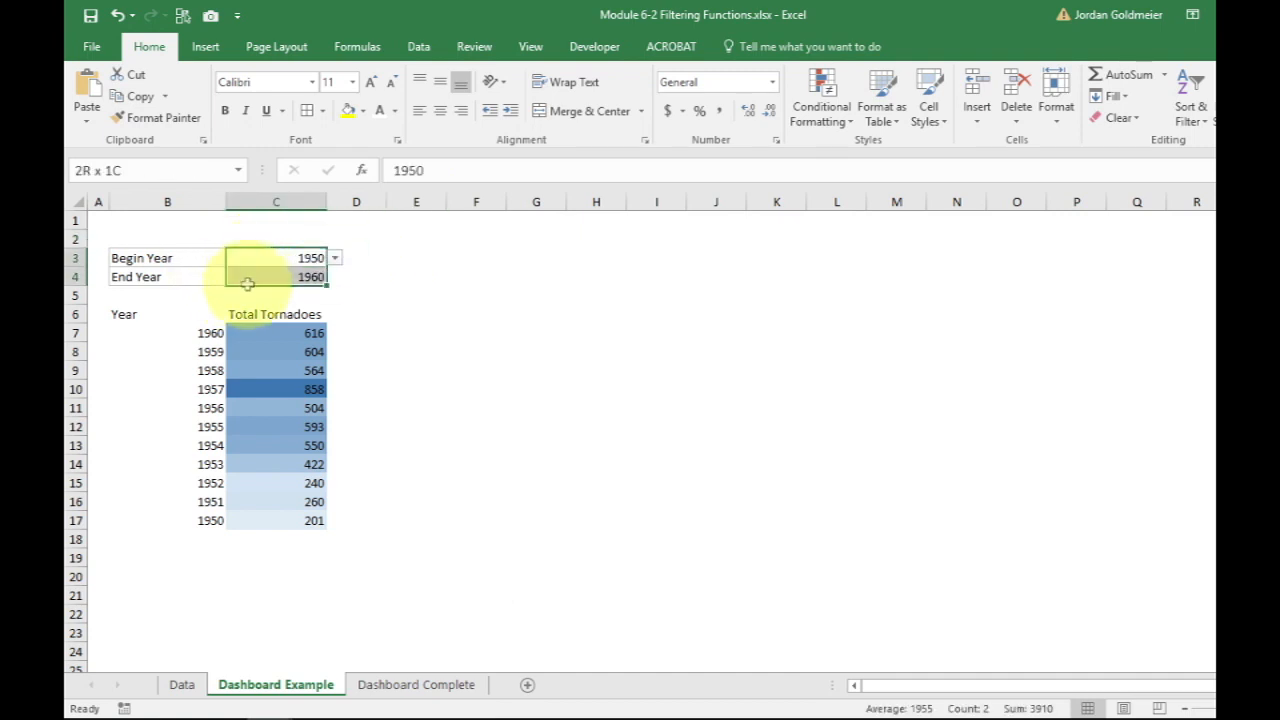
click(362, 110)
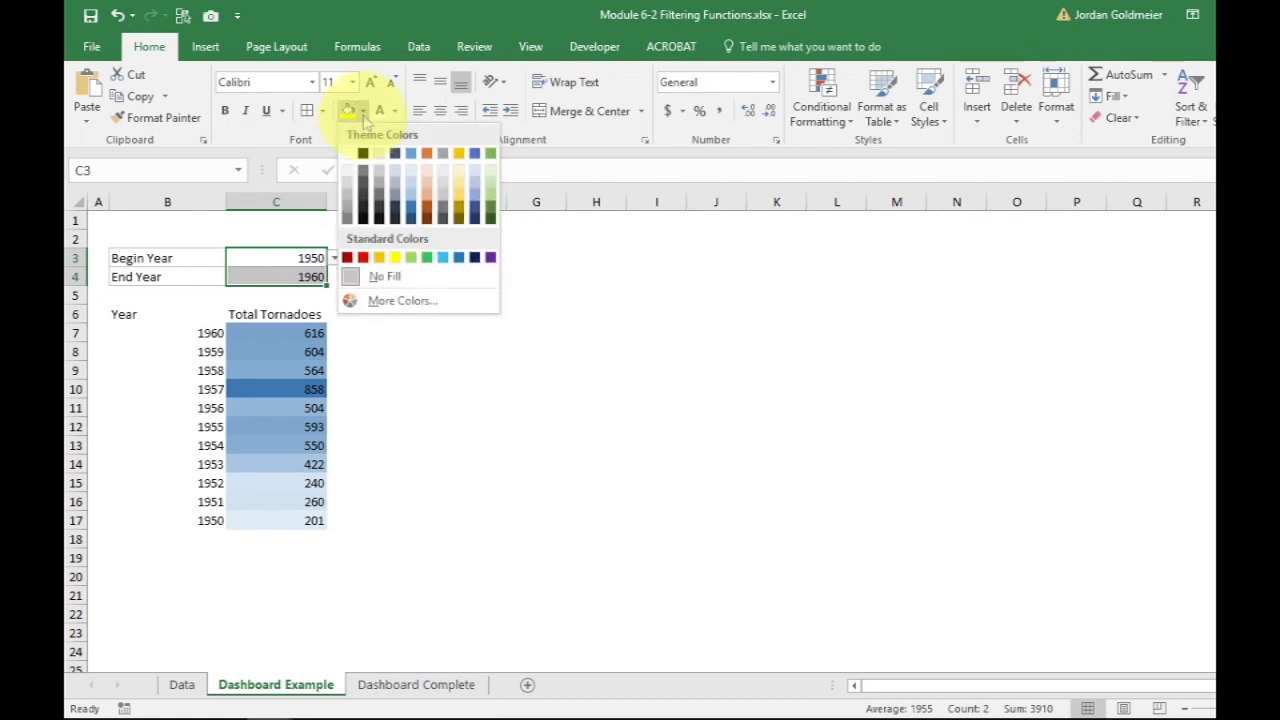
click(350, 172)
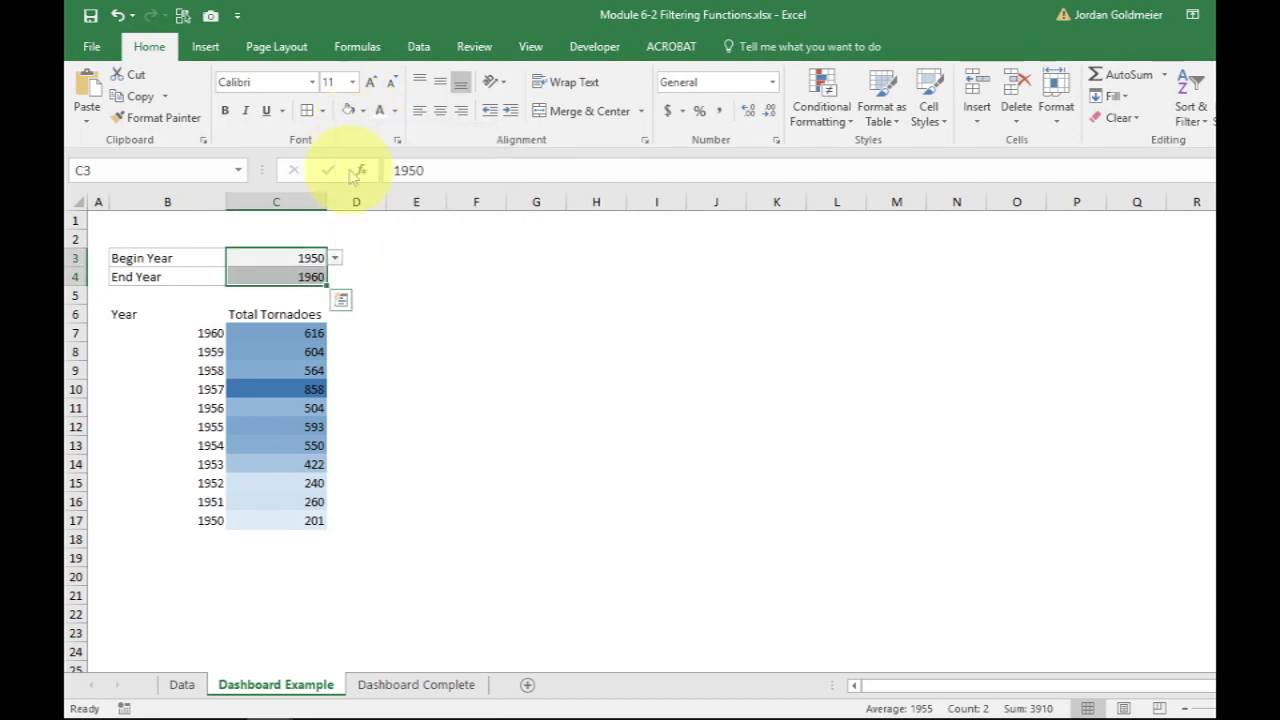
Step: Test the dropdowns by setting the Begin Year to 1951 and the End Year to 1966
click(314, 259)
click(335, 258)
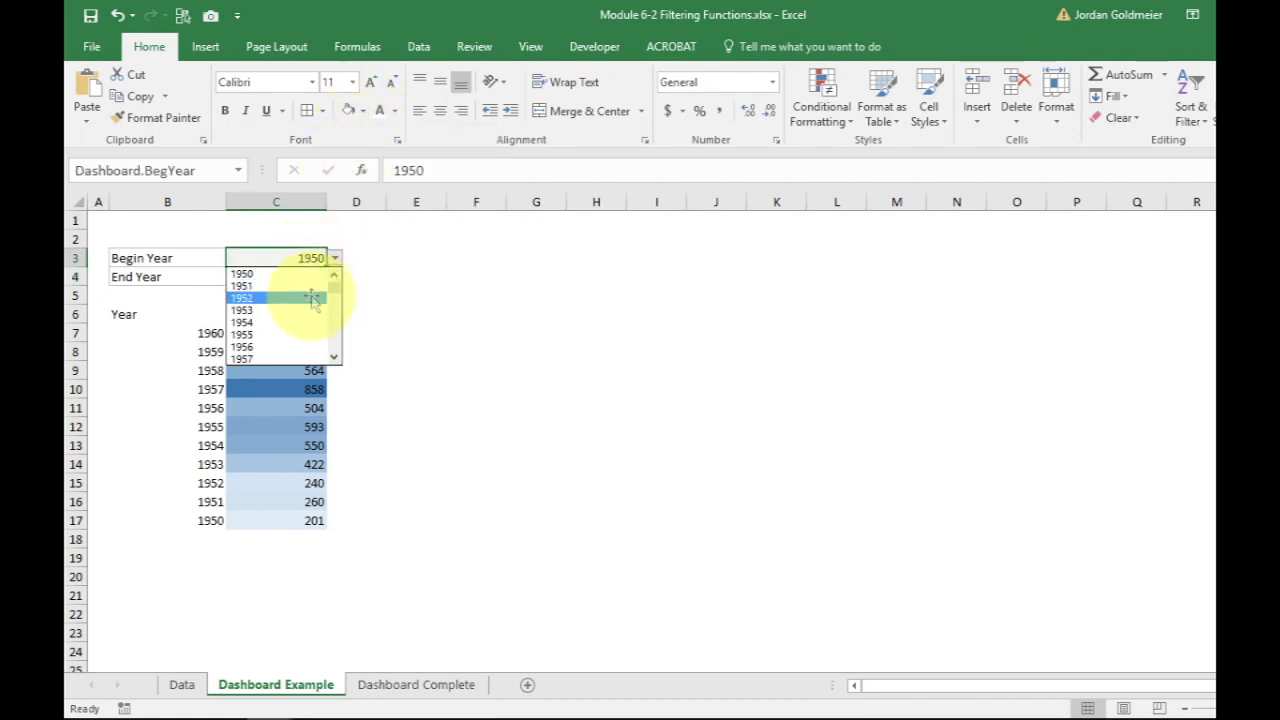
click(315, 283)
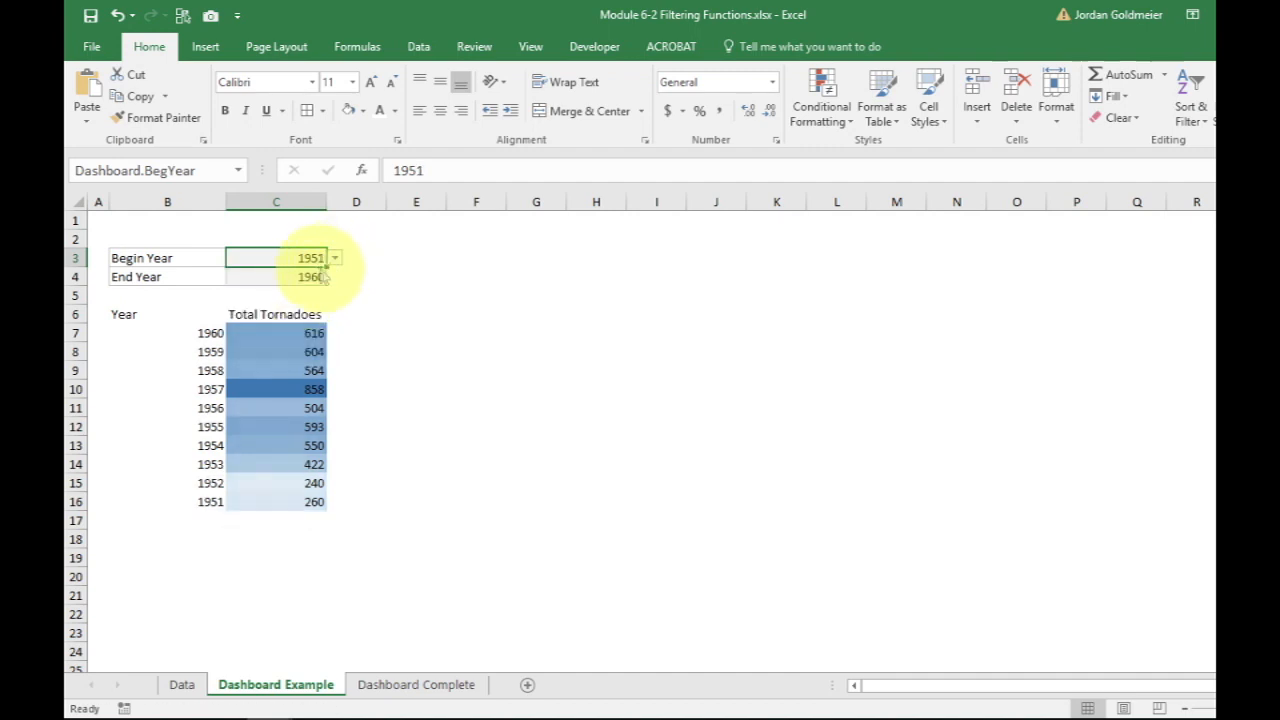
click(307, 276)
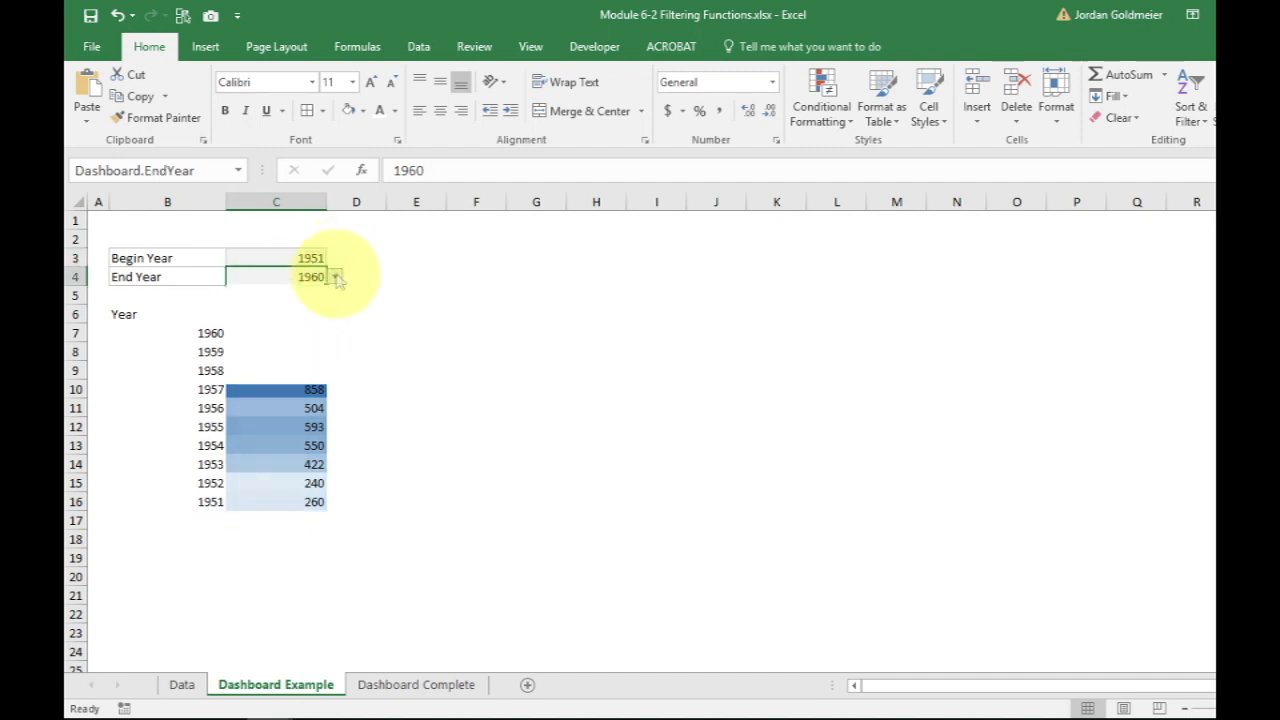
click(335, 277)
click(291, 367)
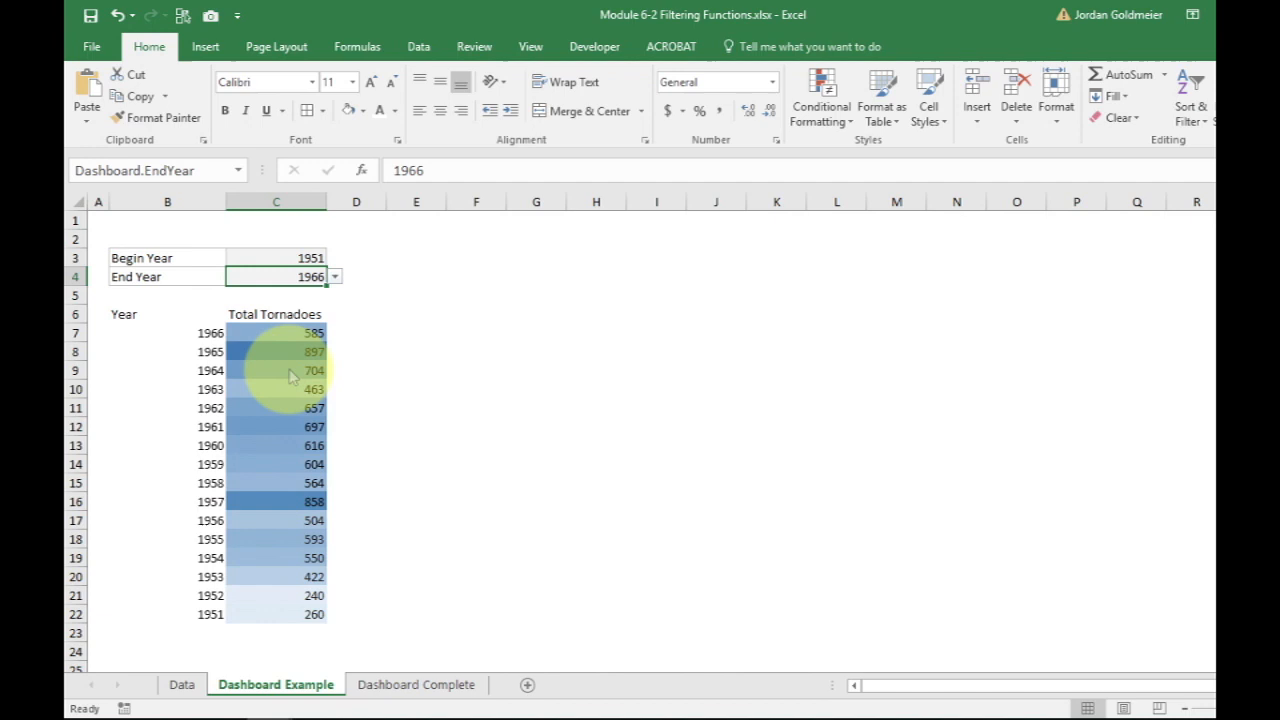
Step: Format the Year and Total Tornadoes headers in B6:C6 as right-aligned and bold with a bottom border
click(149, 366)
drag(141, 314, 305, 314)
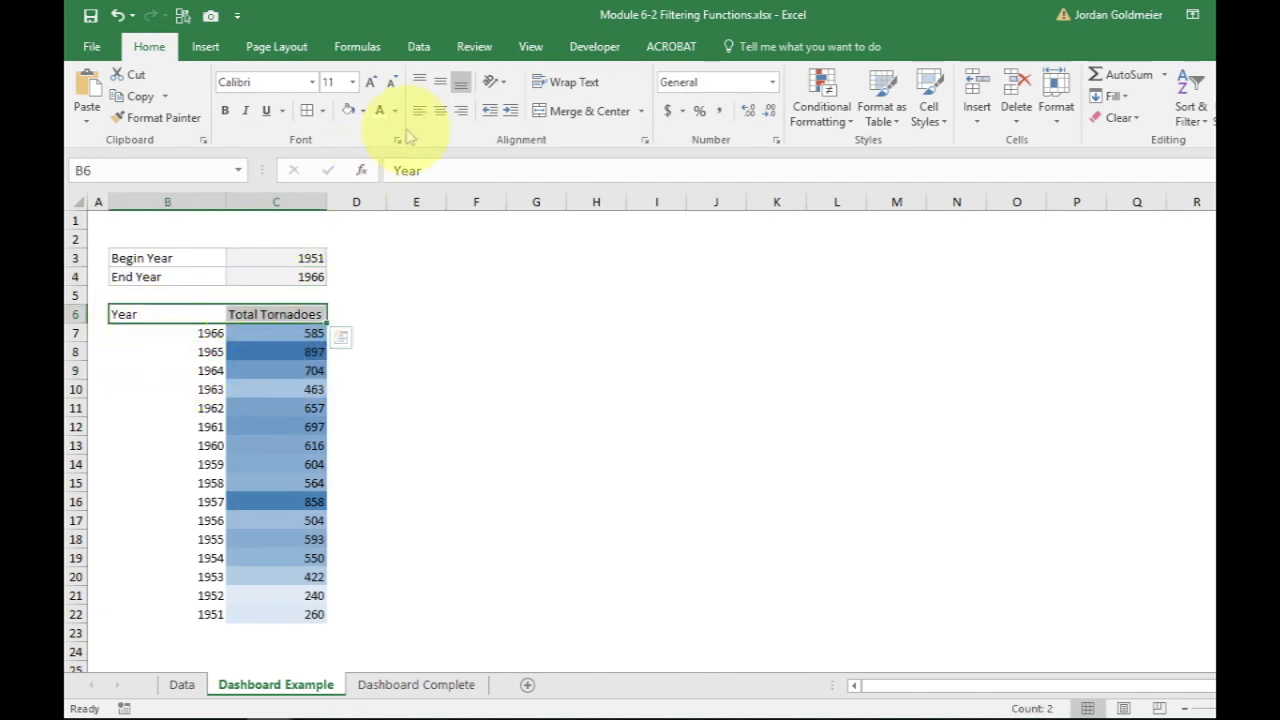
click(461, 110)
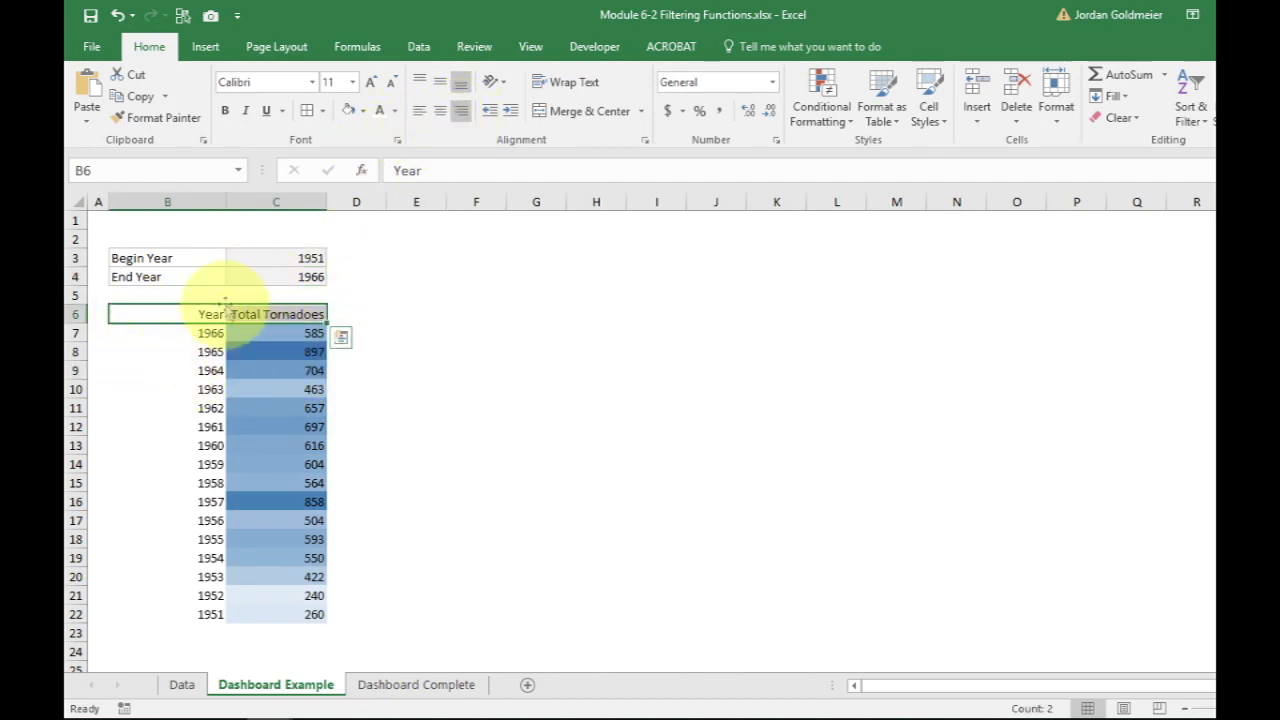
click(225, 110)
click(322, 111)
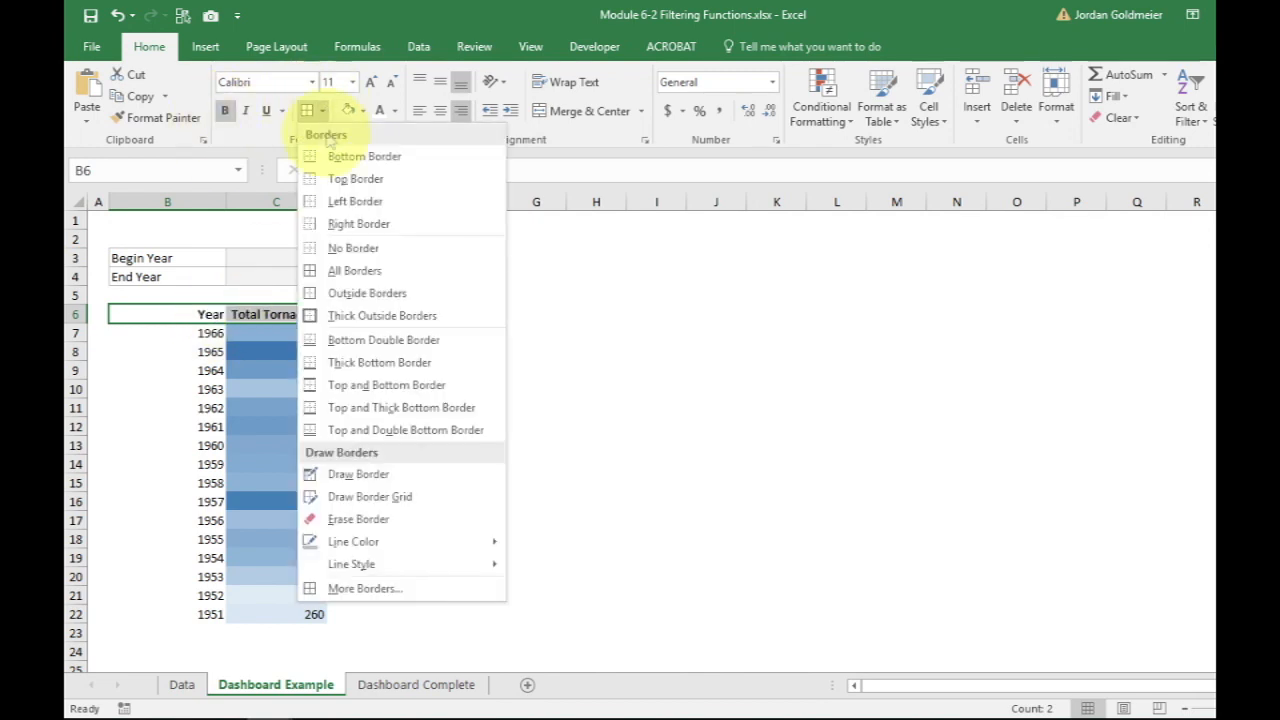
click(335, 152)
click(420, 392)
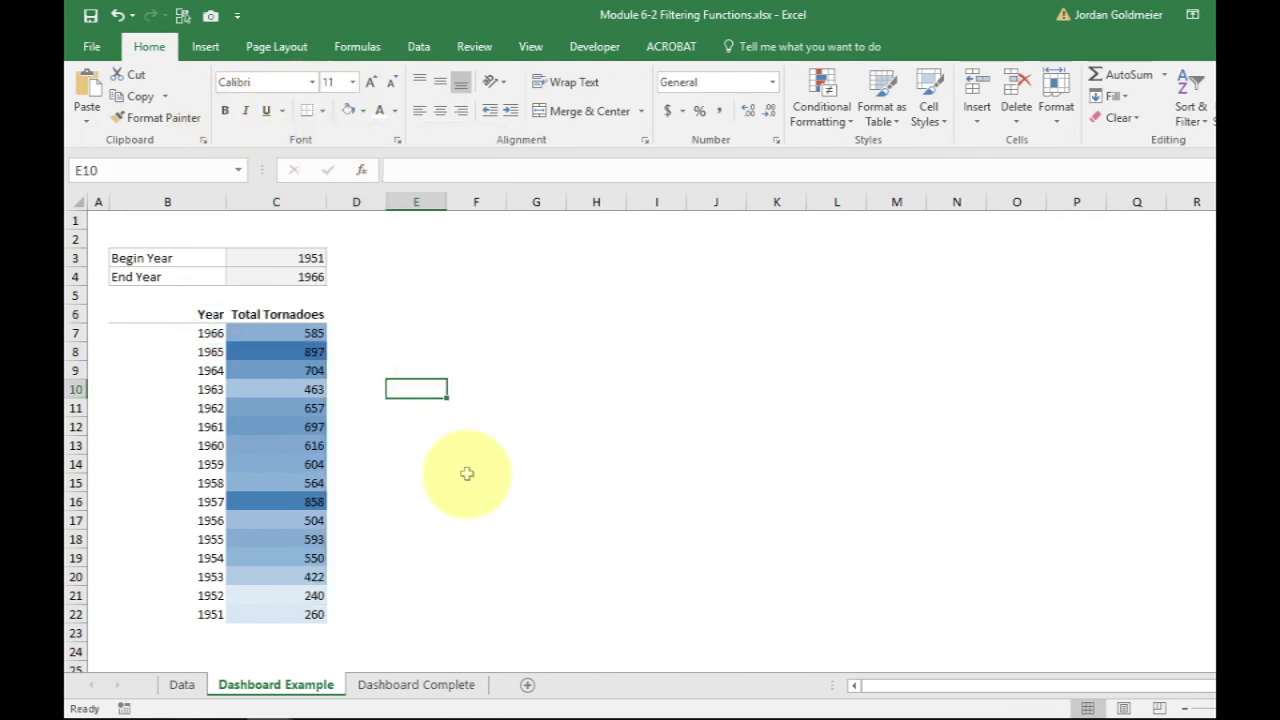